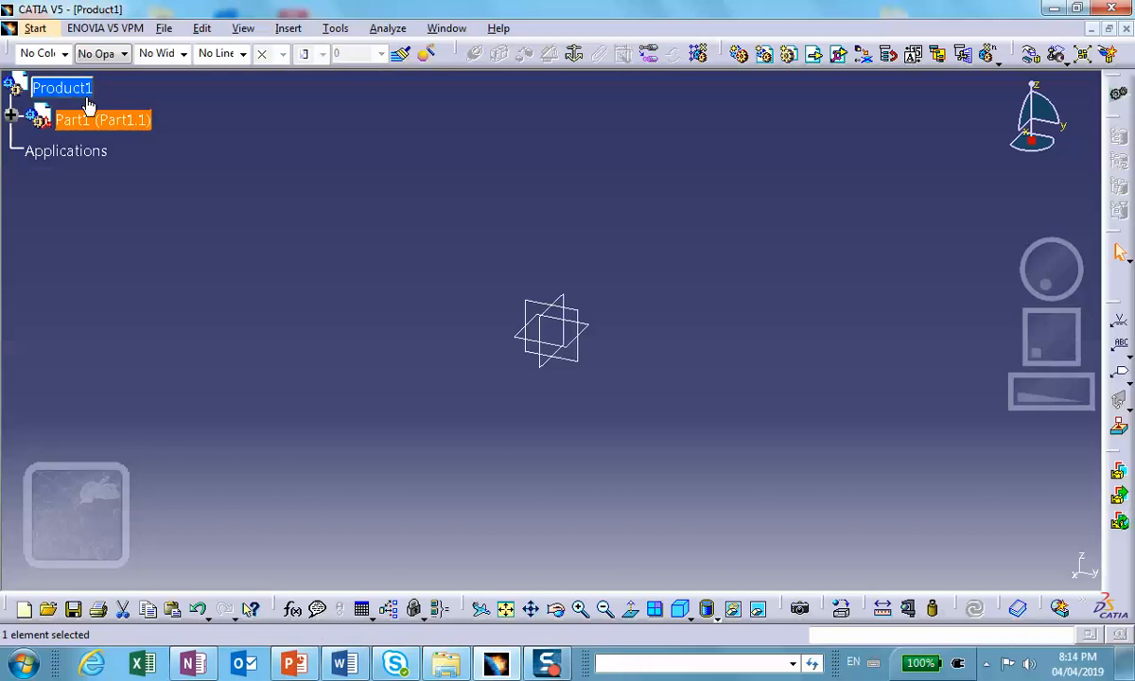
# Rename the Part1 component as disk, setting both its instance name and its part number to disk.
pyautogui.click(12, 116)
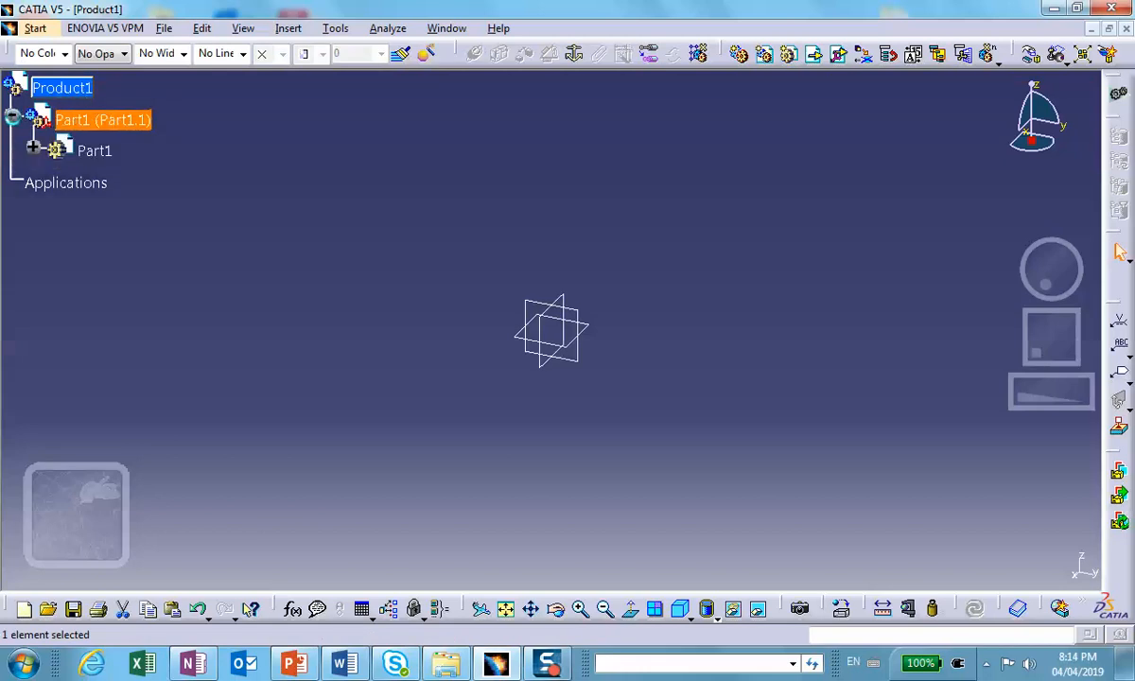
pyautogui.rightClick(95, 118)
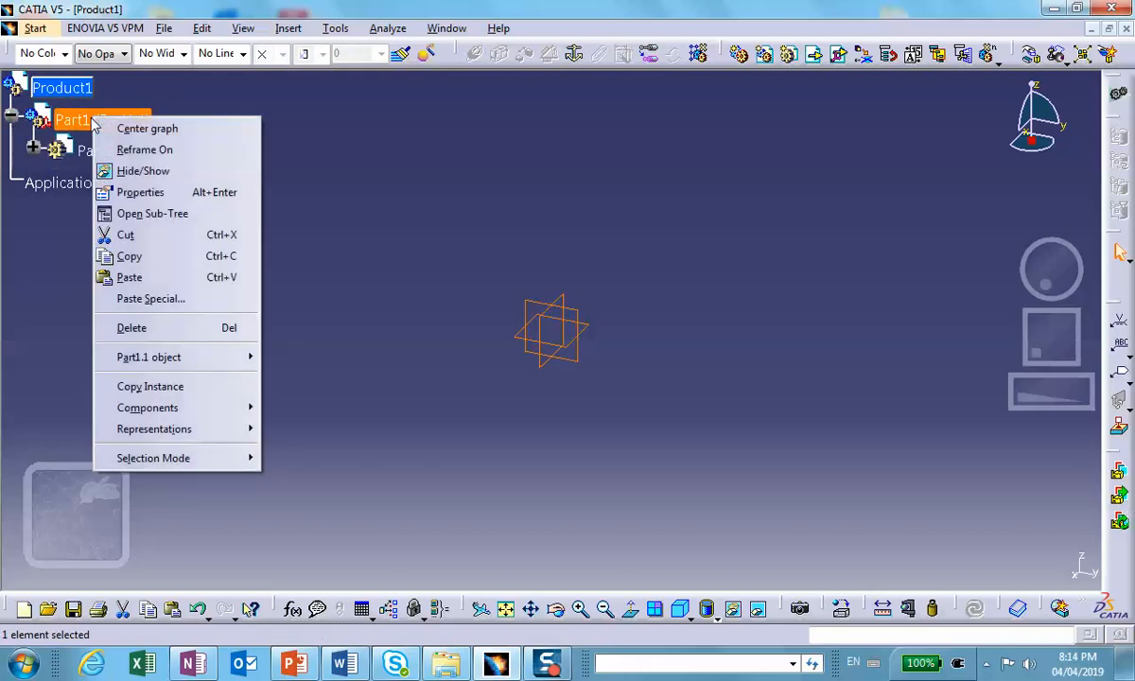
pyautogui.click(137, 193)
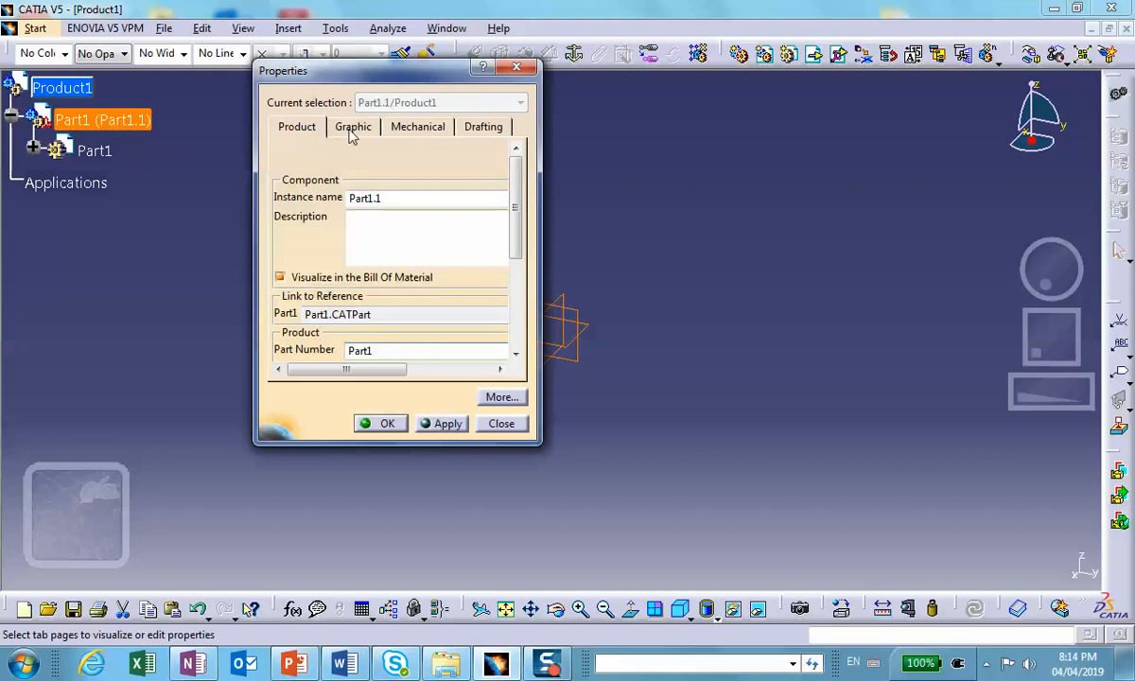
pyautogui.doubleClick(386, 199)
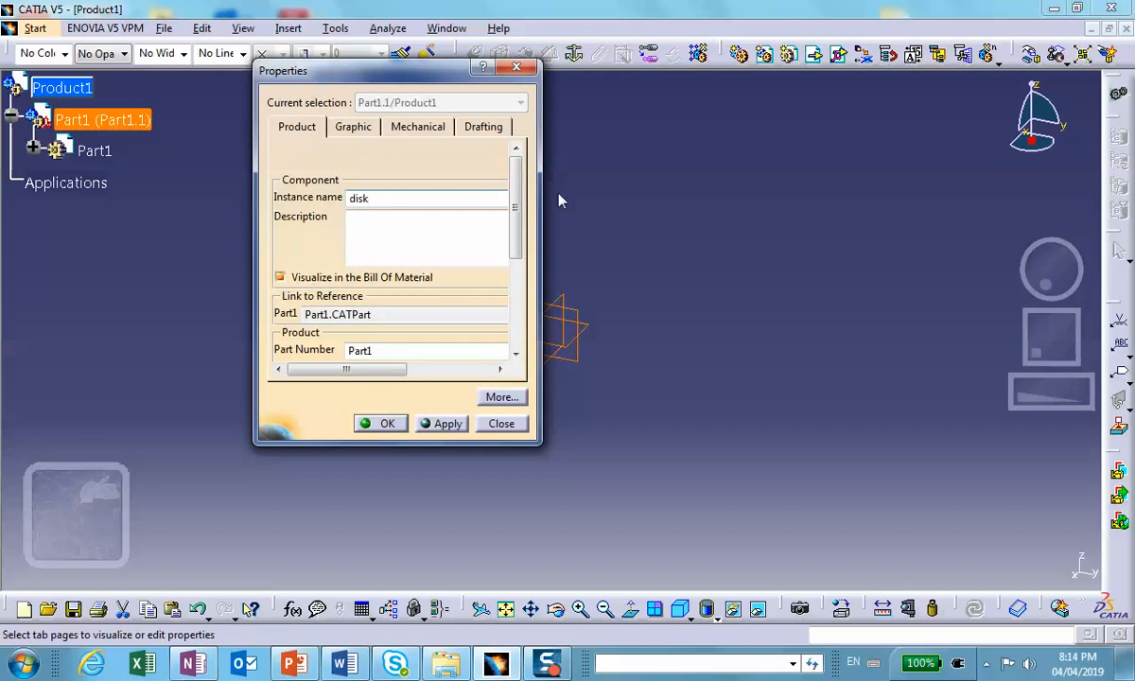
pyautogui.scroll(-3, 510, 199)
pyautogui.moveTo(375, 239); pyautogui.dragTo(325, 239)
pyautogui.write('disk')
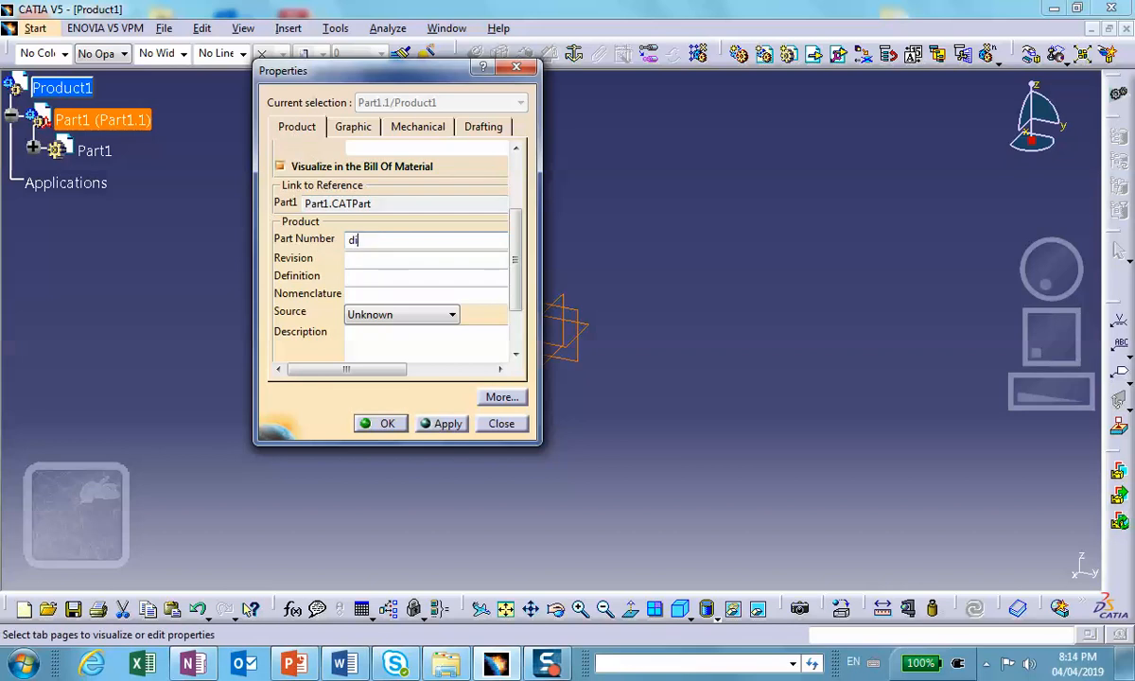
pyautogui.click(392, 426)
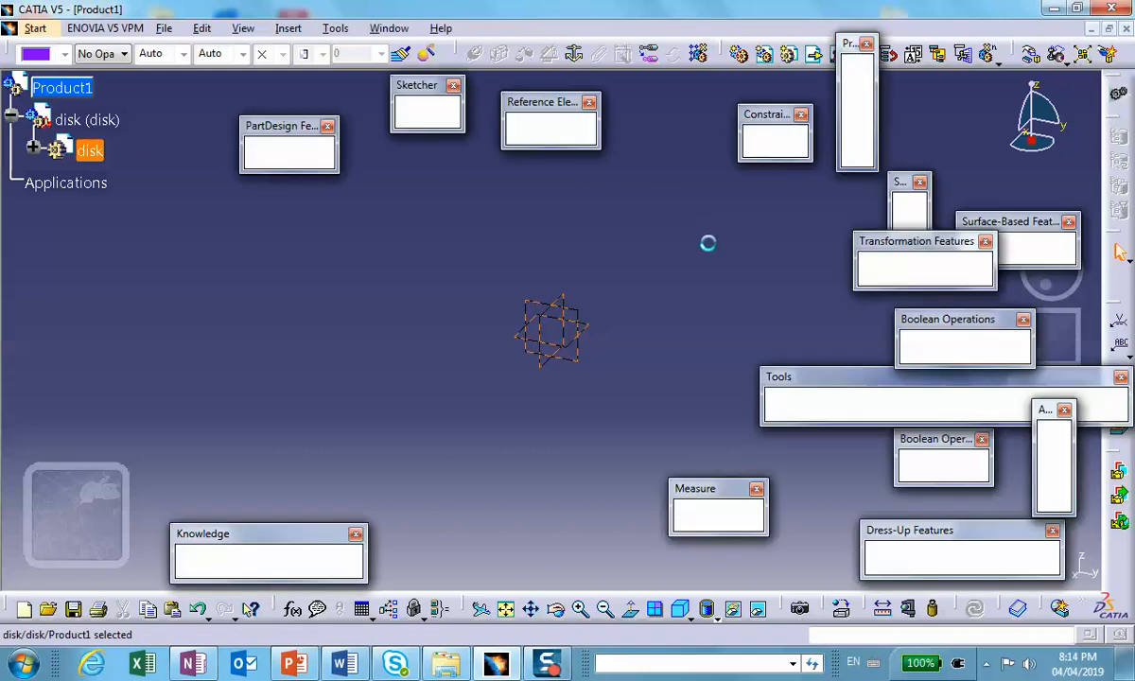
# Sketch a large circle centred on the origin on the disk part's xy plane and exit the sketch.
pyautogui.click(587, 346)
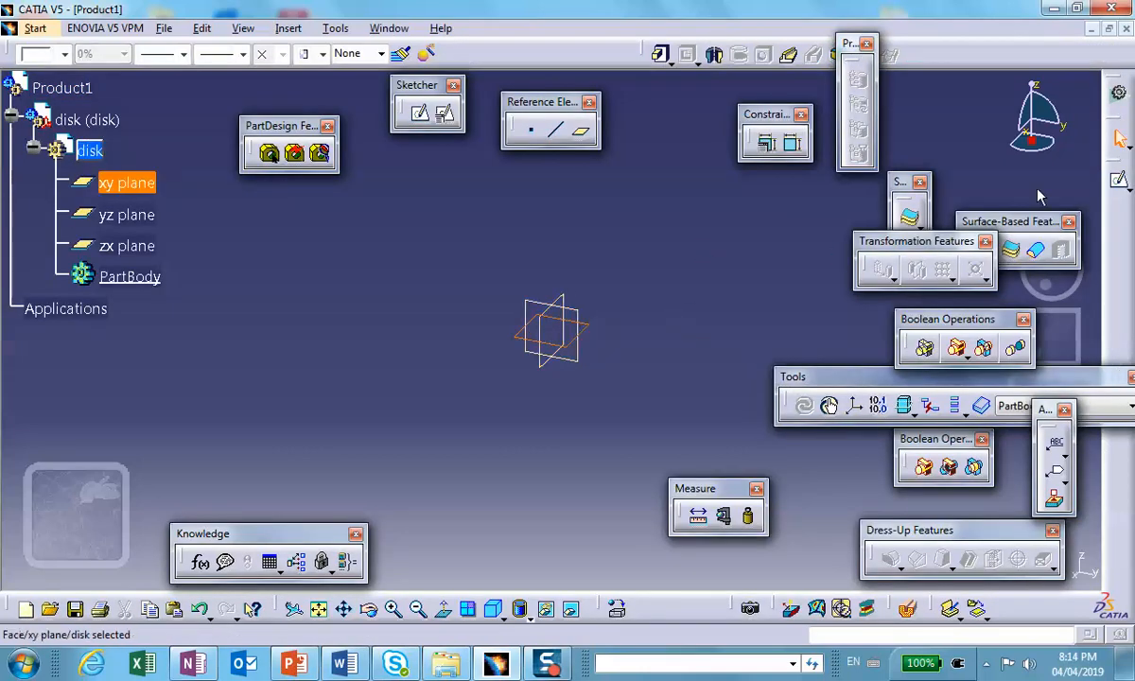
pyautogui.click(1121, 183)
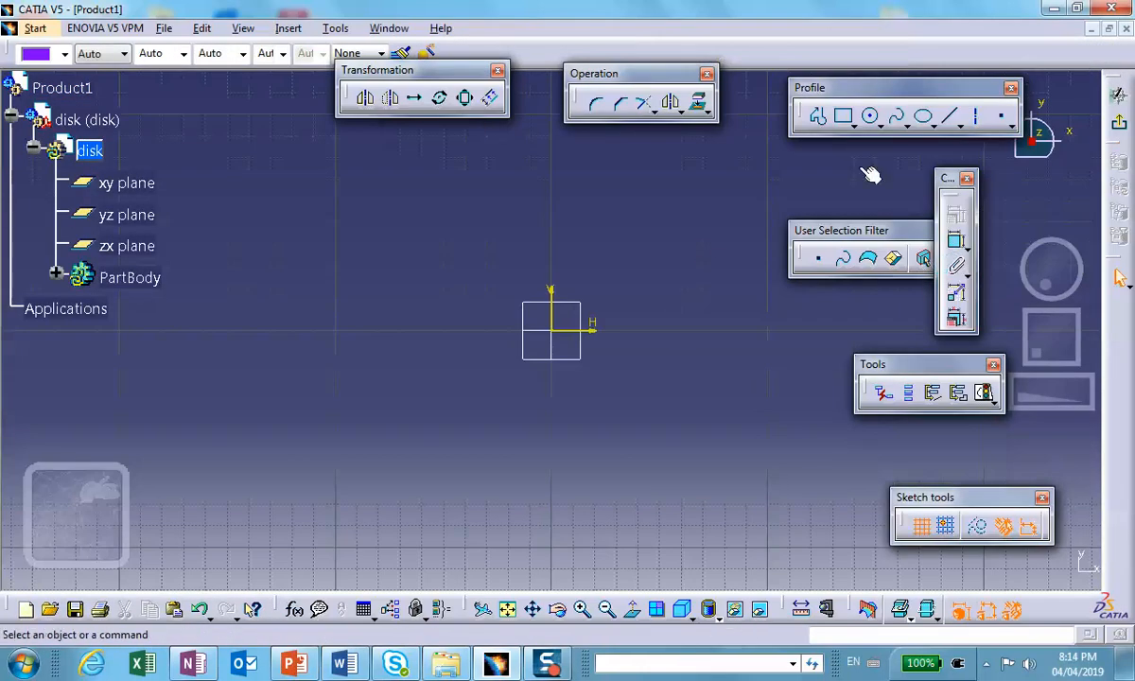
pyautogui.click(870, 116)
pyautogui.click(554, 332)
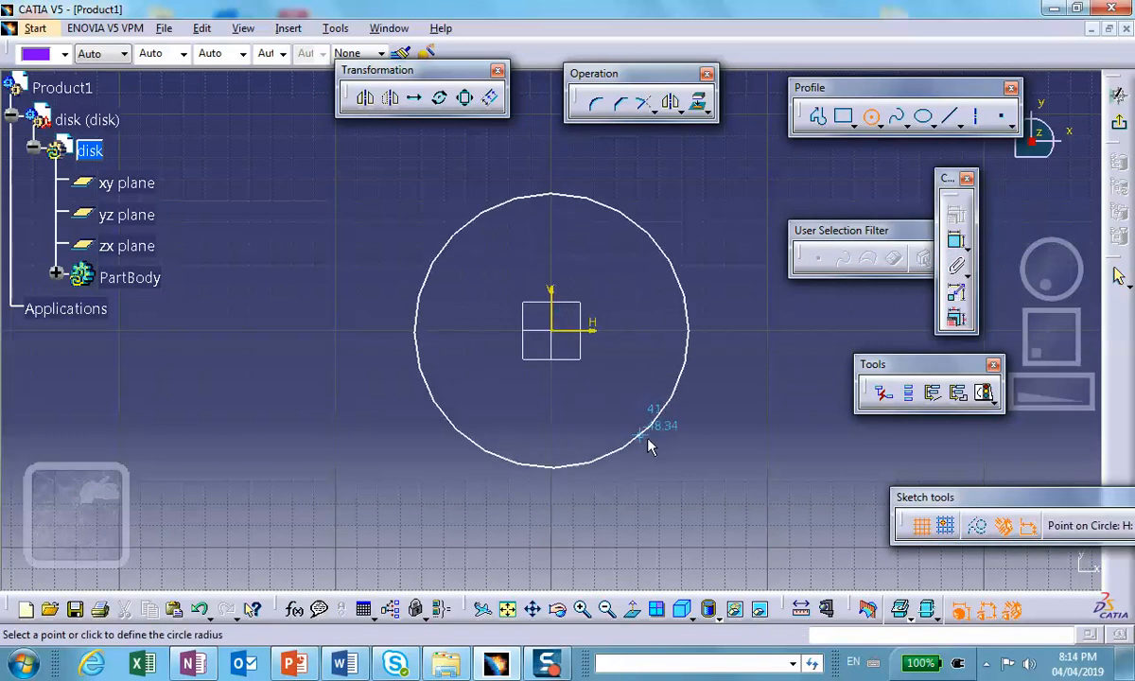
pyautogui.click(677, 449)
pyautogui.click(772, 345)
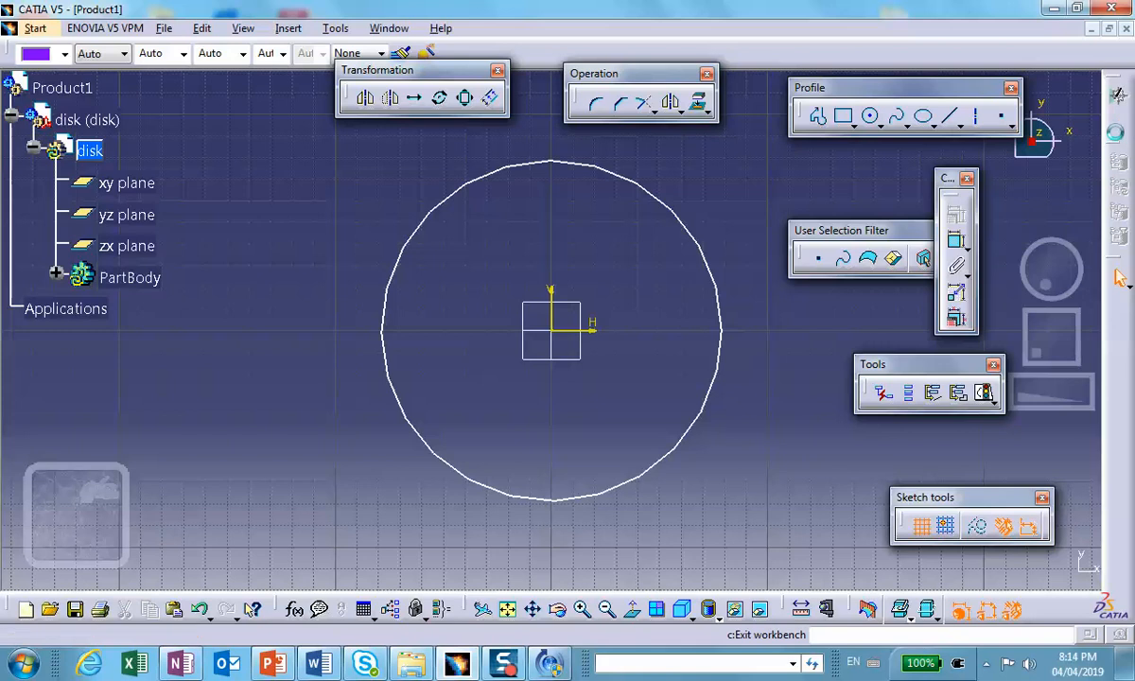
pyautogui.click(1118, 121)
# Pad the large circle sketch with a length of 3 mm.
pyautogui.click(600, 248)
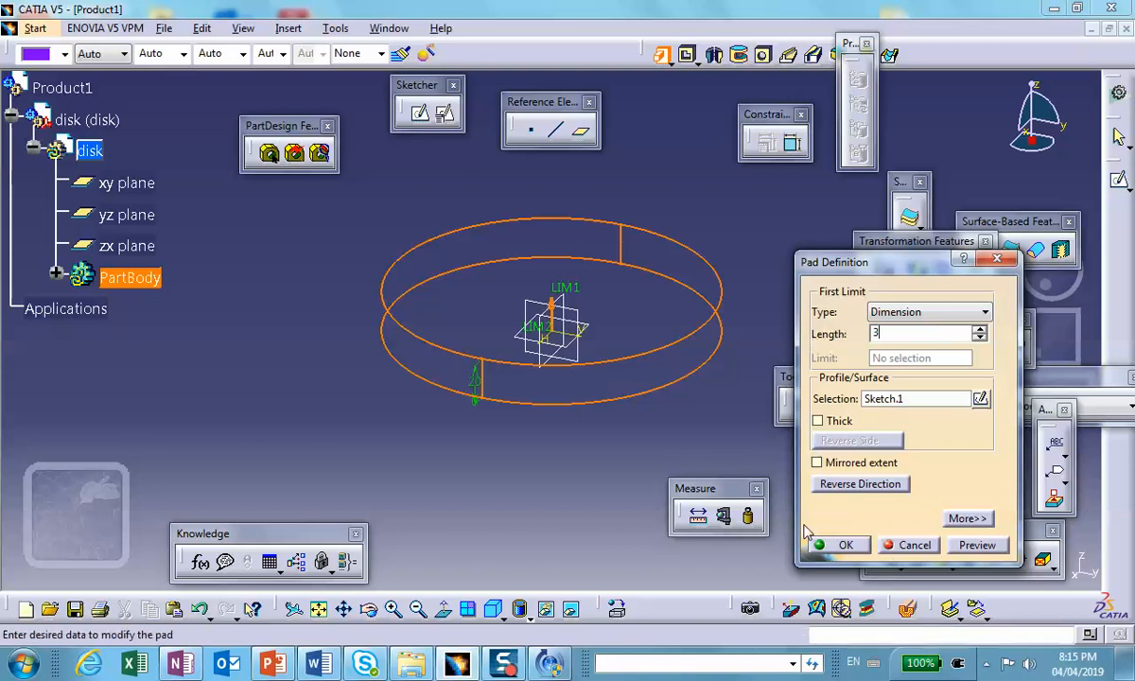
pyautogui.click(843, 546)
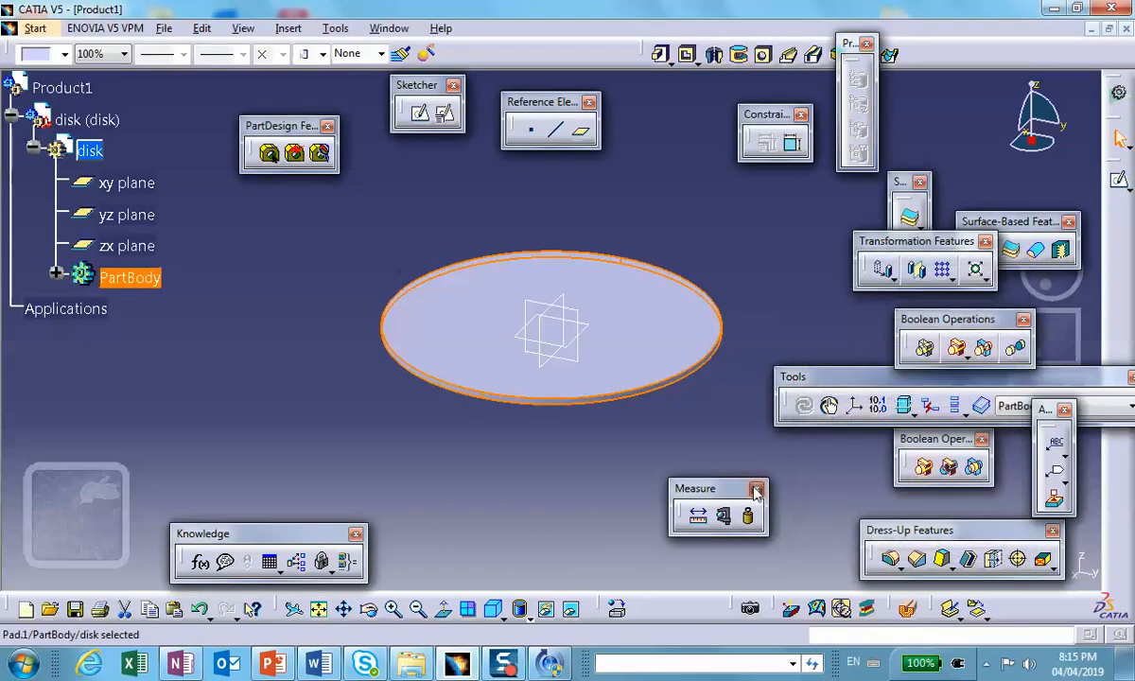
pyautogui.click(345, 315)
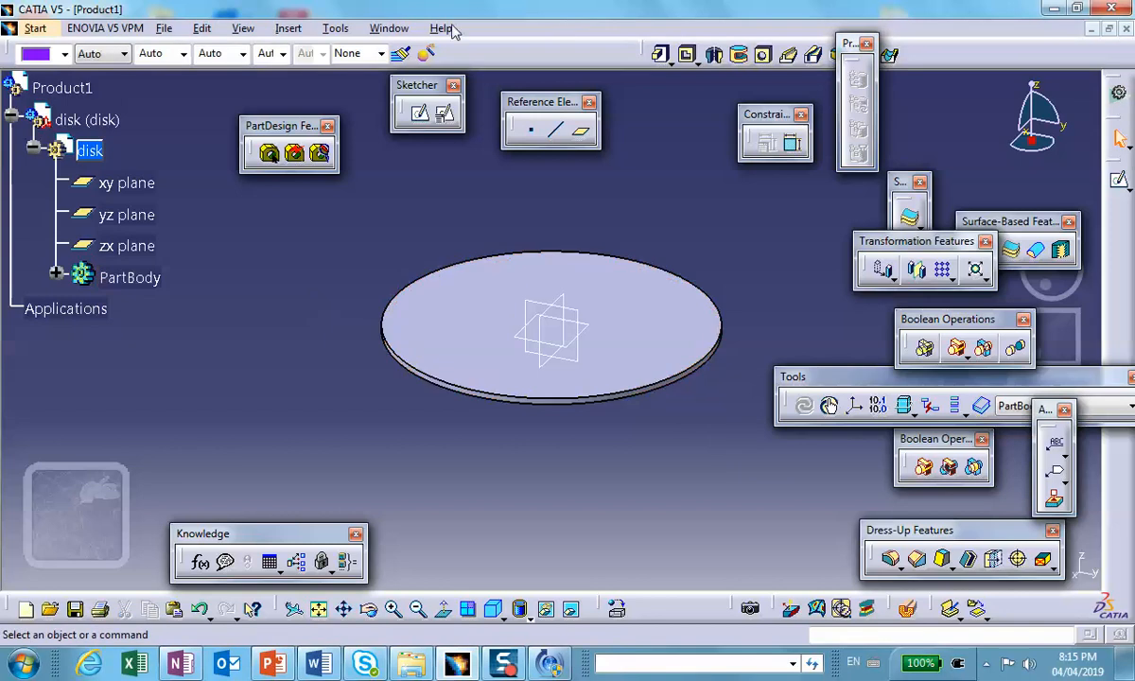
pyautogui.click(343, 30)
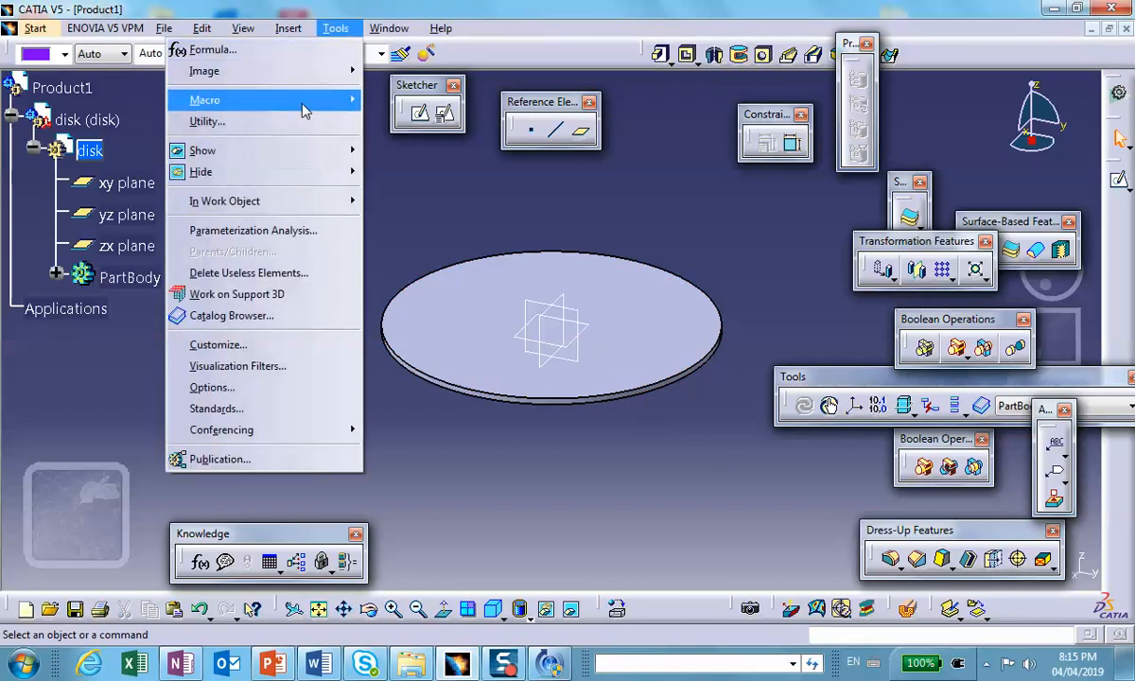
pyautogui.click(615, 181)
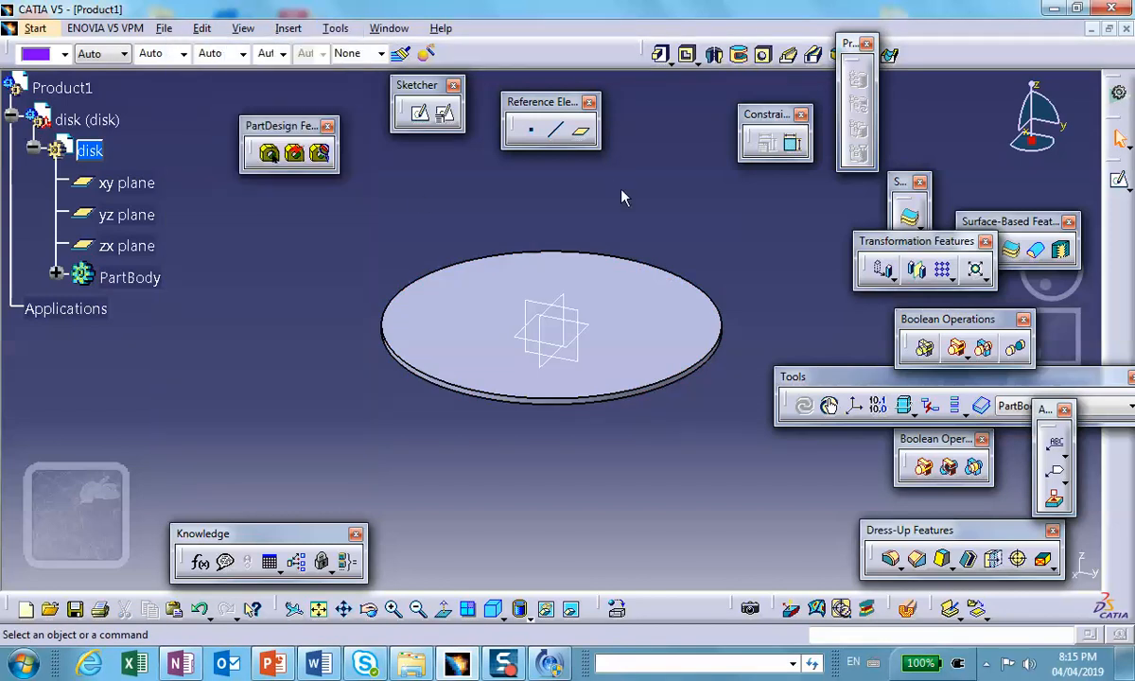
# Sketch a small circle on the disk's top face, on the vertical axis near the rim, and exit the sketch.
pyautogui.click(684, 358)
pyautogui.click(1119, 180)
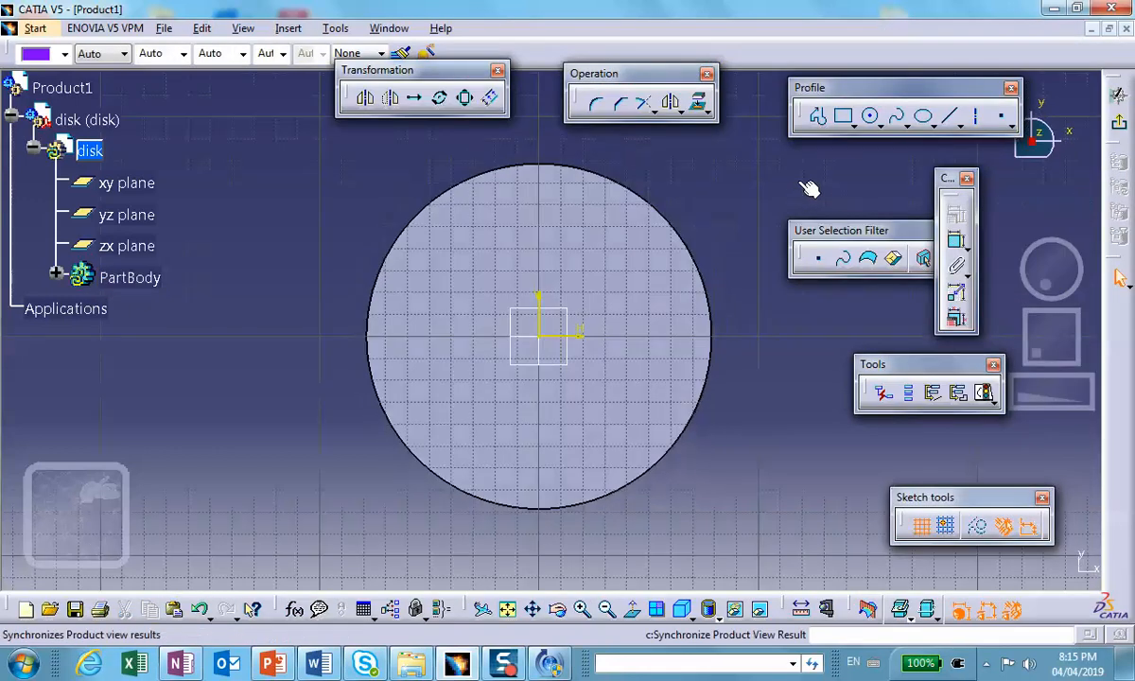
pyautogui.click(869, 115)
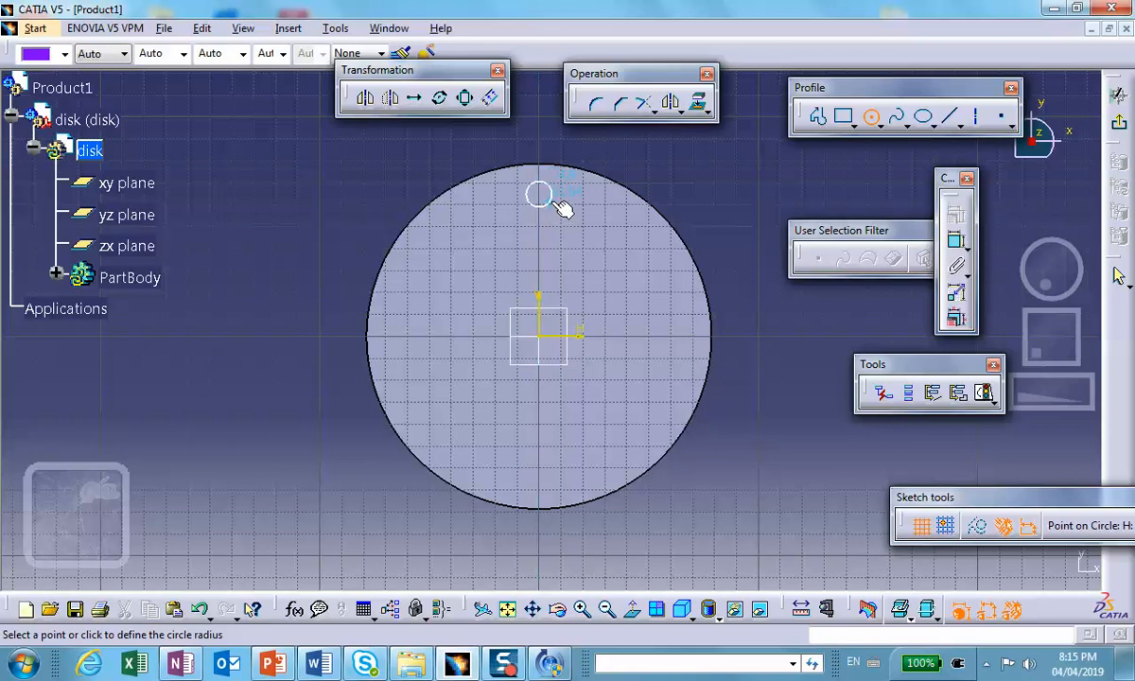
pyautogui.click(544, 189)
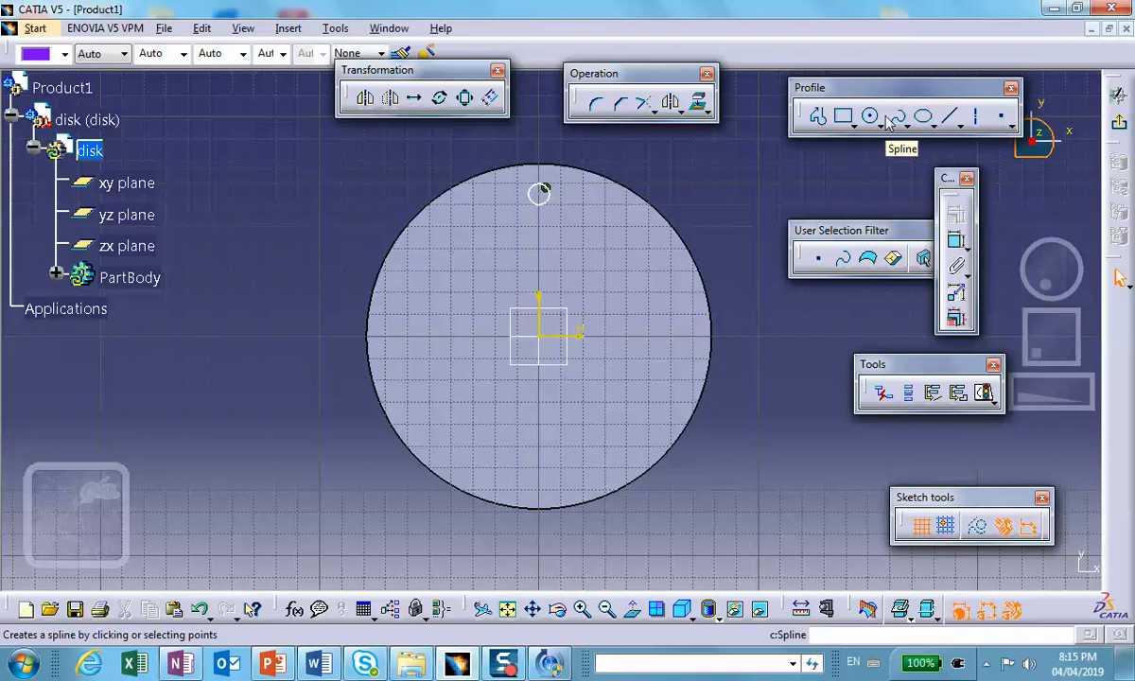
pyautogui.click(1122, 137)
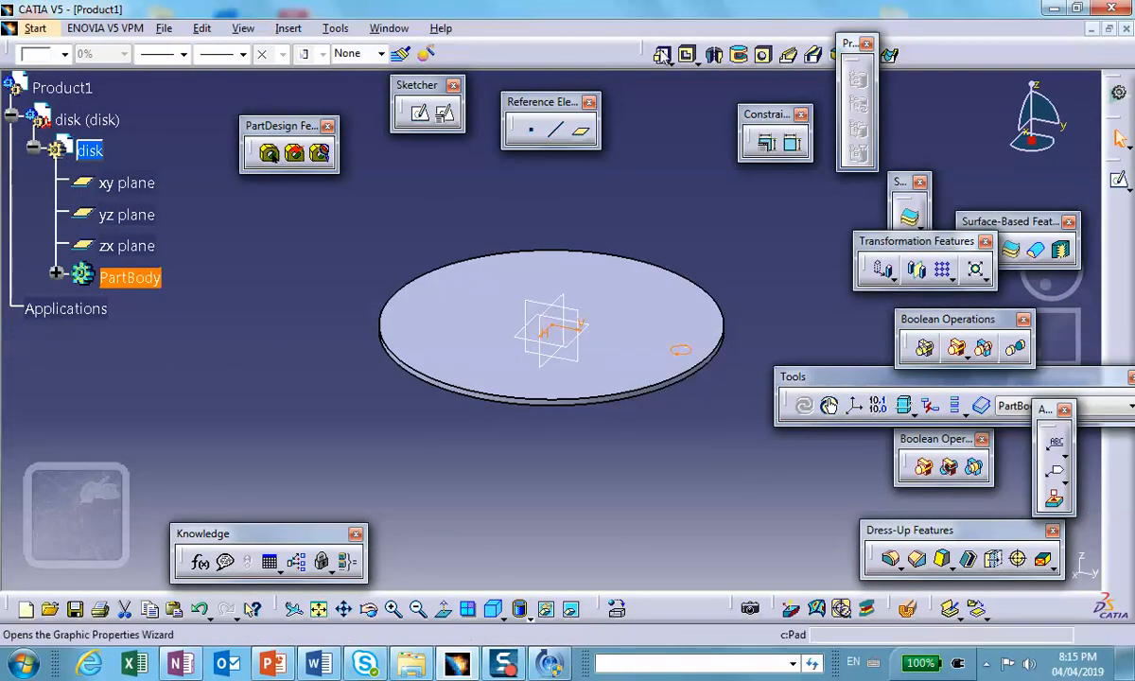
# Pad the small circle sketch by 3 mm to form a raised pin on the disk.
pyautogui.click(670, 61)
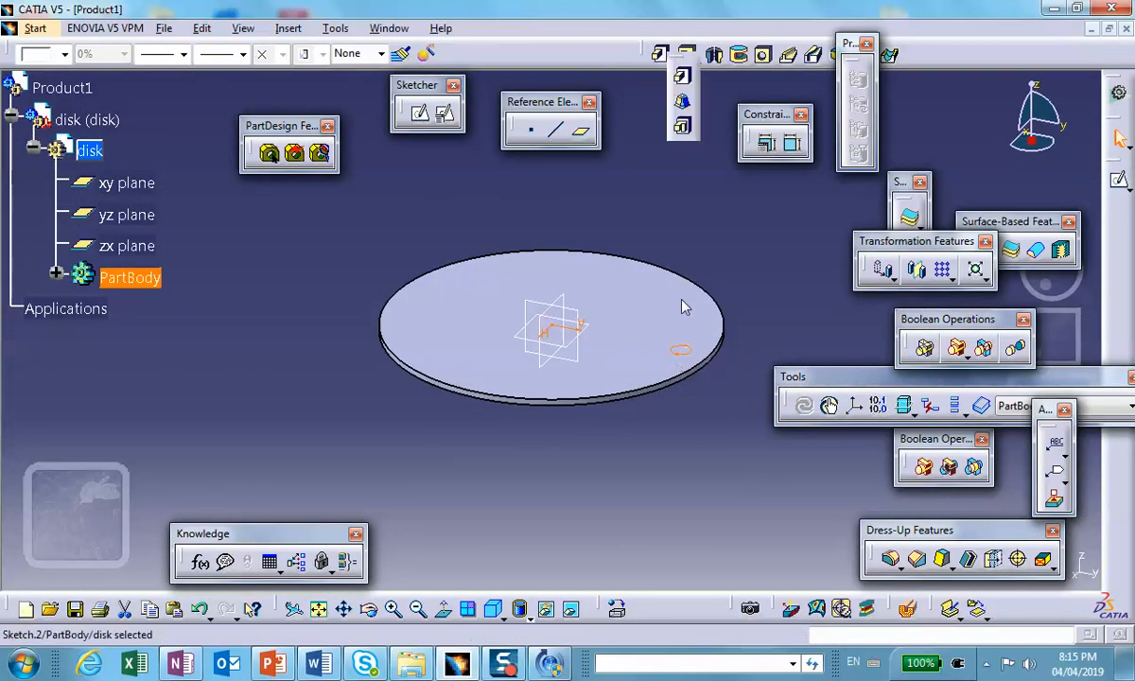
pyautogui.click(683, 77)
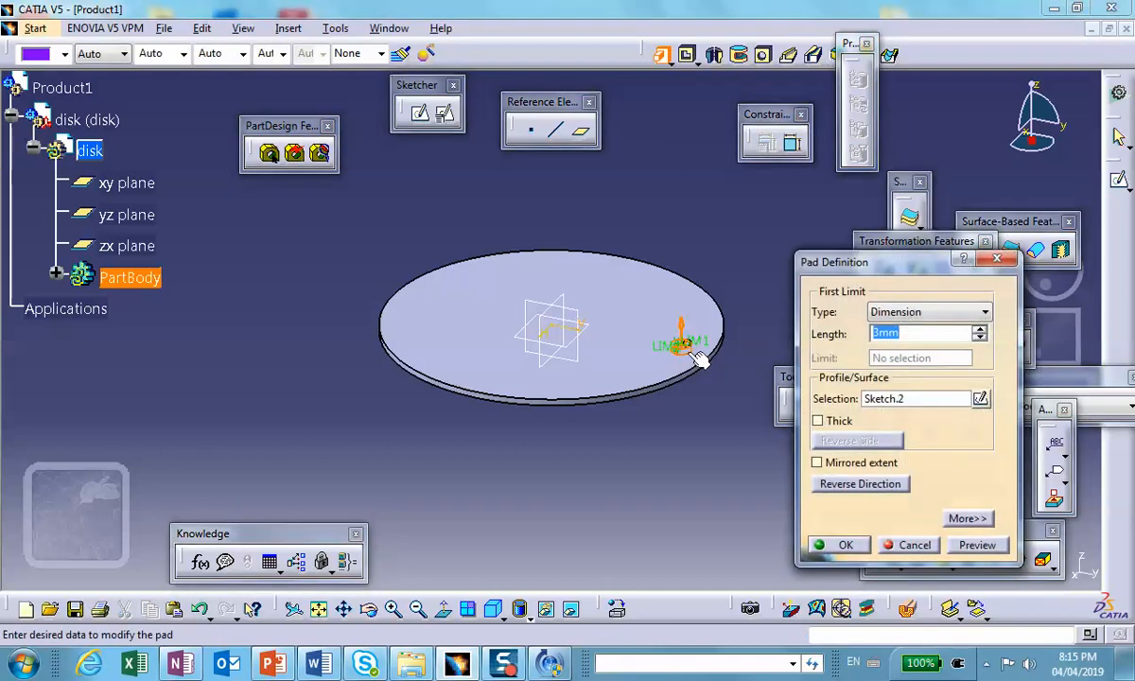
pyautogui.click(838, 545)
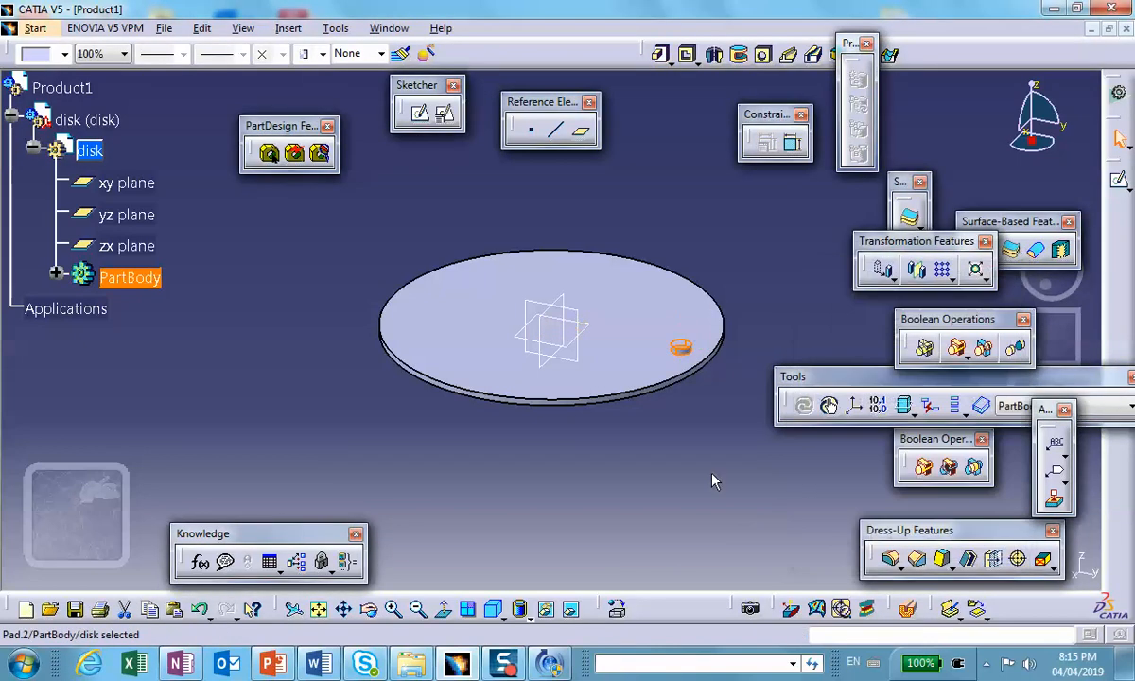
pyautogui.doubleClick(681, 344)
pyautogui.click(838, 545)
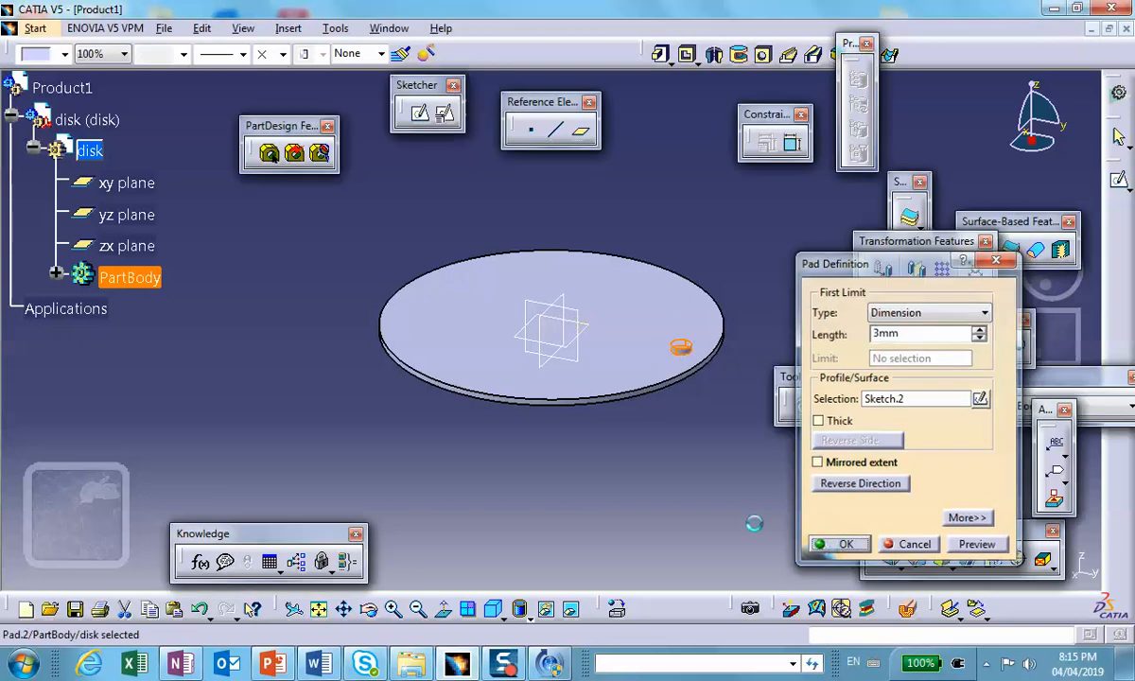
# Sketch a small circle on the disk's top face diametrically opposite the pin and cut it as a 3 mm deep pocket.
pyautogui.click(453, 320)
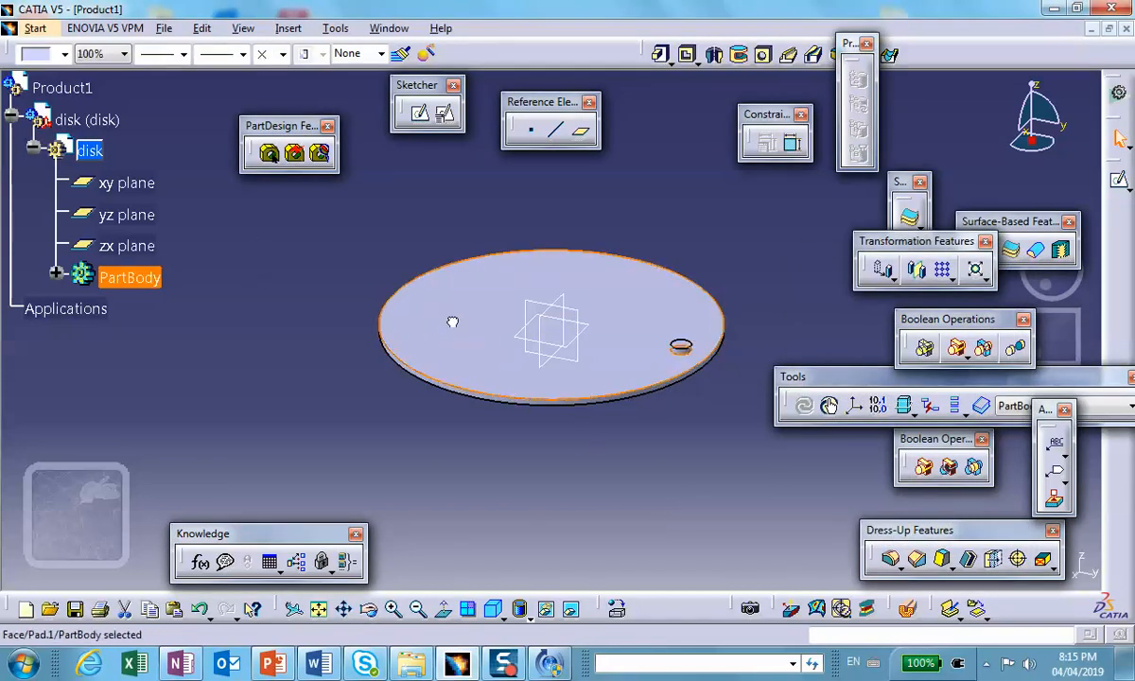
pyautogui.click(1122, 182)
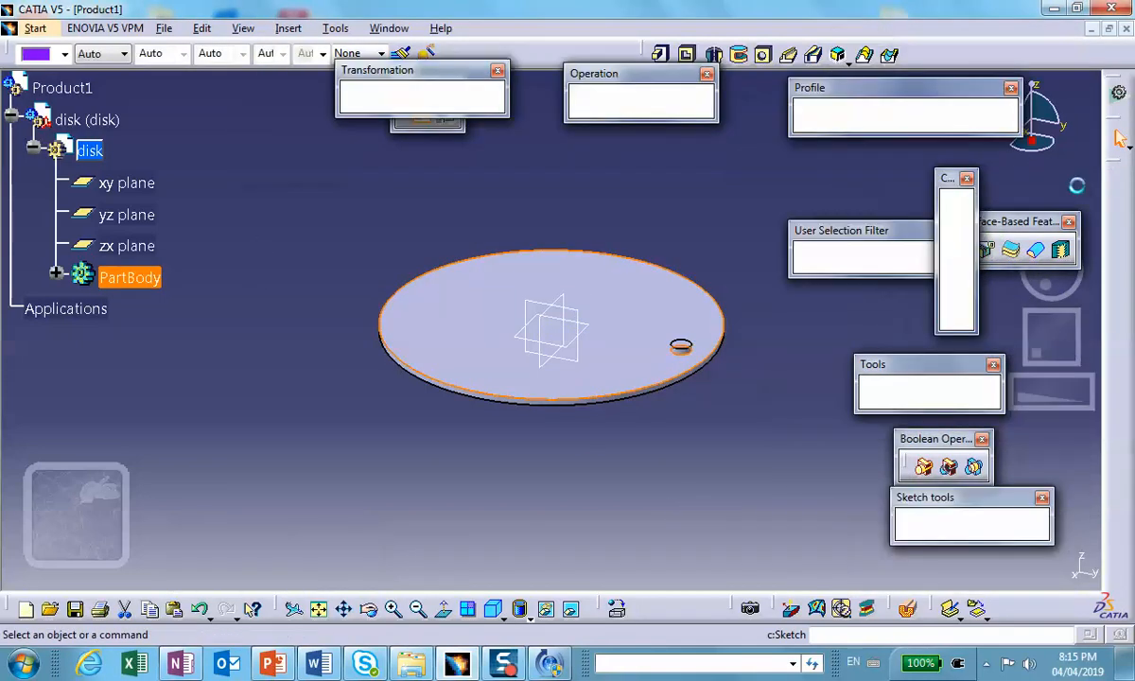
pyautogui.click(873, 117)
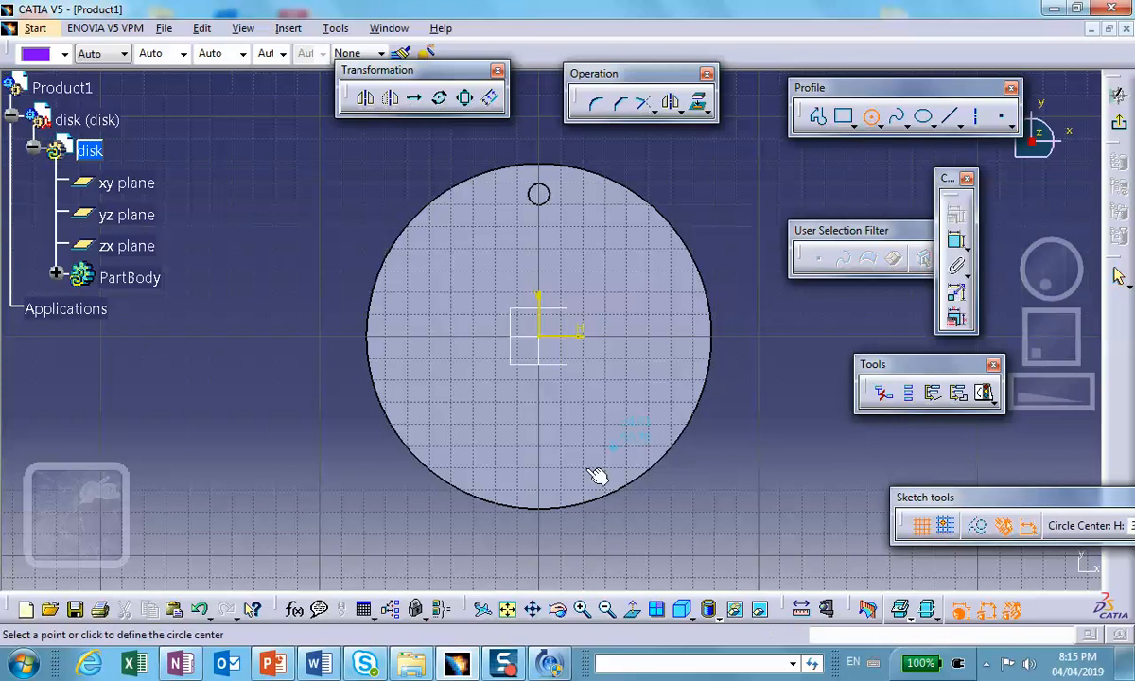
pyautogui.click(546, 484)
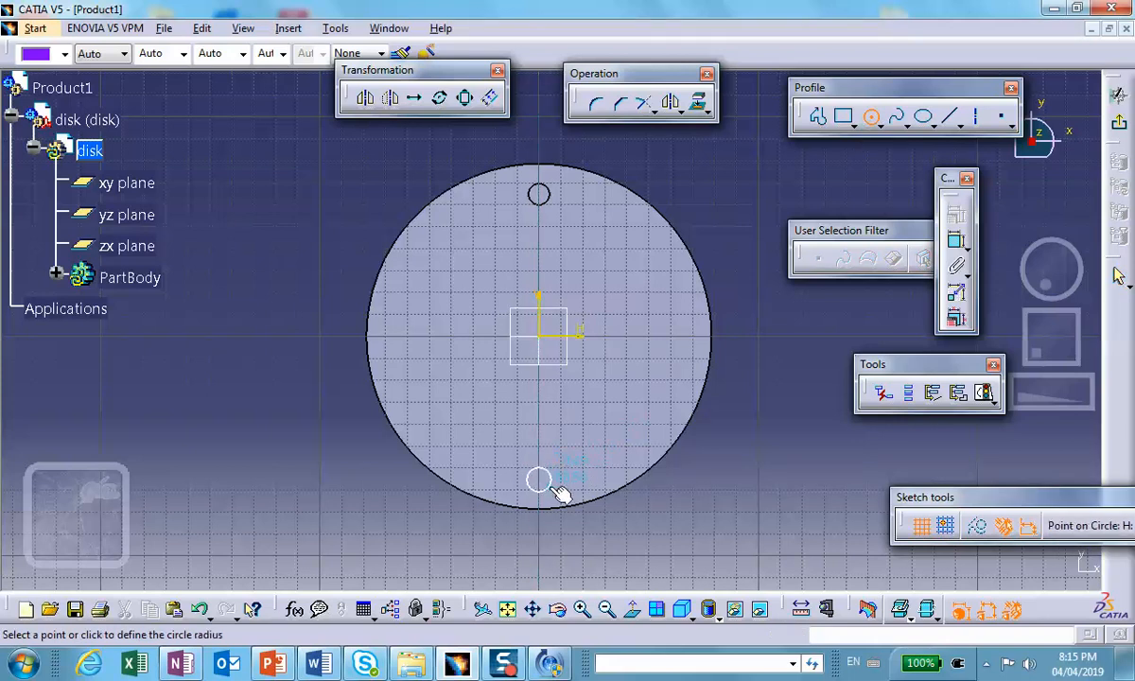
pyautogui.click(552, 487)
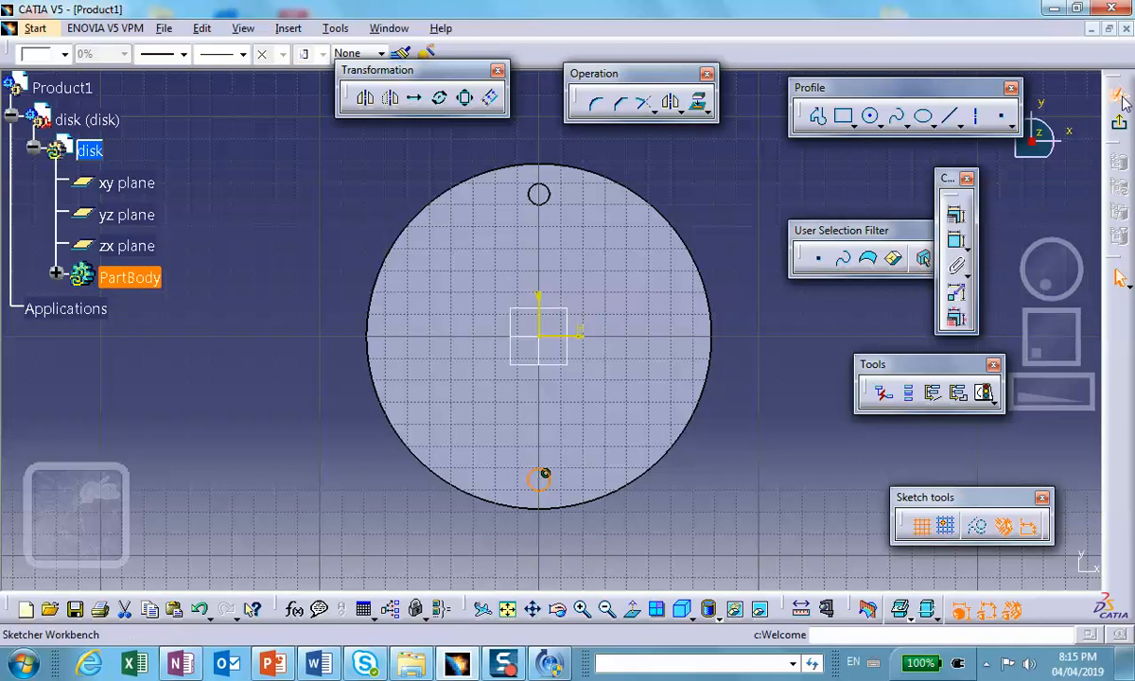
pyautogui.click(1118, 94)
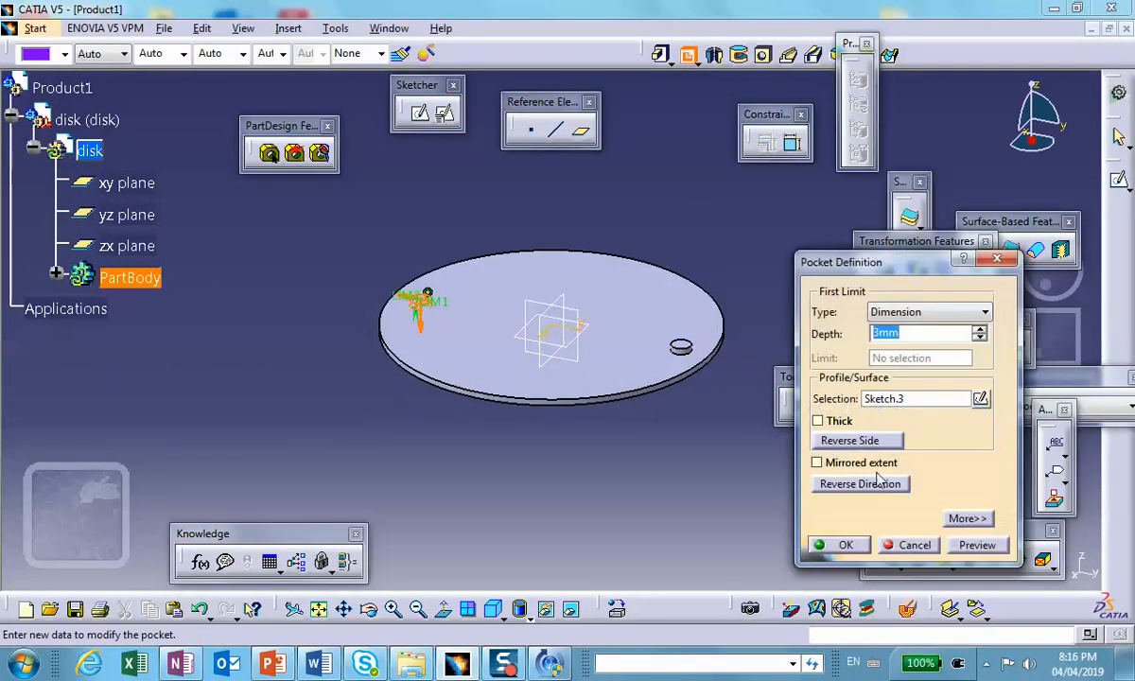
pyautogui.click(842, 545)
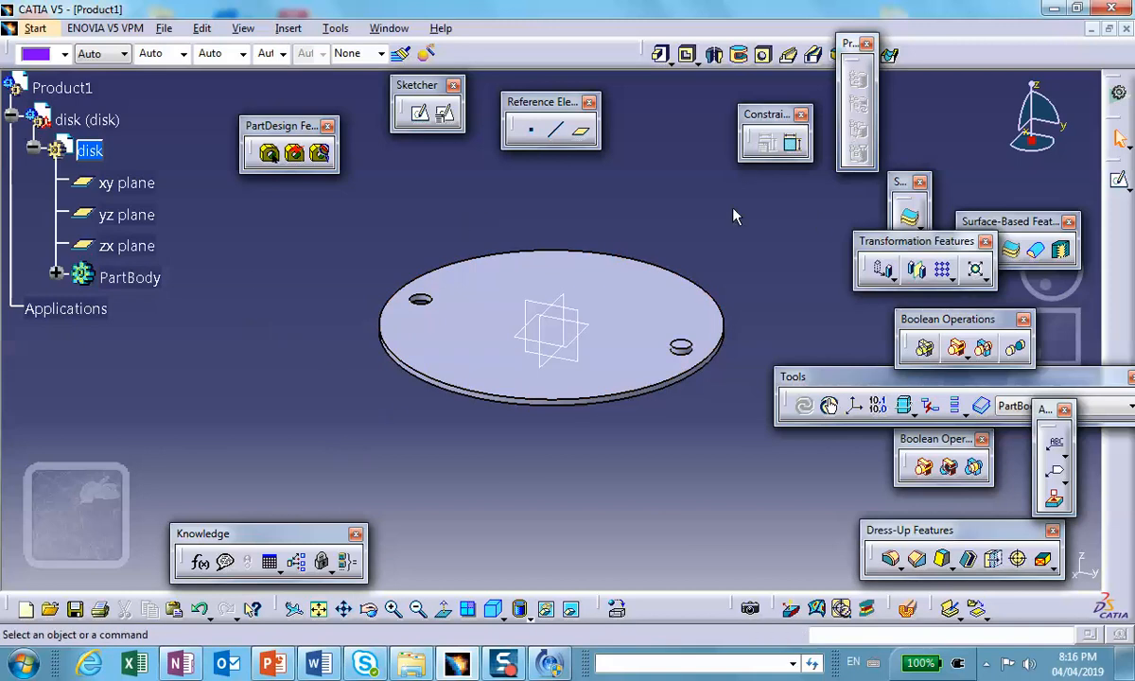
# Insert a new part into Product1, using the assembly's origin point as the part's origin.
pyautogui.doubleClick(57, 86)
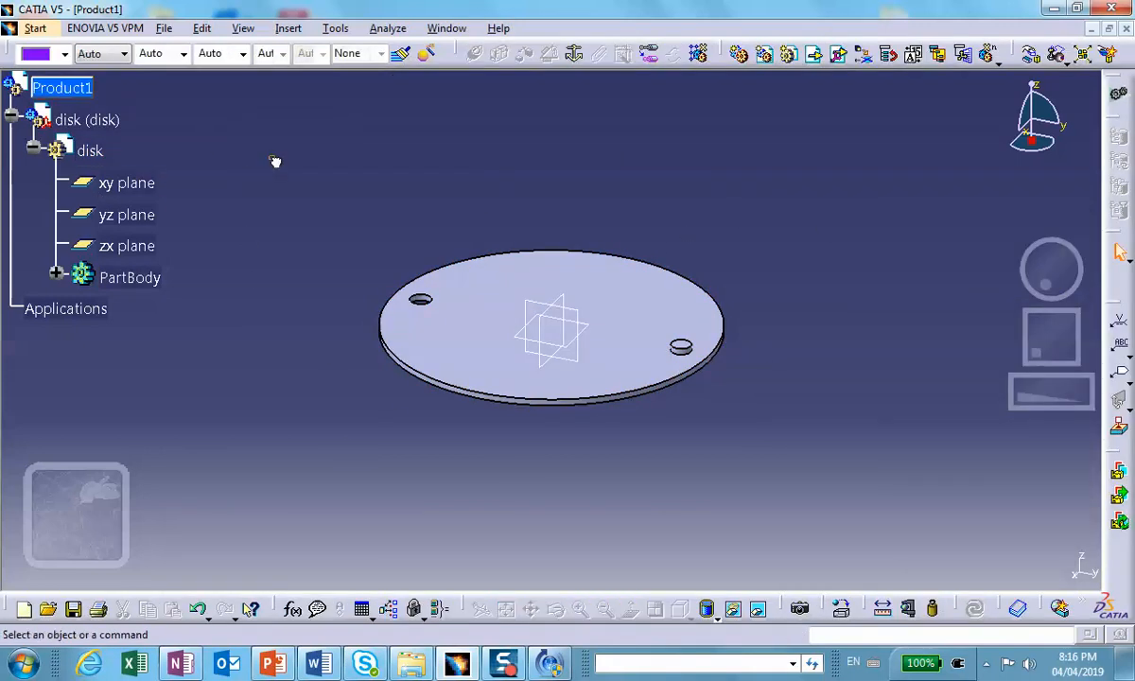
pyautogui.click(288, 28)
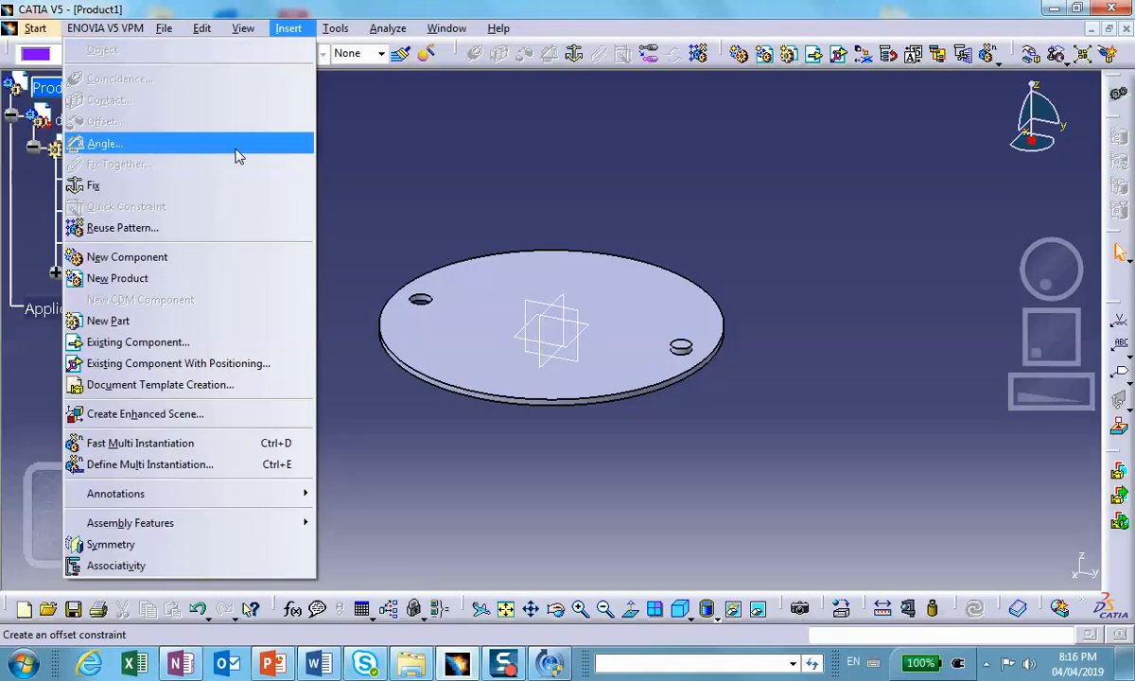
pyautogui.click(143, 321)
pyautogui.click(57, 87)
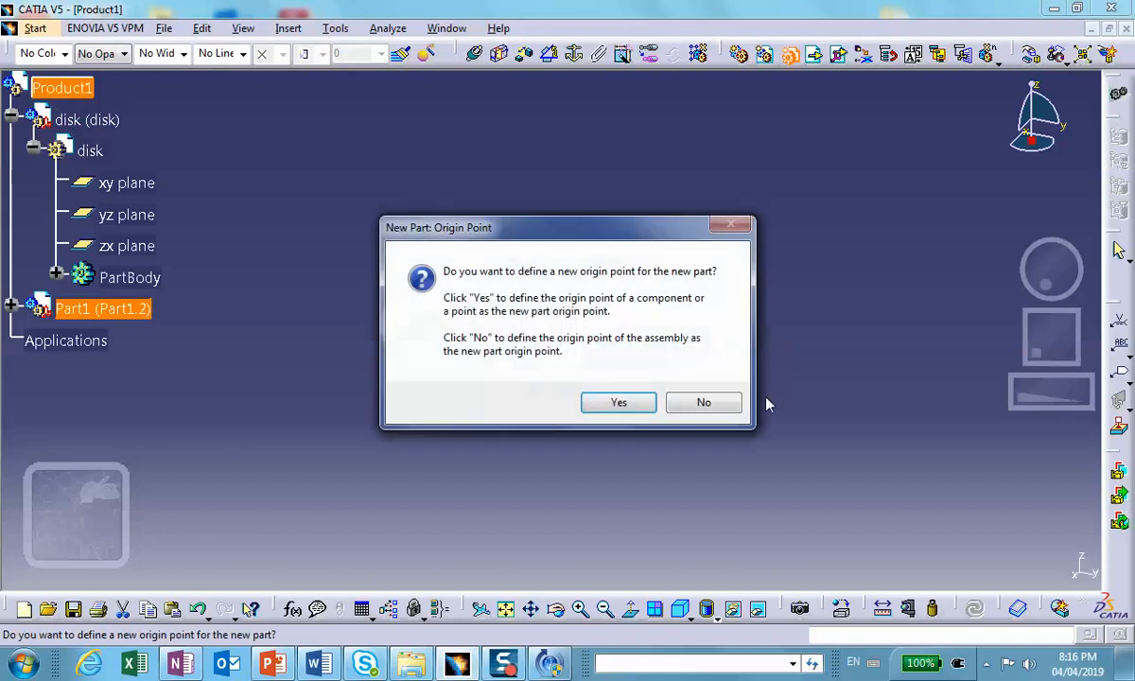
pyautogui.click(717, 406)
# Rename the new part by setting both its instance name and its part number to rod.
pyautogui.click(12, 307)
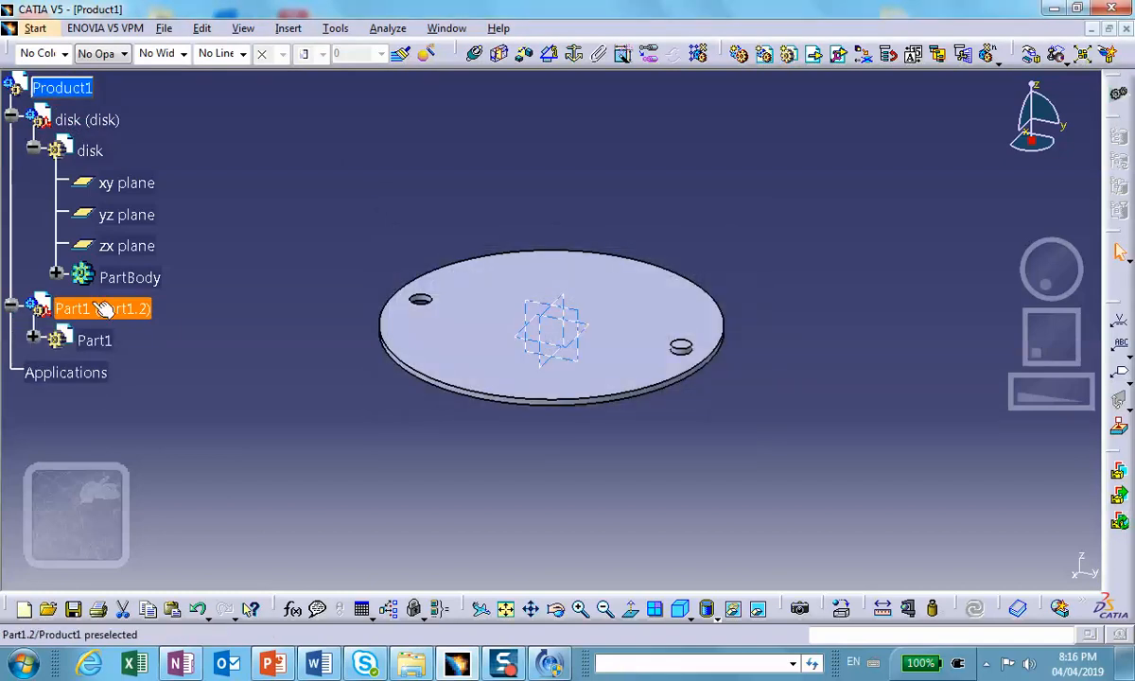
pyautogui.rightClick(102, 312)
pyautogui.click(151, 366)
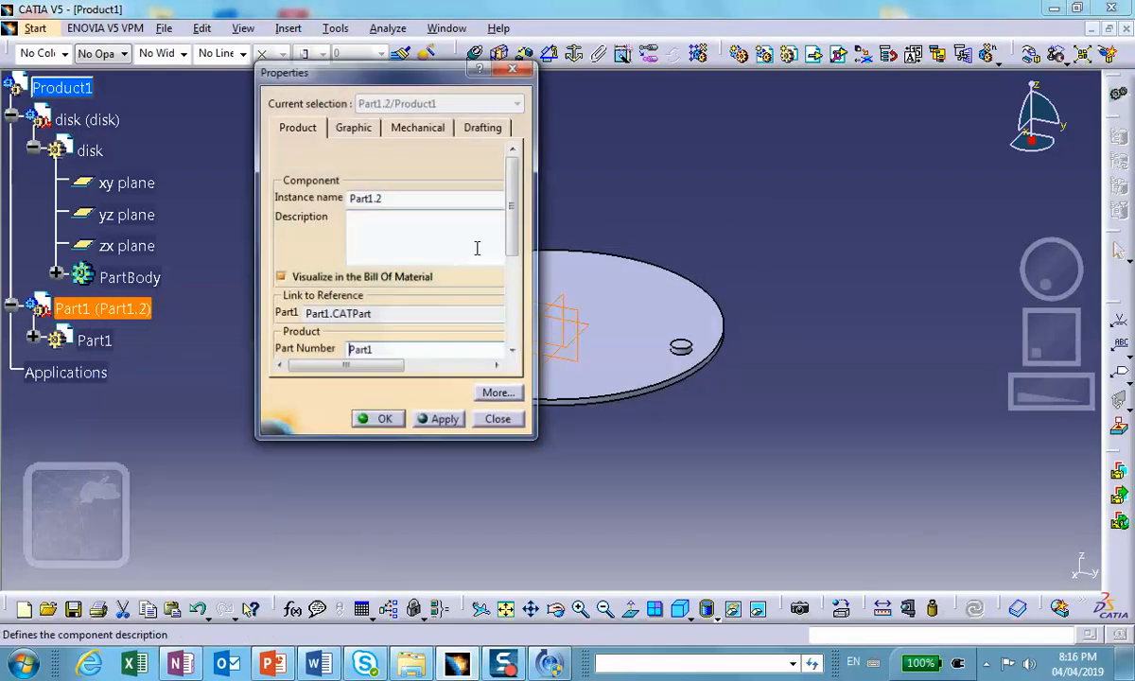
pyautogui.moveTo(384, 202); pyautogui.dragTo(273, 114)
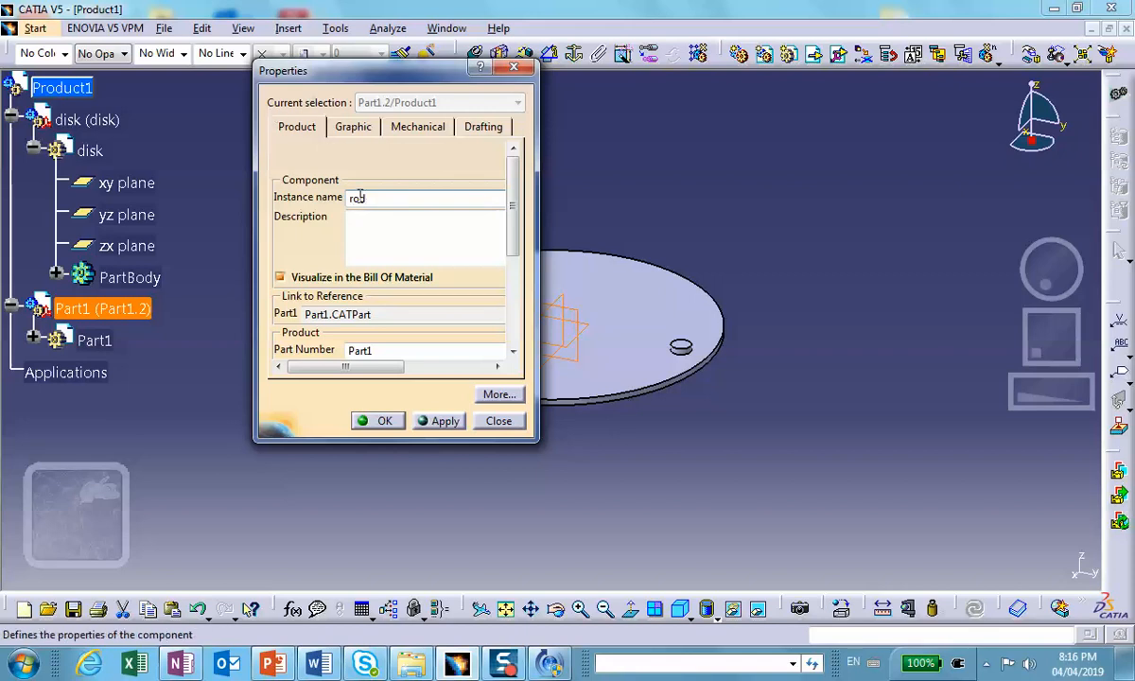
pyautogui.moveTo(380, 351); pyautogui.dragTo(279, 334)
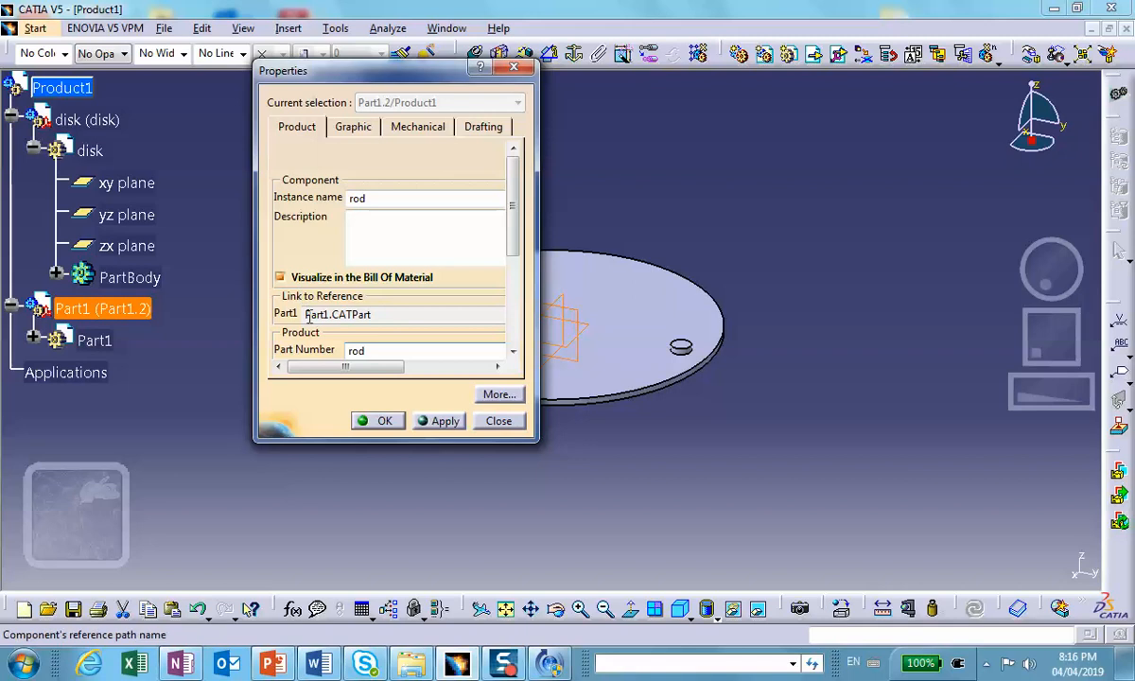
pyautogui.click(401, 425)
# Activate the rod part, sketch on the disk's top face, project the pin's circular edge into the sketch, and exit.
pyautogui.doubleClick(87, 340)
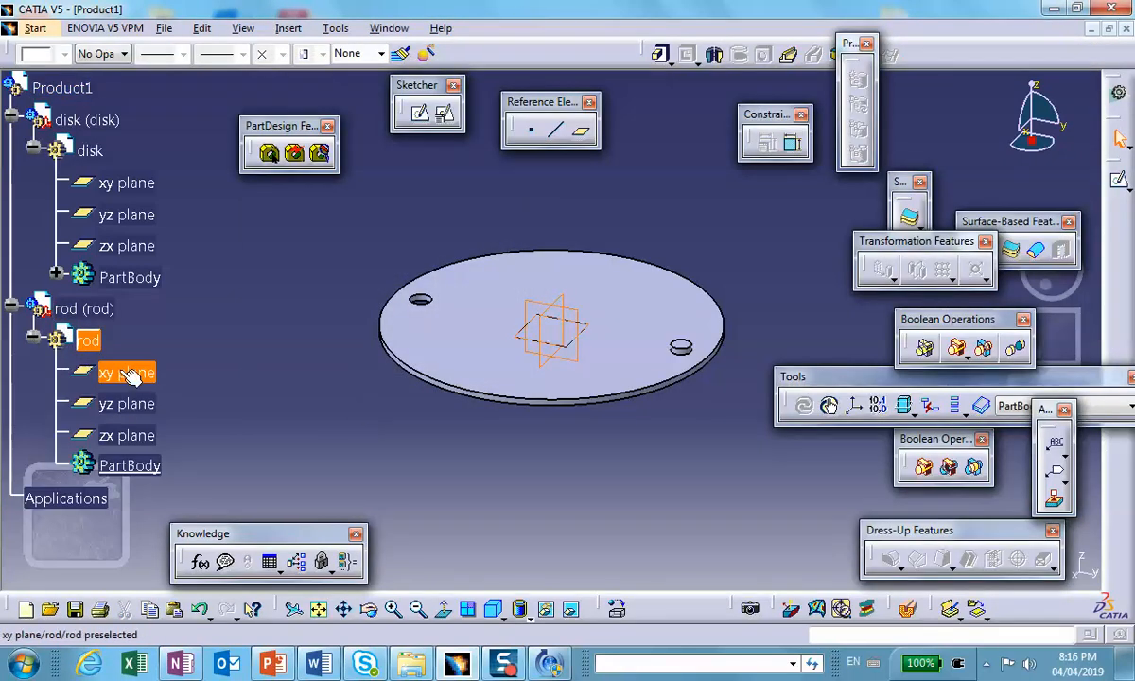
pyautogui.doubleClick(85, 337)
pyautogui.click(603, 283)
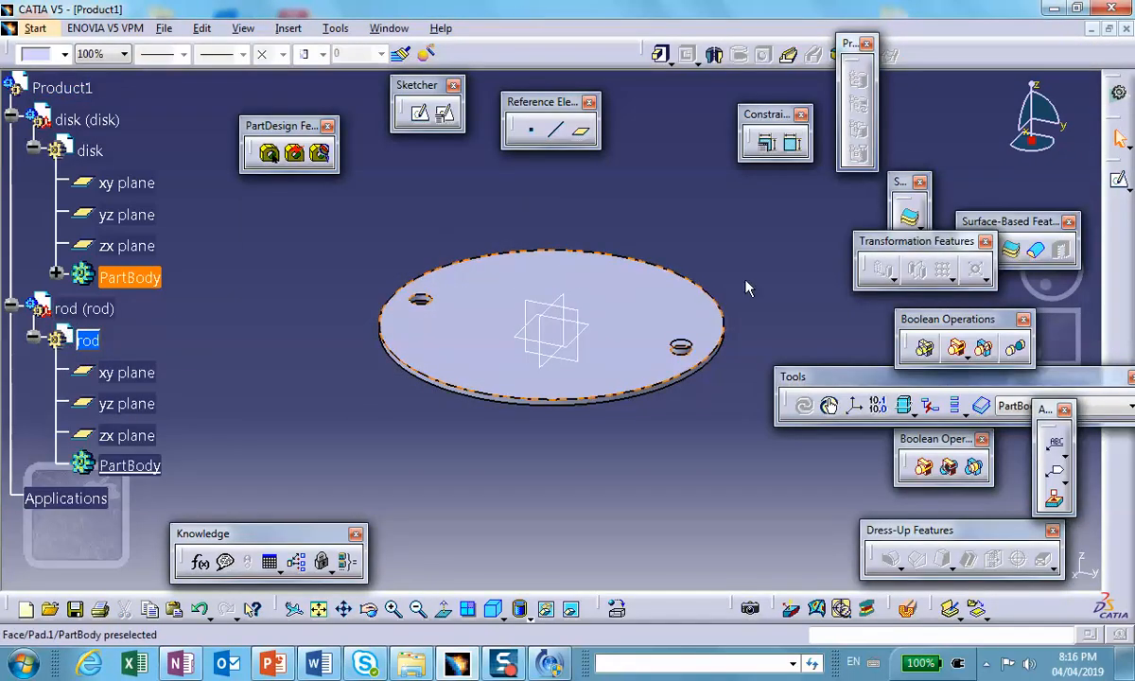
pyautogui.click(1119, 180)
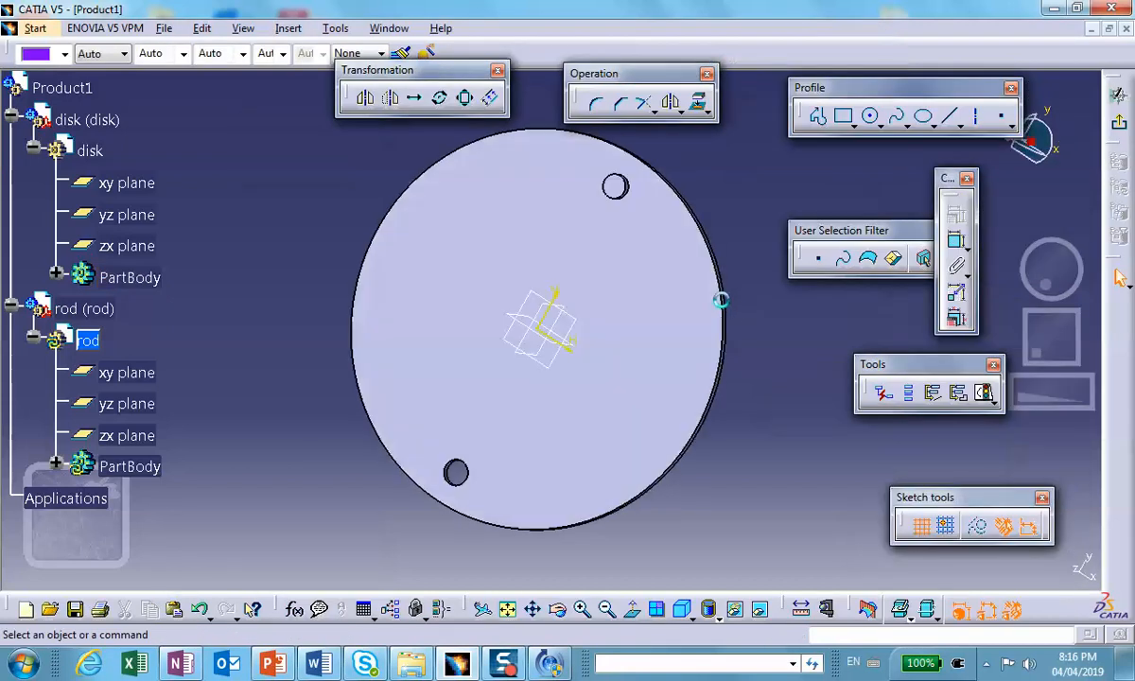
pyautogui.moveTo(705, 232); pyautogui.dragTo(626, 341, button='middle')
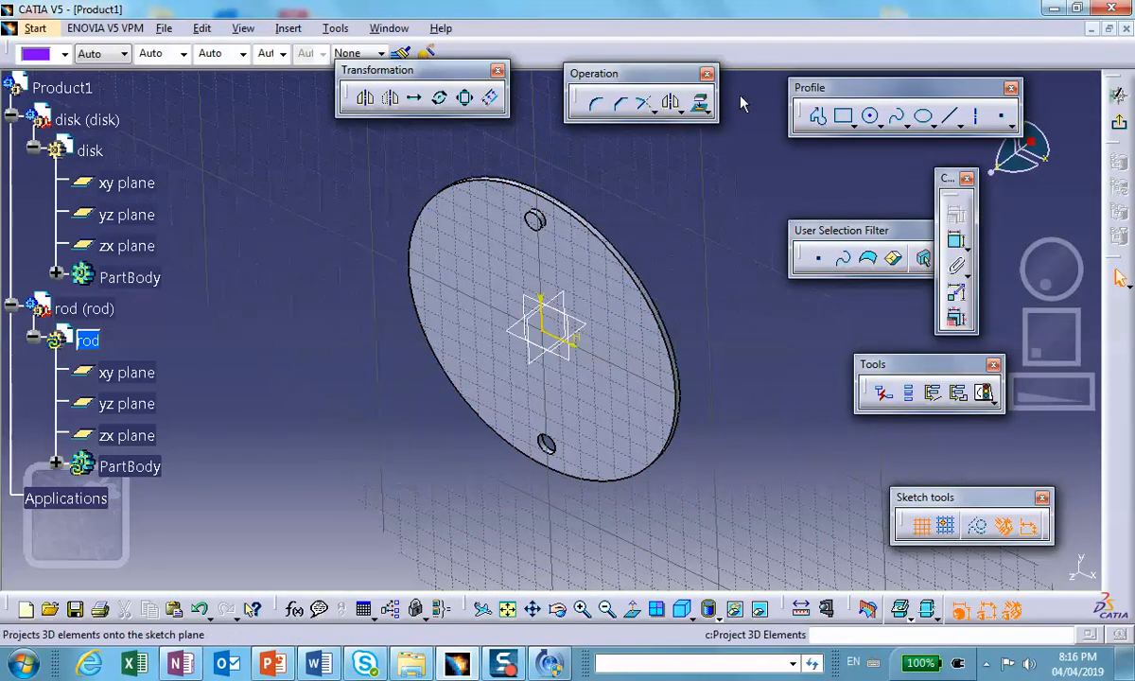
pyautogui.click(595, 103)
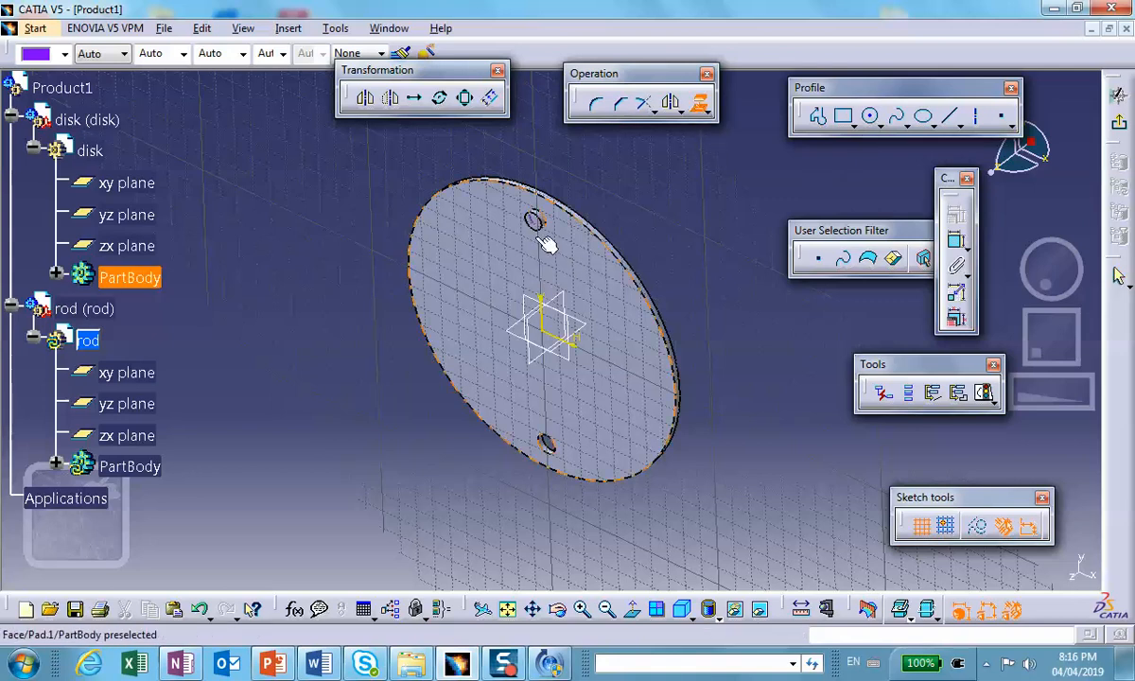
pyautogui.click(679, 218)
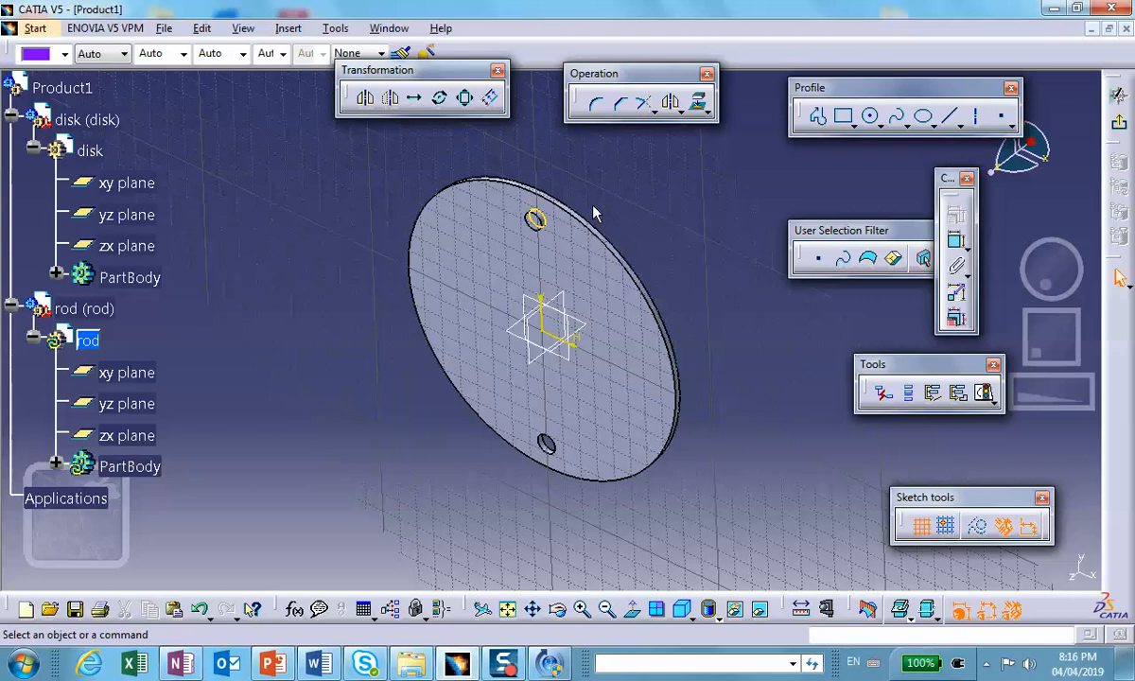
pyautogui.click(1121, 127)
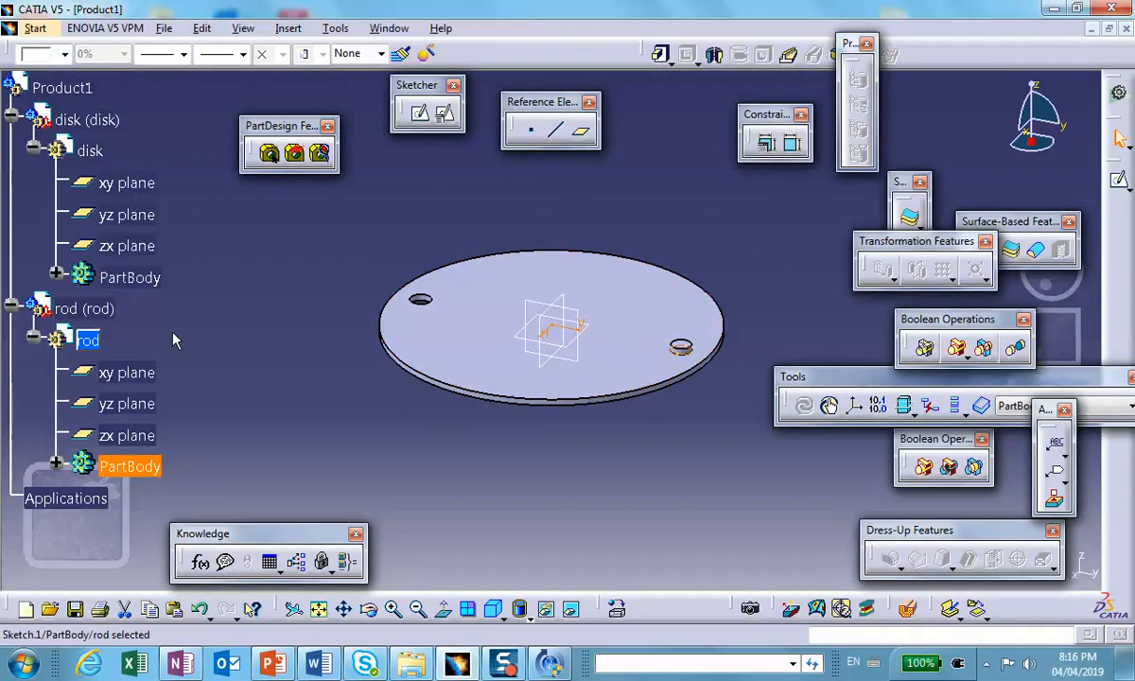
# Expand the rod's PartBody in the specification tree and reopen Sketch.1 for editing.
pyautogui.click(245, 304)
pyautogui.scroll(-1, 218, 290)
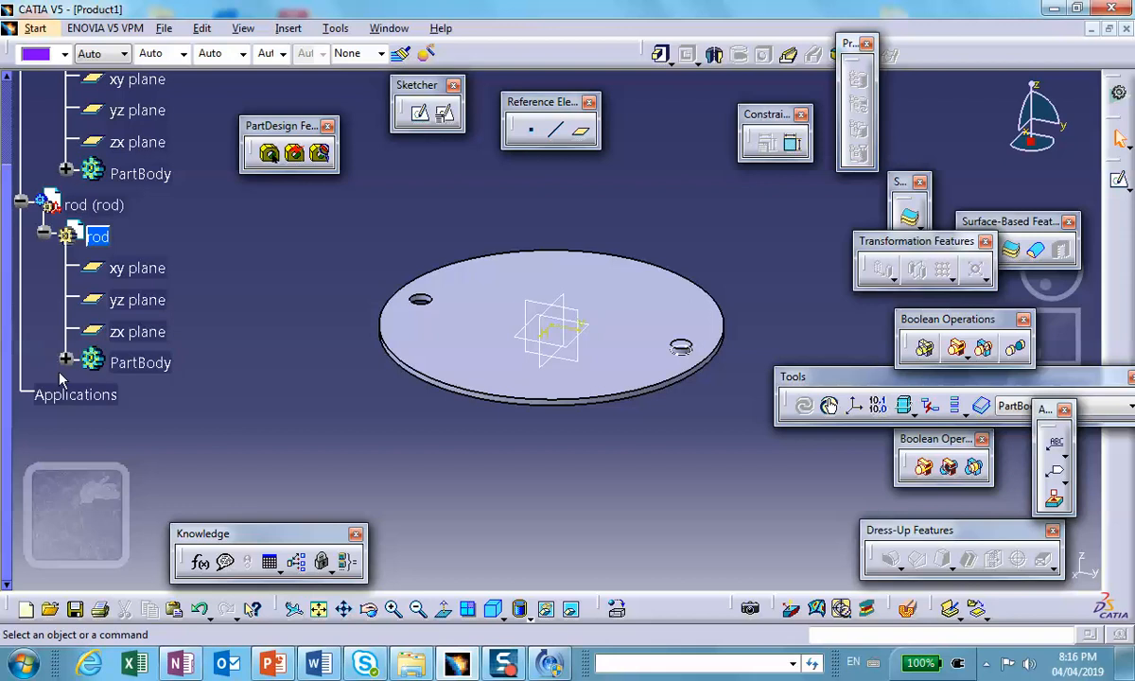
pyautogui.click(63, 360)
pyautogui.scroll(-1, 62, 359)
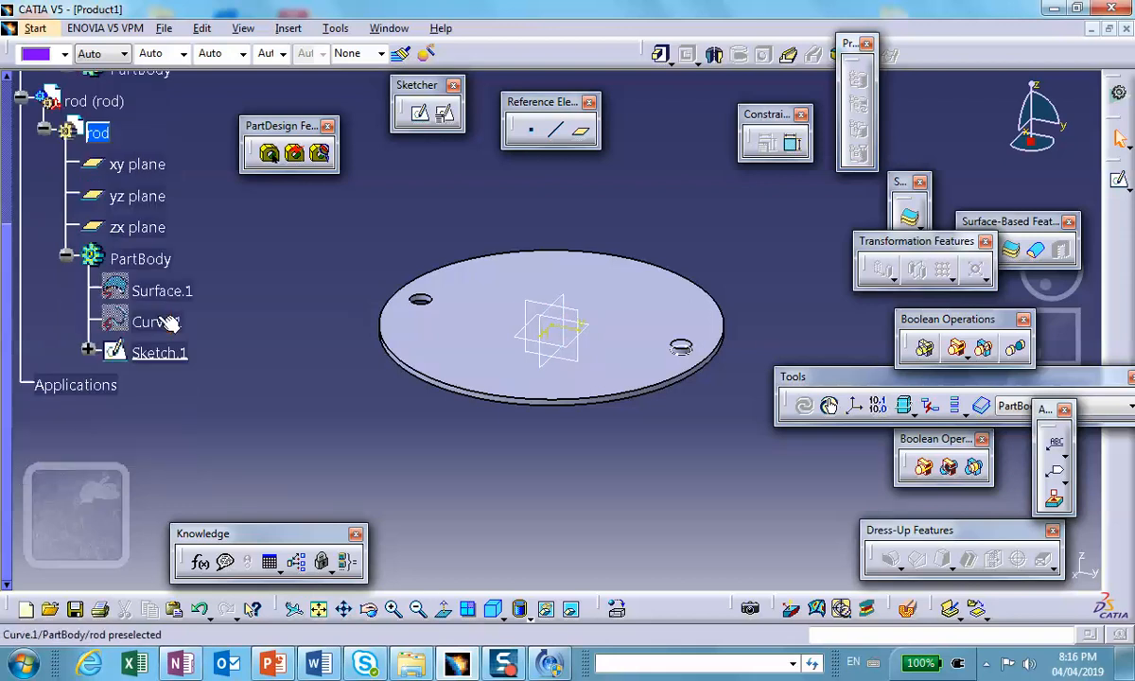
pyautogui.click(89, 356)
pyautogui.scroll(-1, 89, 356)
pyautogui.click(168, 248)
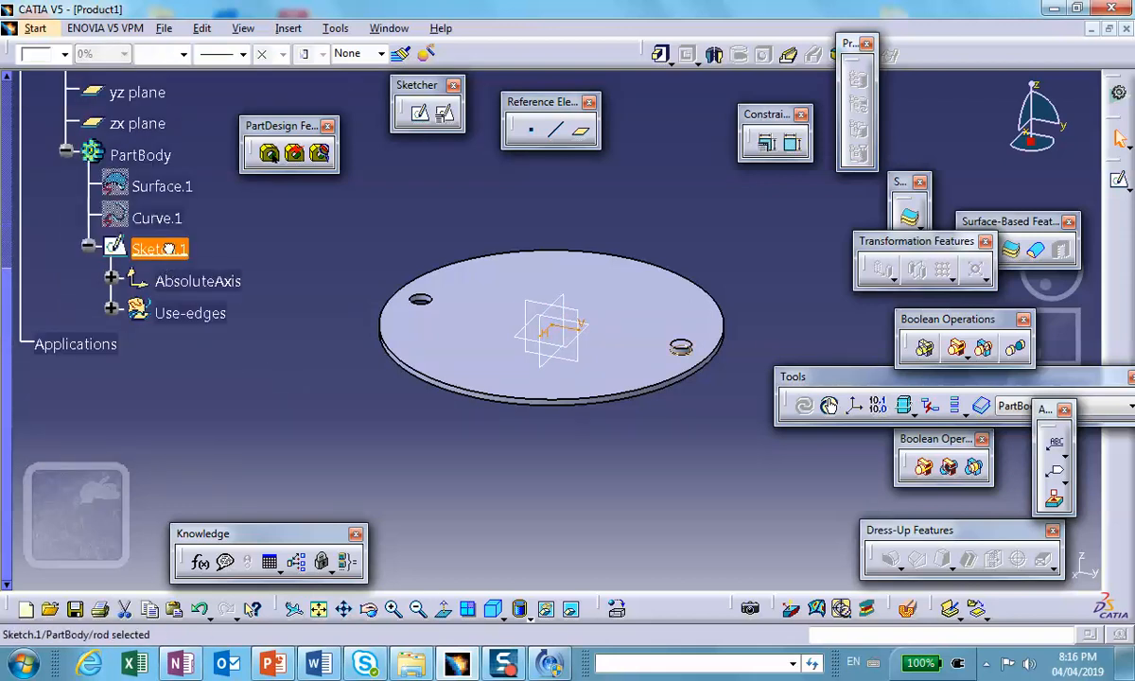
pyautogui.doubleClick(180, 250)
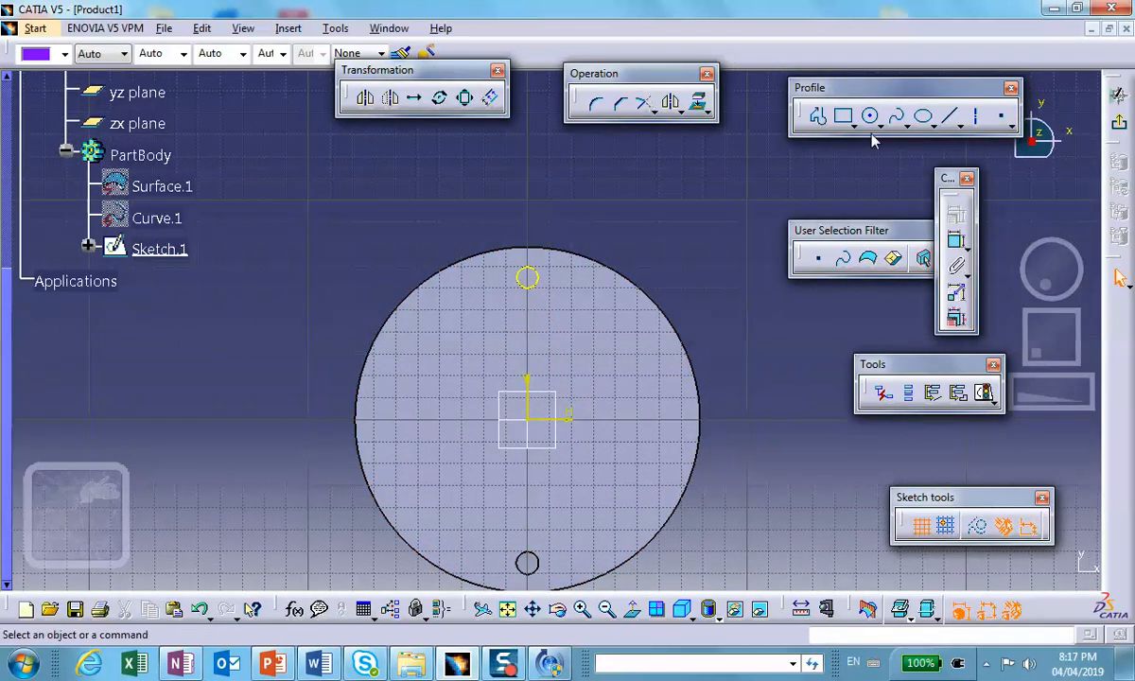
# Sketch a closed, round-ended bar profile around the projected circle, extending towards the disk's centre, and exit the sketch.
pyautogui.click(818, 115)
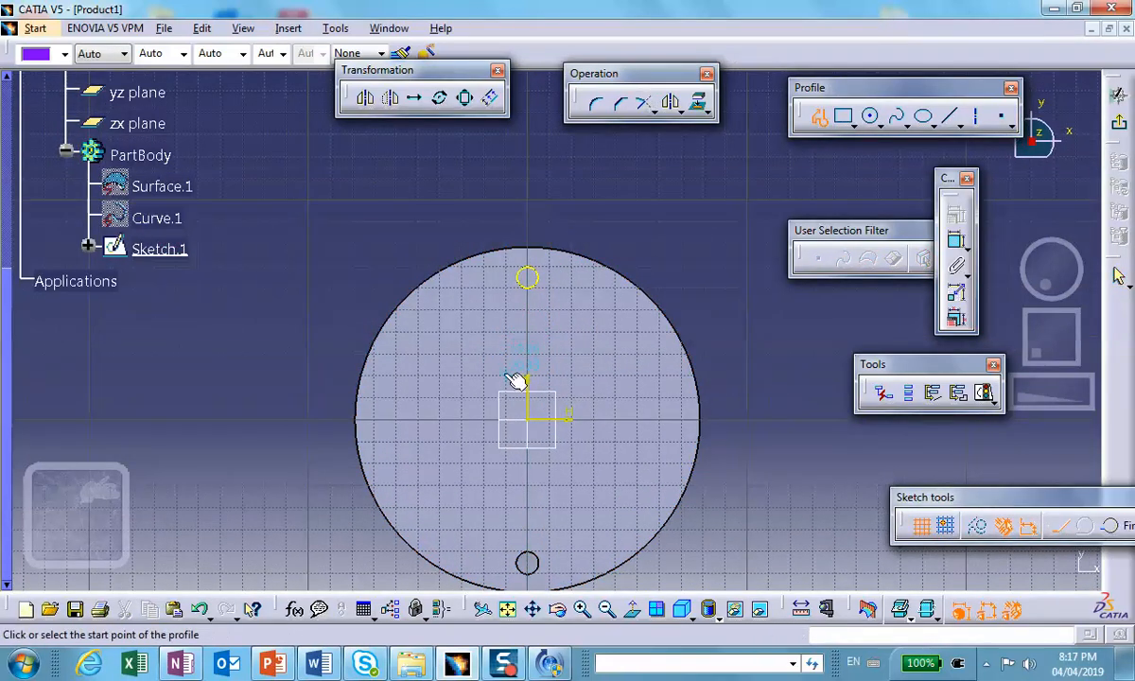
pyautogui.click(509, 374)
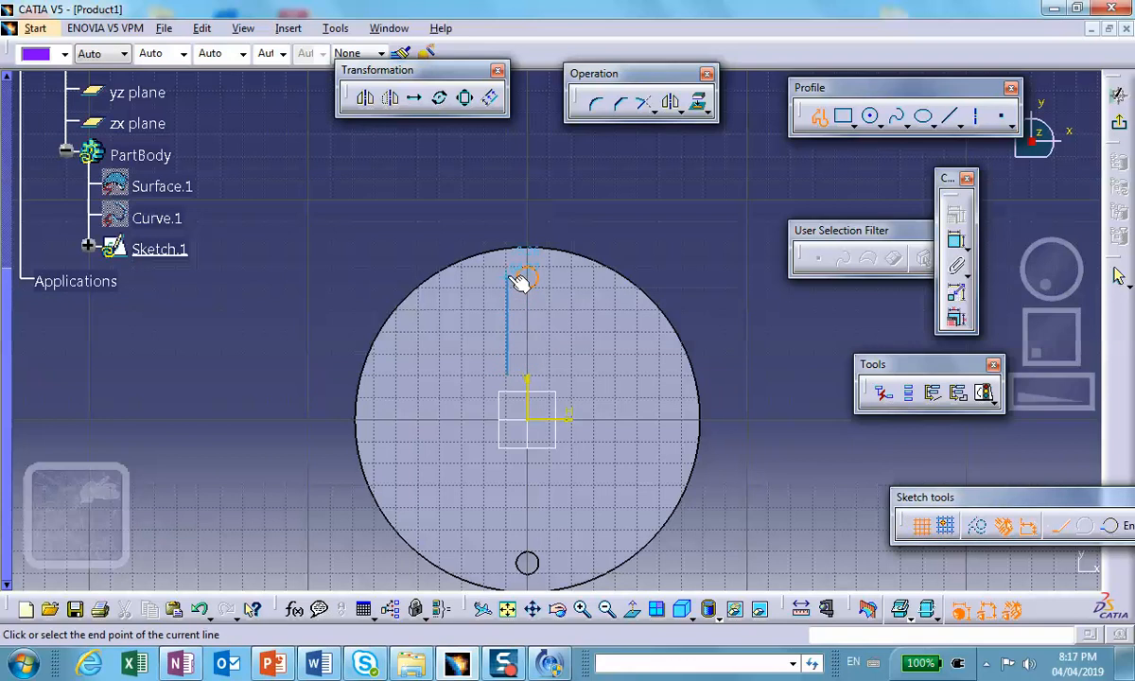
pyautogui.click(521, 280)
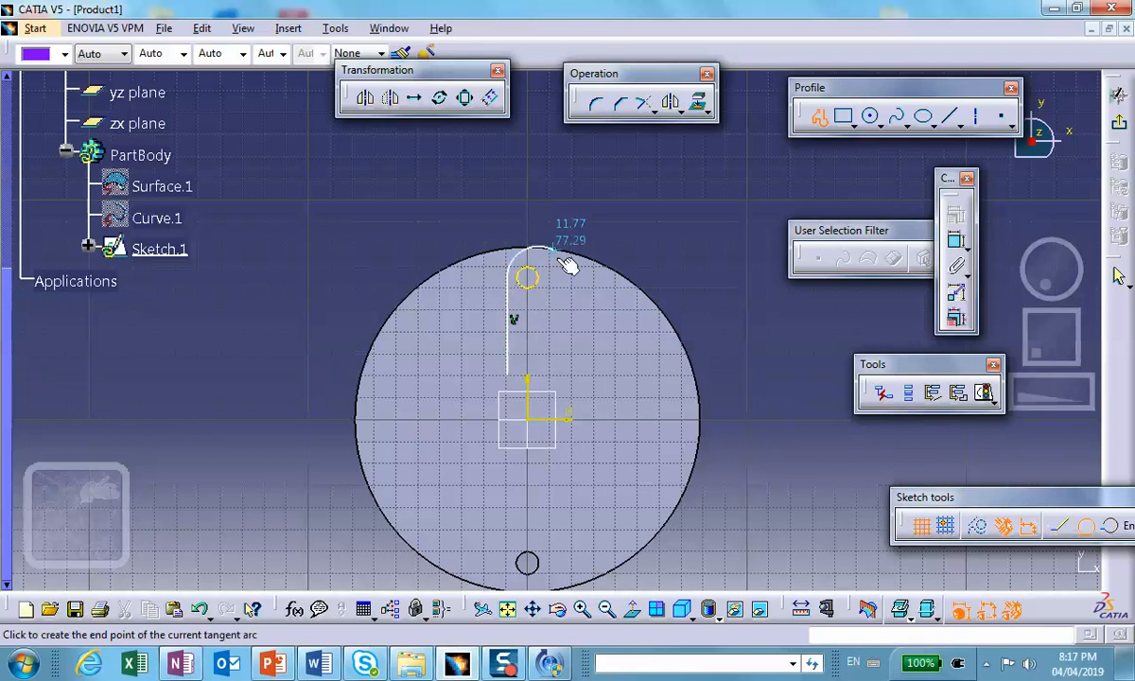
pyautogui.click(549, 276)
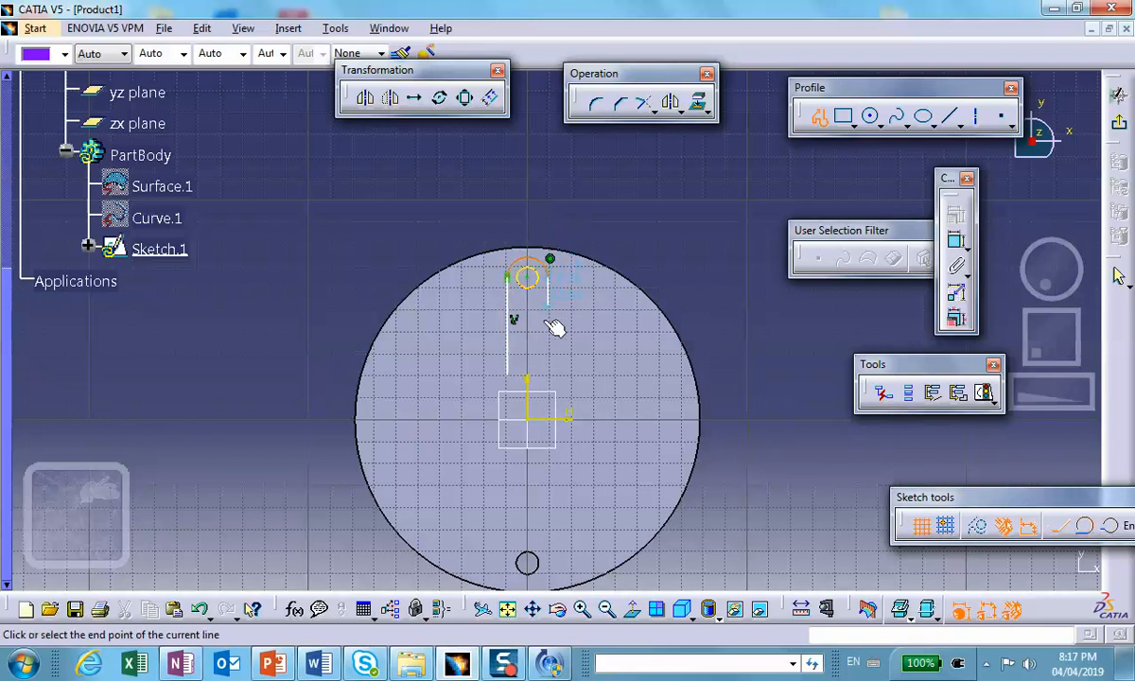
pyautogui.click(549, 378)
pyautogui.click(519, 378)
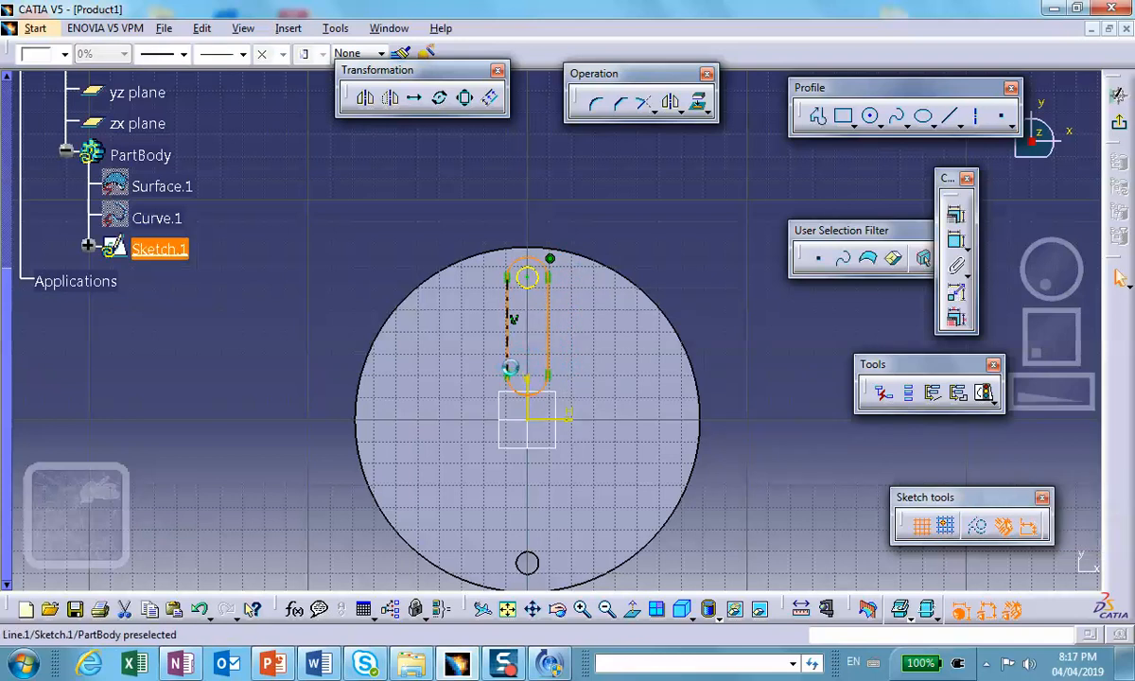
pyautogui.moveTo(601, 335)
pyautogui.mouseDown(button='middle')
pyautogui.moveTo(613, 231)
pyautogui.moveTo(555, 210)
pyautogui.mouseUp(button='middle')
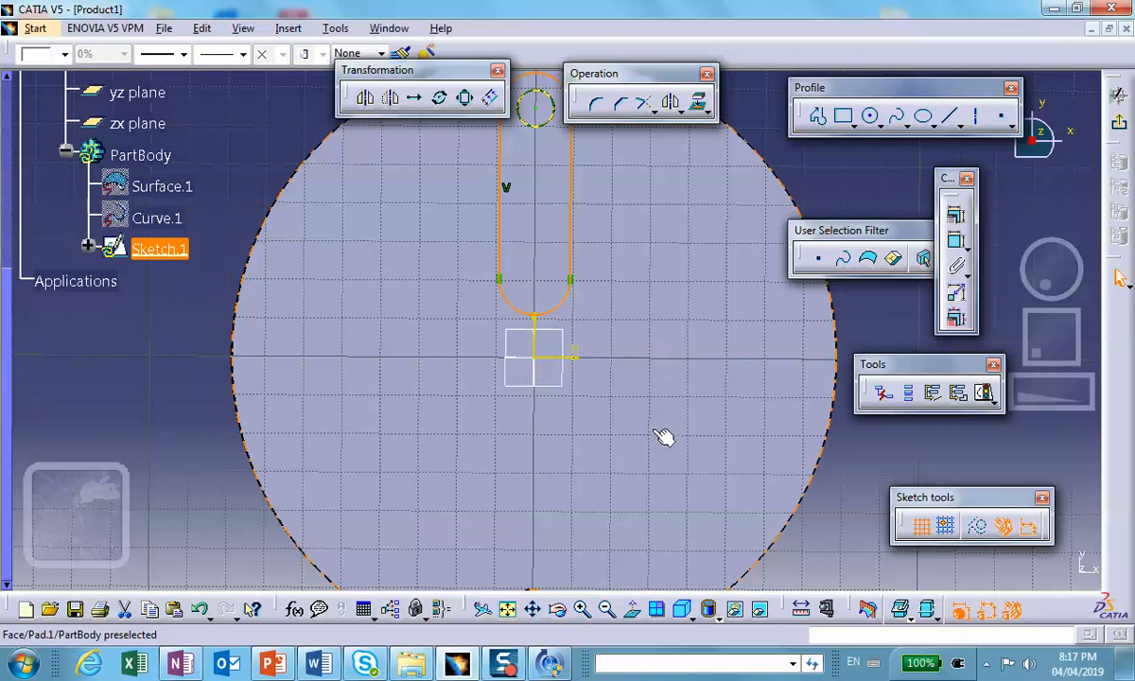
pyautogui.click(1119, 95)
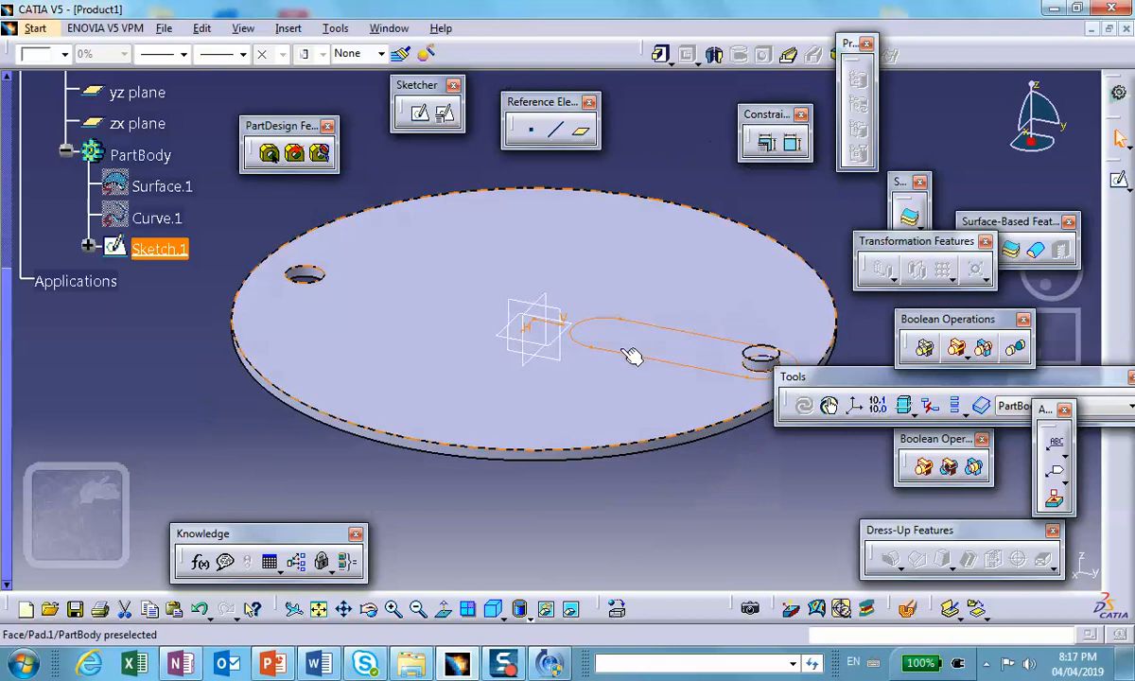
# Pad the rod's bar profile by 3 mm.
pyautogui.click(660, 54)
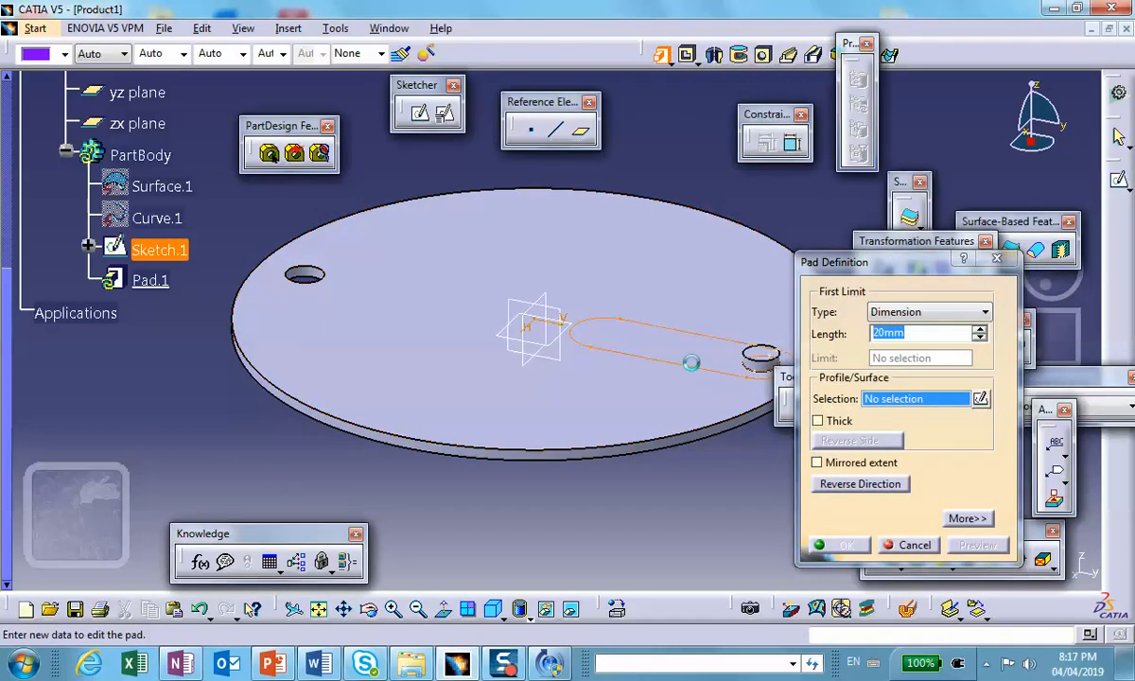
pyautogui.click(707, 373)
pyautogui.moveTo(698, 329); pyautogui.dragTo(633, 305, button='middle')
pyautogui.moveTo(906, 332); pyautogui.dragTo(837, 326)
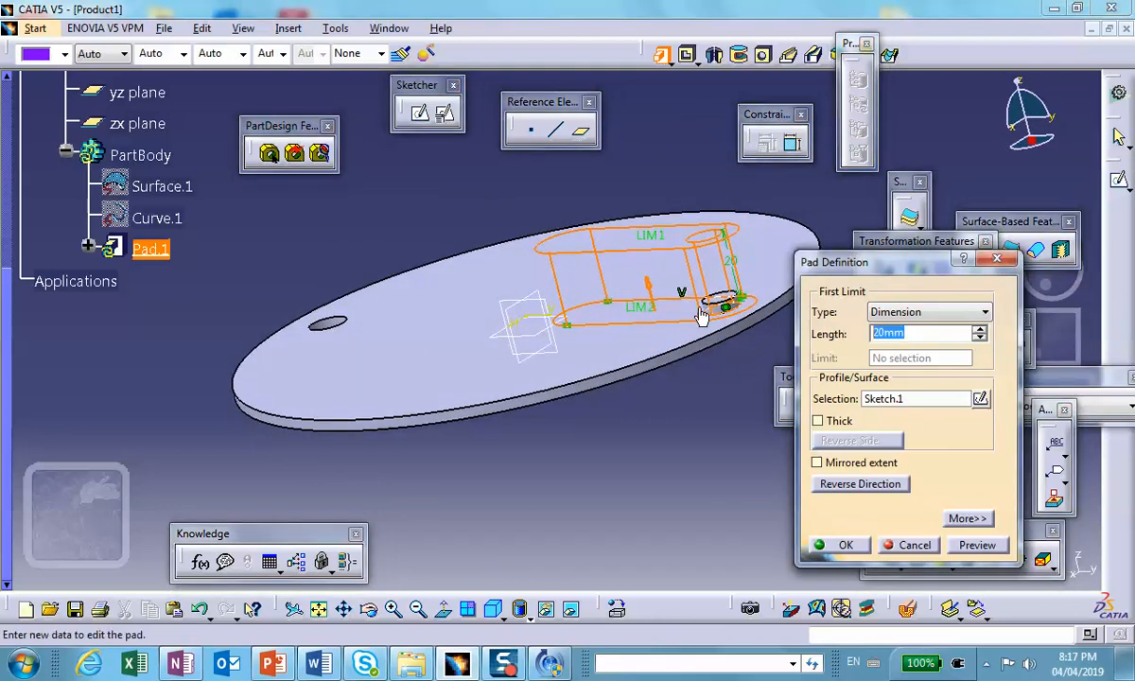
pyautogui.write('3')
pyautogui.click(836, 545)
# Colour the rod part orange.
pyautogui.scroll(3, 177, 186)
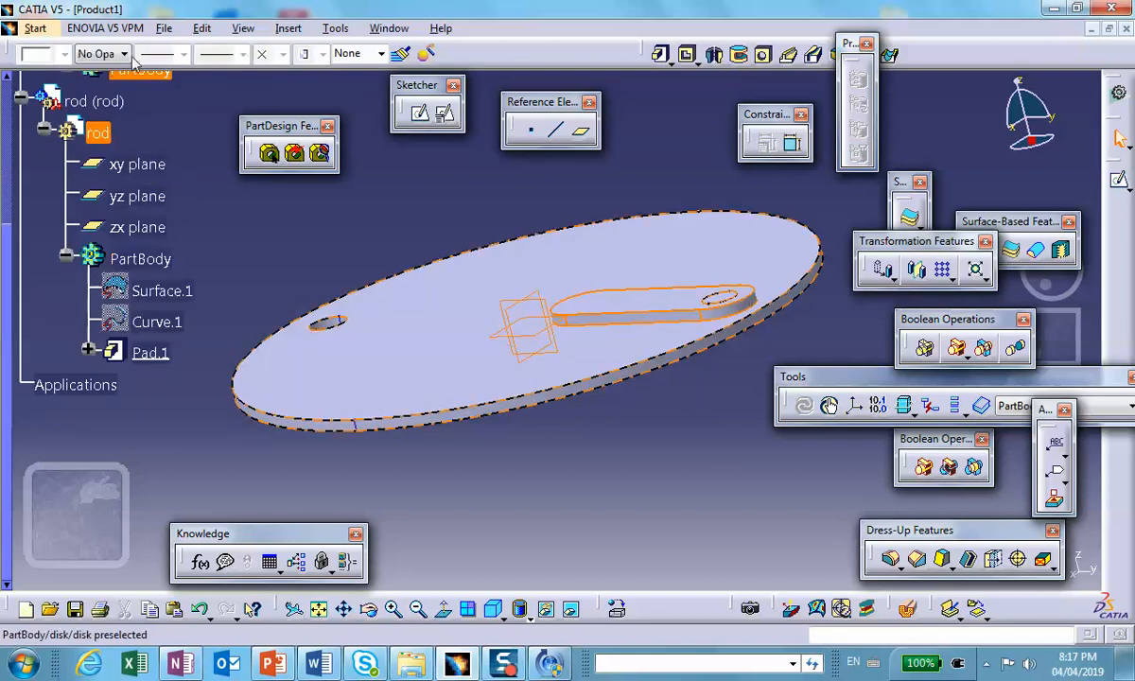
pyautogui.click(98, 132)
pyautogui.click(64, 54)
pyautogui.click(60, 145)
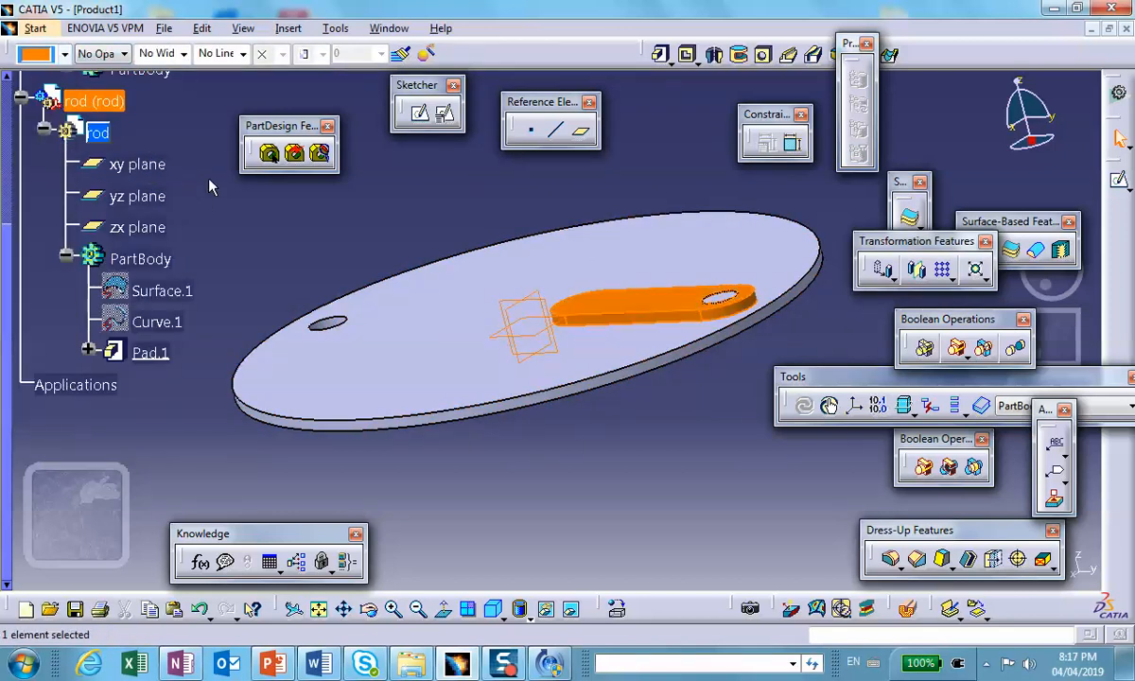
# Create a Circle / Sphere / Ellipse center reference point on the top arc edge of the rod's solid rounded end.
pyautogui.click(530, 130)
pyautogui.moveTo(578, 257); pyautogui.dragTo(649, 223, button='middle')
pyautogui.click(555, 252)
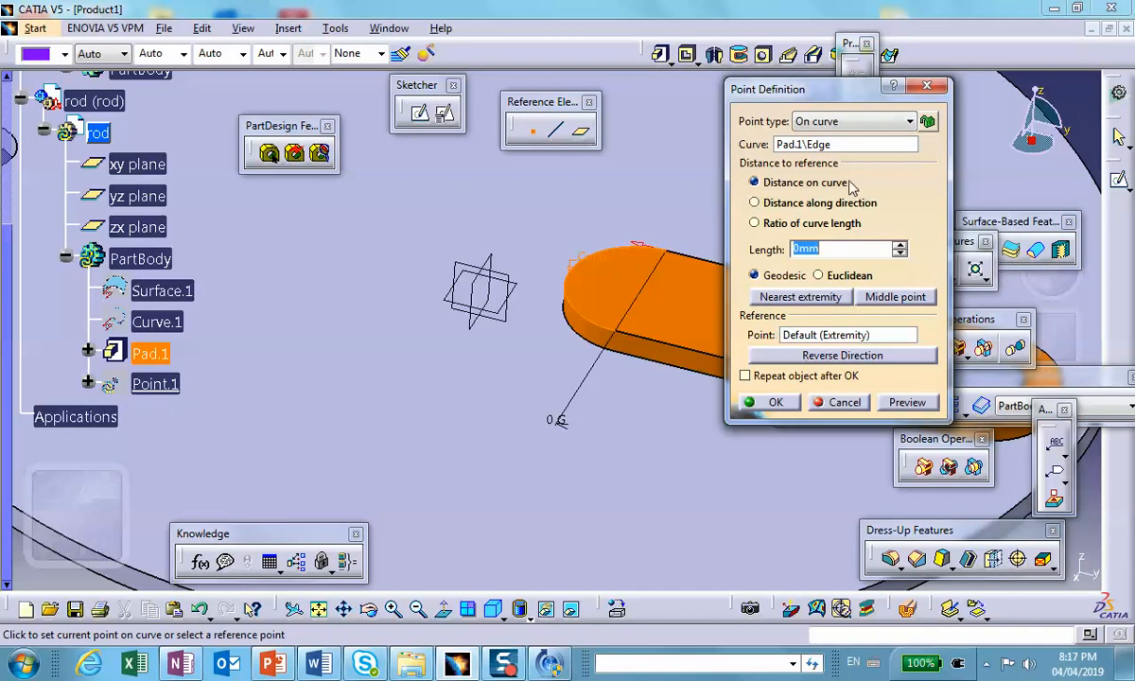
pyautogui.click(882, 120)
pyautogui.click(838, 187)
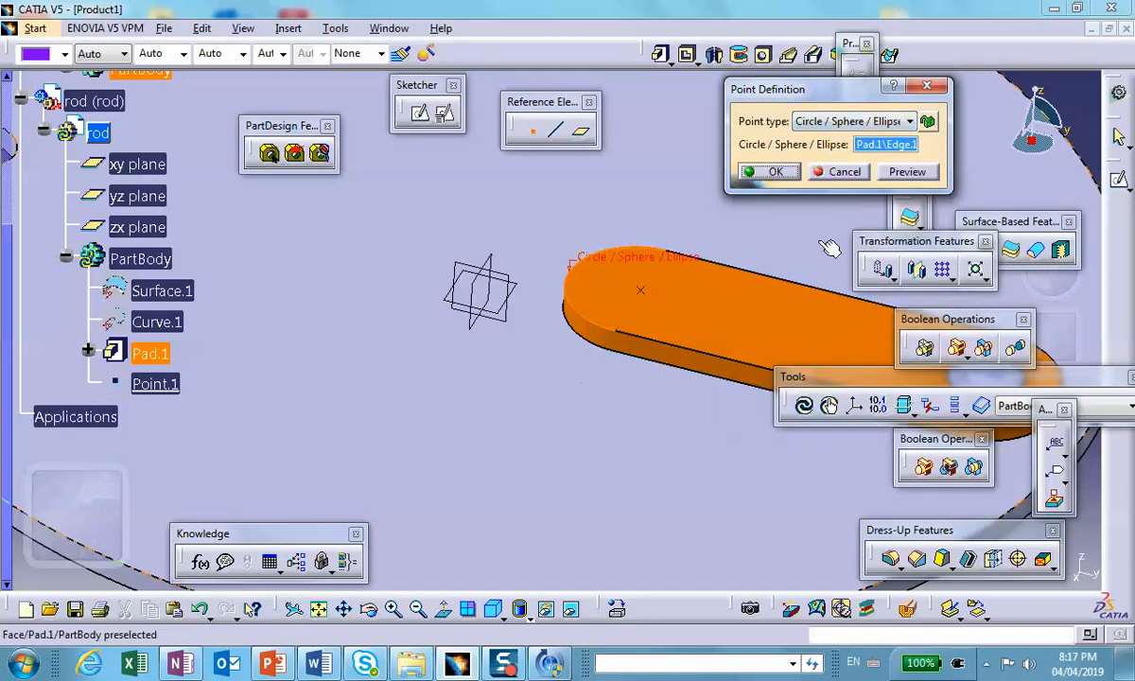
pyautogui.click(774, 172)
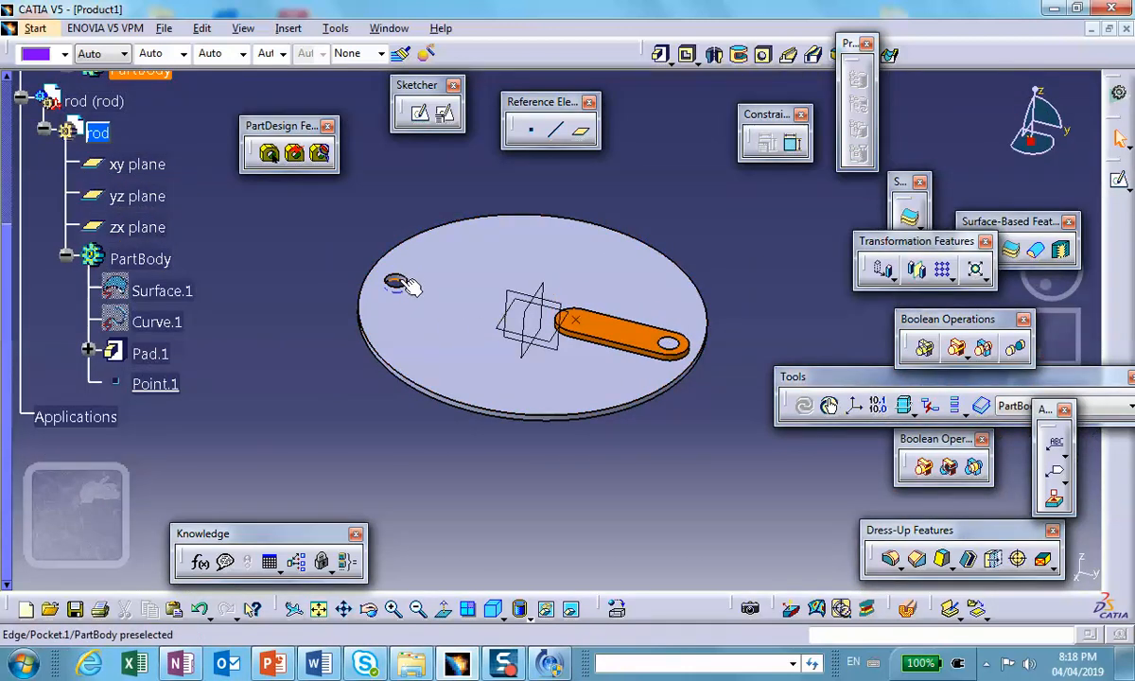
# Activate the disk part and create a Circle / Sphere / Ellipse center reference point on the pocket's top circular edge.
pyautogui.scroll(5, 99, 195)
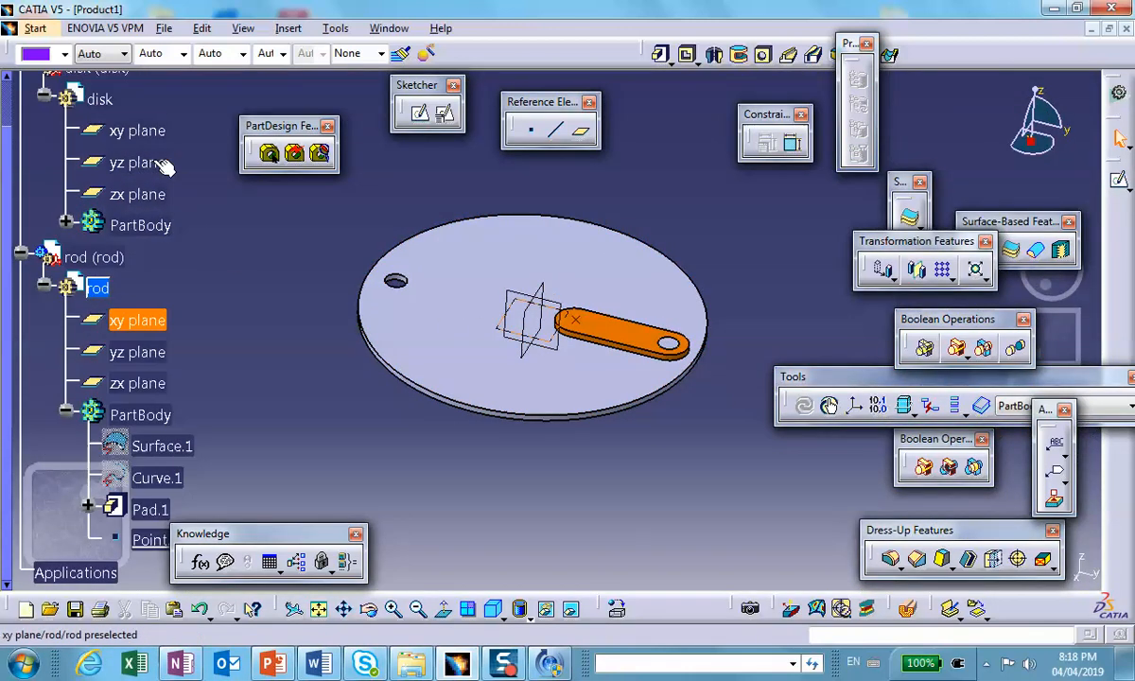
pyautogui.click(99, 201)
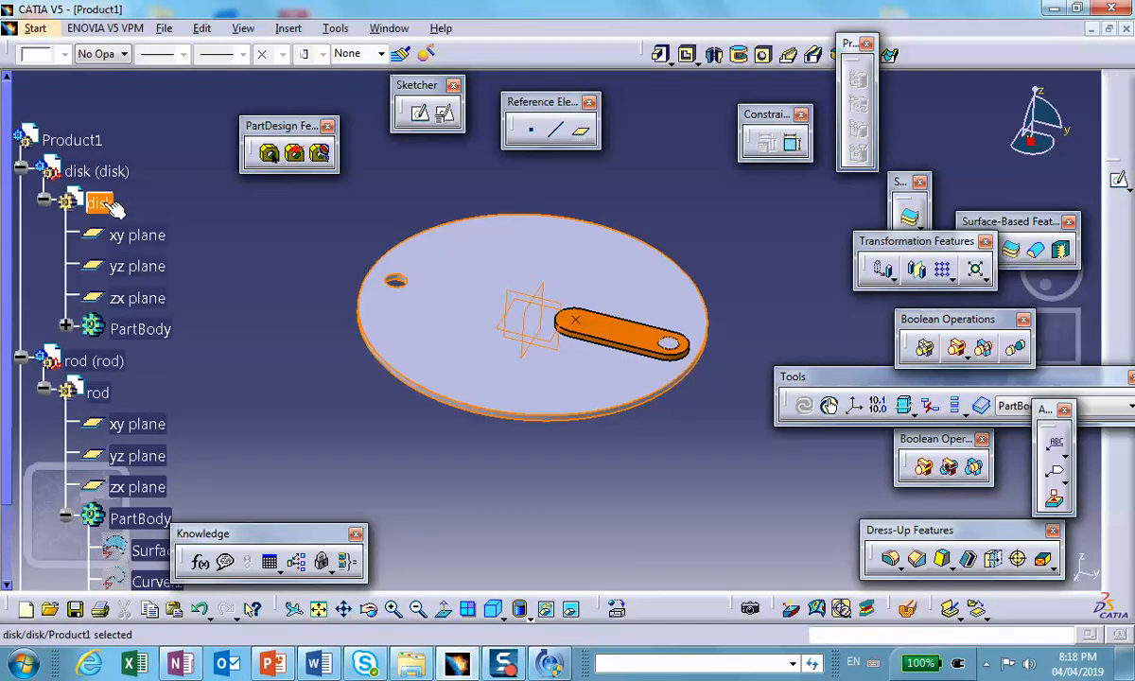
pyautogui.doubleClick(100, 202)
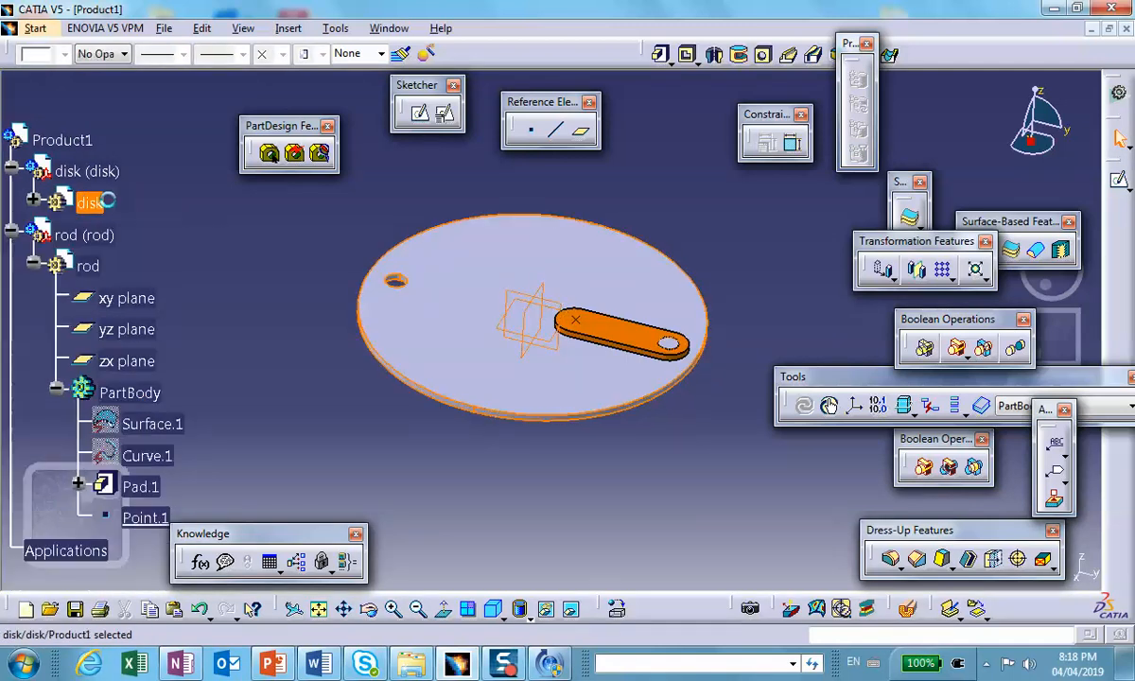
pyautogui.click(530, 130)
pyautogui.click(856, 121)
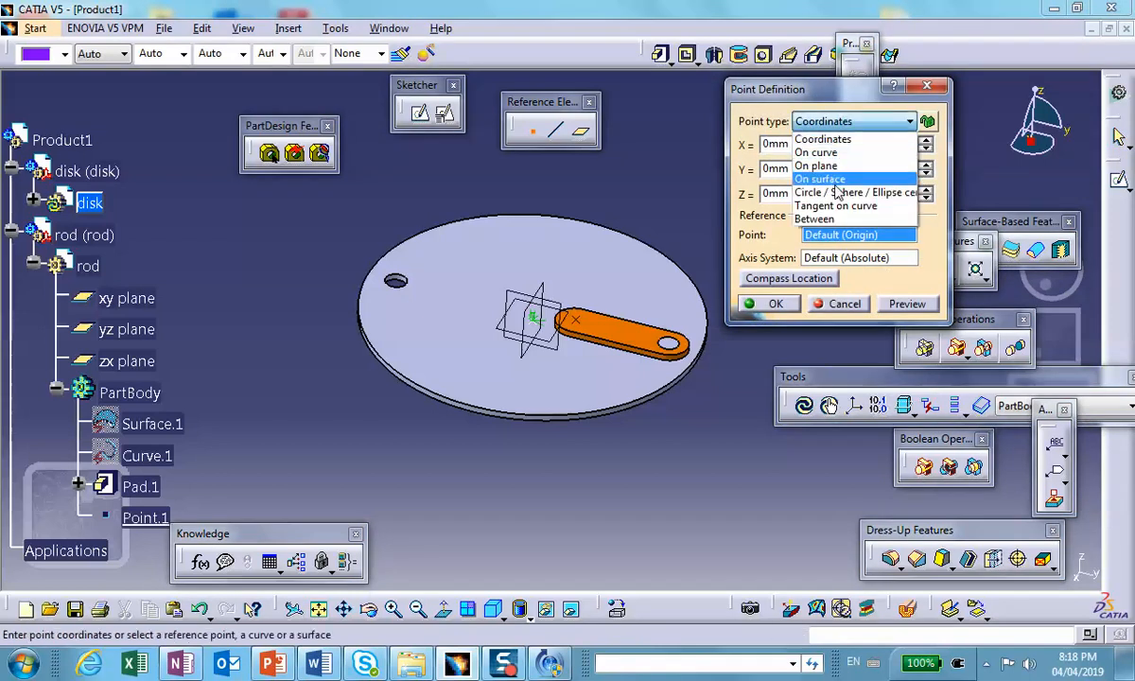
pyautogui.click(813, 187)
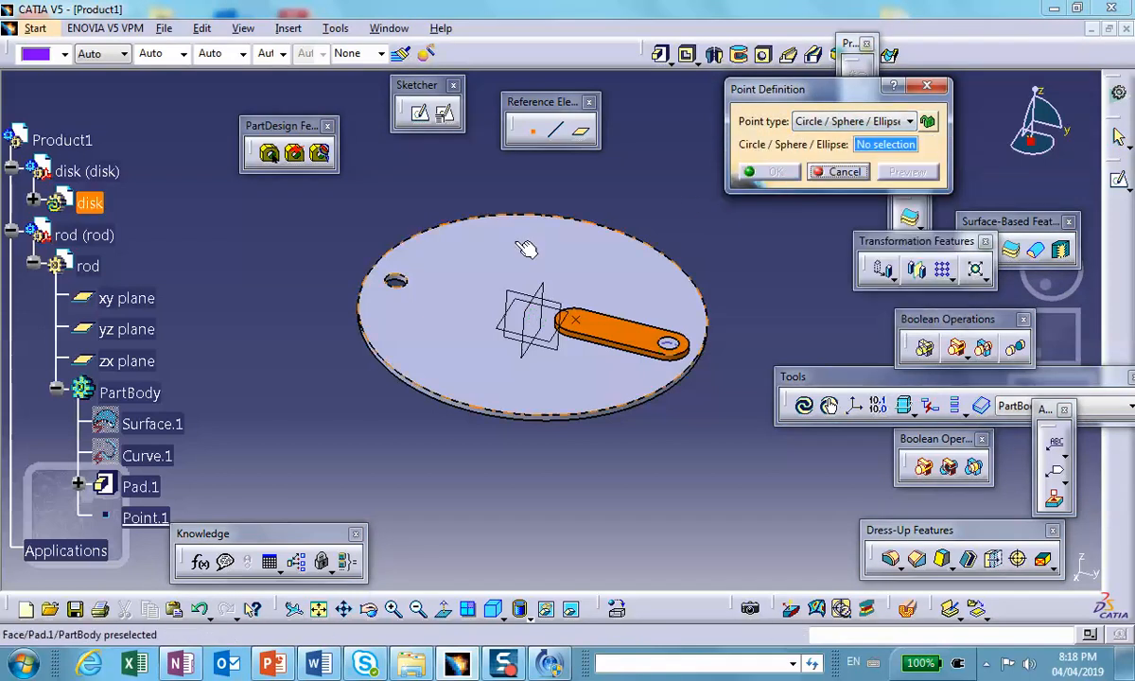
pyautogui.click(416, 285)
pyautogui.click(999, 188)
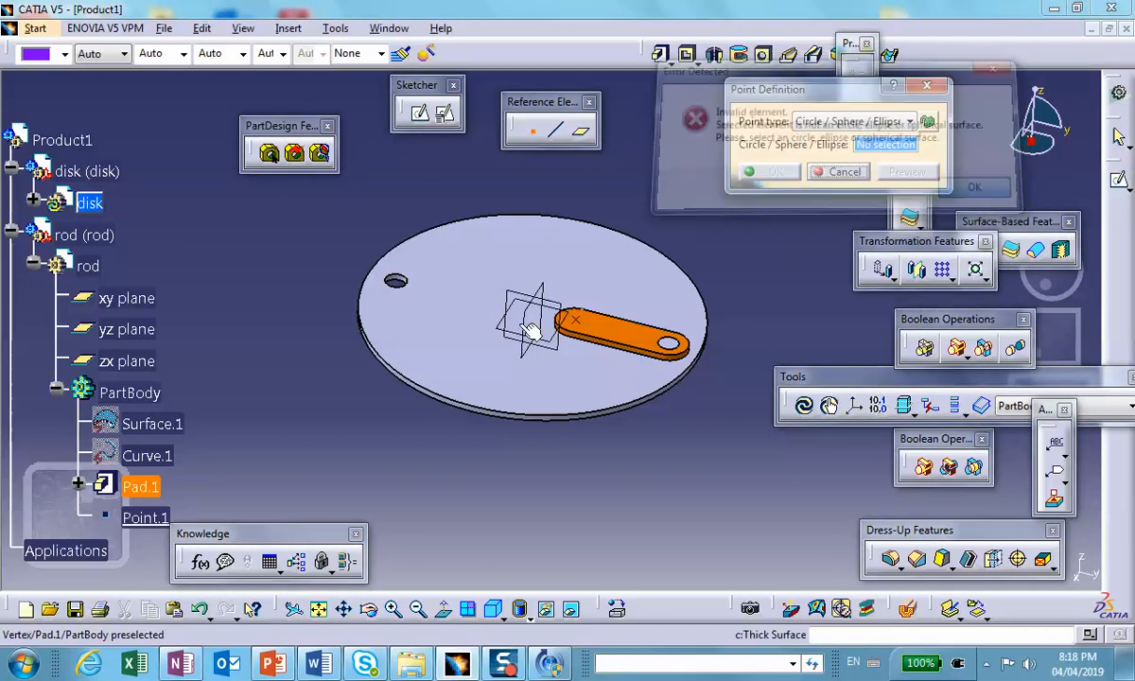
pyautogui.moveTo(519, 332); pyautogui.dragTo(482, 254, button='middle')
pyautogui.moveTo(392, 299); pyautogui.dragTo(673, 433, button='middle')
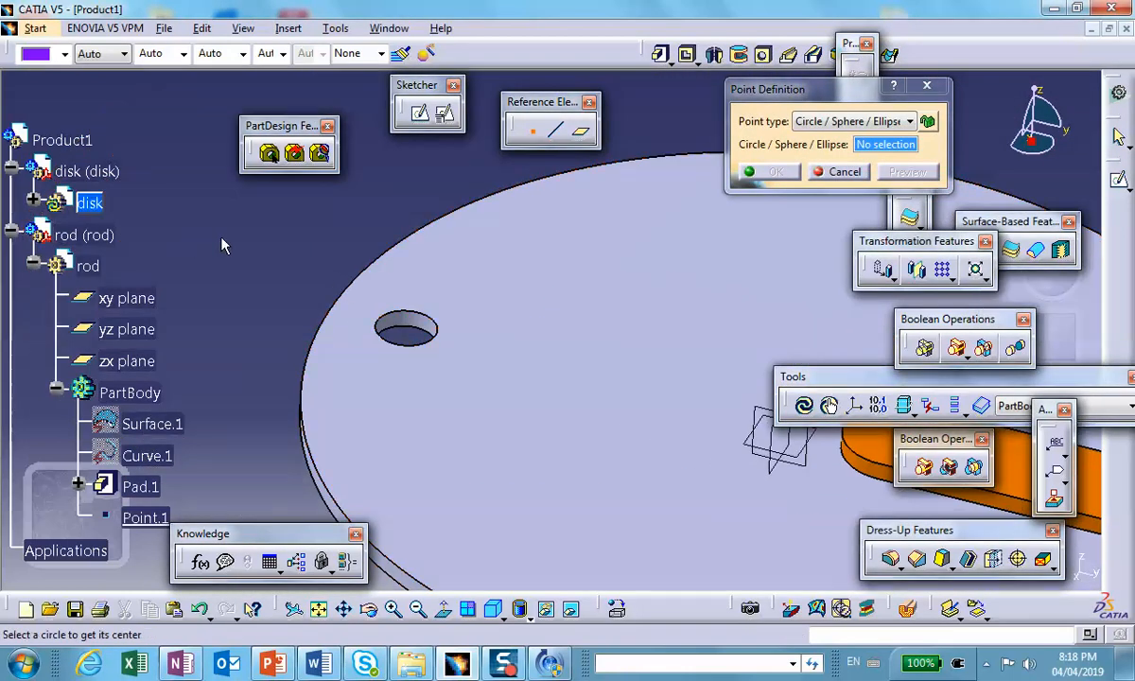
pyautogui.click(423, 344)
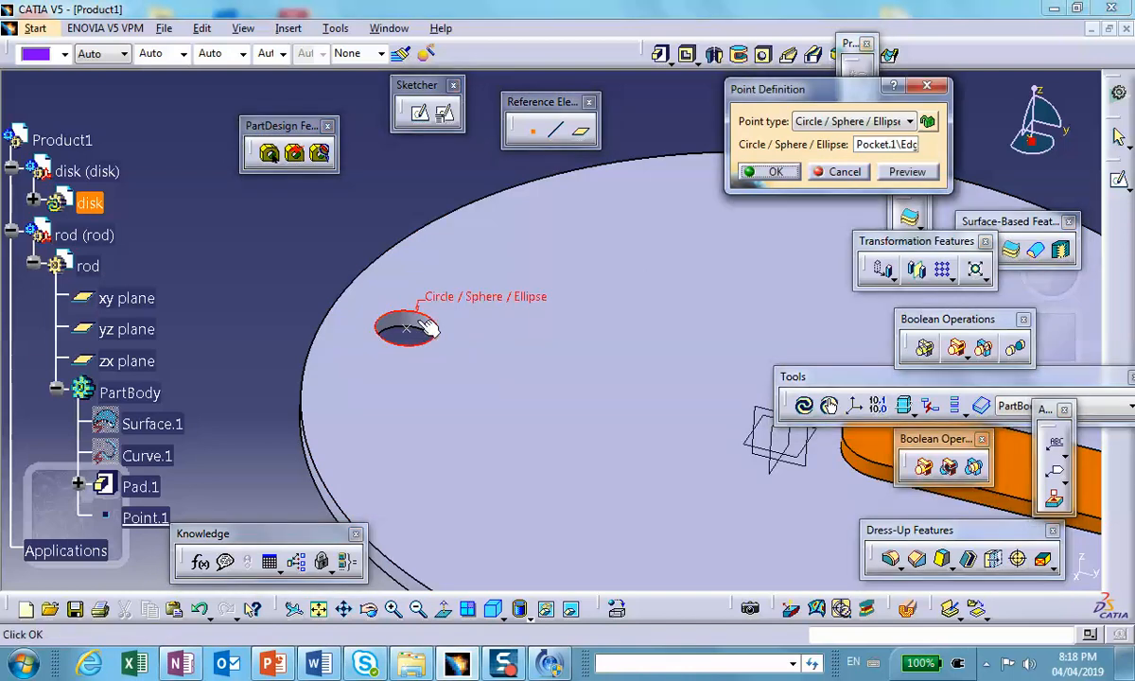
pyautogui.click(776, 171)
pyautogui.moveTo(540, 261); pyautogui.dragTo(456, 385, button='middle')
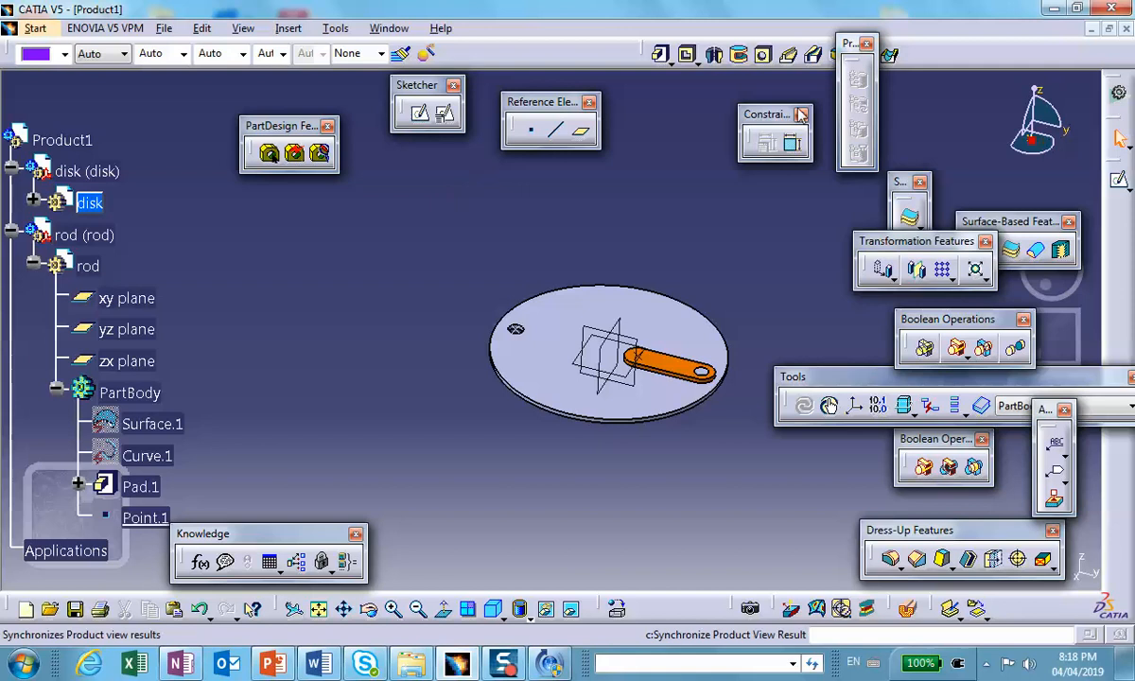
# Activate Product1, start Save As for Product1.CATProduct from Save Management, and create a Desktop folder named April_4.
pyautogui.click(83, 141)
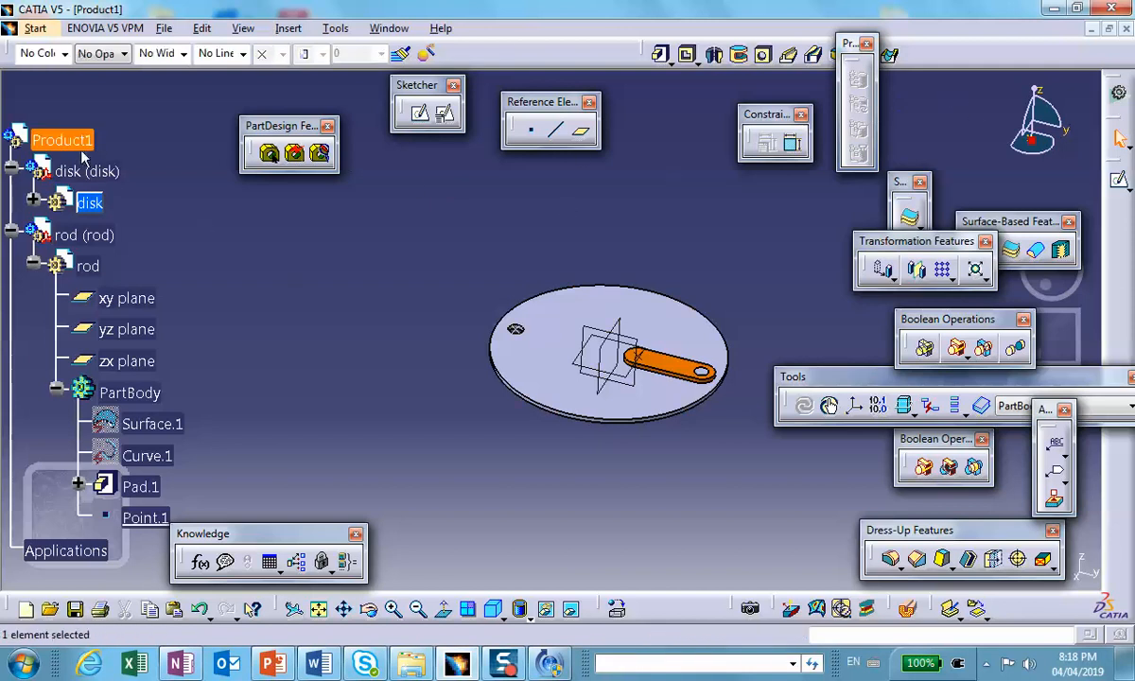
pyautogui.doubleClick(72, 139)
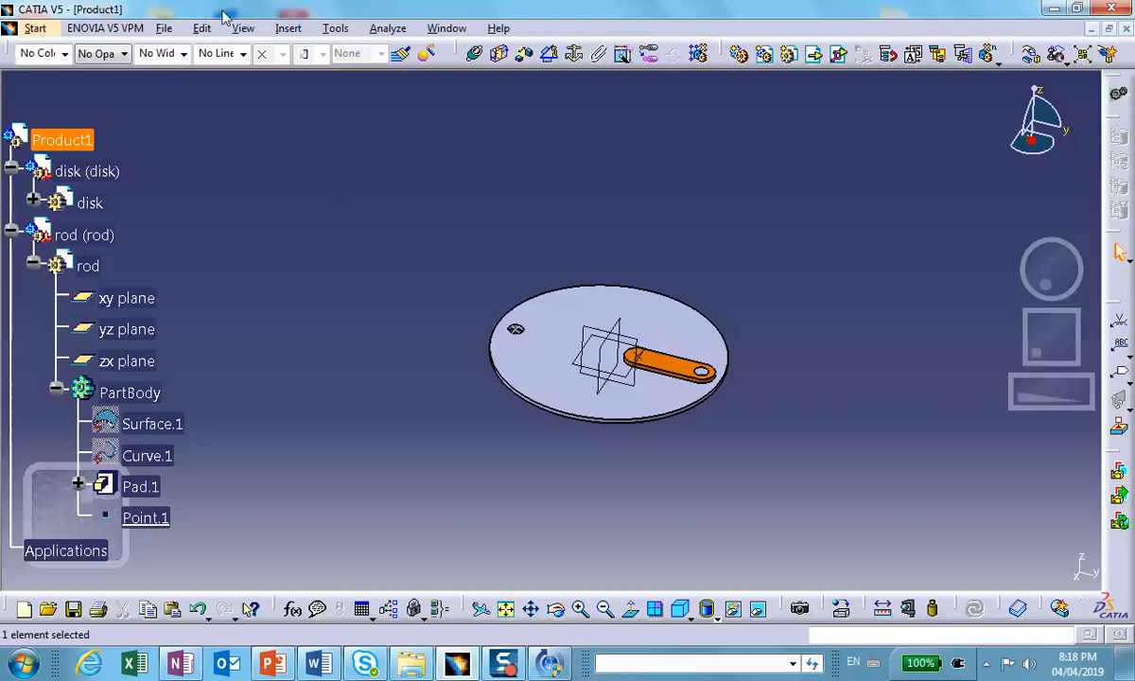
pyautogui.click(164, 28)
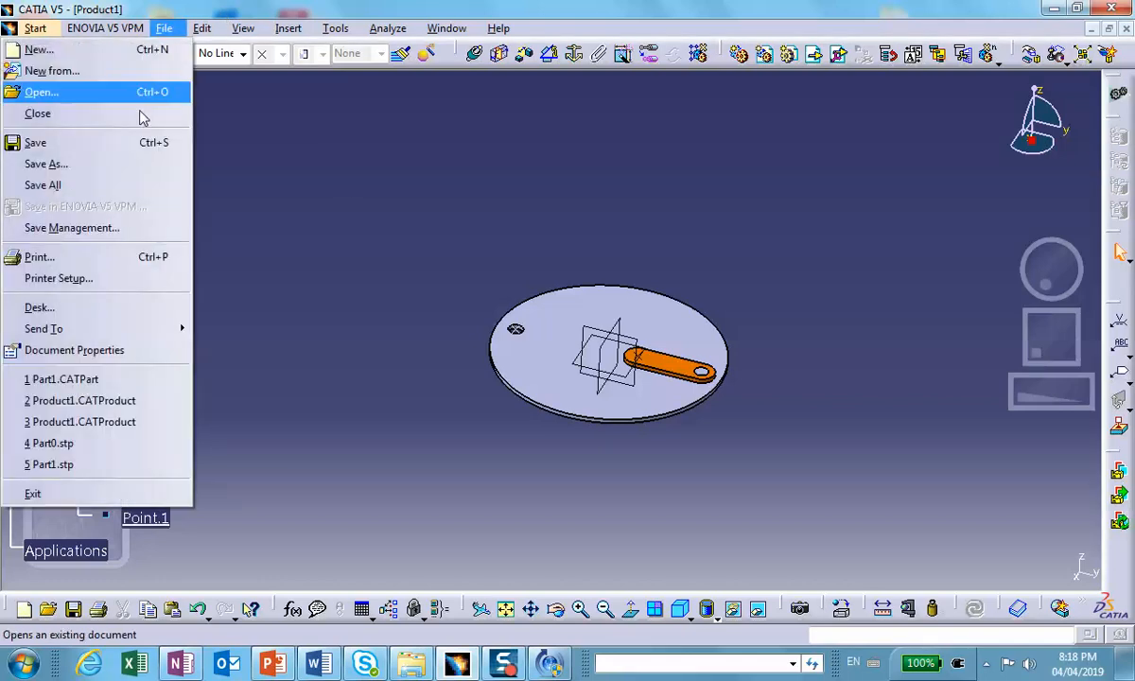
pyautogui.click(132, 229)
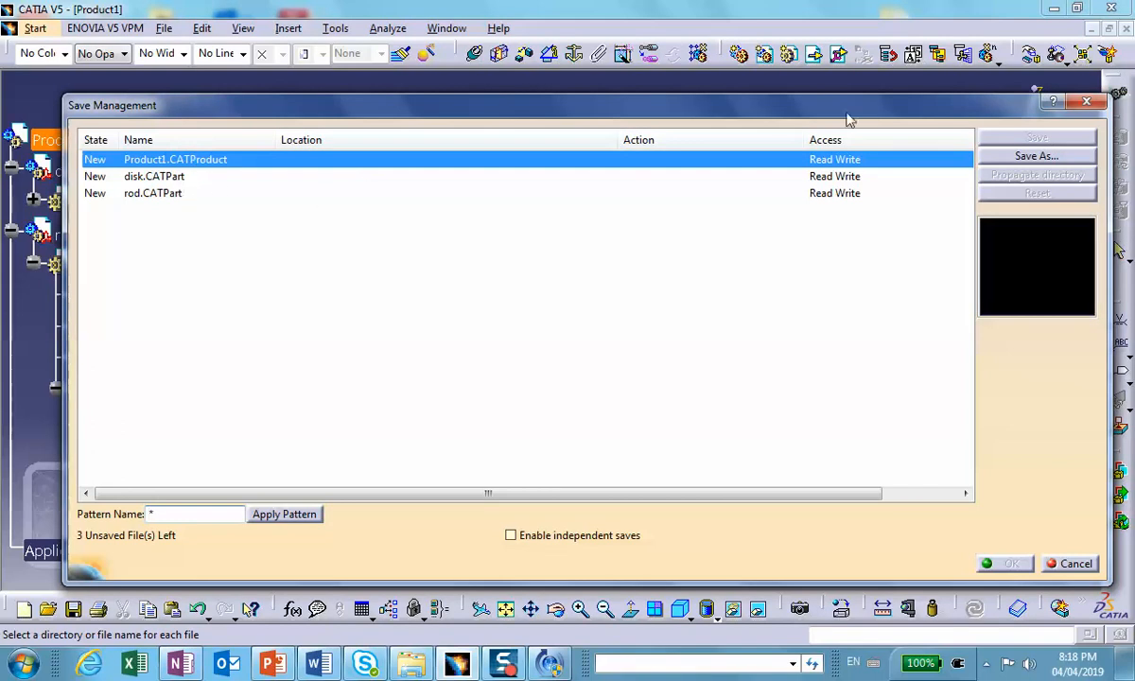
pyautogui.click(1012, 155)
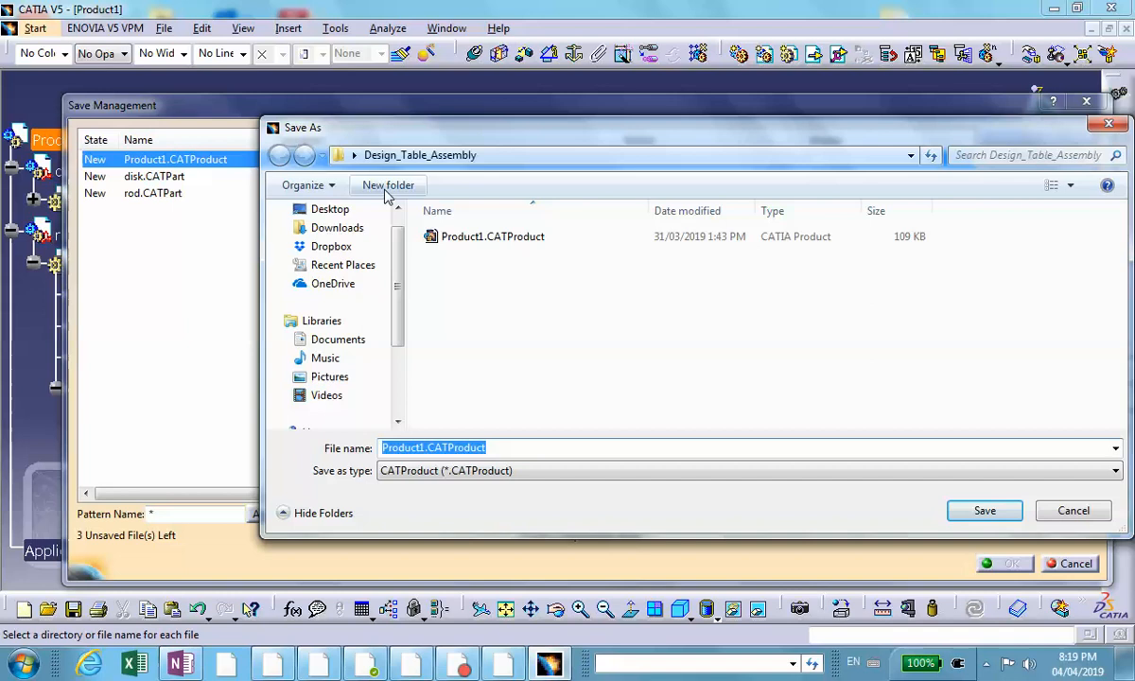
pyautogui.scroll(1, 362, 218)
pyautogui.click(343, 235)
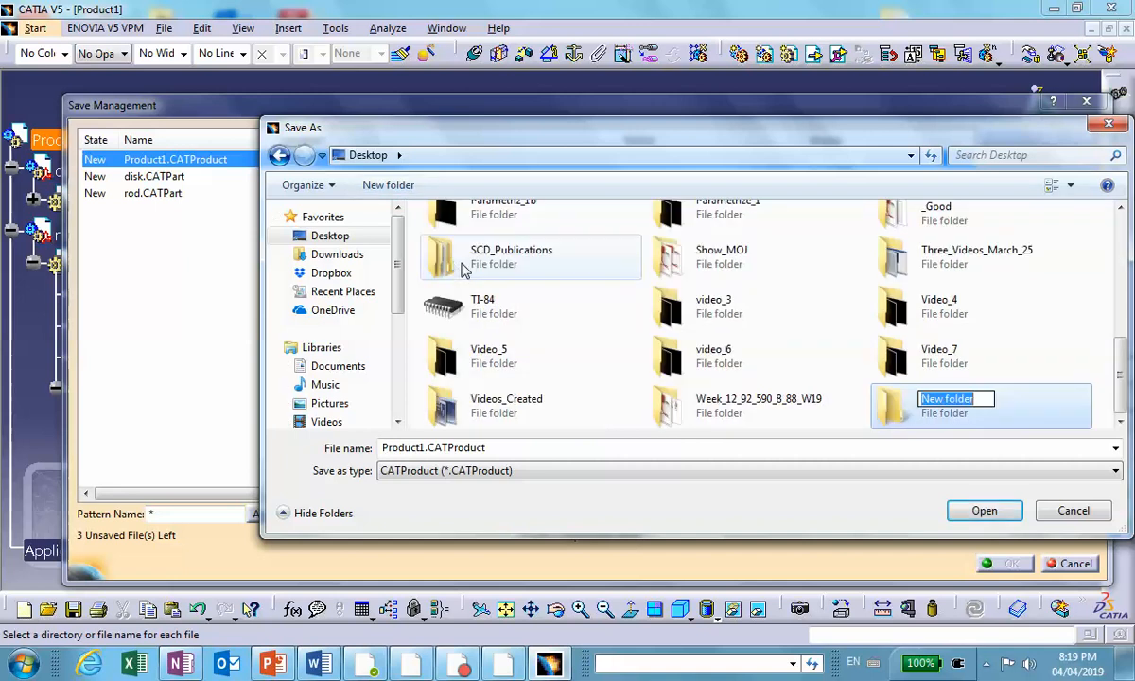
pyautogui.write('April_2')
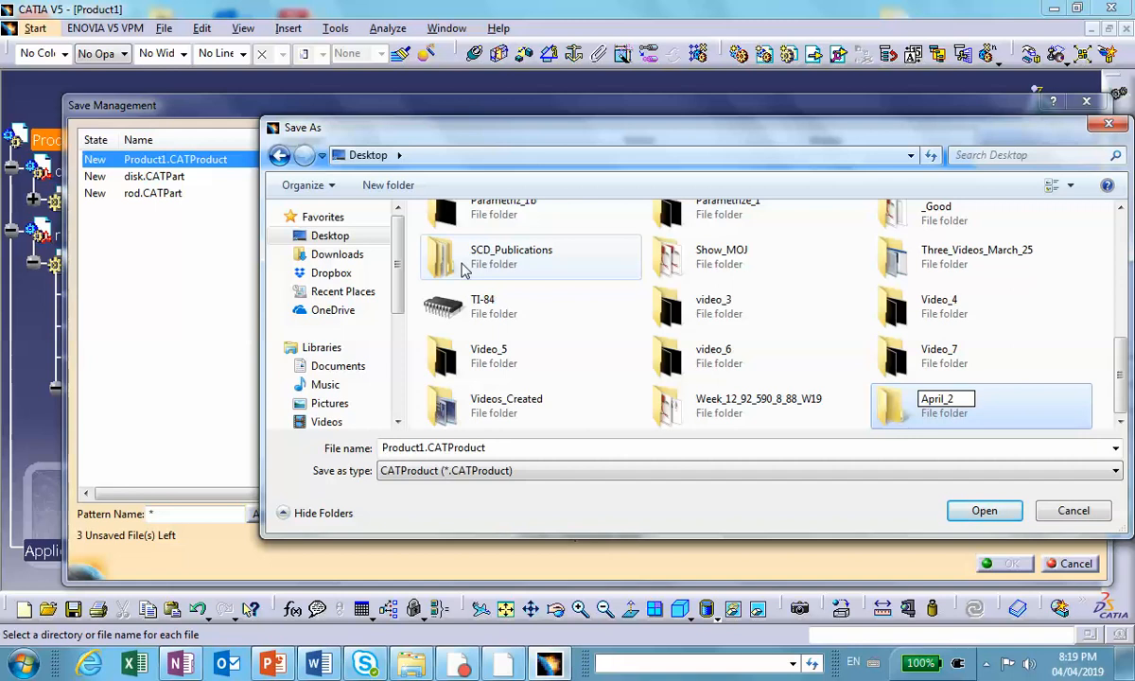
pyautogui.press('BackSpace')
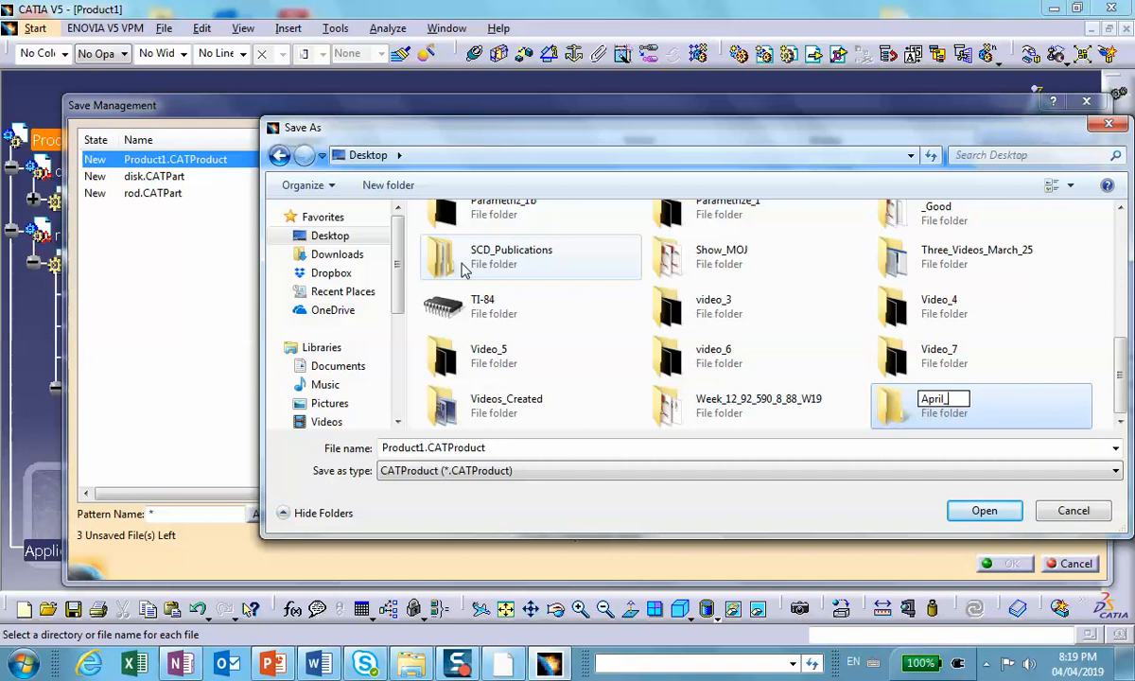
pyautogui.write('4')
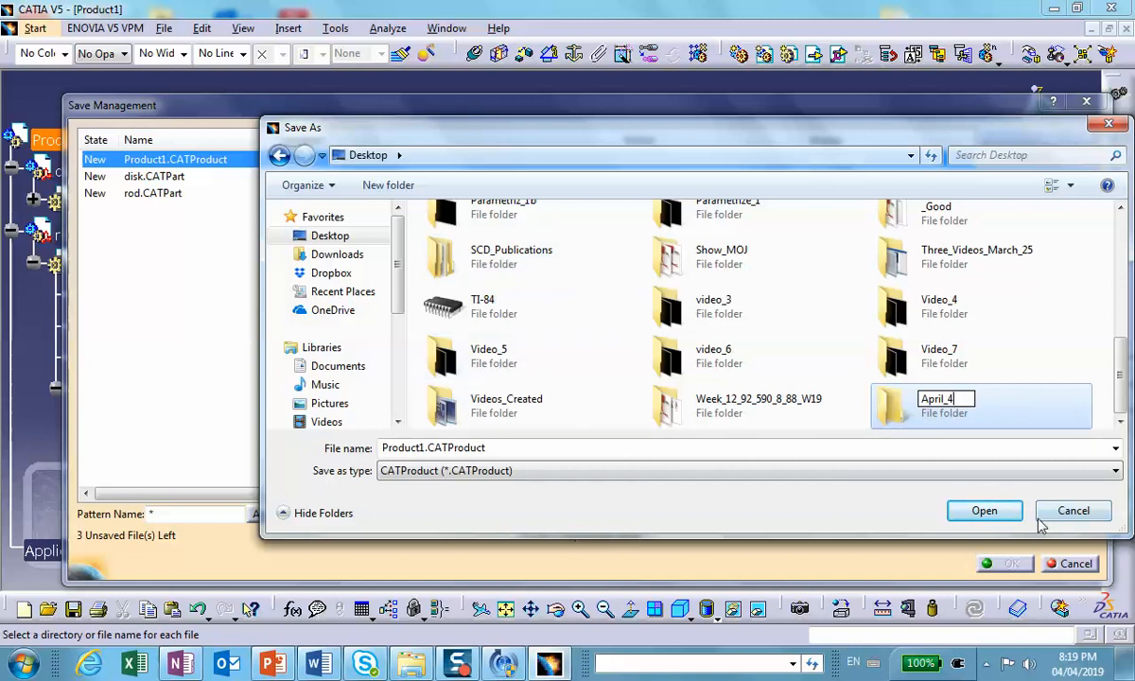
# Save Product1.CATProduct into the April_4 folder together with the disk and rod parts.
pyautogui.click(984, 511)
pyautogui.click(984, 510)
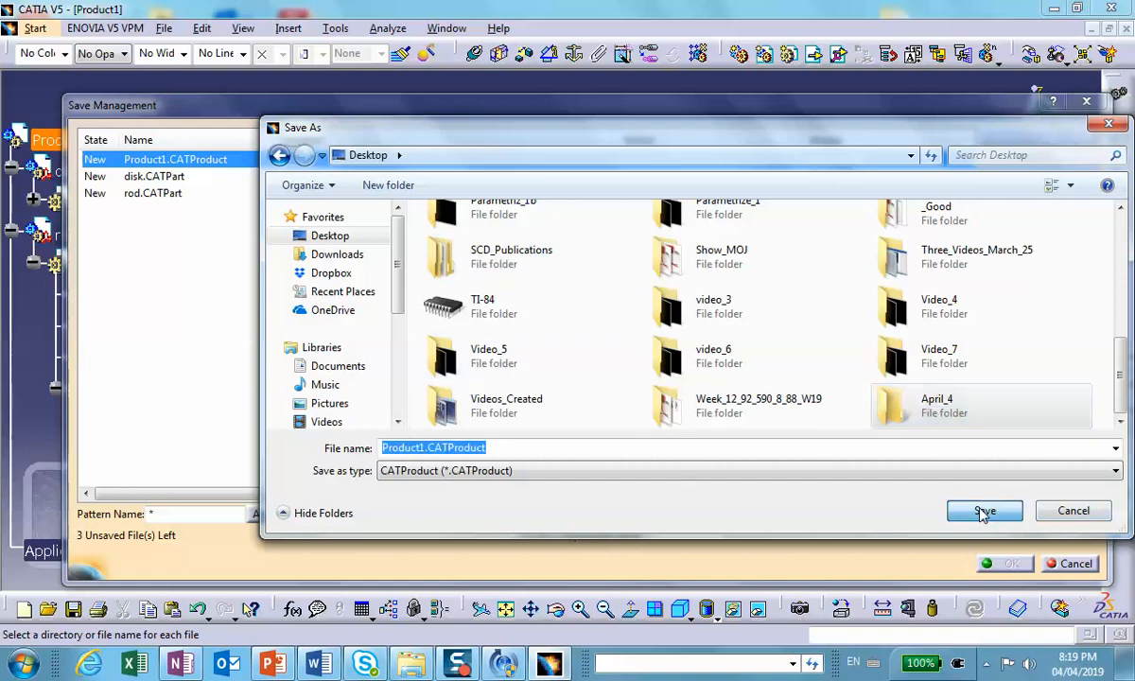
pyautogui.click(983, 511)
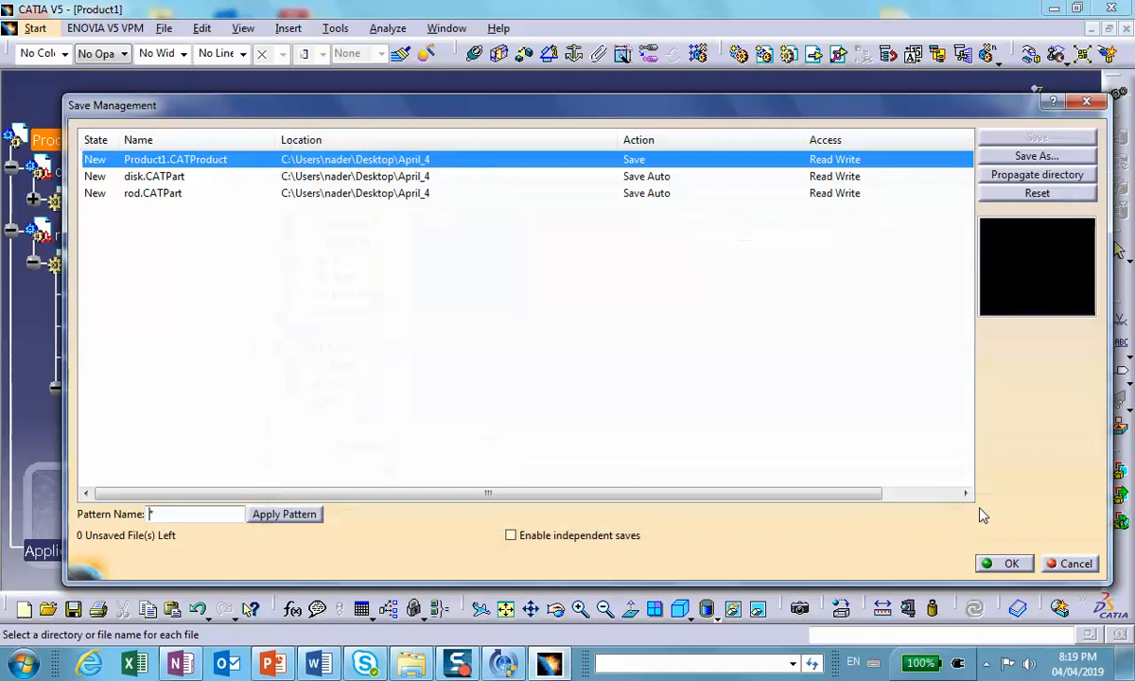
pyautogui.click(995, 561)
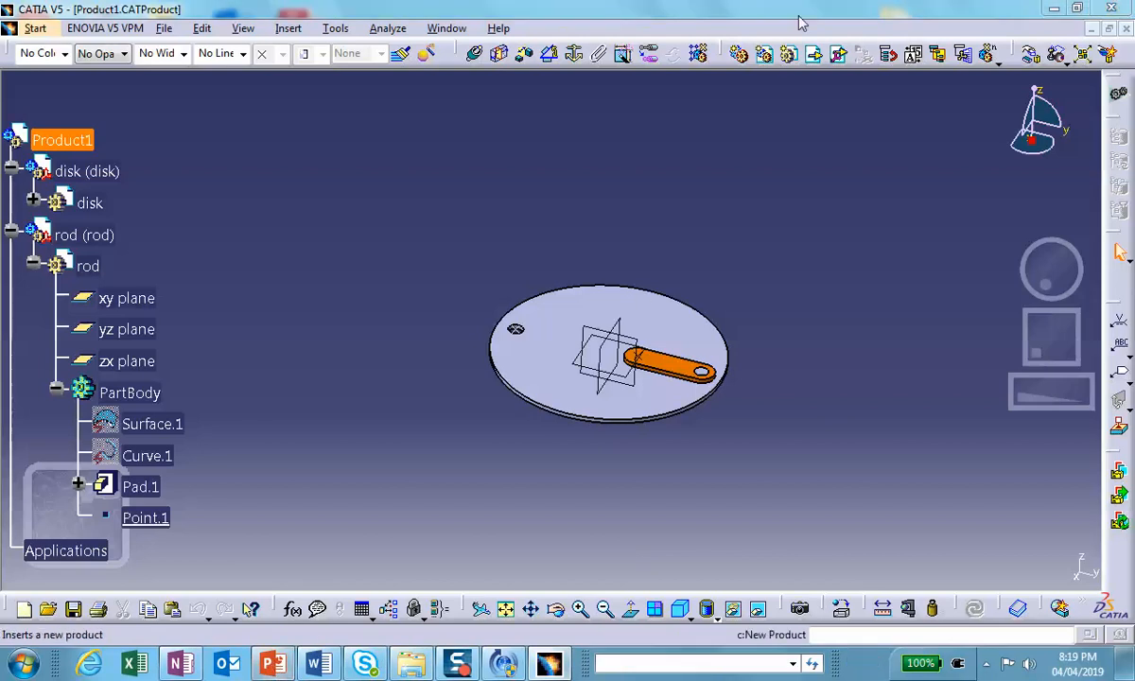
# Switch to PowerPoint to examine the rod and disk angle-versus-time graphs, and return to CATIA.
pyautogui.click(271, 665)
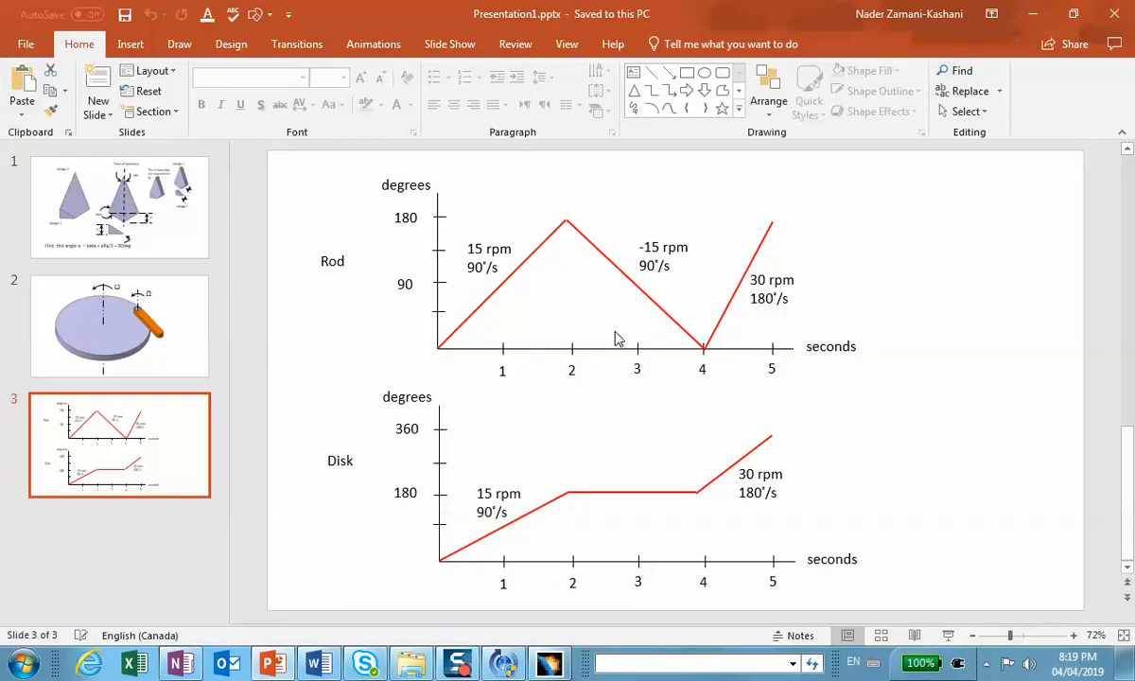
pyautogui.click(1040, 16)
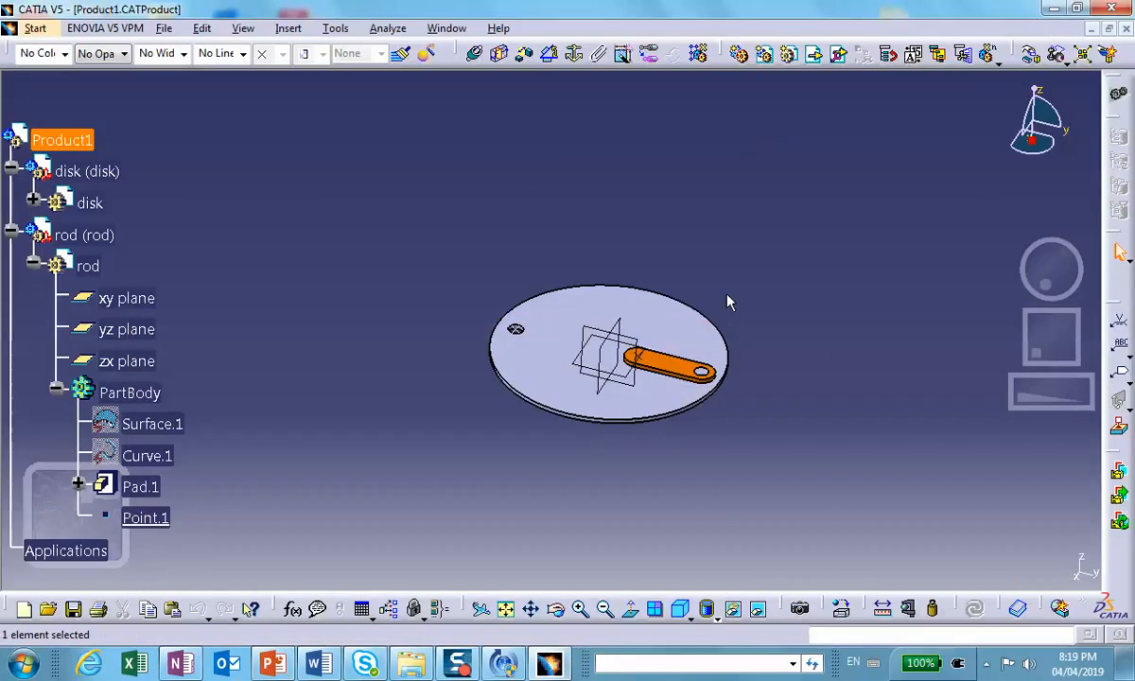
# Collapse the disk and rod branches in the tree and insert a new part into Product1 using the assembly's origin point.
pyautogui.scroll(-2, 179, 258)
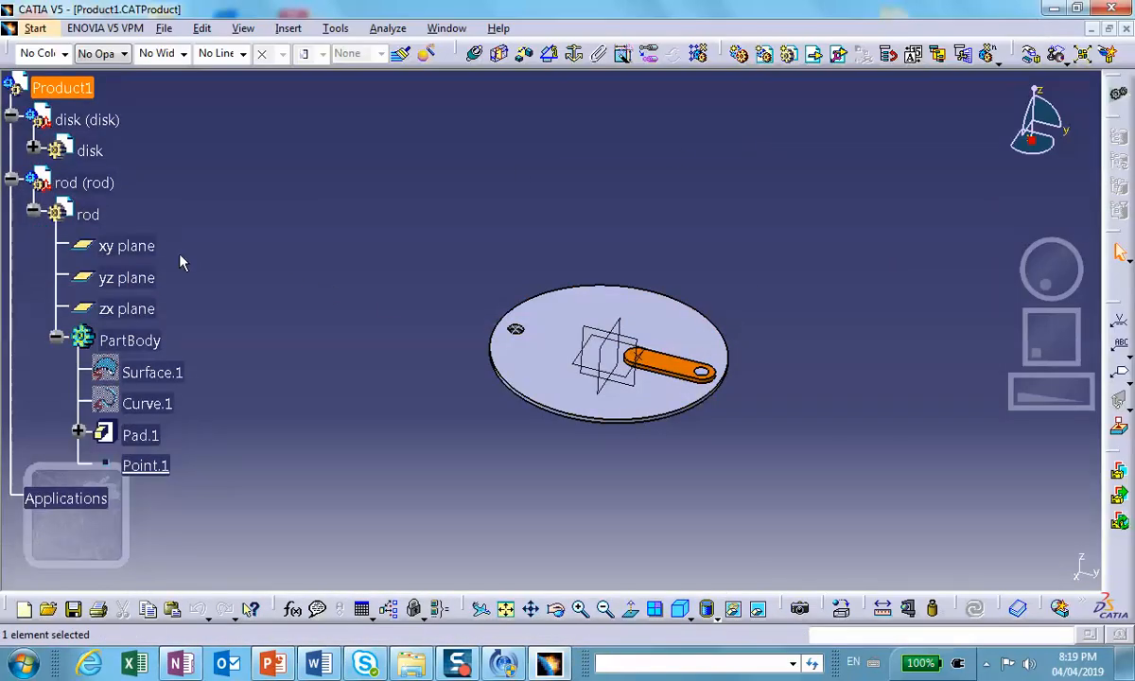
pyautogui.click(12, 180)
pyautogui.click(12, 116)
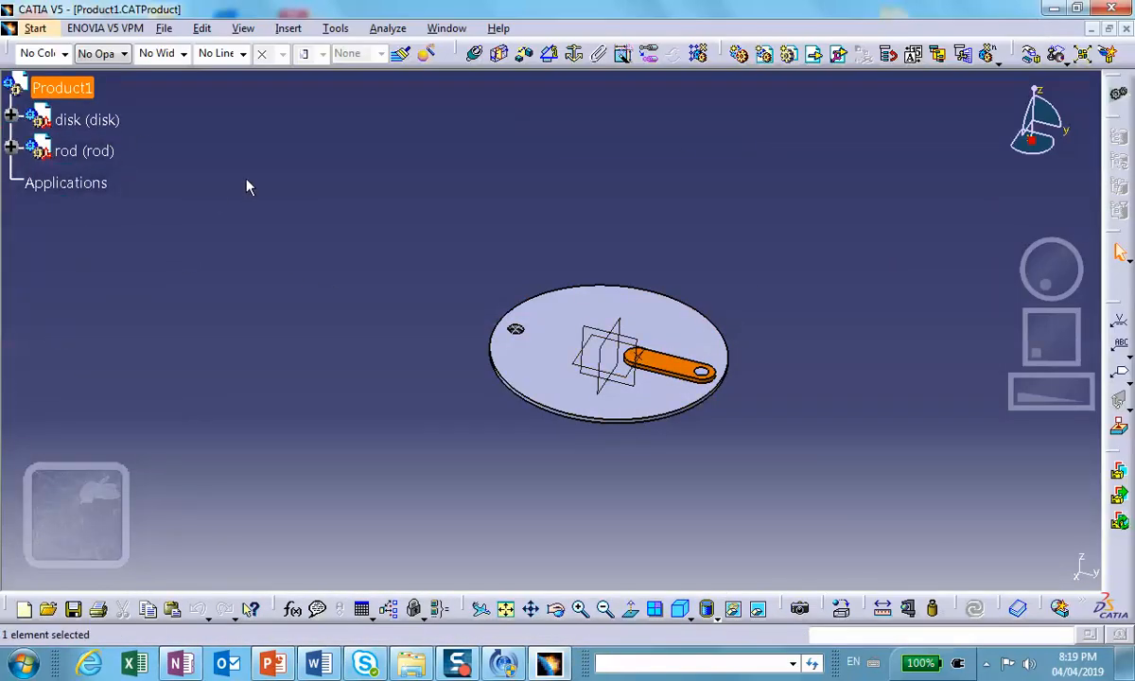
pyautogui.scroll(2, 246, 186)
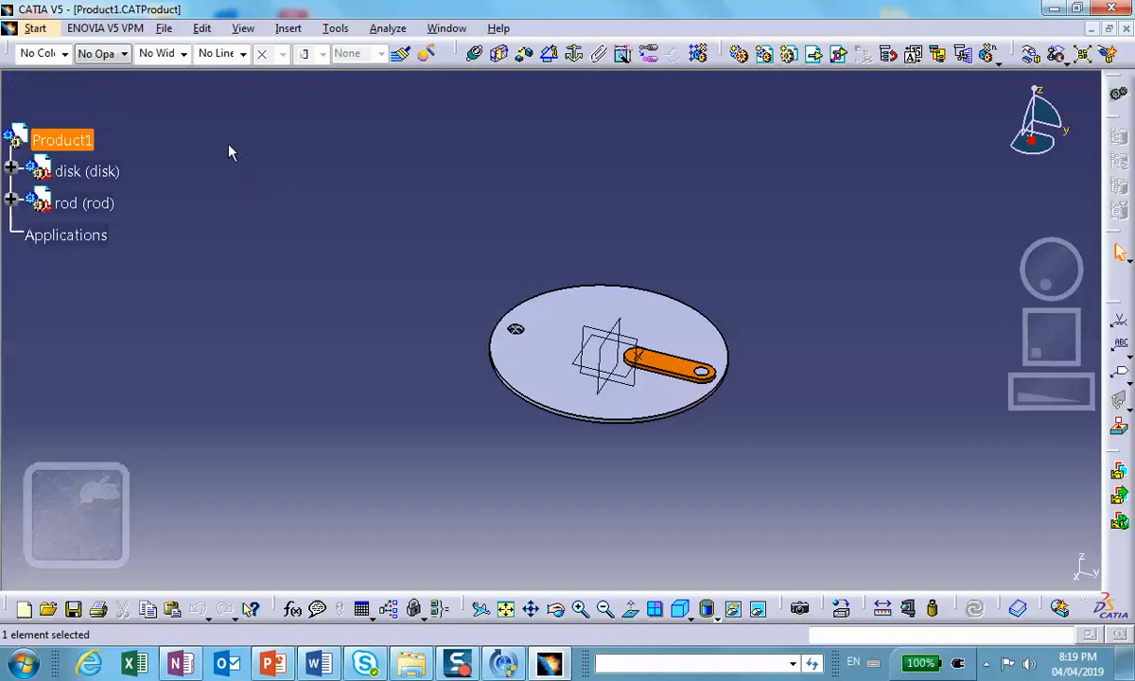
pyautogui.click(289, 29)
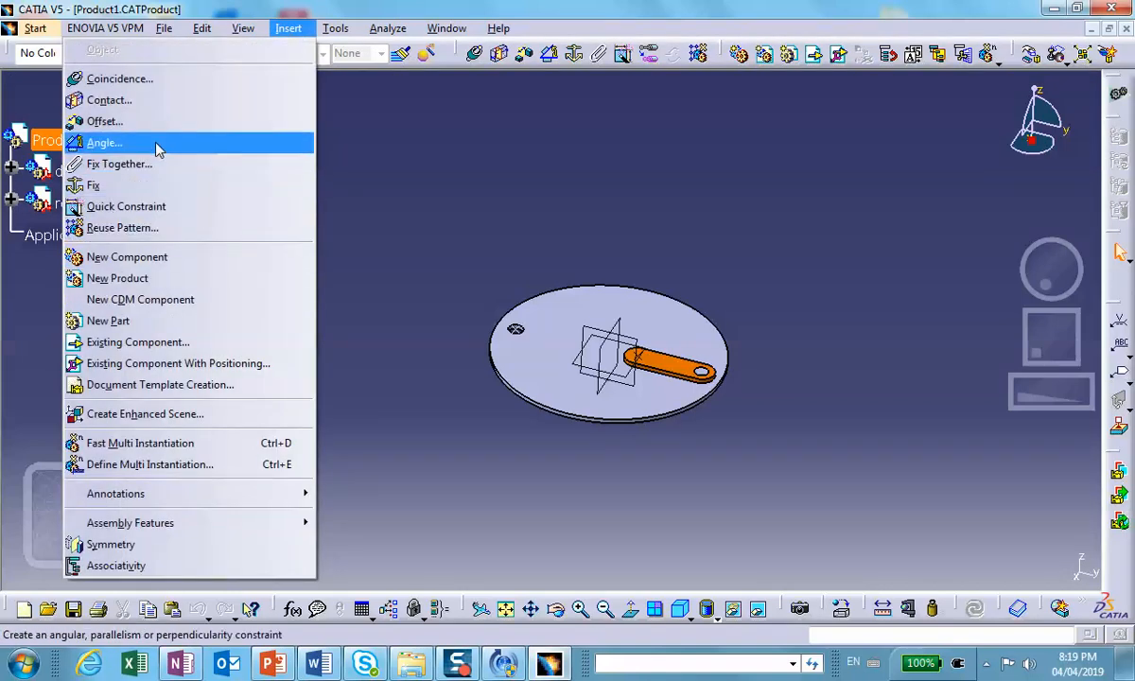
pyautogui.click(168, 321)
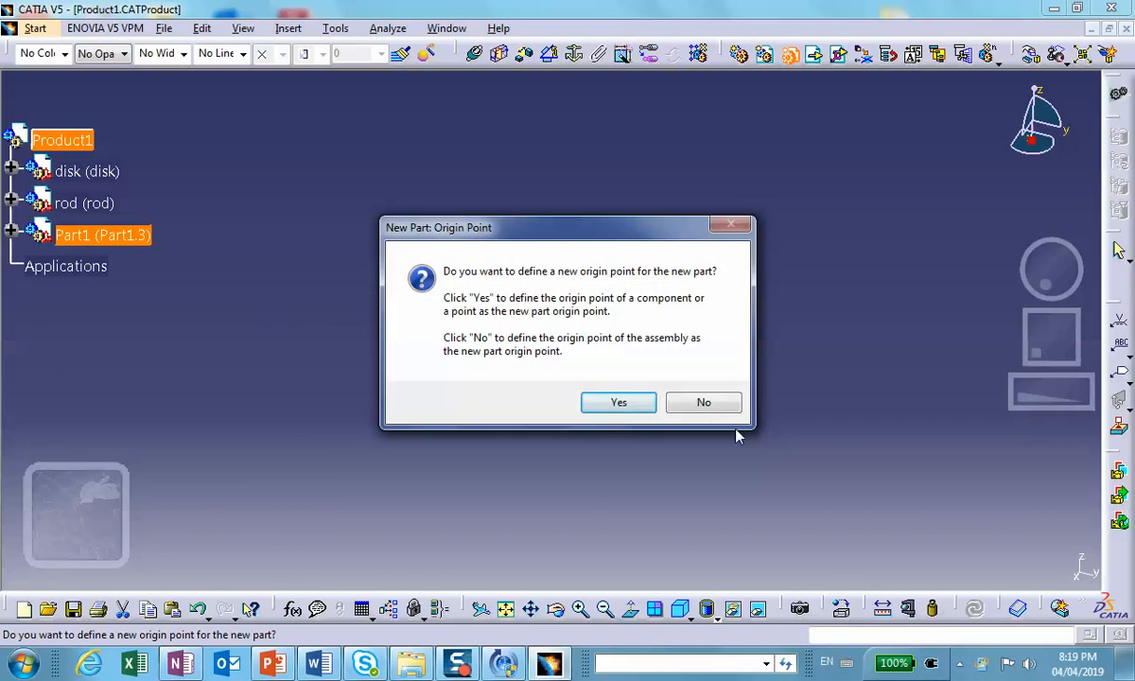
pyautogui.click(704, 402)
# Set both the instance name and the part number of the new part to sketches.
pyautogui.rightClick(105, 235)
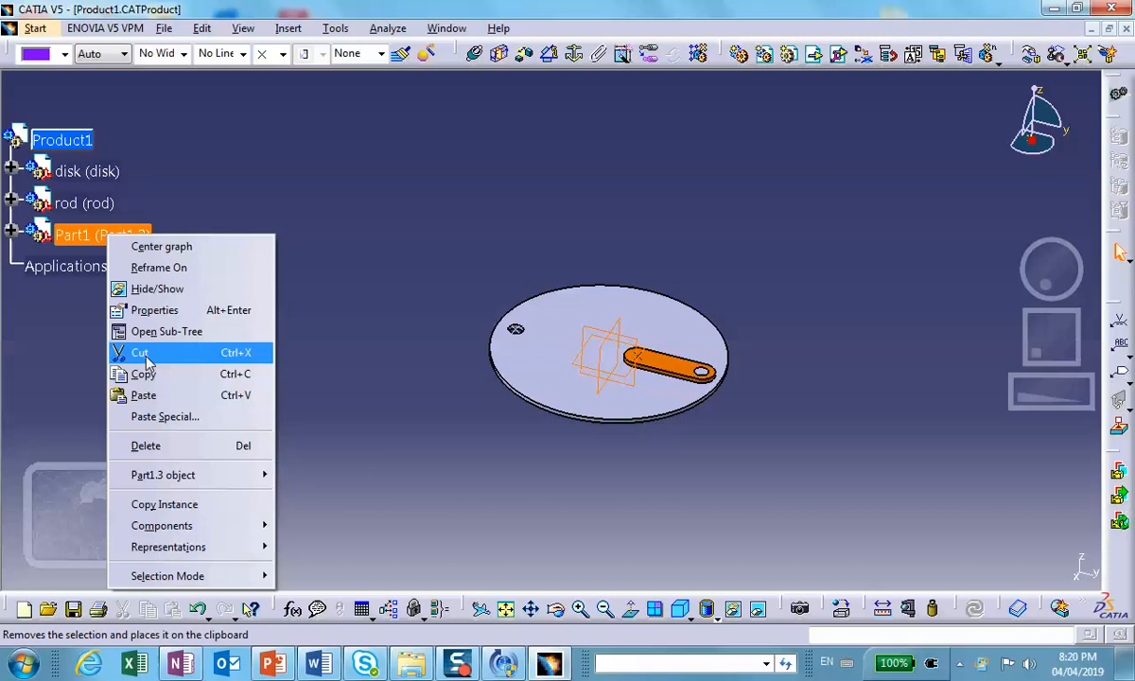
pyautogui.click(154, 310)
pyautogui.doubleClick(386, 198)
pyautogui.write('sketches')
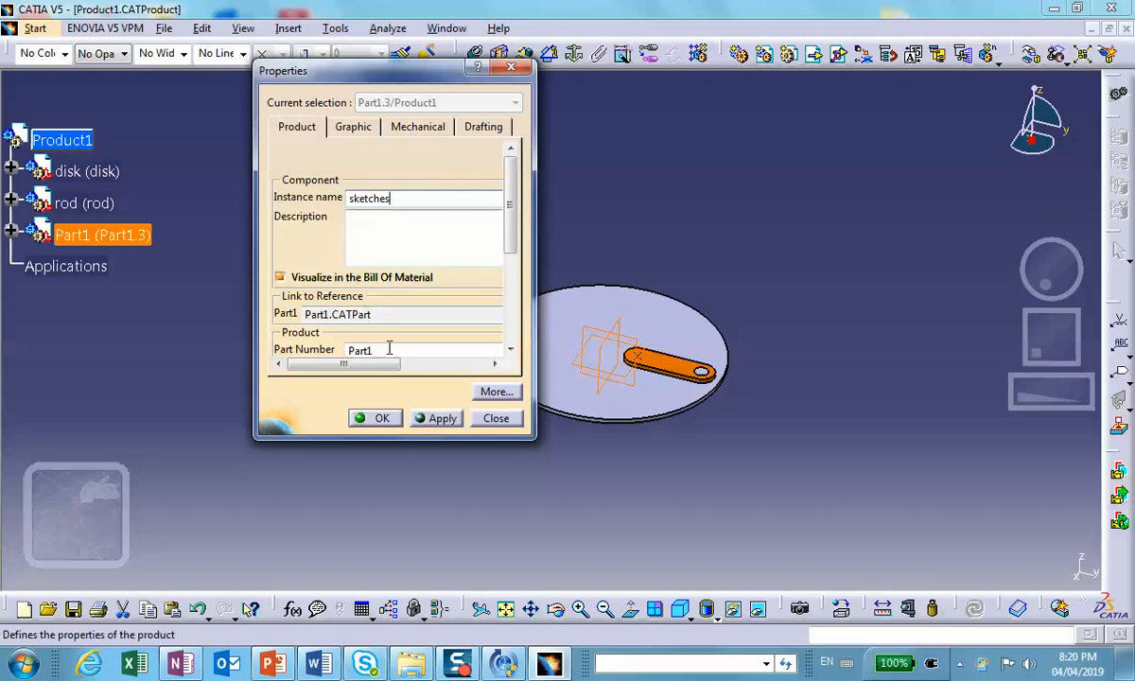
pyautogui.doubleClick(383, 352)
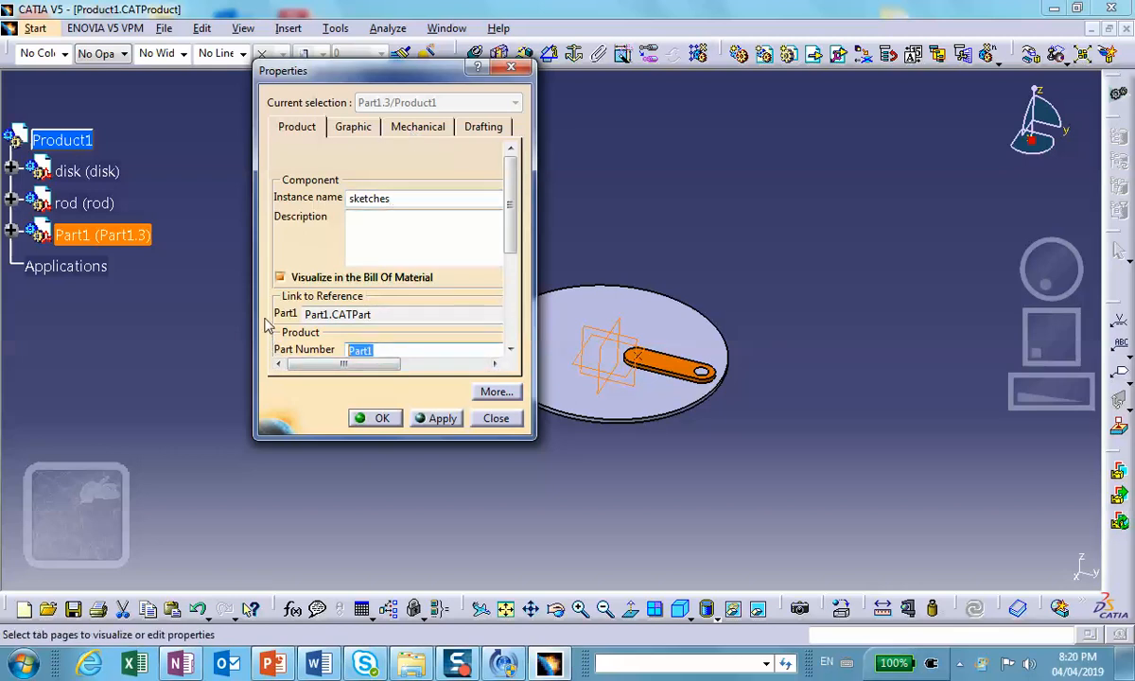
pyautogui.write('sketches')
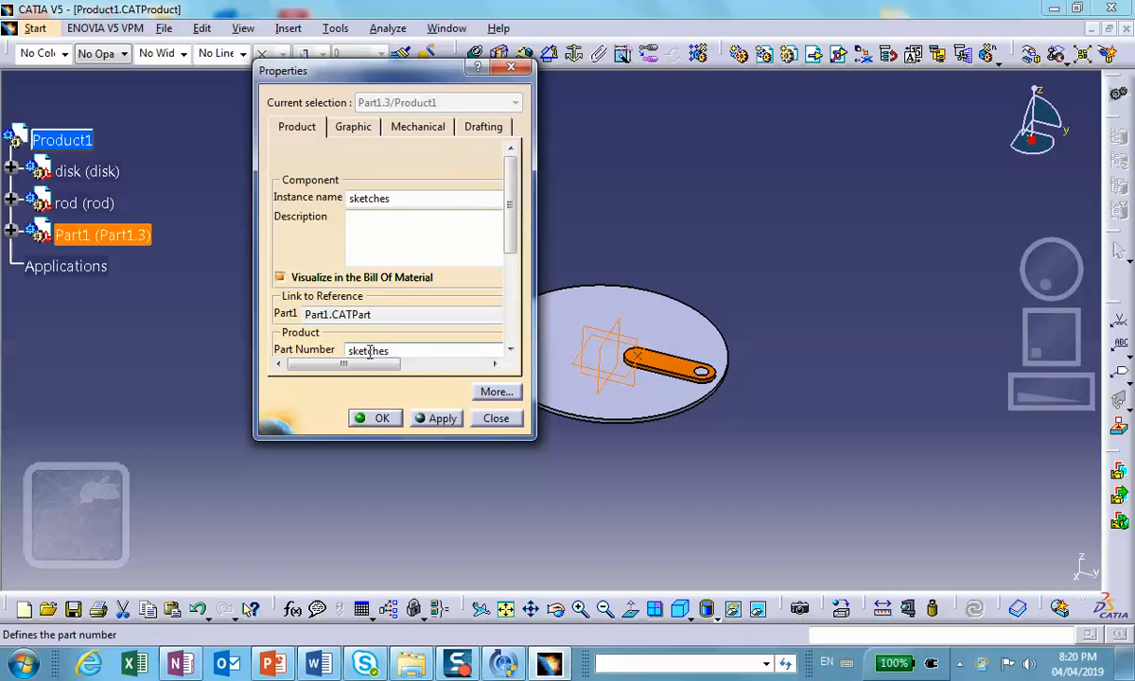
pyautogui.click(376, 418)
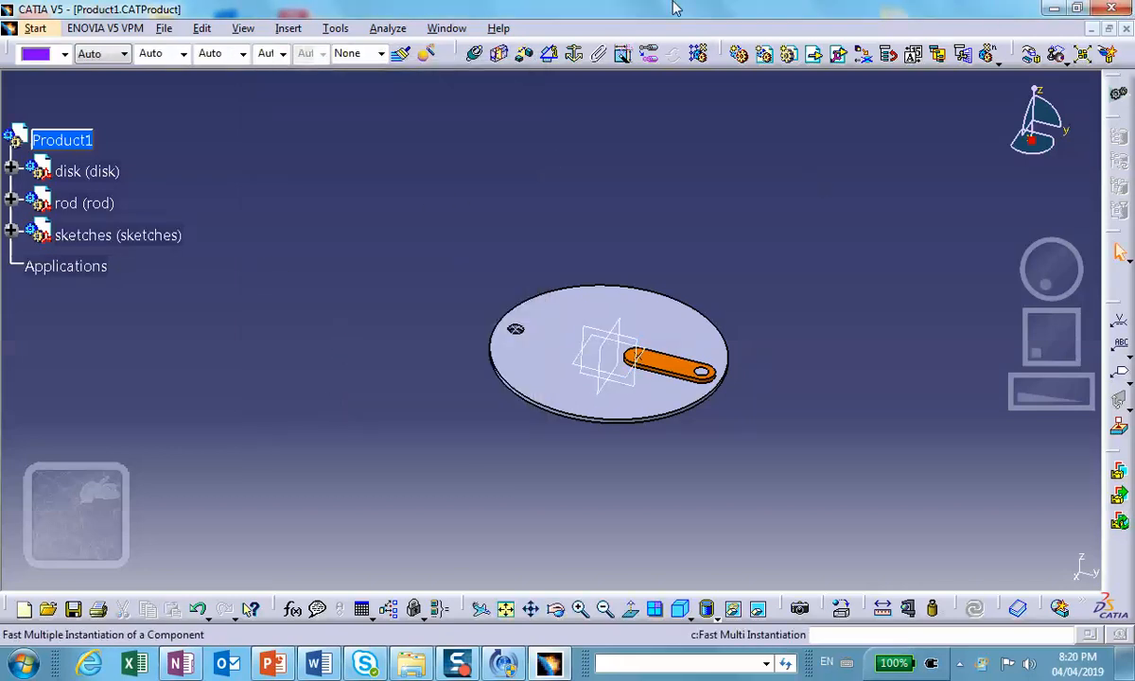
# Set the default length unit to Inch (in) in the parameters and measure options.
pyautogui.click(333, 29)
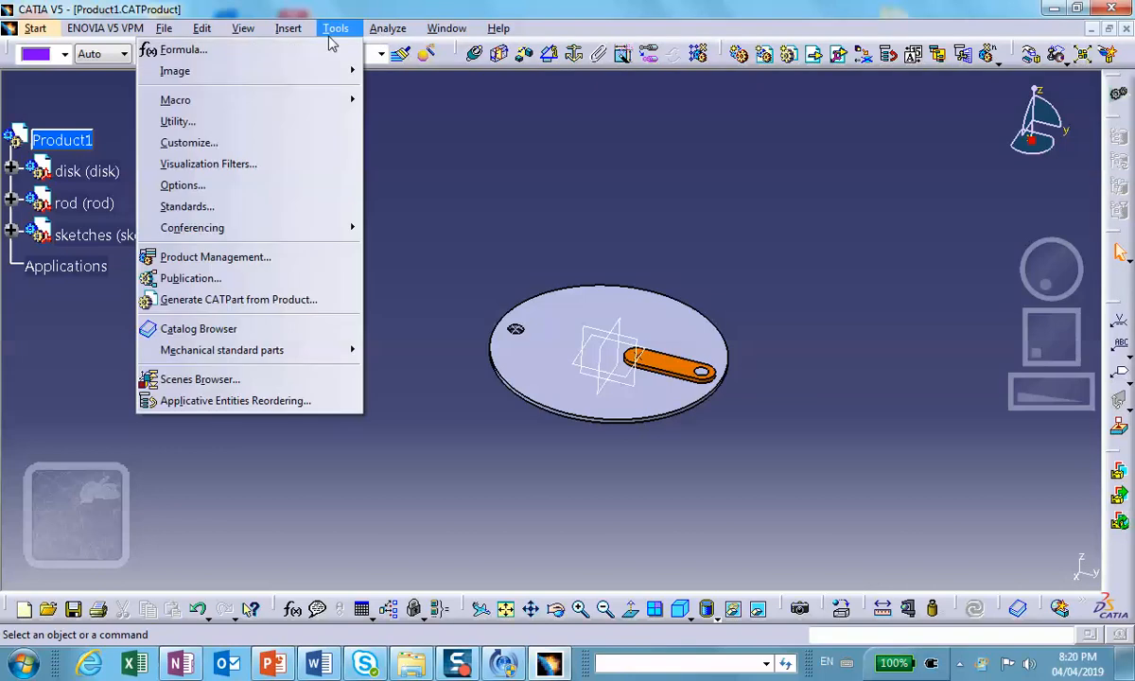
pyautogui.click(203, 185)
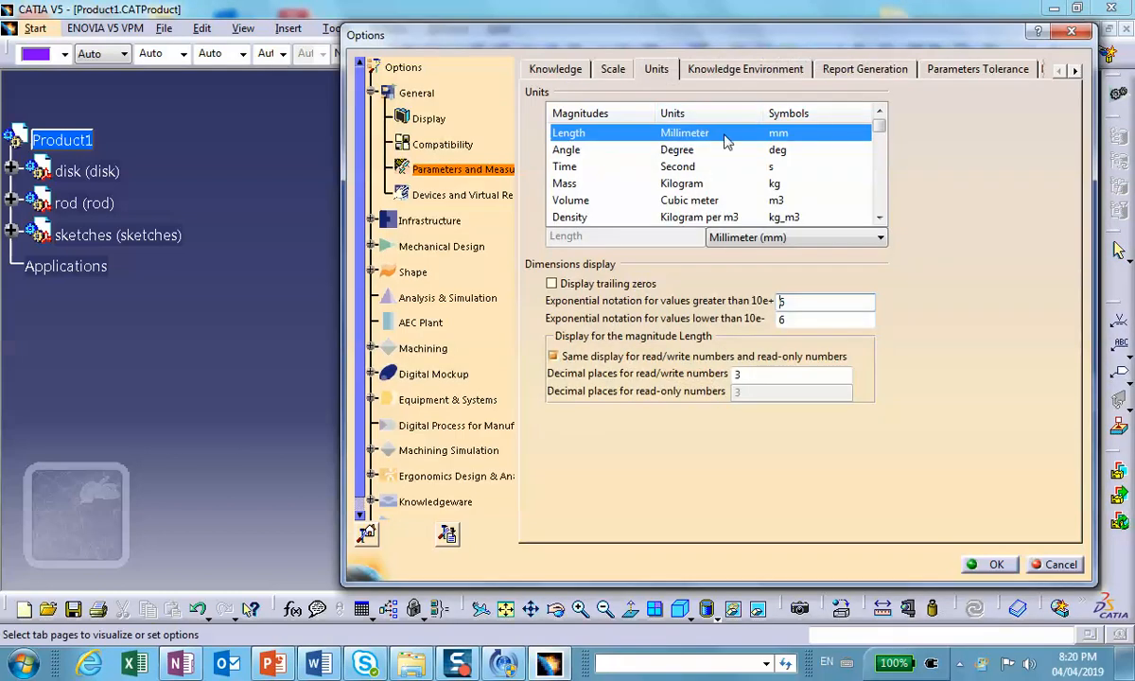
pyautogui.click(811, 238)
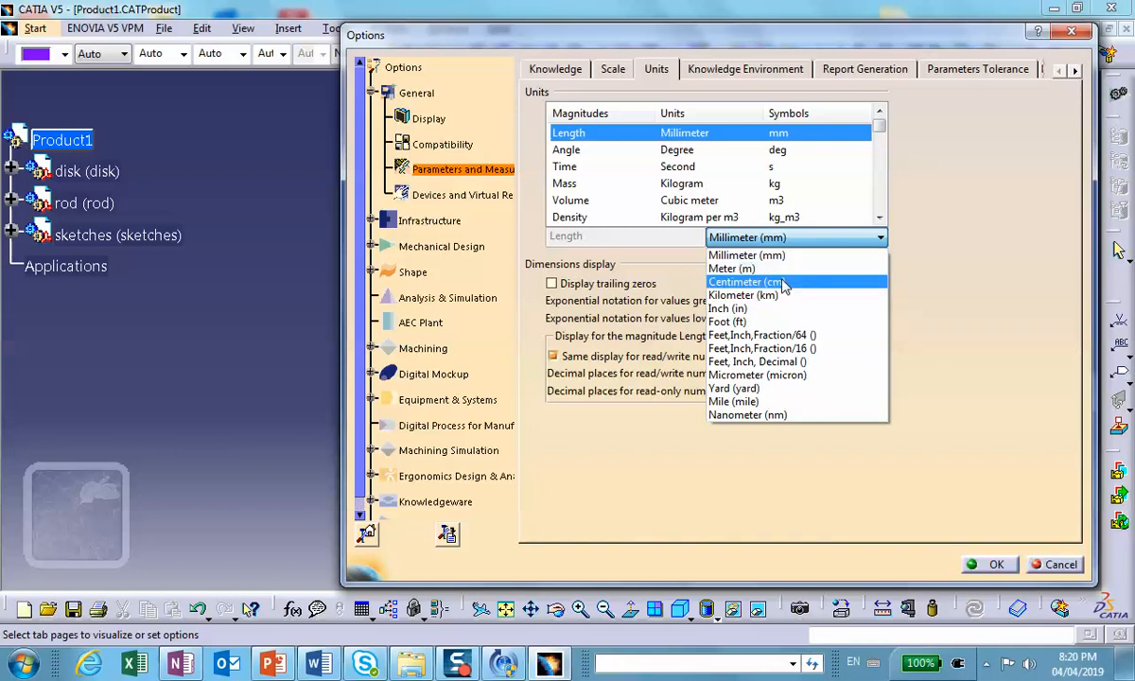
pyautogui.click(772, 322)
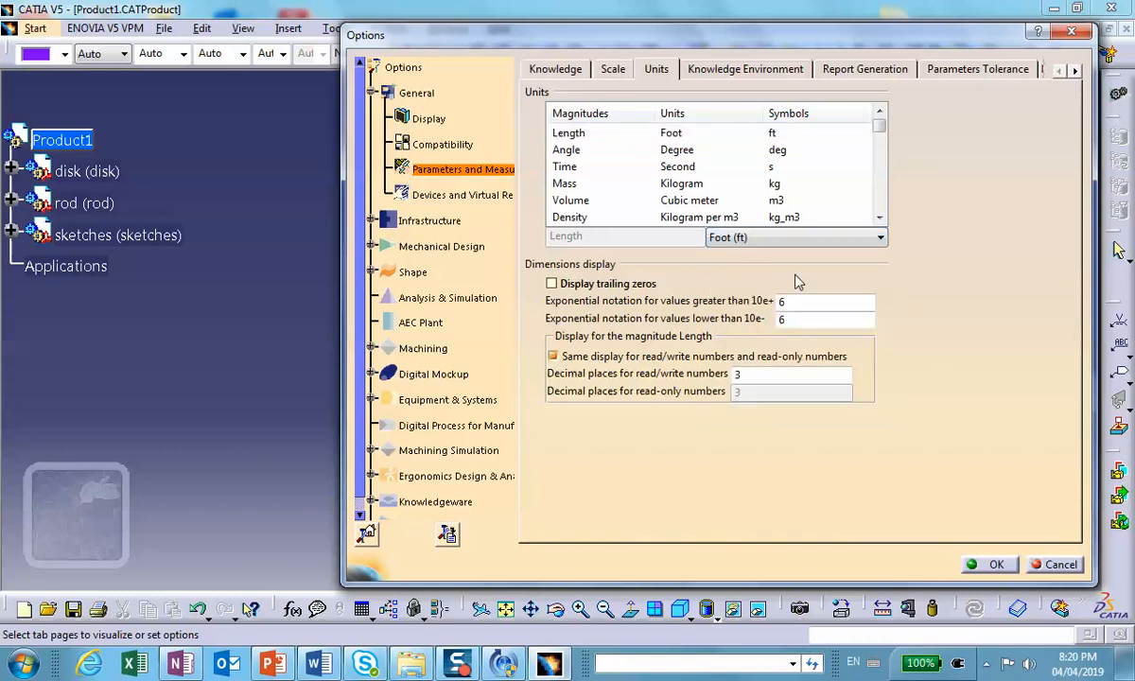
pyautogui.click(811, 247)
pyautogui.click(761, 305)
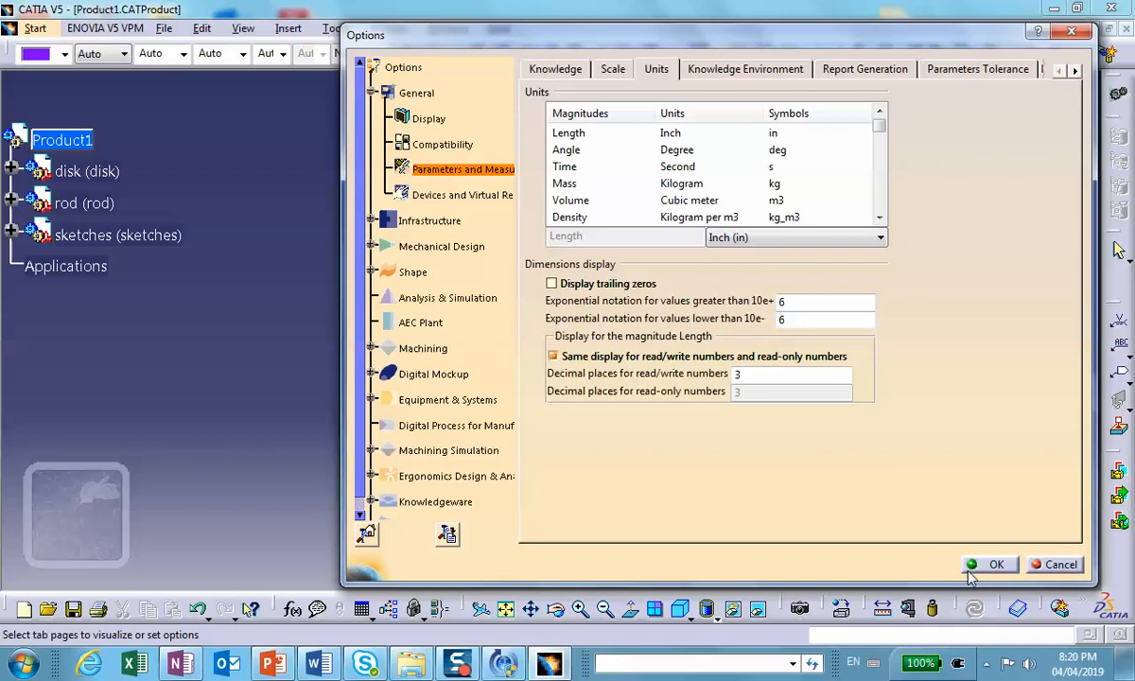
pyautogui.click(997, 565)
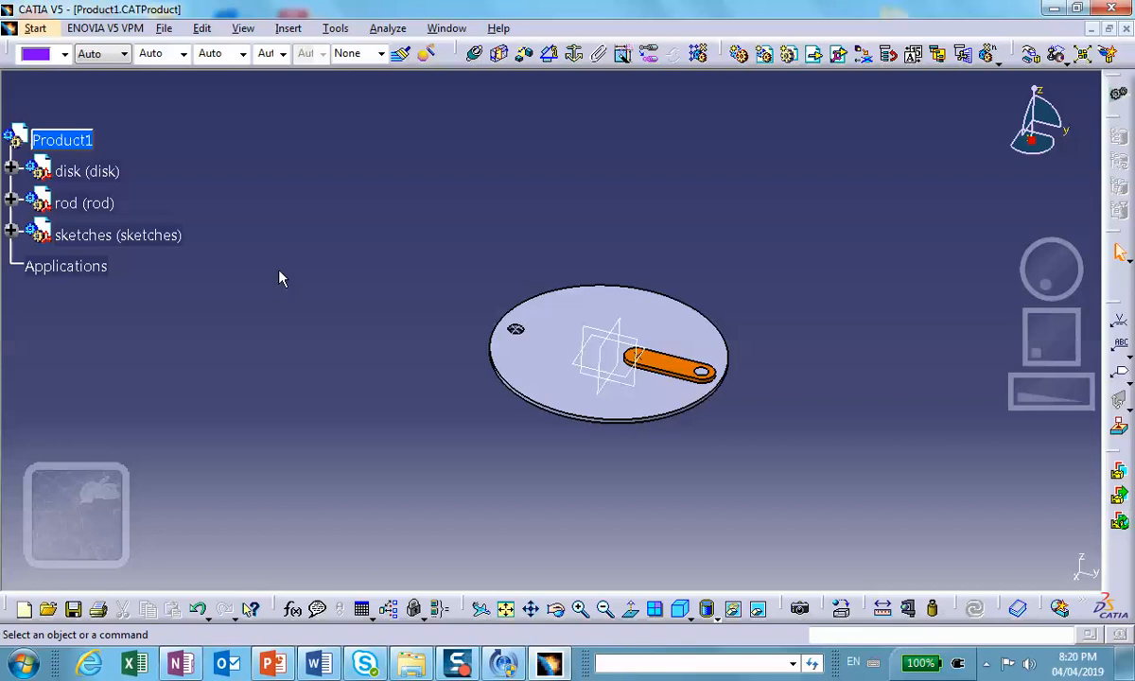
# Expand the sketches component and activate its part for editing in Part Design.
pyautogui.click(12, 233)
pyautogui.doubleClick(126, 271)
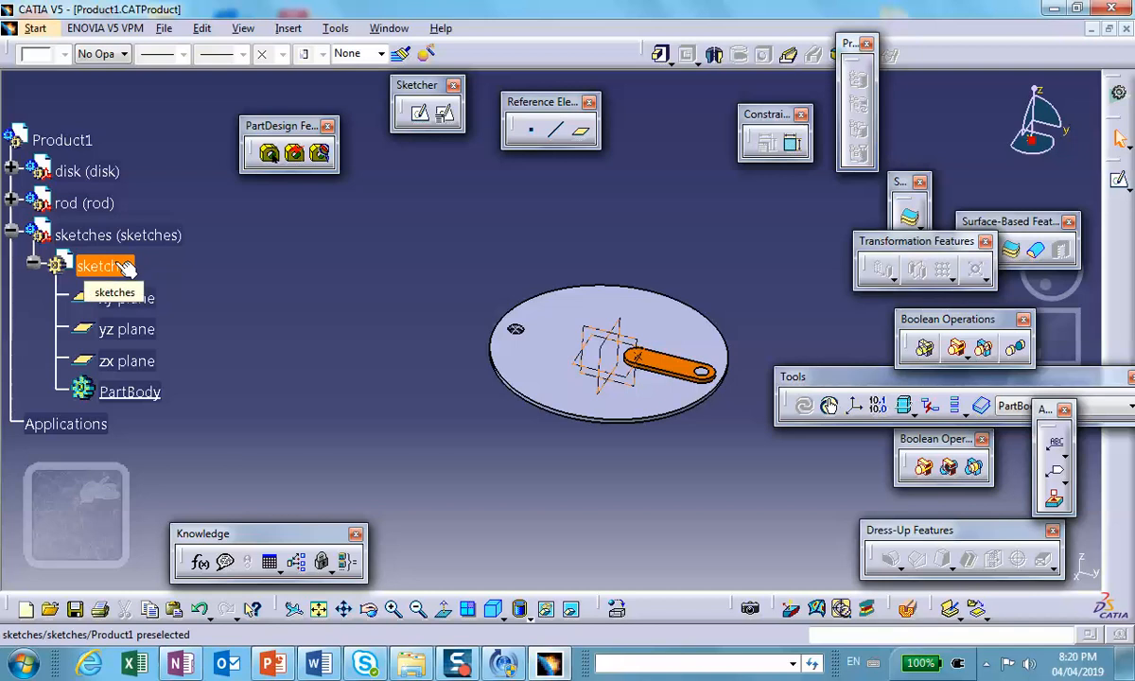
pyautogui.click(271, 282)
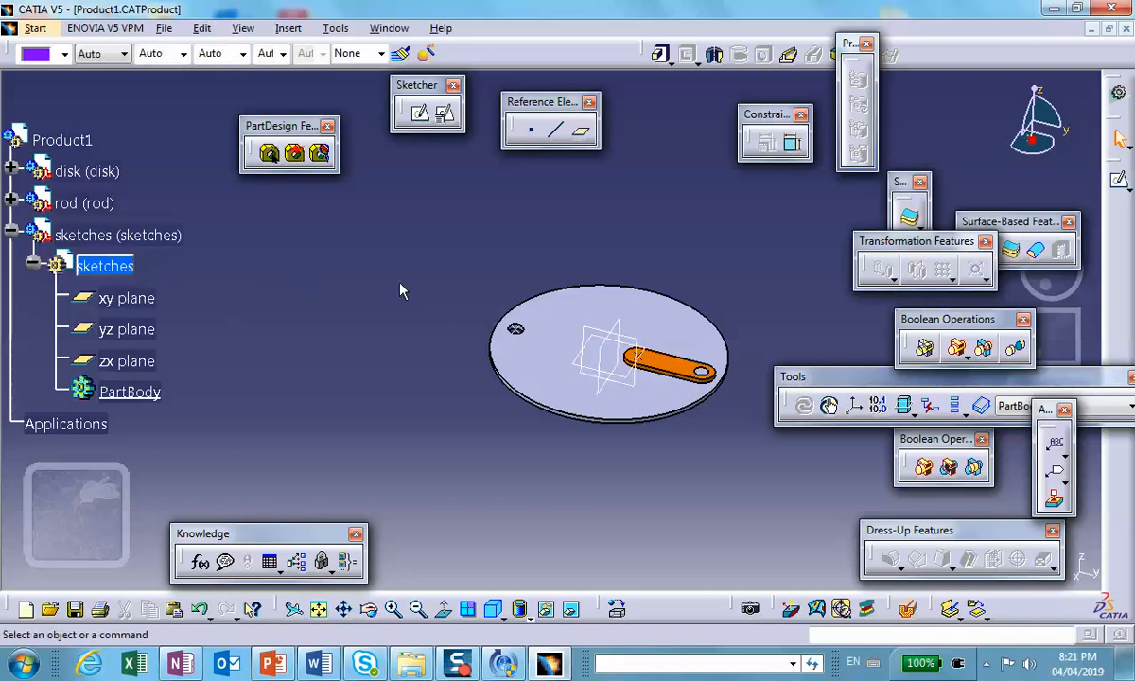
pyautogui.click(640, 347)
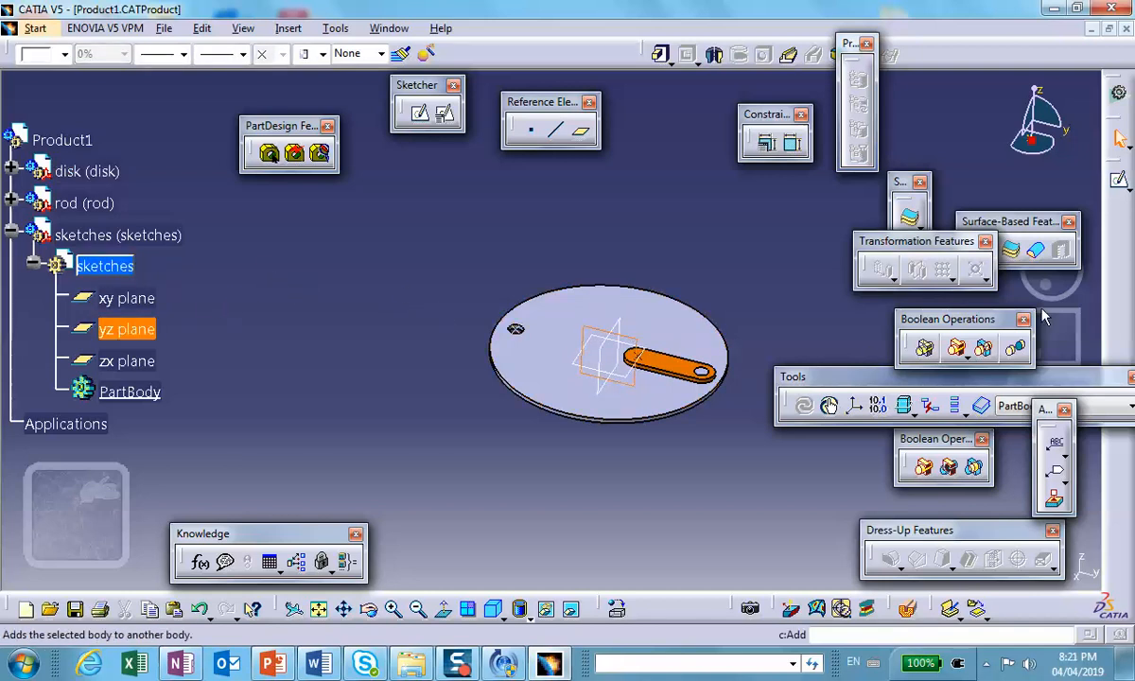
pyautogui.click(1120, 182)
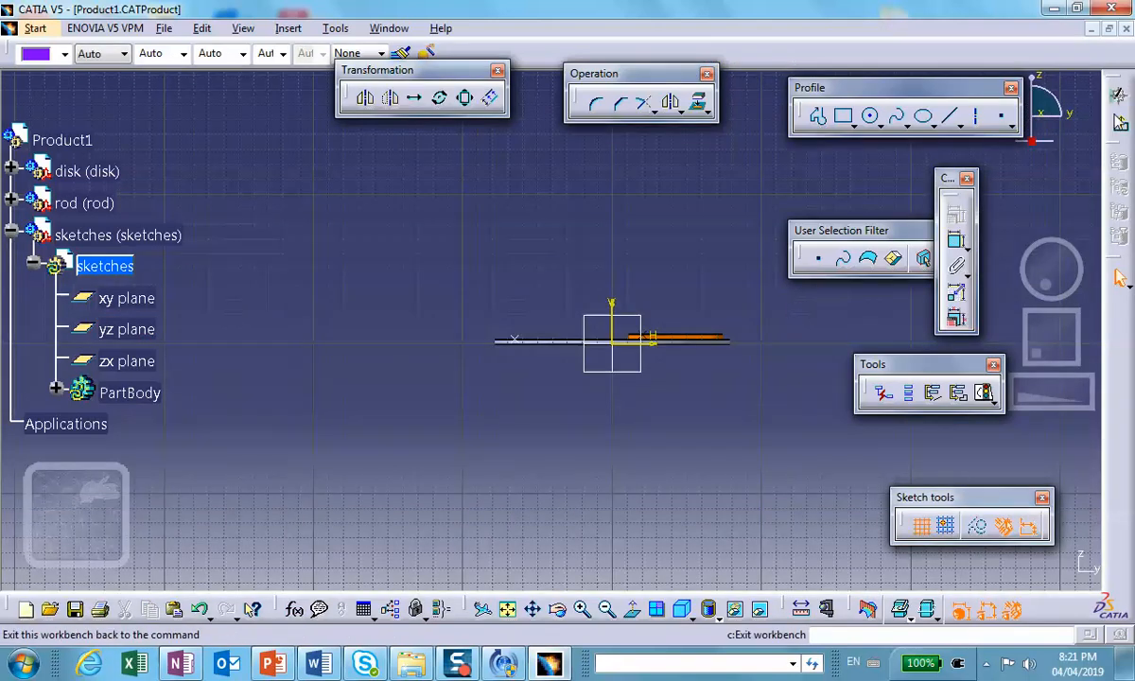
pyautogui.click(1120, 127)
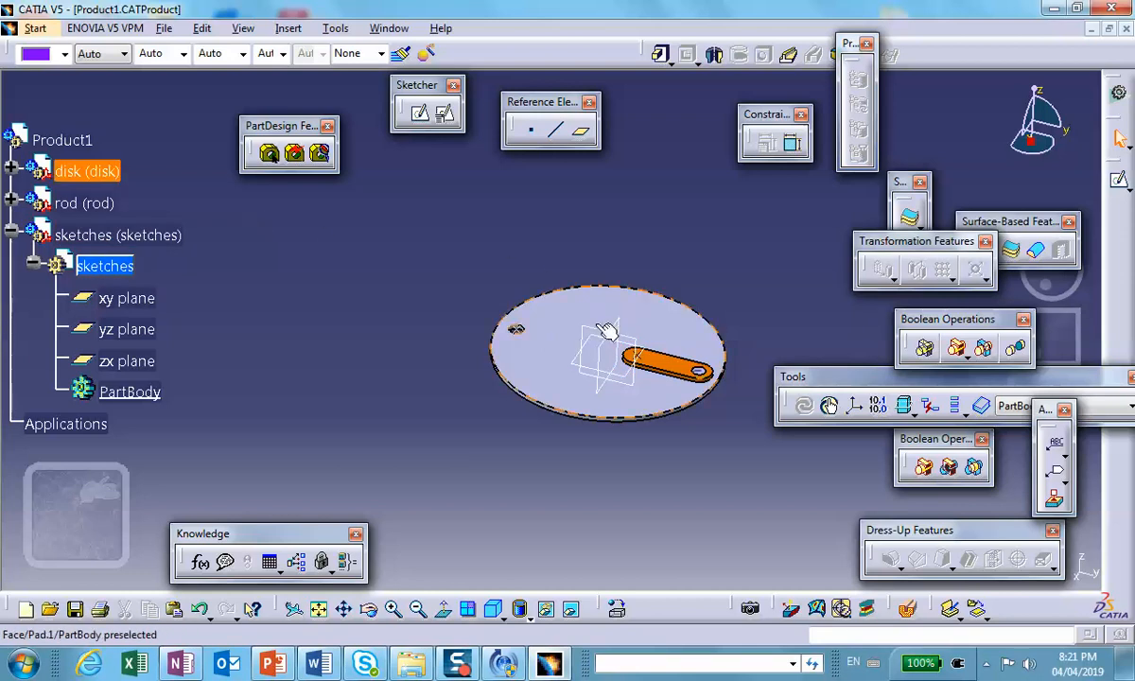
# Create a reference plane in the sketches part offset 2 in from the yz plane.
pyautogui.click(581, 138)
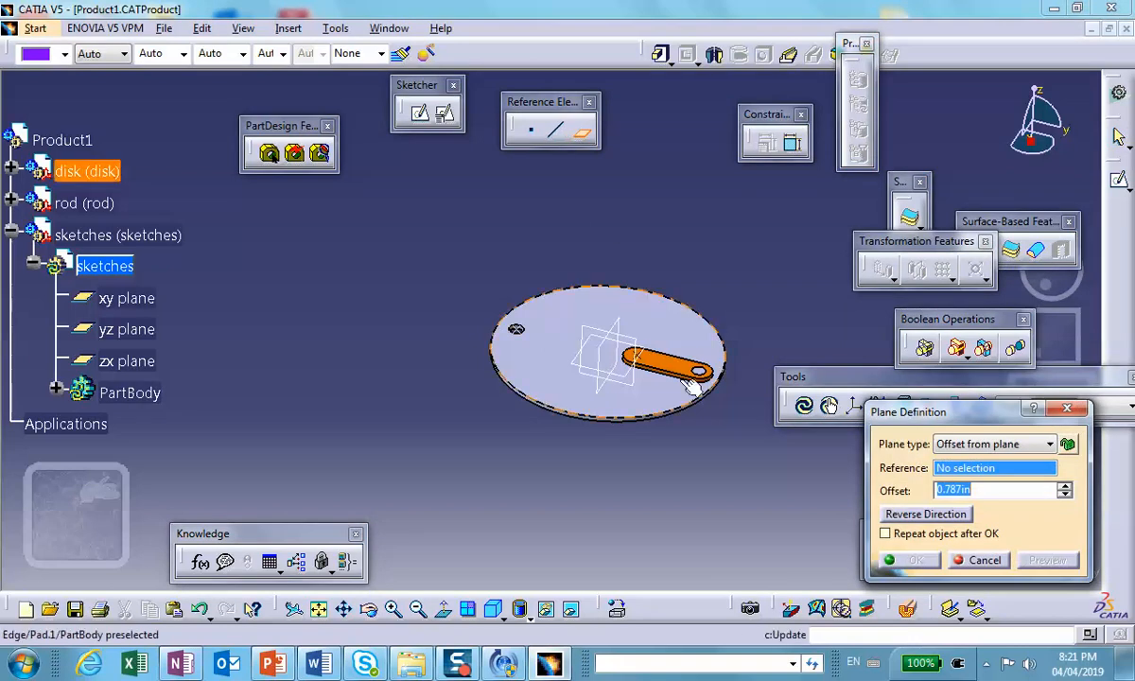
pyautogui.click(600, 333)
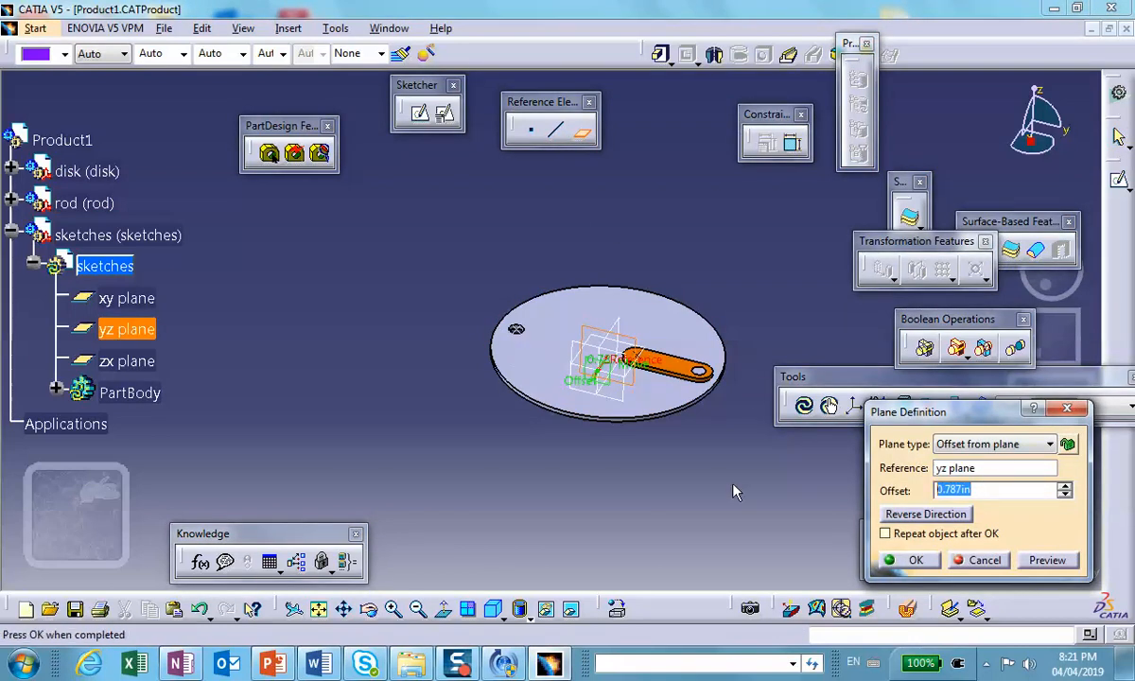
pyautogui.write('2')
pyautogui.click(905, 562)
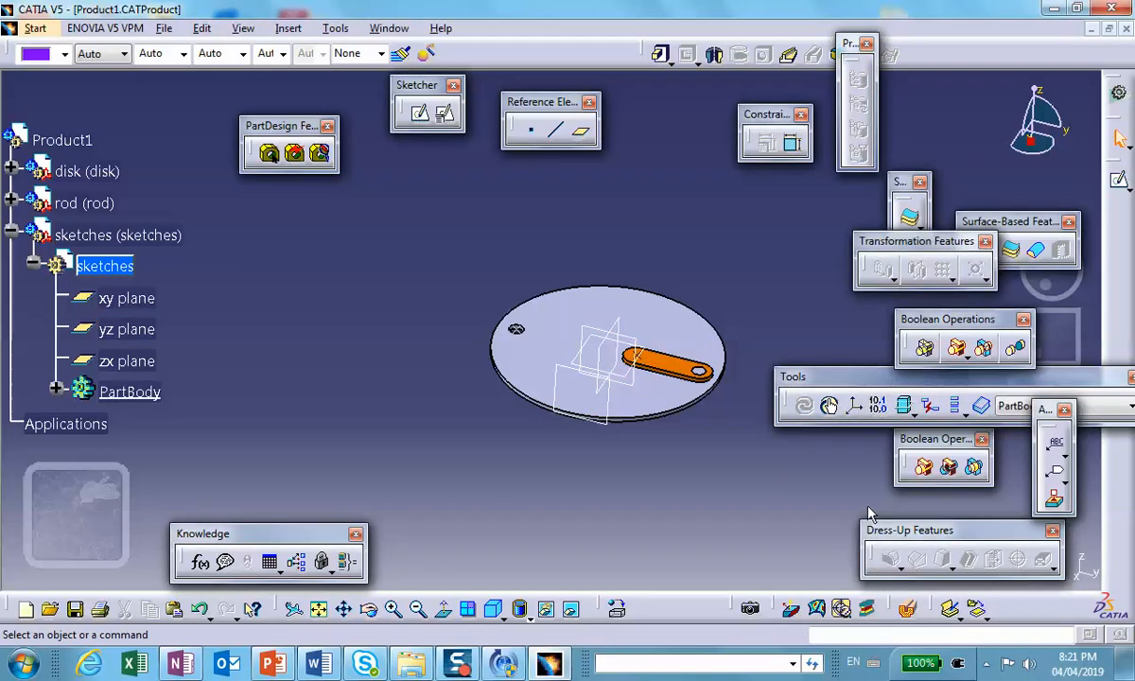
# Edit the new reference plane to set its offset from the yz plane to 6 in.
pyautogui.moveTo(646, 400); pyautogui.dragTo(568, 356, button='middle')
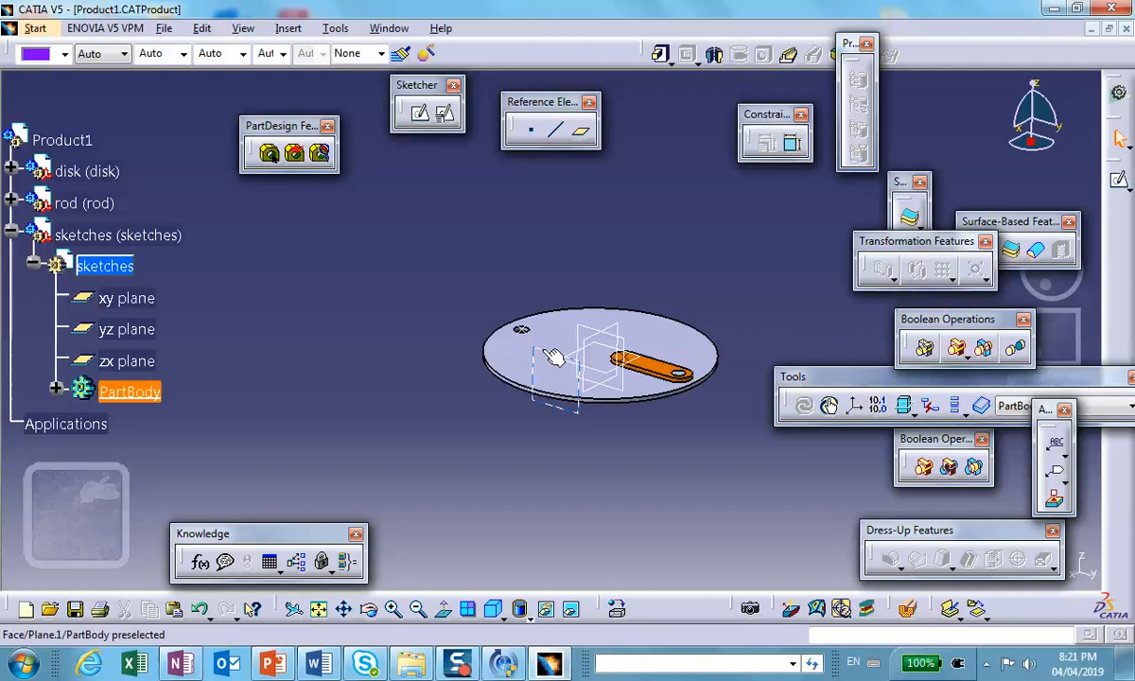
pyautogui.click(56, 388)
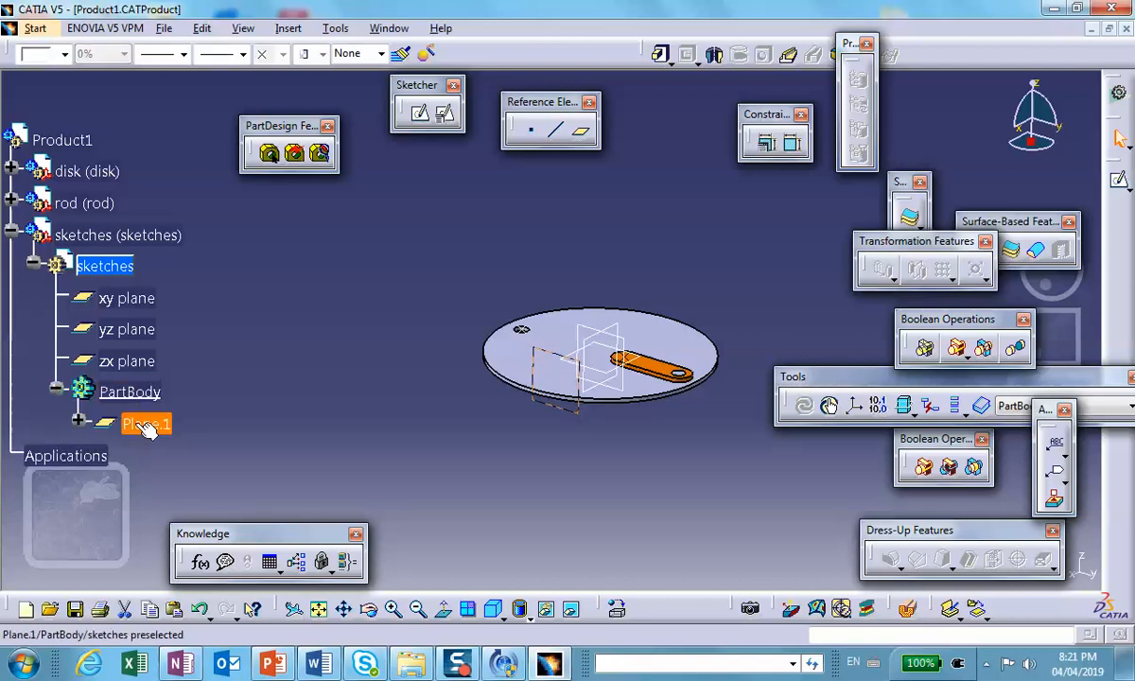
pyautogui.doubleClick(144, 422)
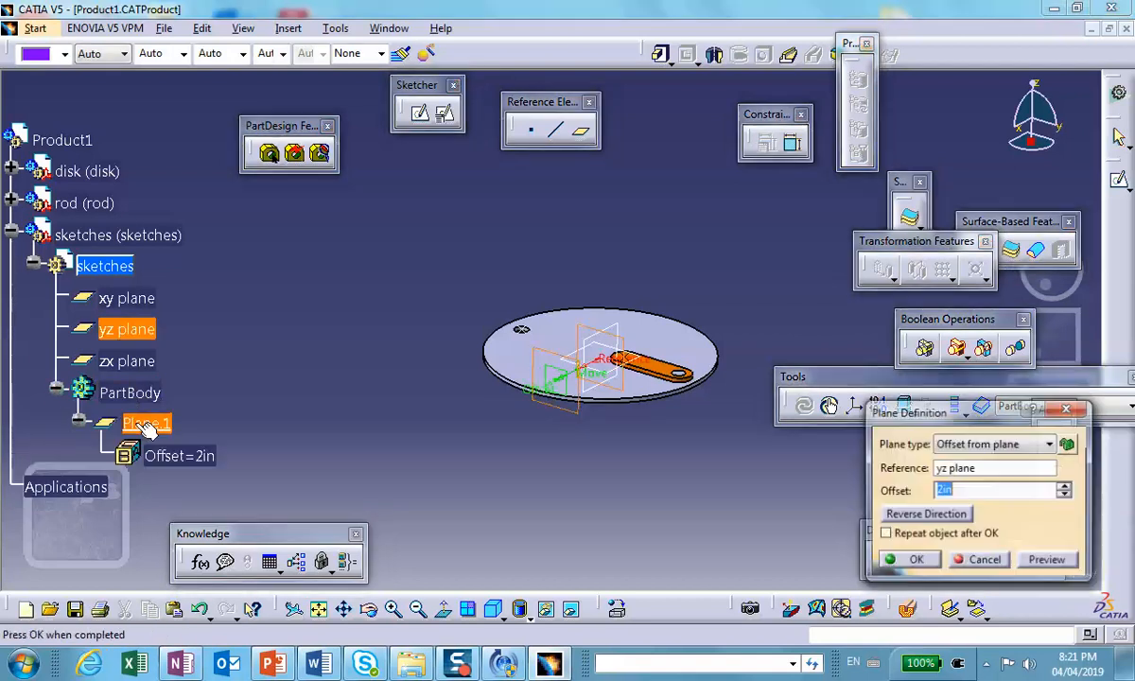
pyautogui.click(1064, 486)
pyautogui.click(1064, 486)
pyautogui.click(1064, 486)
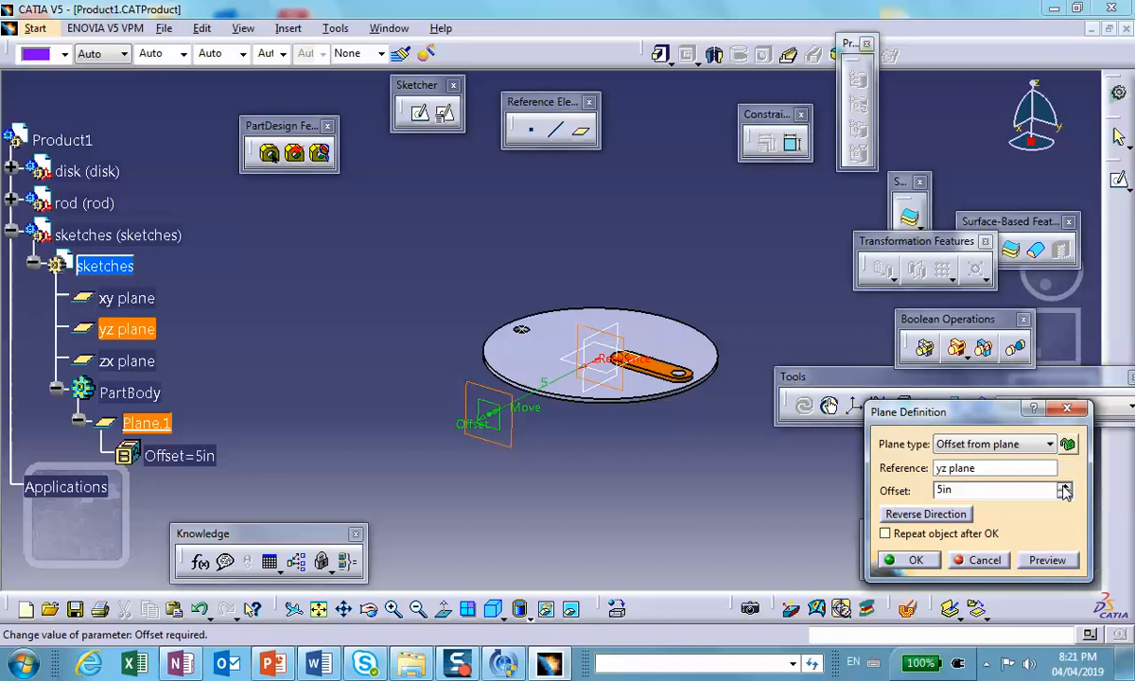
pyautogui.click(1064, 486)
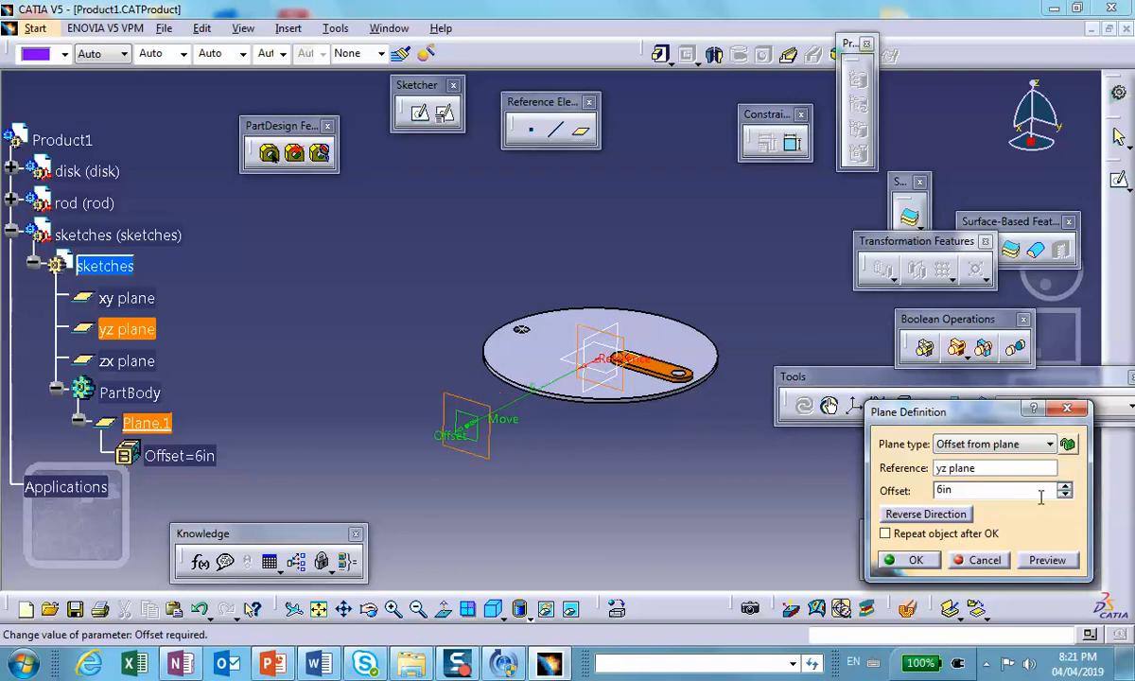
pyautogui.click(906, 559)
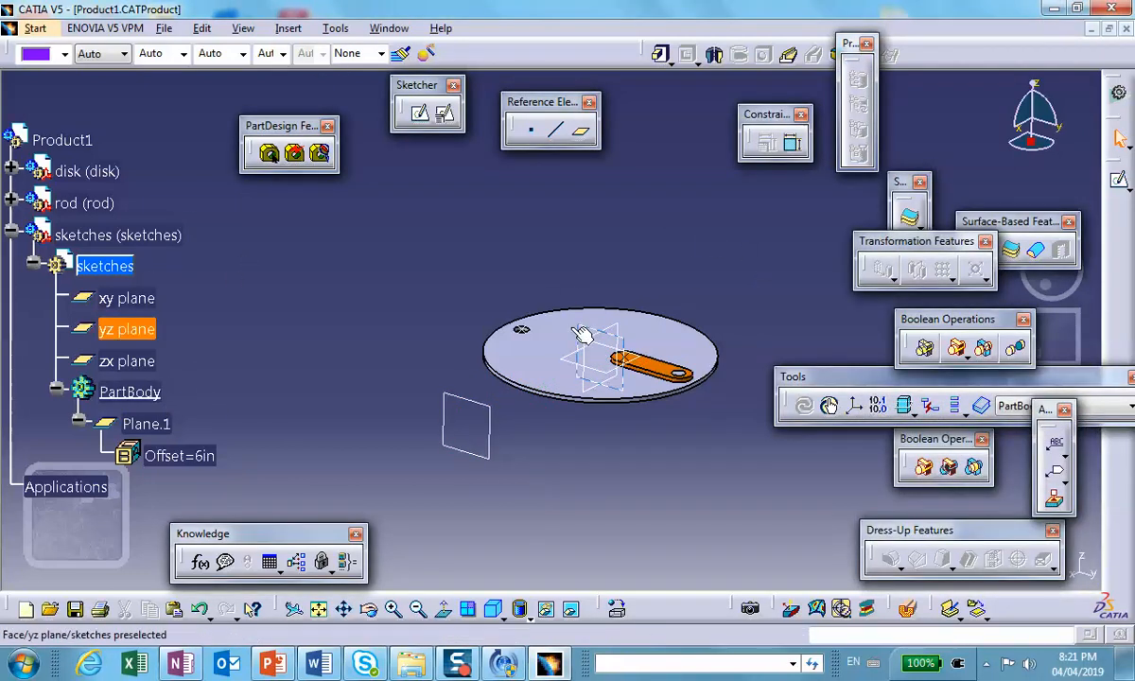
# Create a second reference plane offset 6 in from the first offset plane.
pyautogui.click(288, 28)
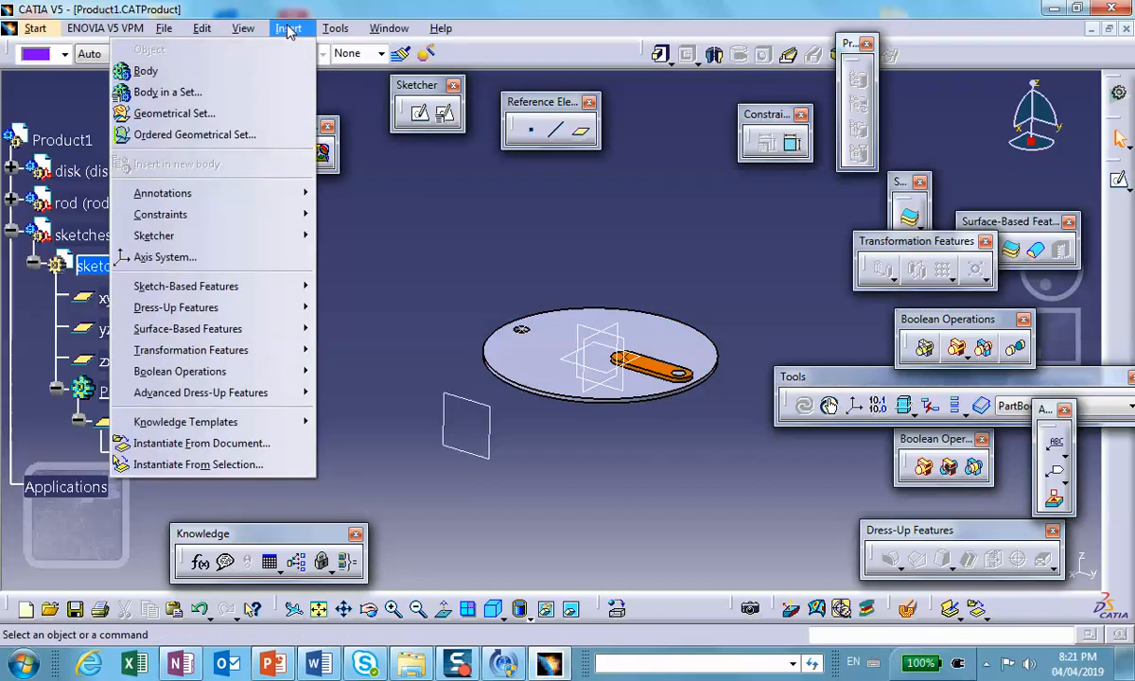
pyautogui.click(425, 236)
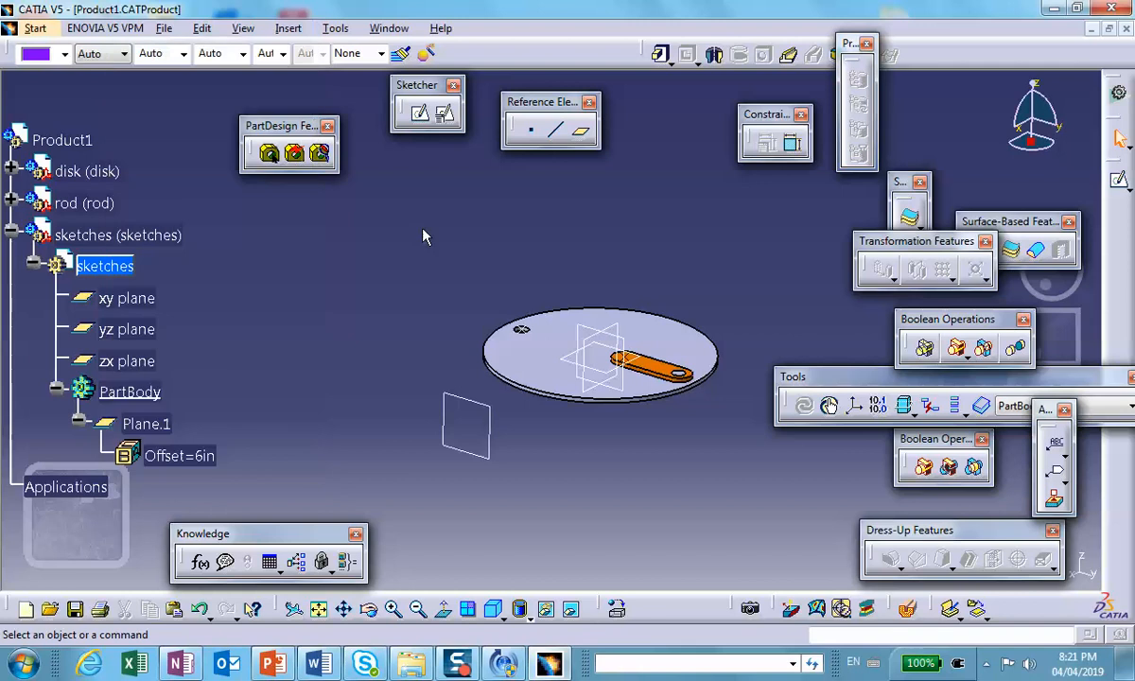
pyautogui.click(581, 130)
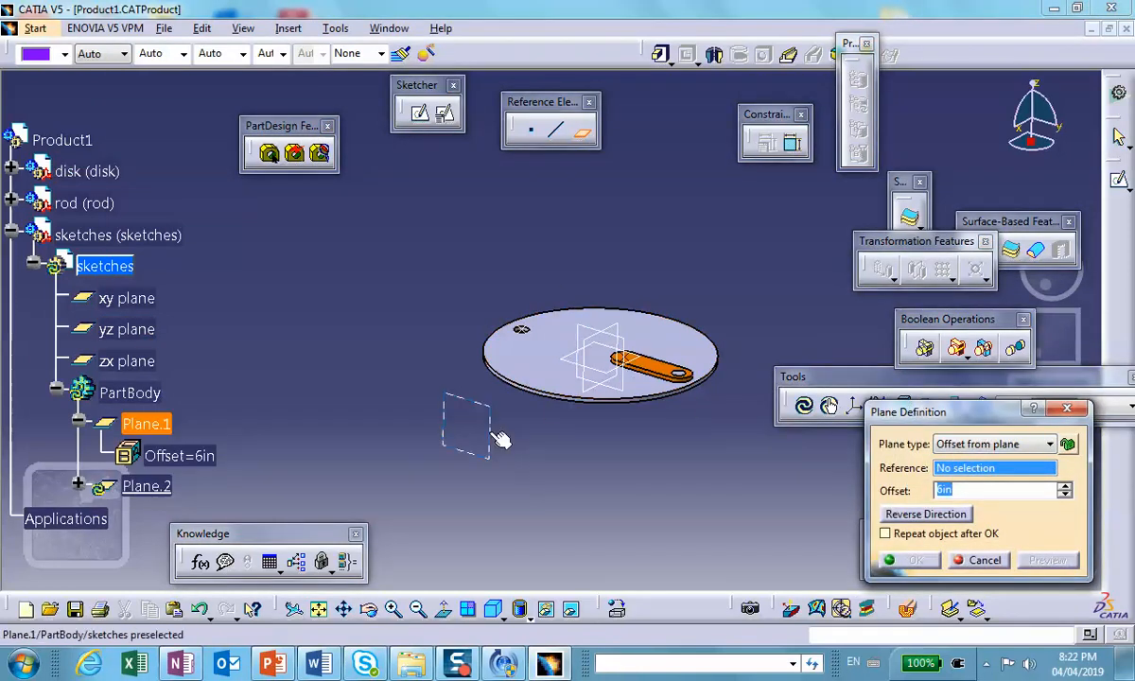
pyautogui.click(452, 406)
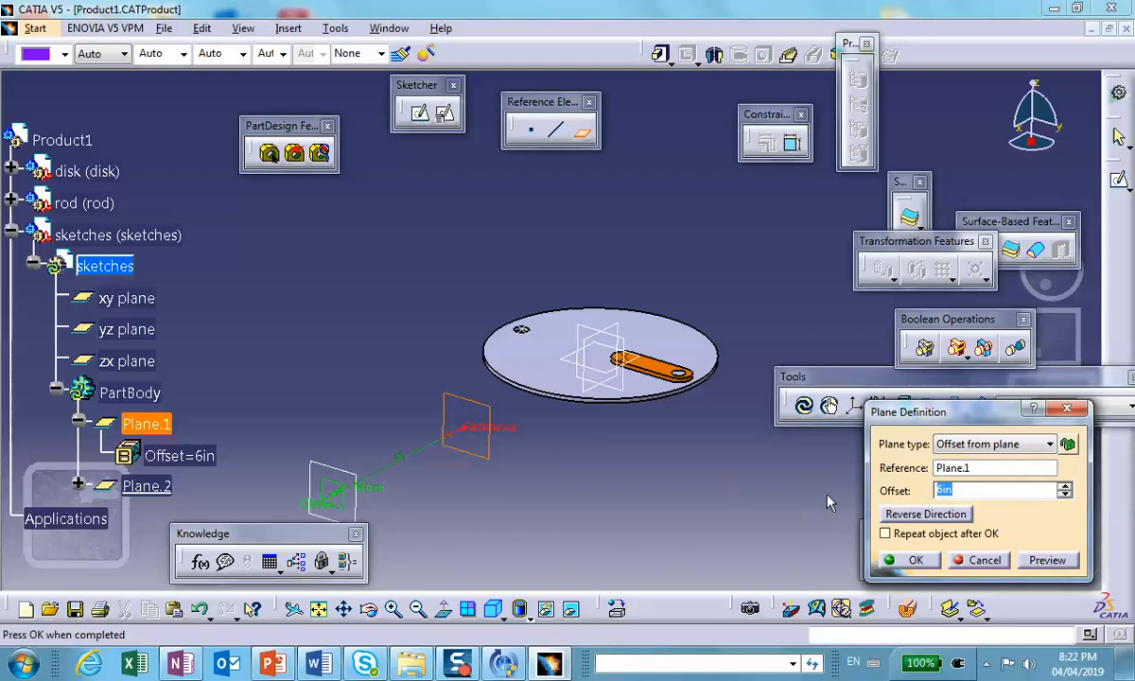
pyautogui.click(916, 560)
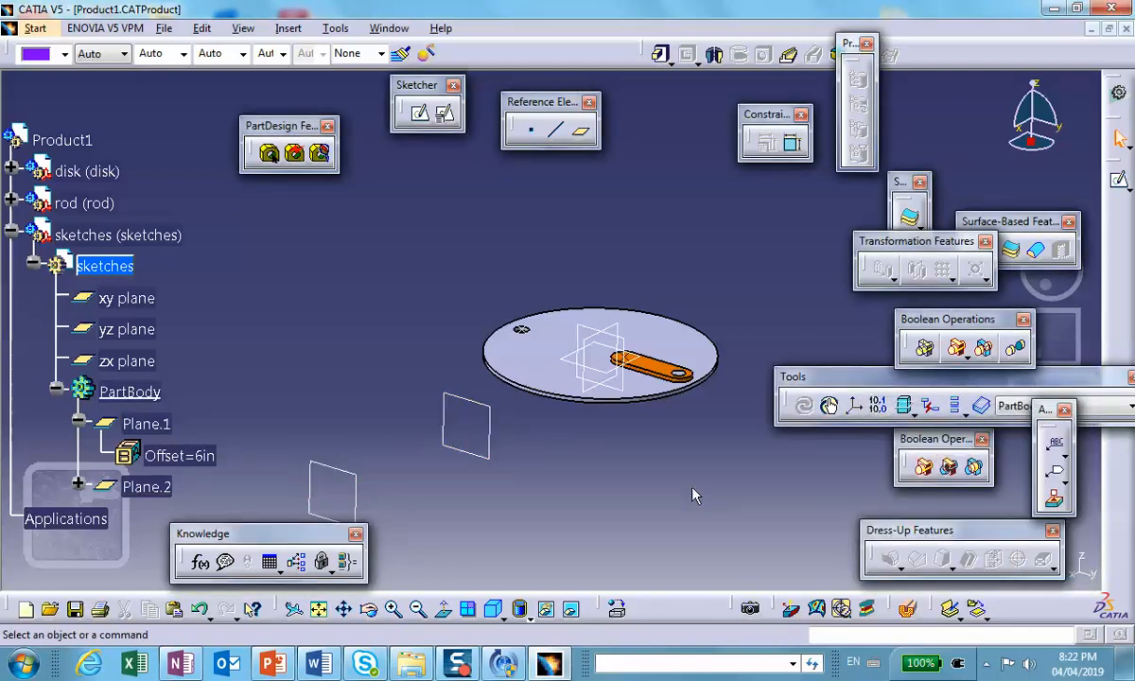
# Start a sketch on Plane.1, the offset plane nearer the disk.
pyautogui.moveTo(714, 484); pyautogui.dragTo(707, 393, button='middle')
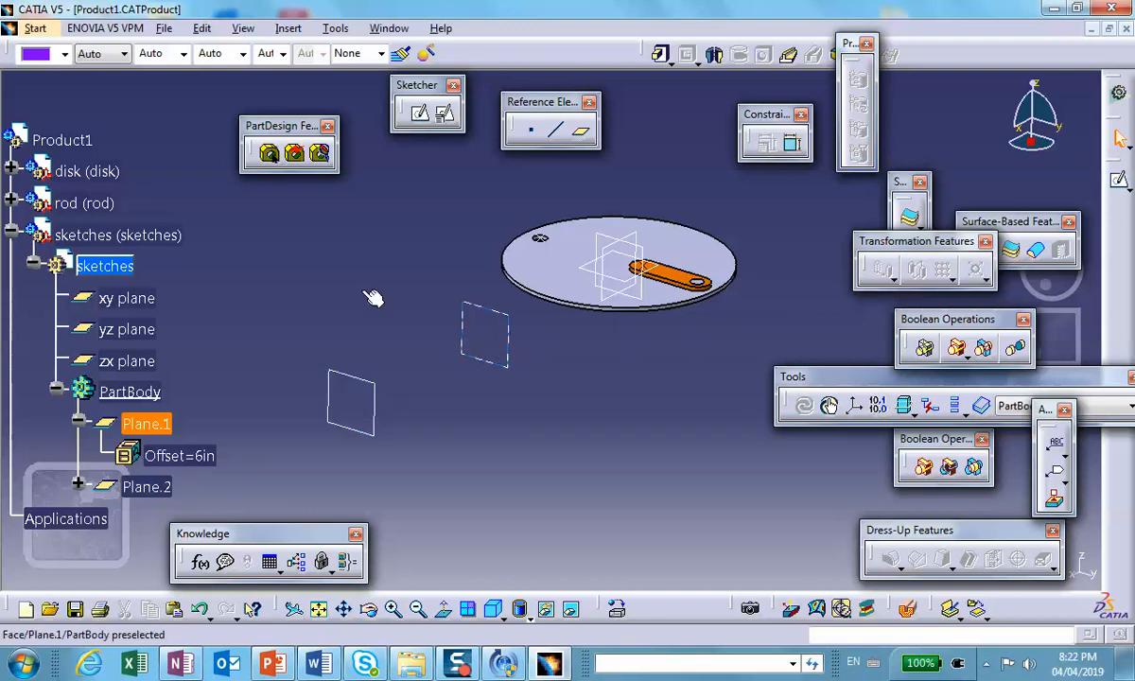
pyautogui.scroll(-2, 198, 333)
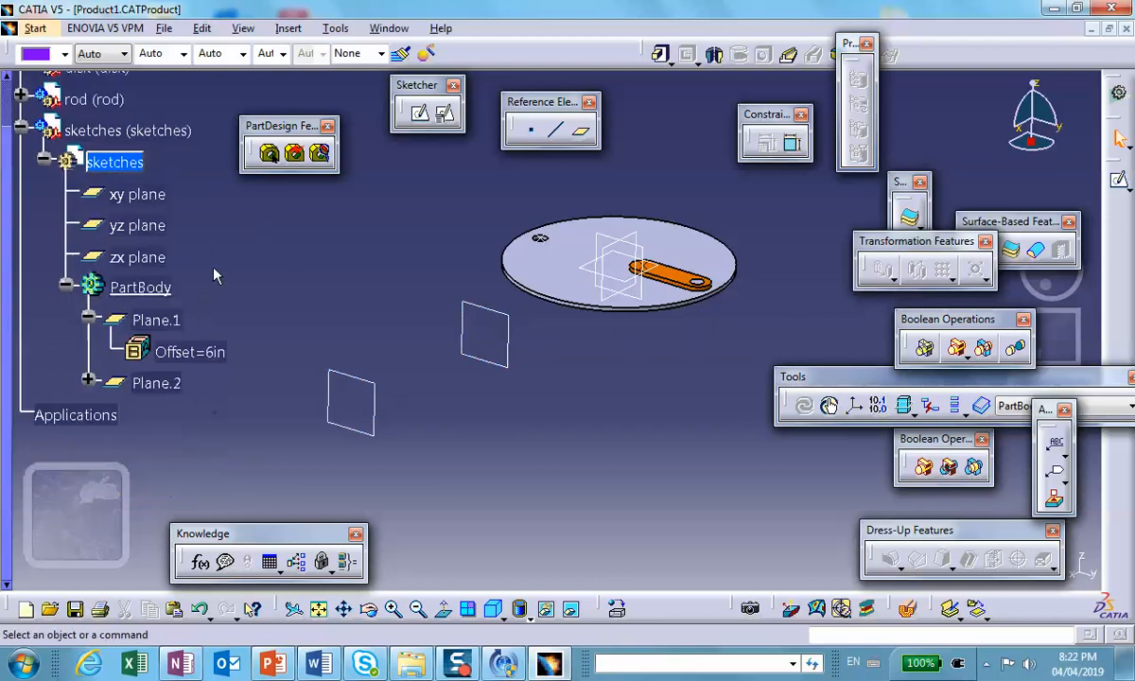
pyautogui.click(174, 317)
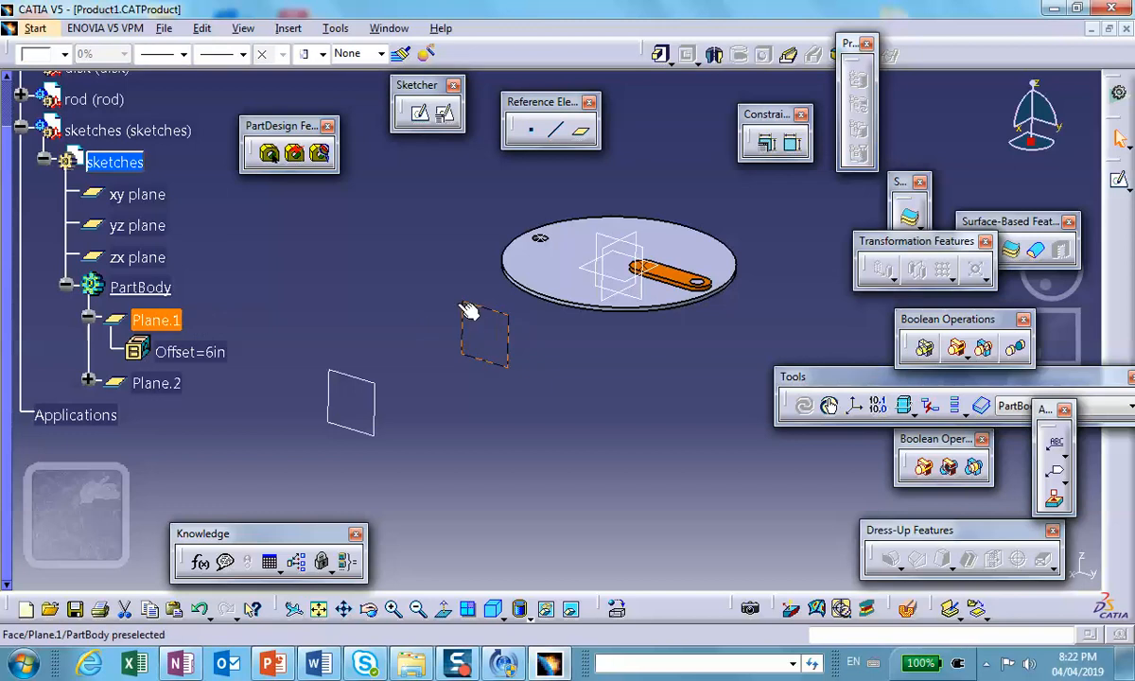
pyautogui.click(1119, 178)
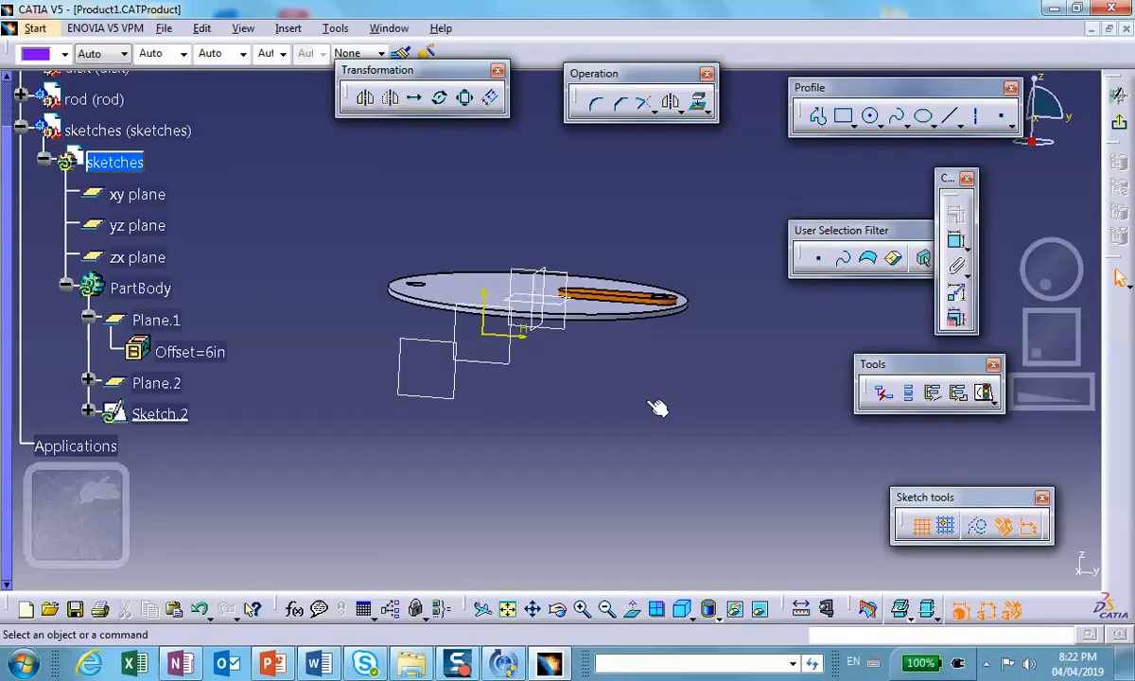
pyautogui.moveTo(538, 290)
pyautogui.mouseDown(button='middle')
pyautogui.moveTo(516, 248)
pyautogui.moveTo(506, 163)
pyautogui.mouseUp(button='middle')
pyautogui.moveTo(474, 250); pyautogui.dragTo(603, 224, button='middle')
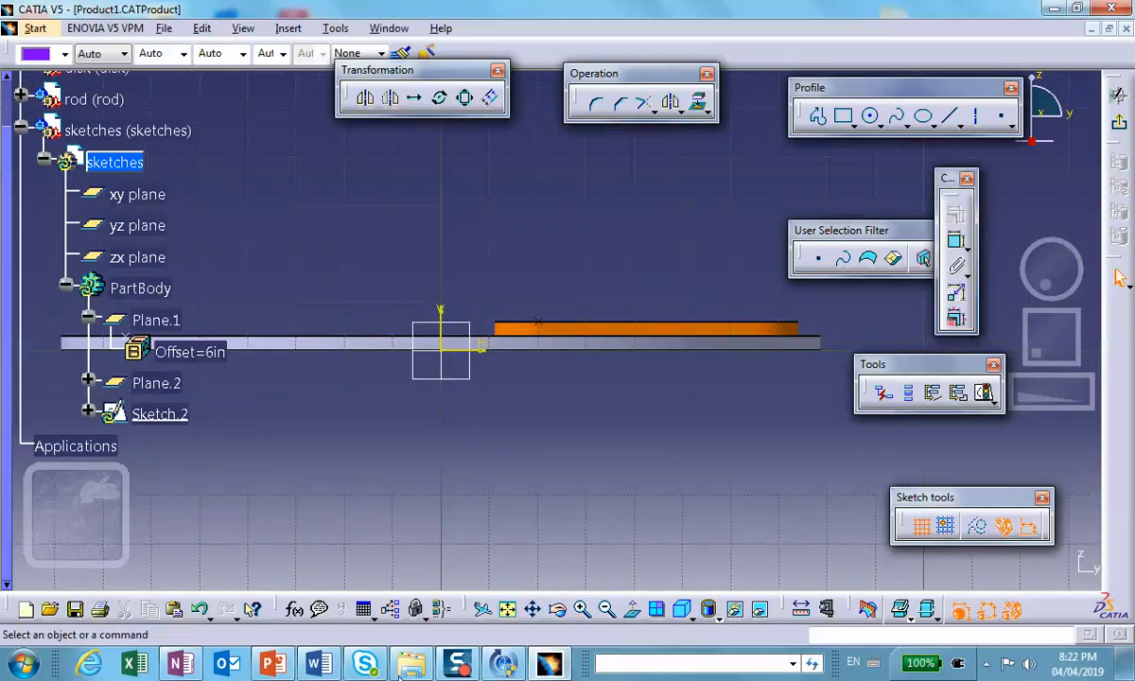
# Using the Rod graph on slide 3 as reference, sketch a three-segment profile from the origin up to a peak, down to the horizontal axis, and up again.
pyautogui.click(300, 595)
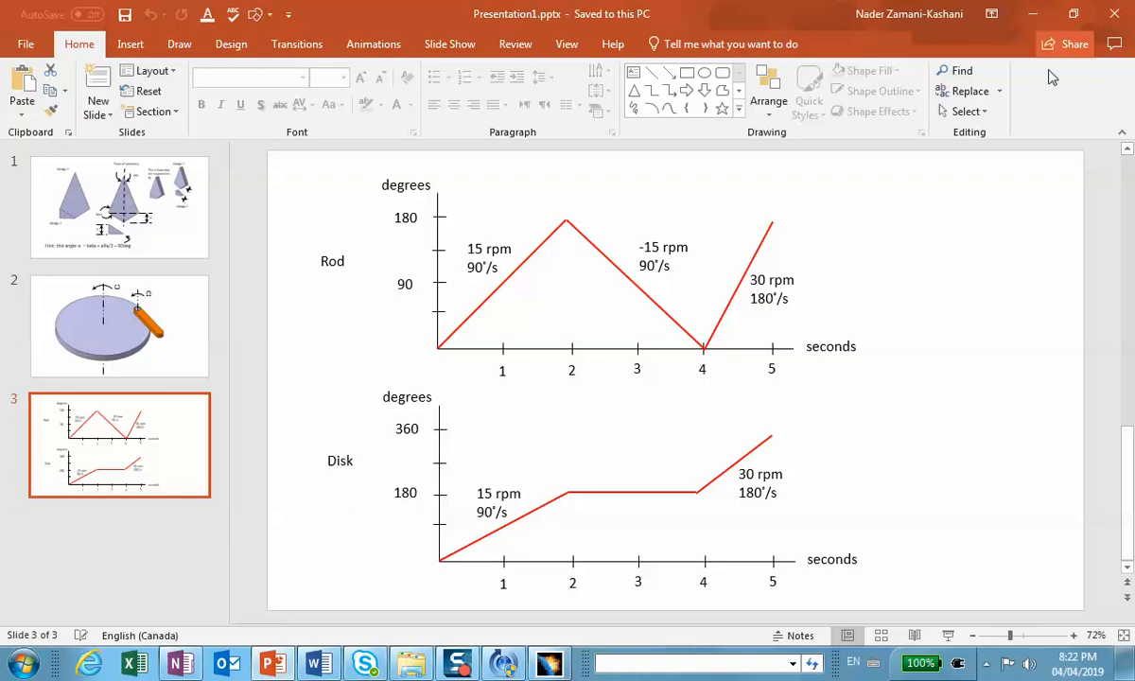
pyautogui.click(1040, 19)
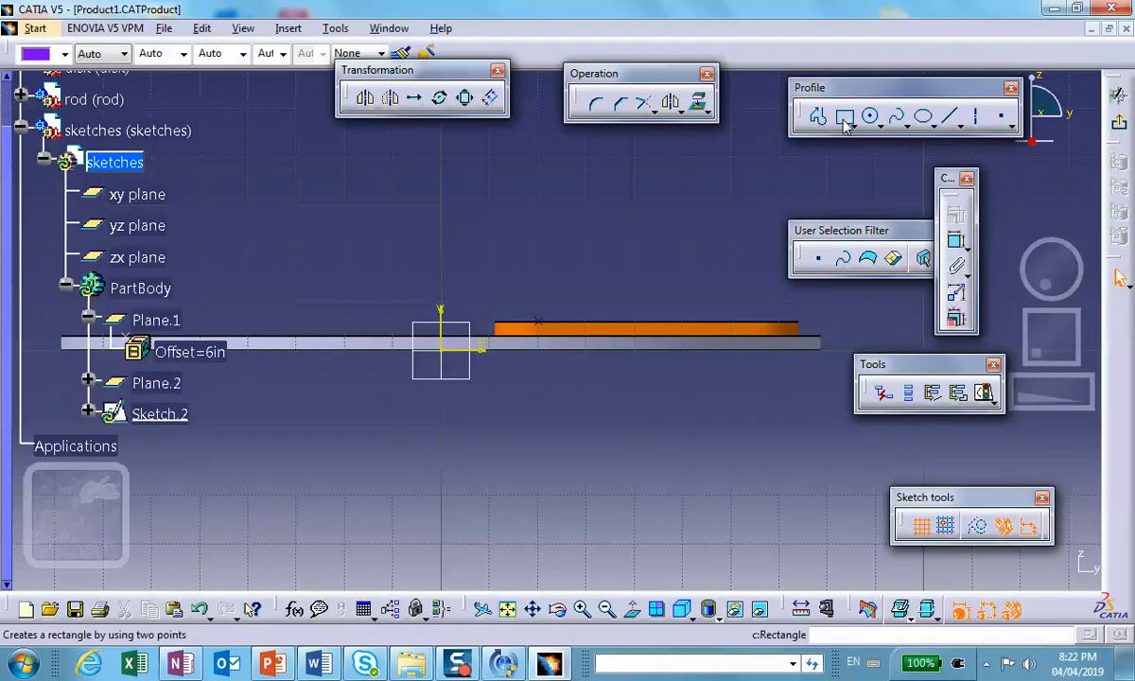
pyautogui.click(817, 115)
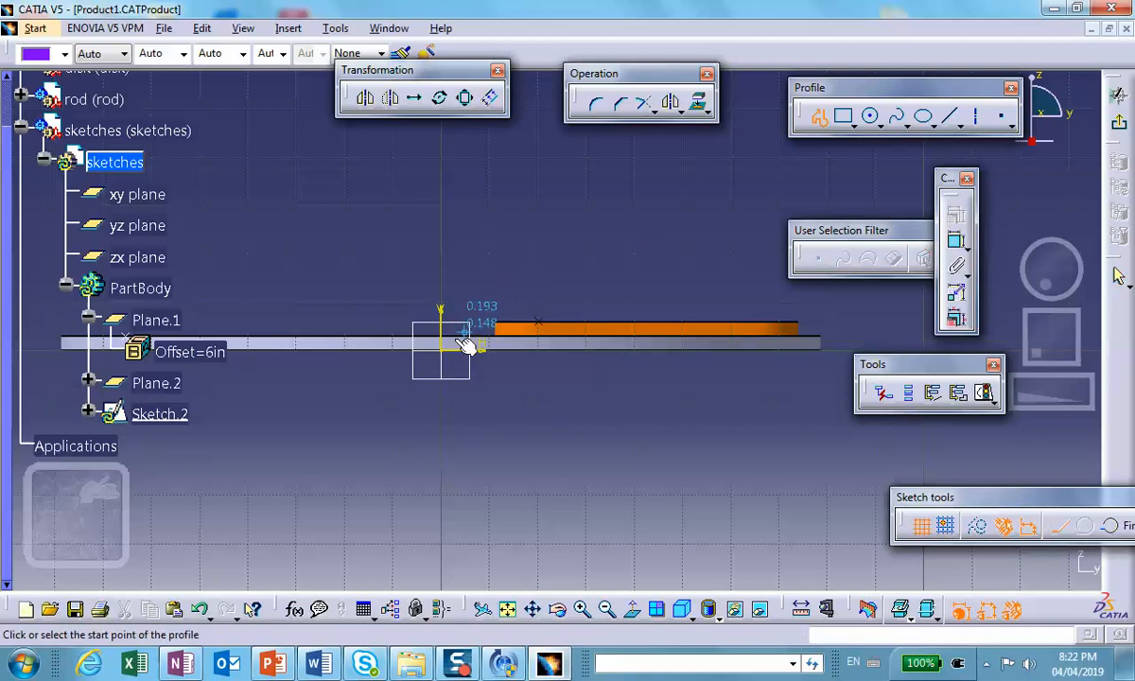
pyautogui.click(441, 347)
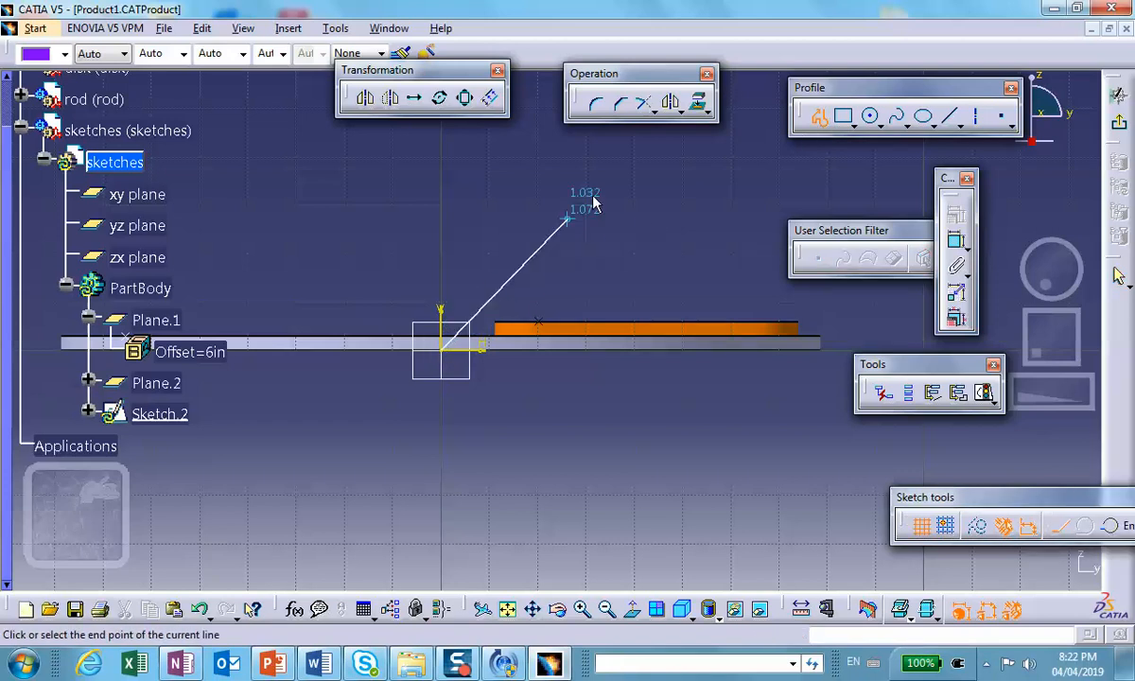
pyautogui.click(544, 199)
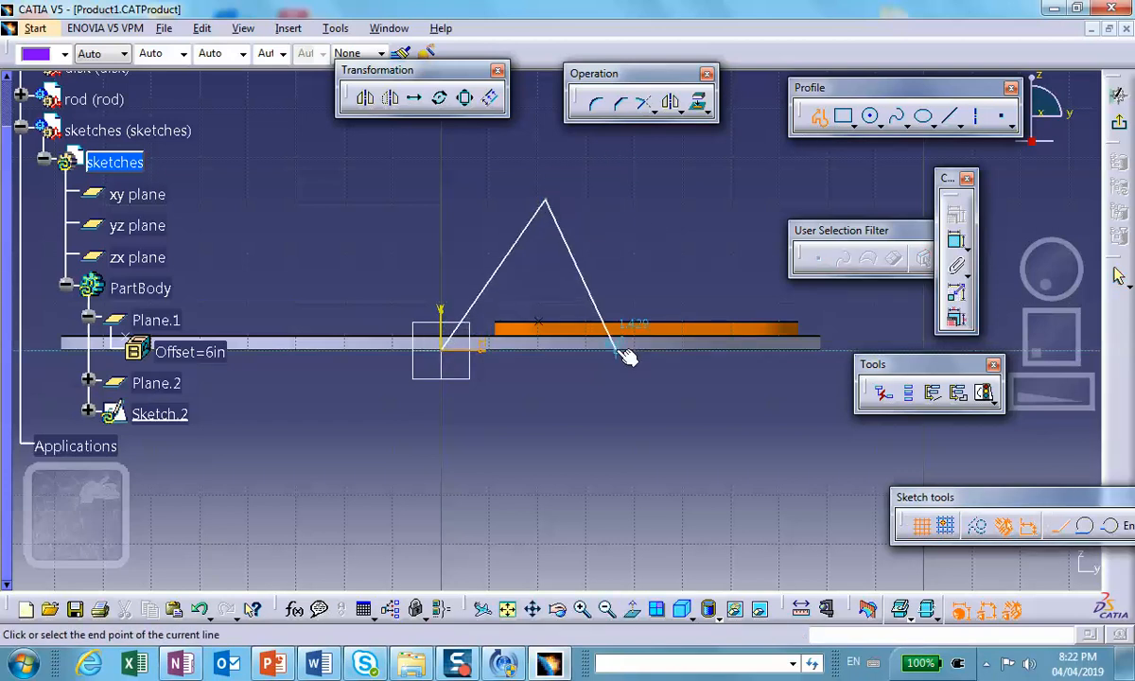
pyautogui.click(615, 346)
pyautogui.moveTo(619, 347); pyautogui.dragTo(390, 336, button='middle')
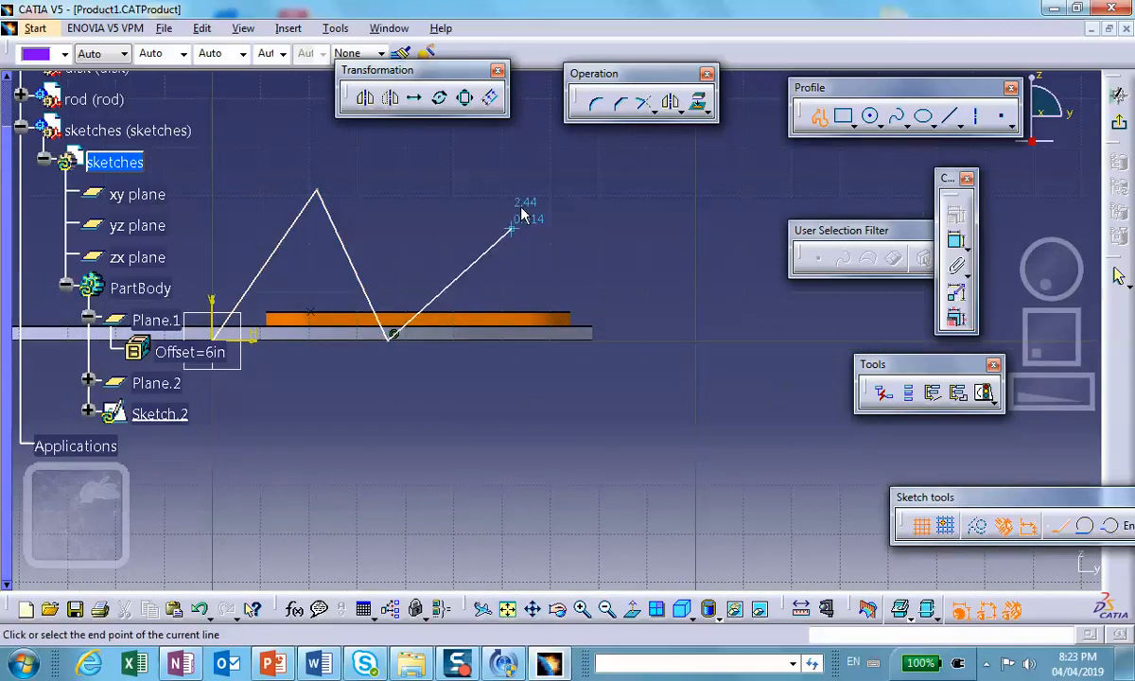
pyautogui.doubleClick(588, 165)
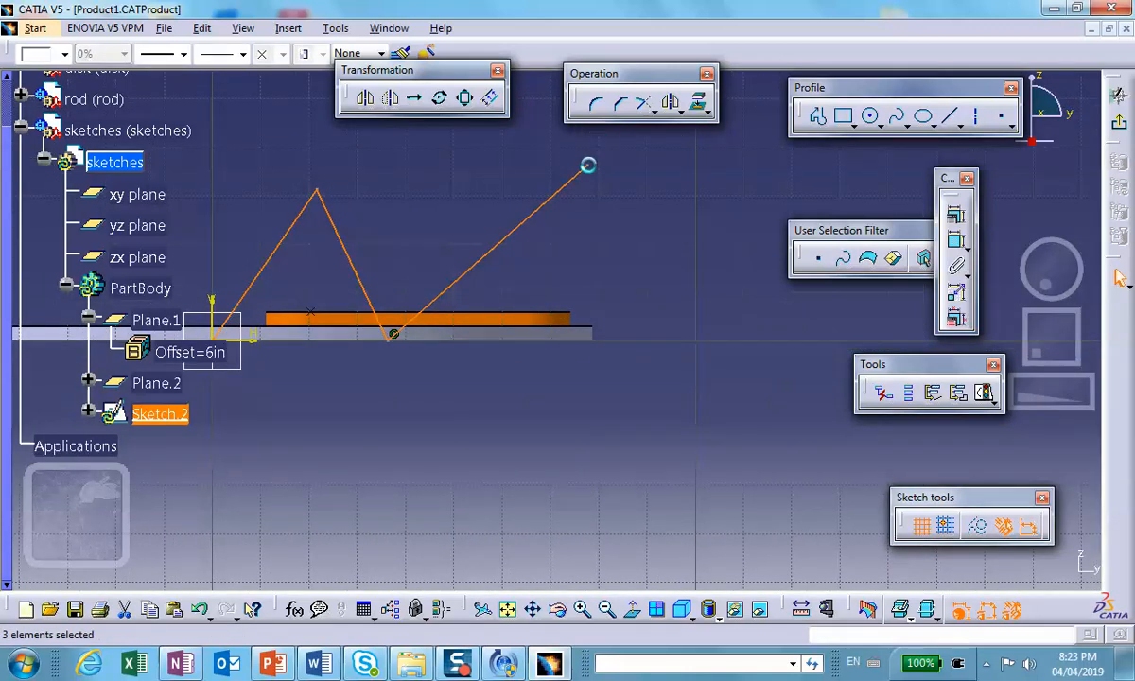
# Try to dimension the distance between the sketch origin and the profile's first peak, and delete that dimension.
pyautogui.moveTo(646, 228); pyautogui.dragTo(738, 246, button='middle')
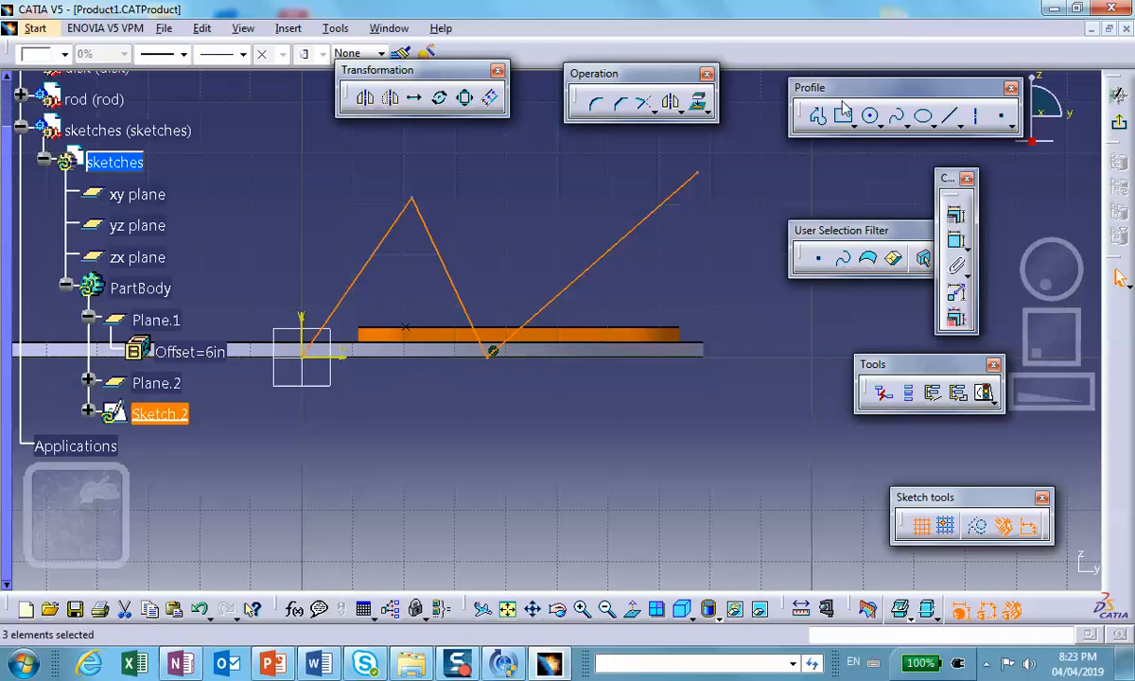
pyautogui.click(952, 242)
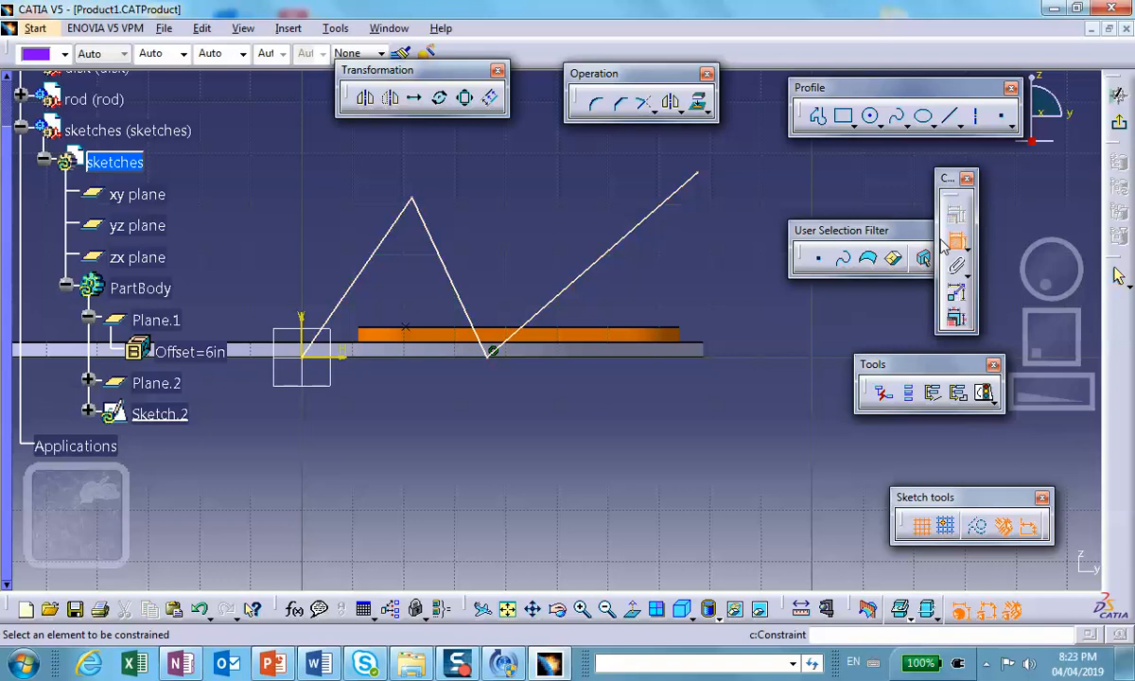
pyautogui.click(302, 360)
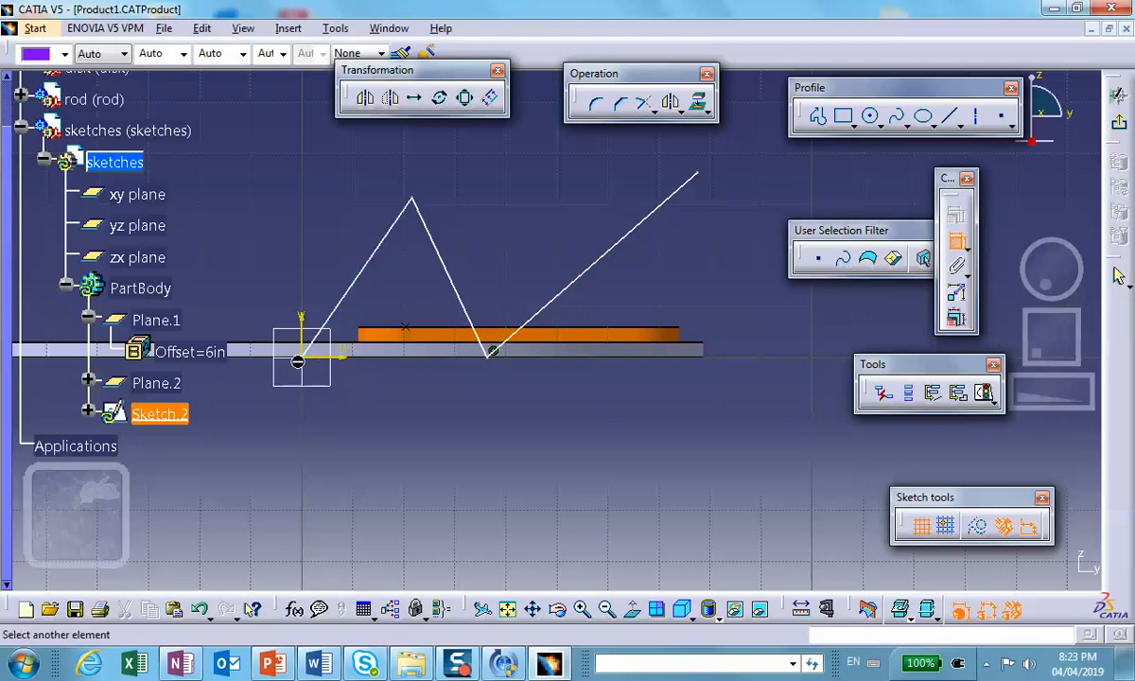
pyautogui.click(421, 205)
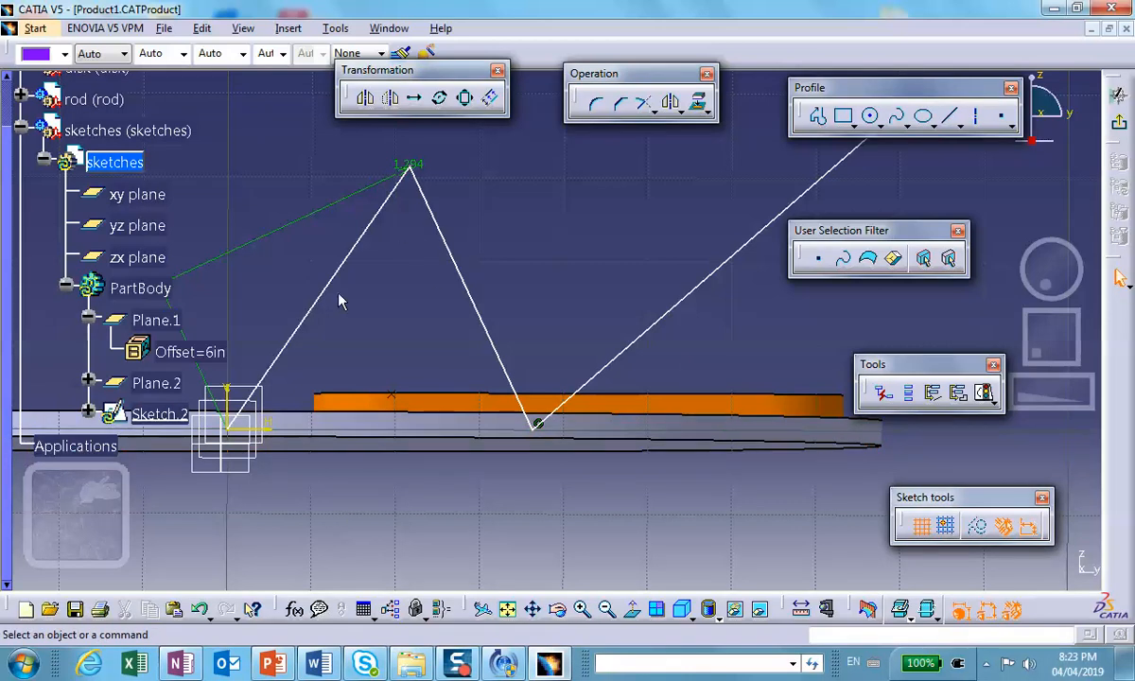
pyautogui.click(333, 208)
pyautogui.rightClick(338, 204)
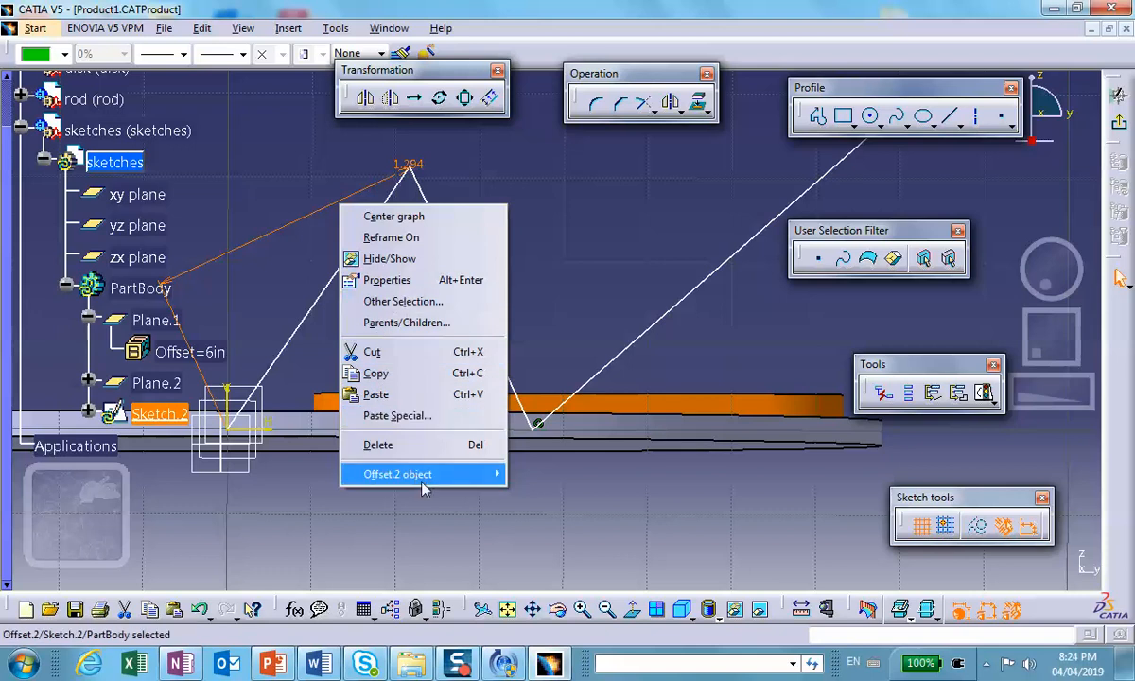
pyautogui.moveTo(426, 478)
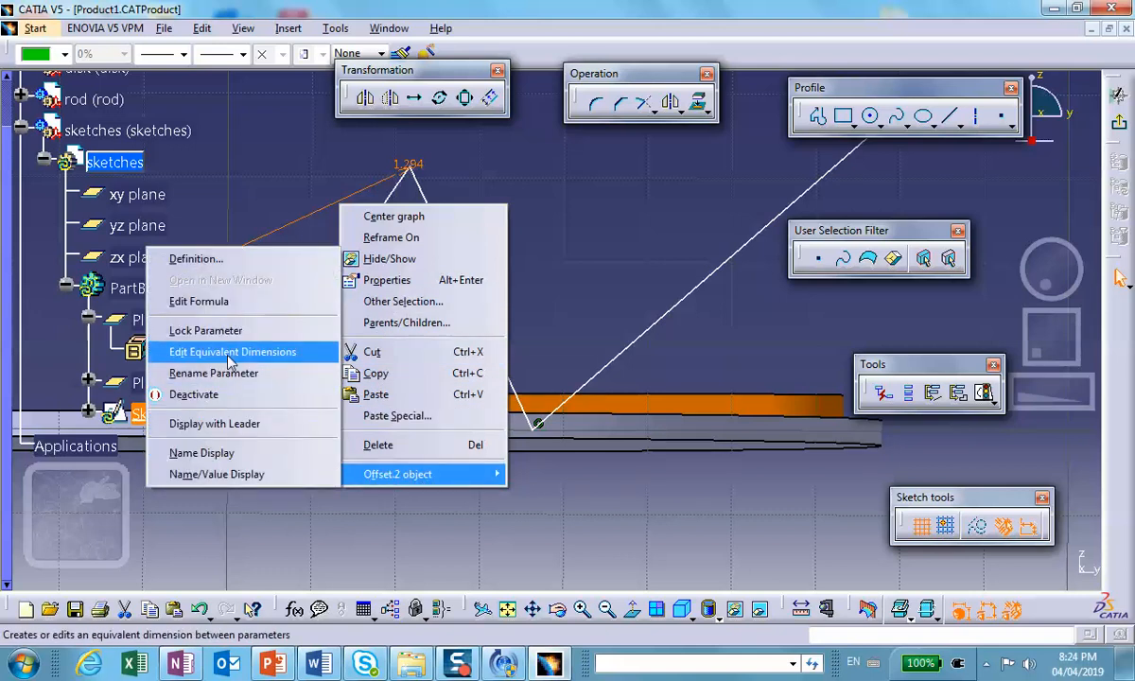
pyautogui.click(280, 573)
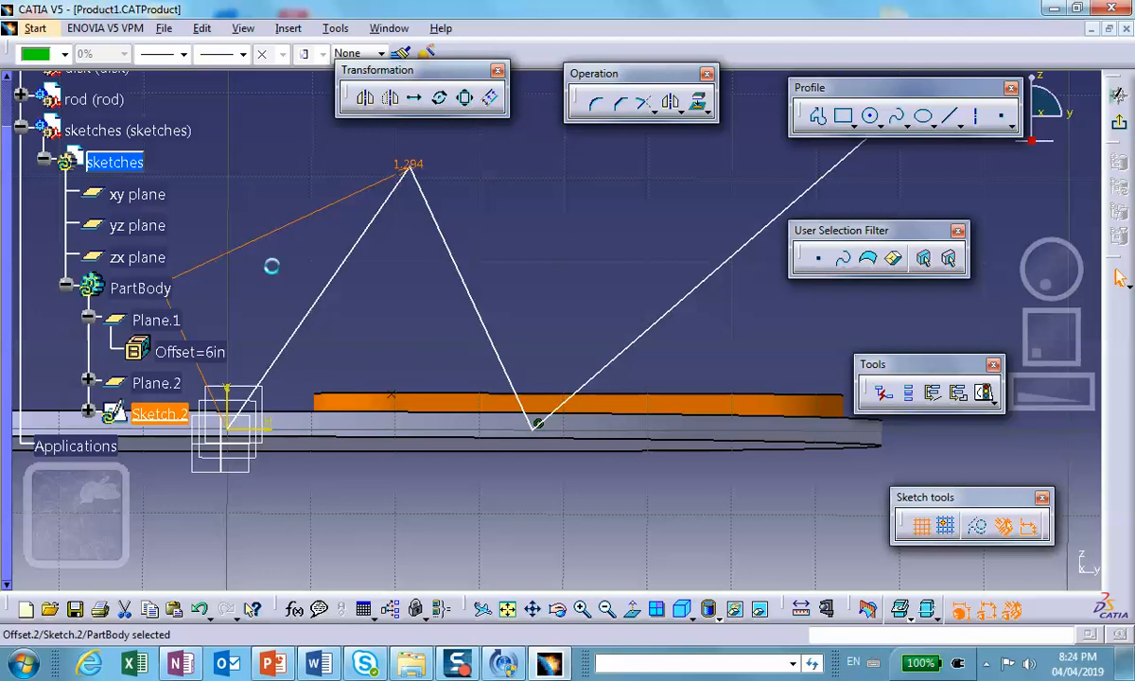
pyautogui.press('Delete')
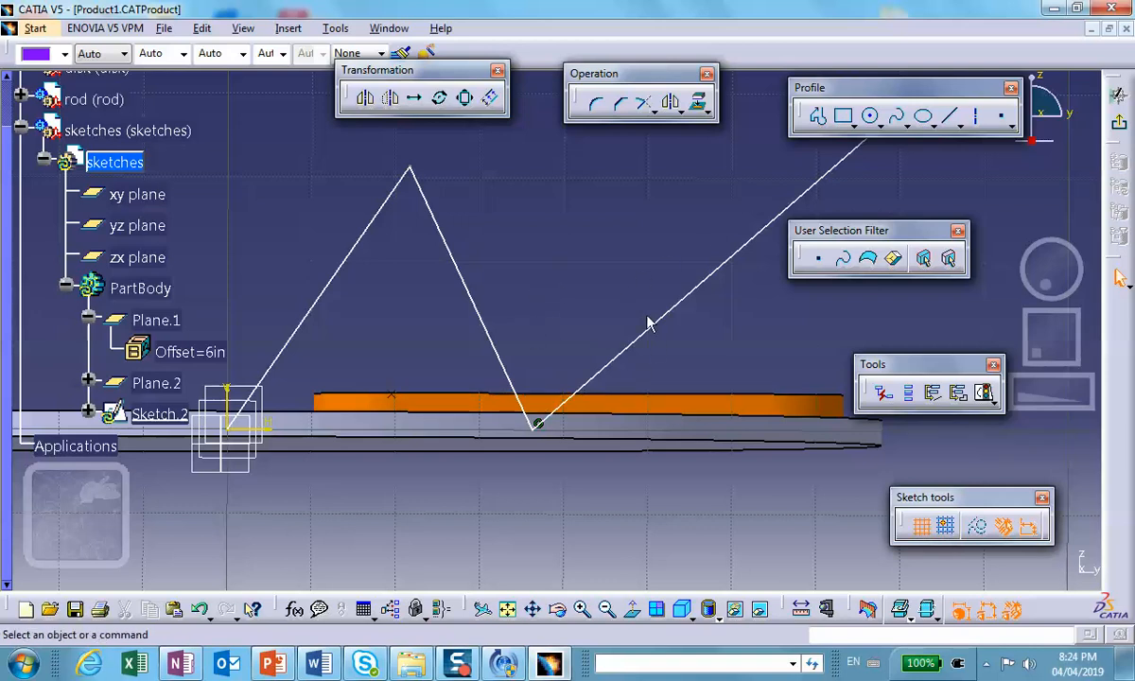
# Restore the contents and positions of all toolbars through the Customize settings.
pyautogui.click(248, 29)
pyautogui.moveTo(241, 49)
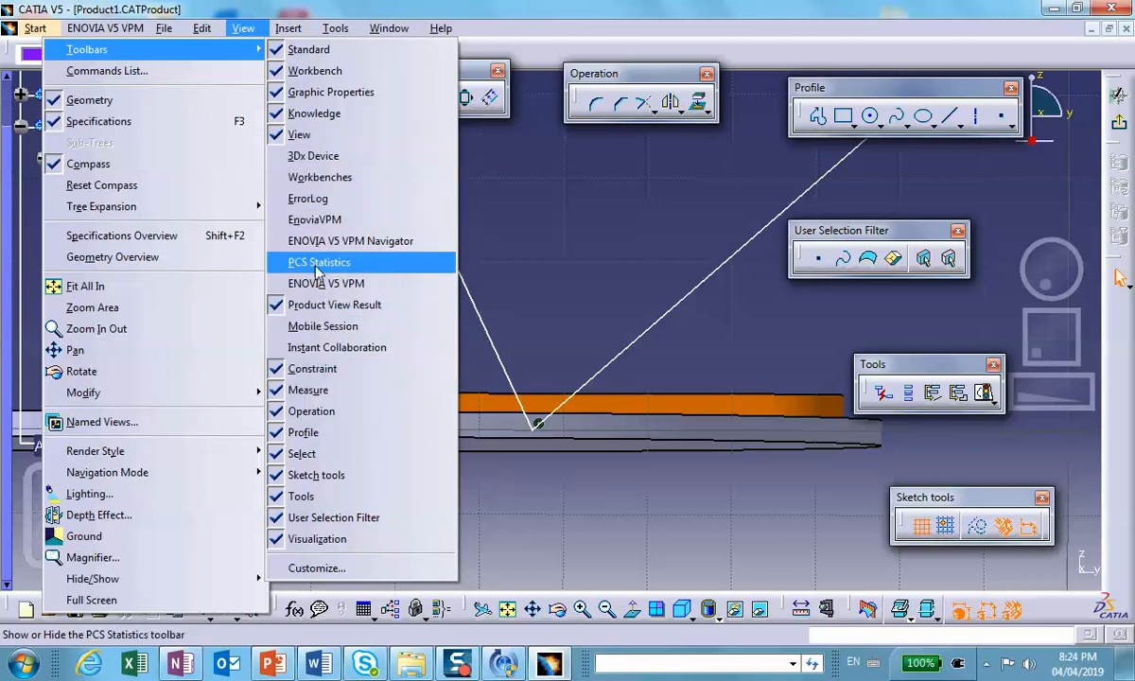
pyautogui.click(607, 260)
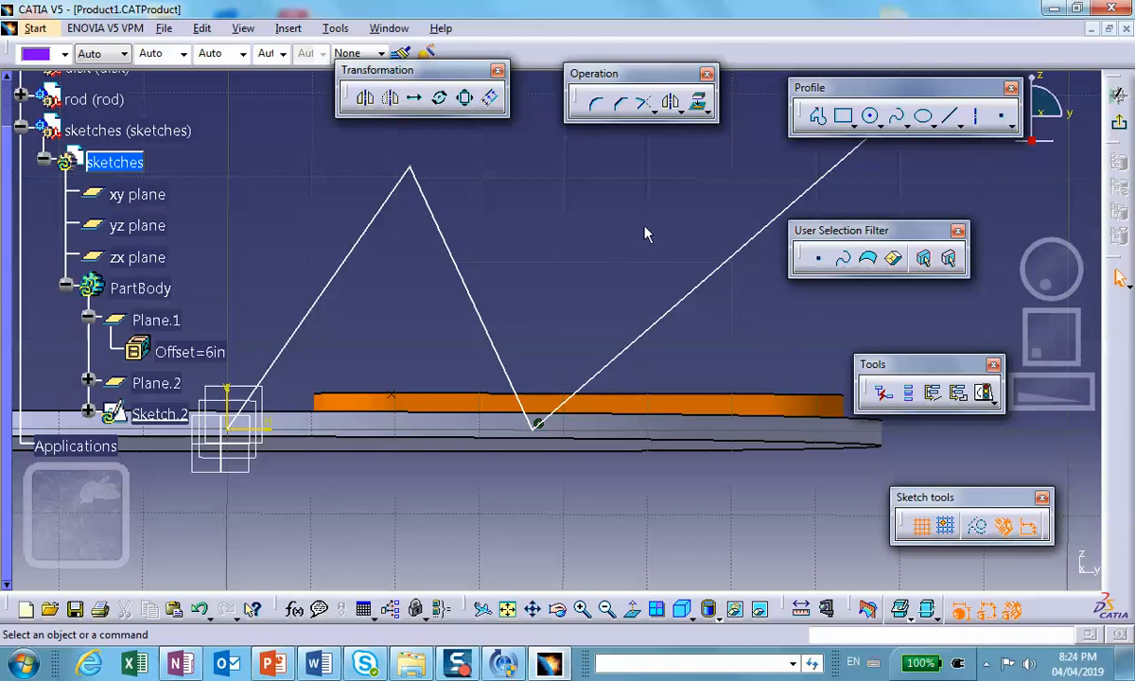
pyautogui.click(345, 31)
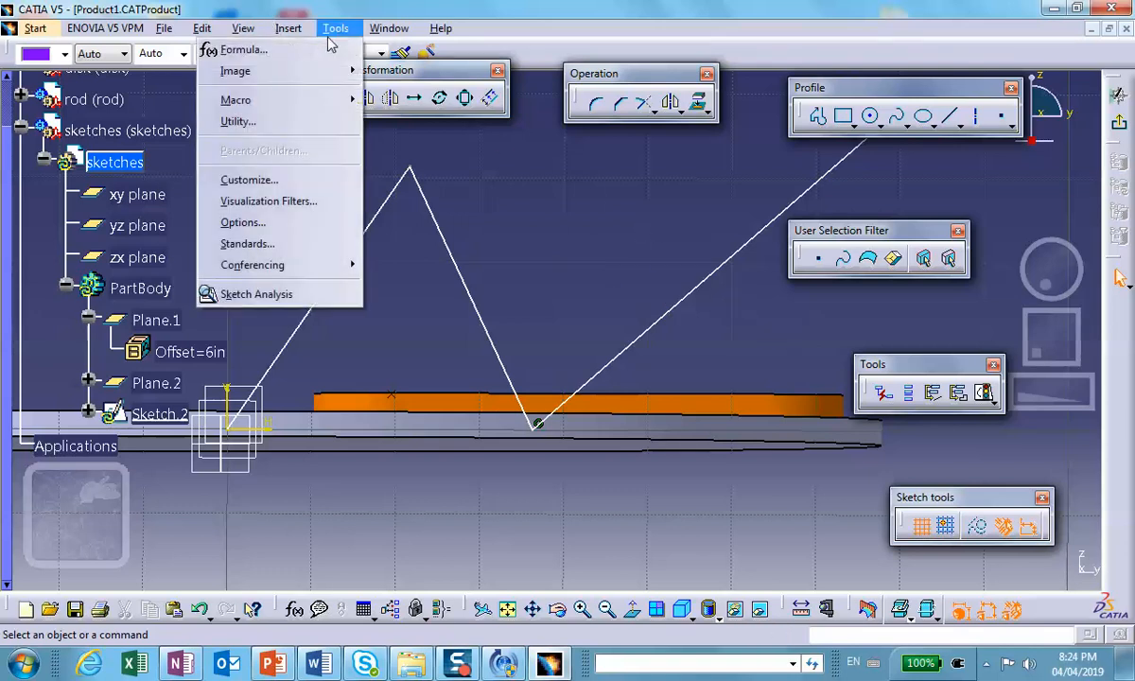
pyautogui.click(265, 180)
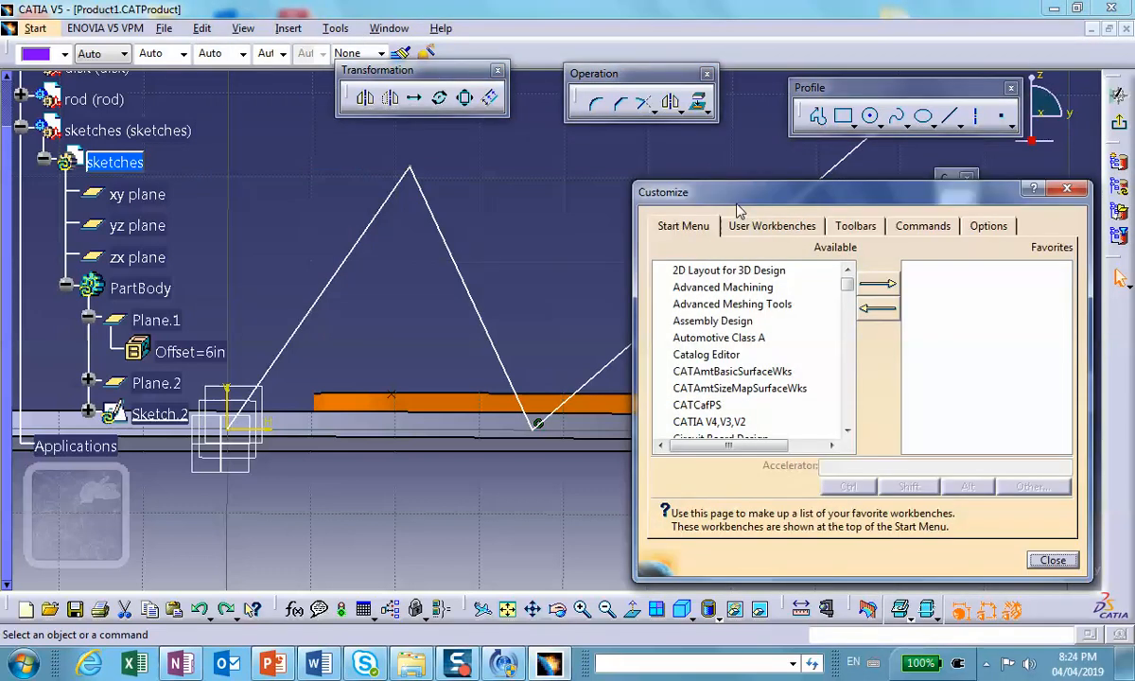
pyautogui.click(857, 227)
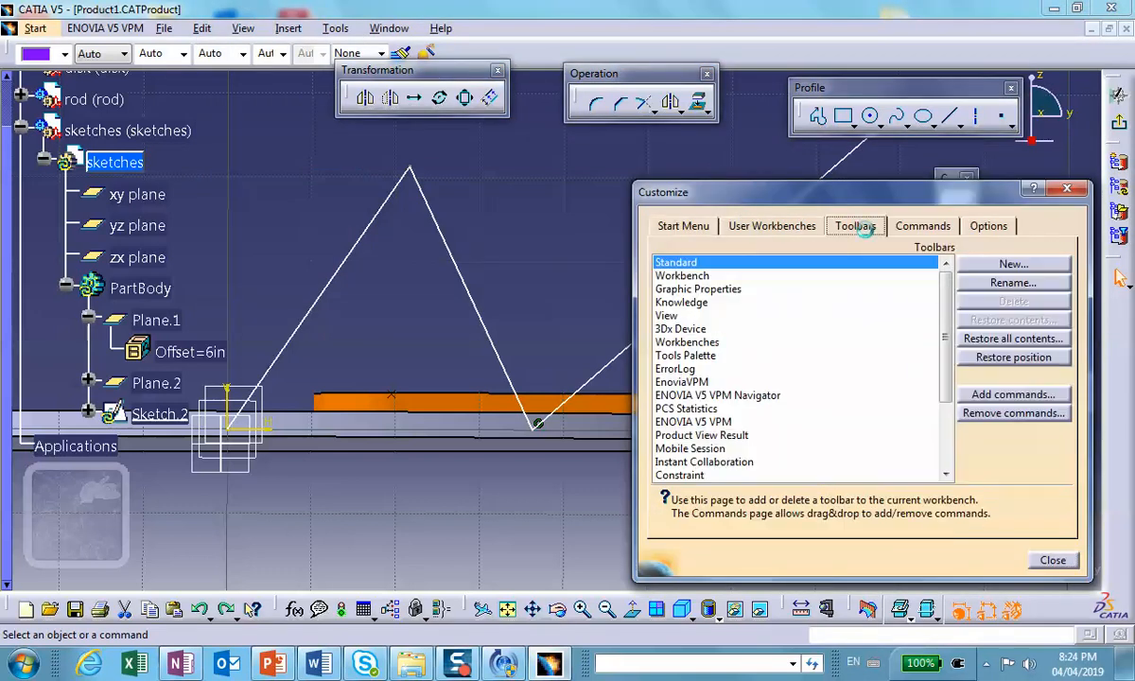
pyautogui.click(965, 340)
pyautogui.click(557, 369)
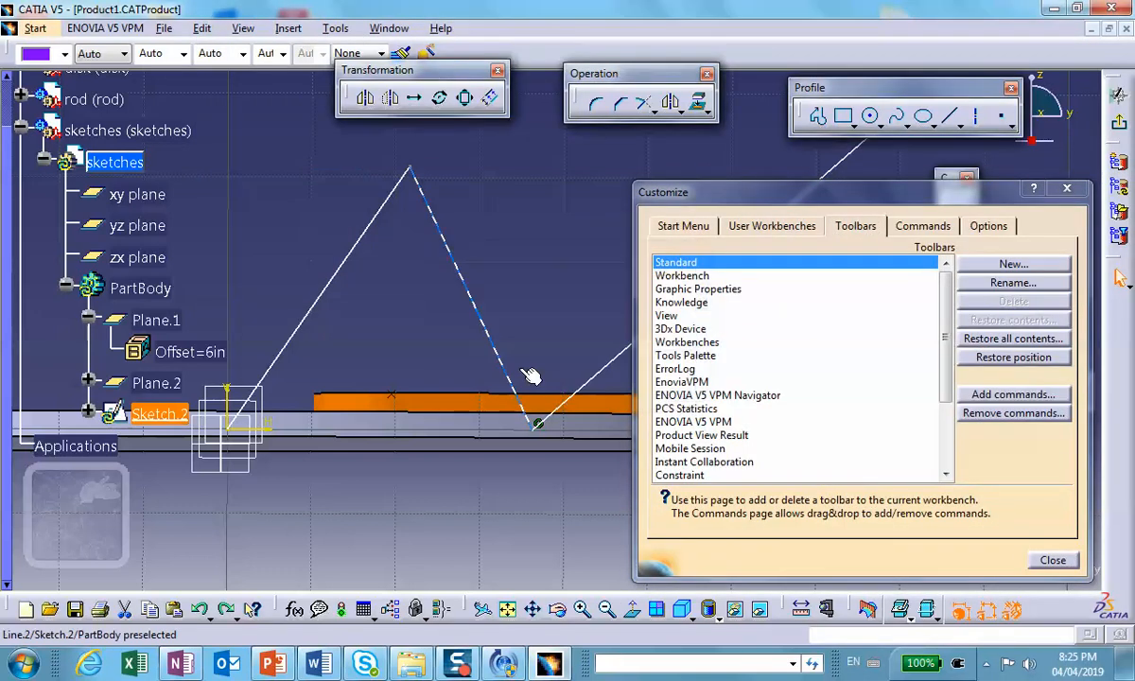
pyautogui.click(967, 356)
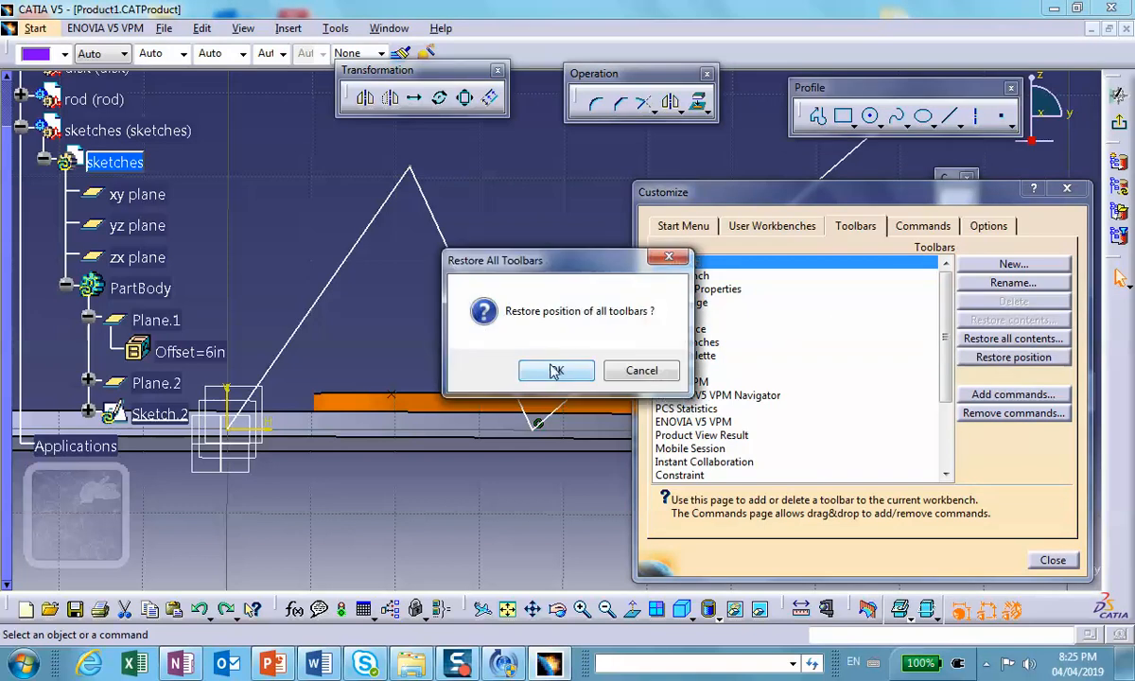
pyautogui.click(522, 372)
pyautogui.click(1052, 559)
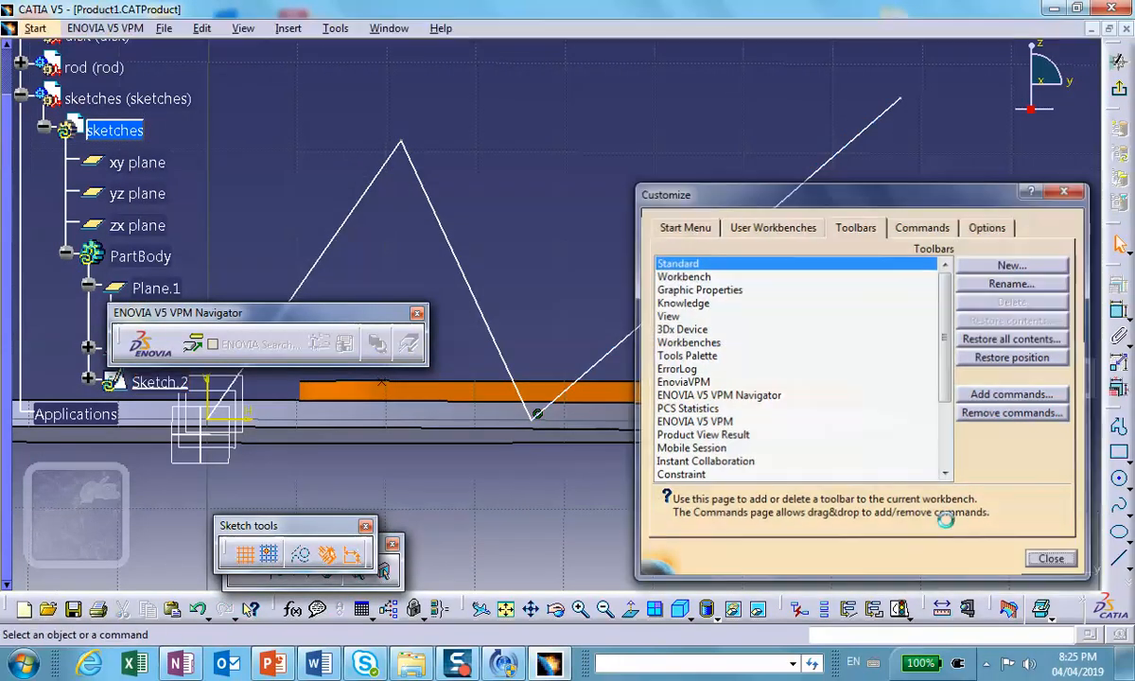
# Close the ENOVIA V5 VPM Navigator toolbar and arrange the Sketch tools and Constraint toolbars as floating toolbars clear of the profile.
pyautogui.click(417, 313)
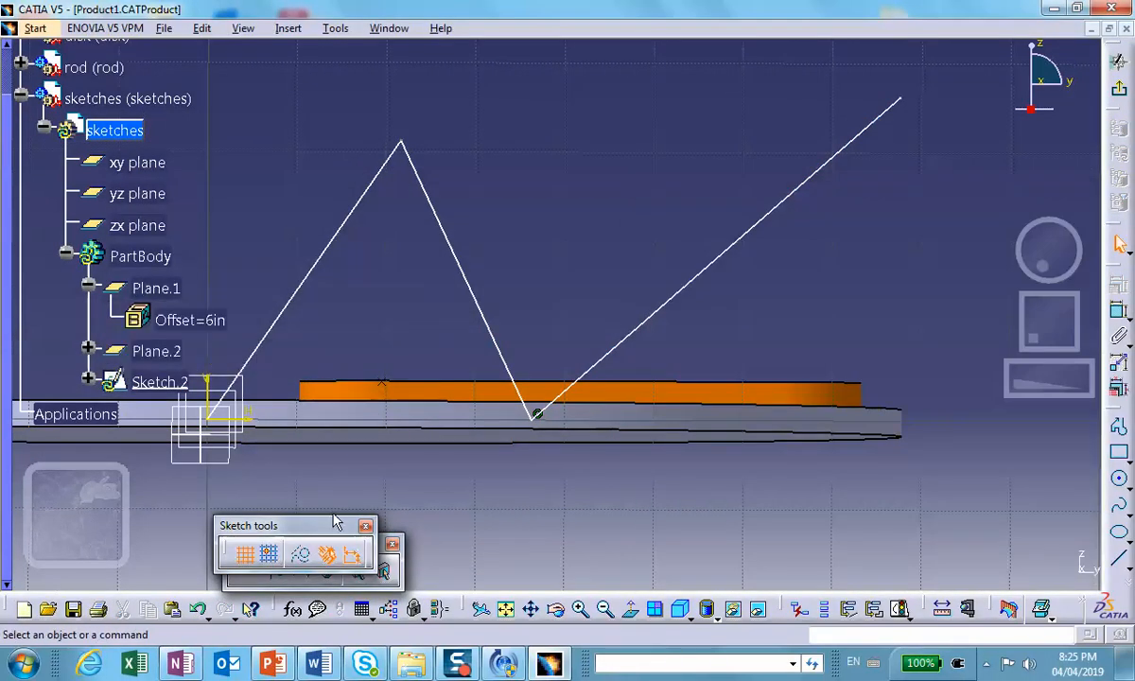
pyautogui.moveTo(303, 527); pyautogui.dragTo(634, 559)
pyautogui.moveTo(1117, 323); pyautogui.dragTo(650, 47)
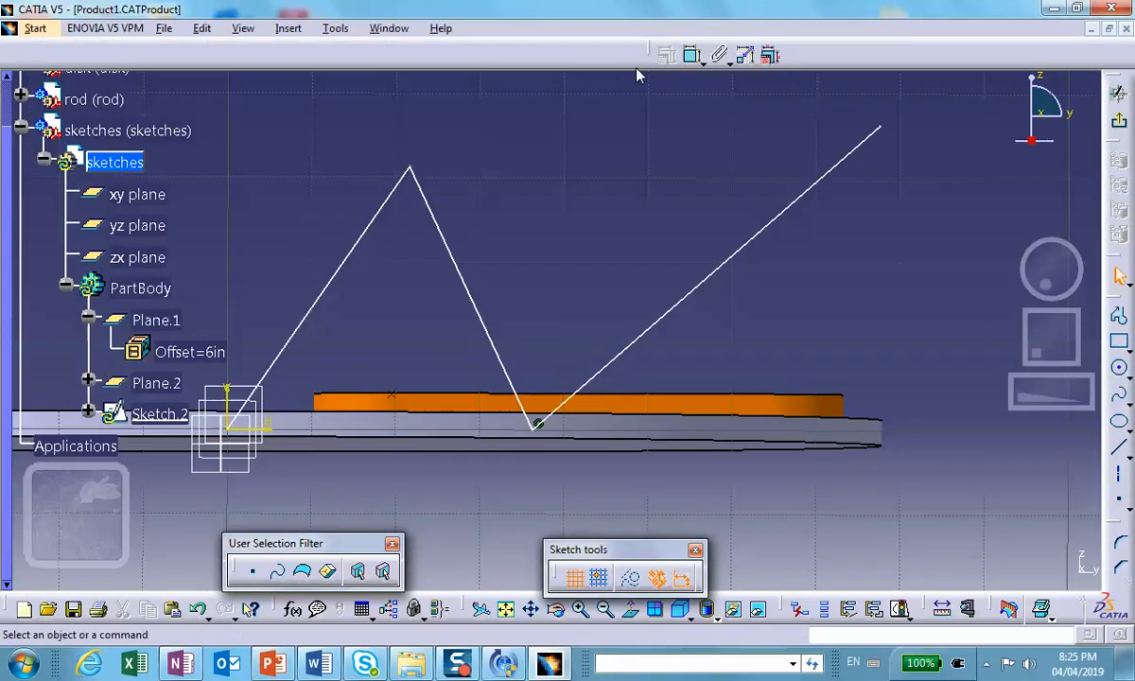
pyautogui.moveTo(657, 54); pyautogui.dragTo(610, 113)
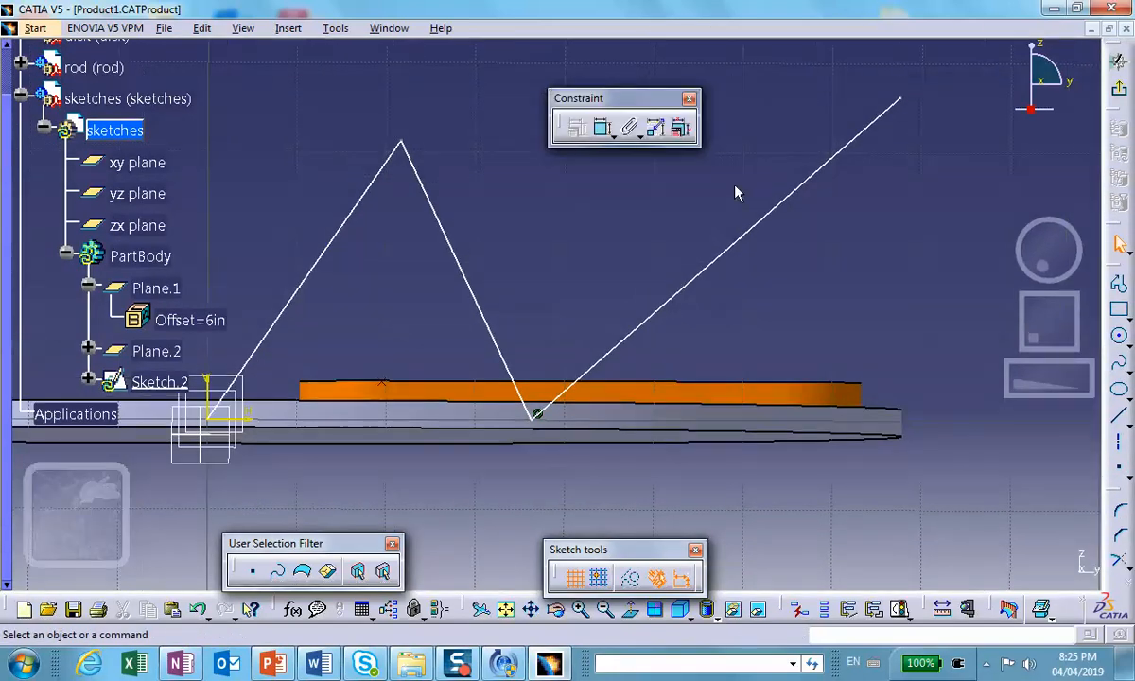
pyautogui.moveTo(489, 198); pyautogui.dragTo(628, 217, button='middle')
pyautogui.click(601, 131)
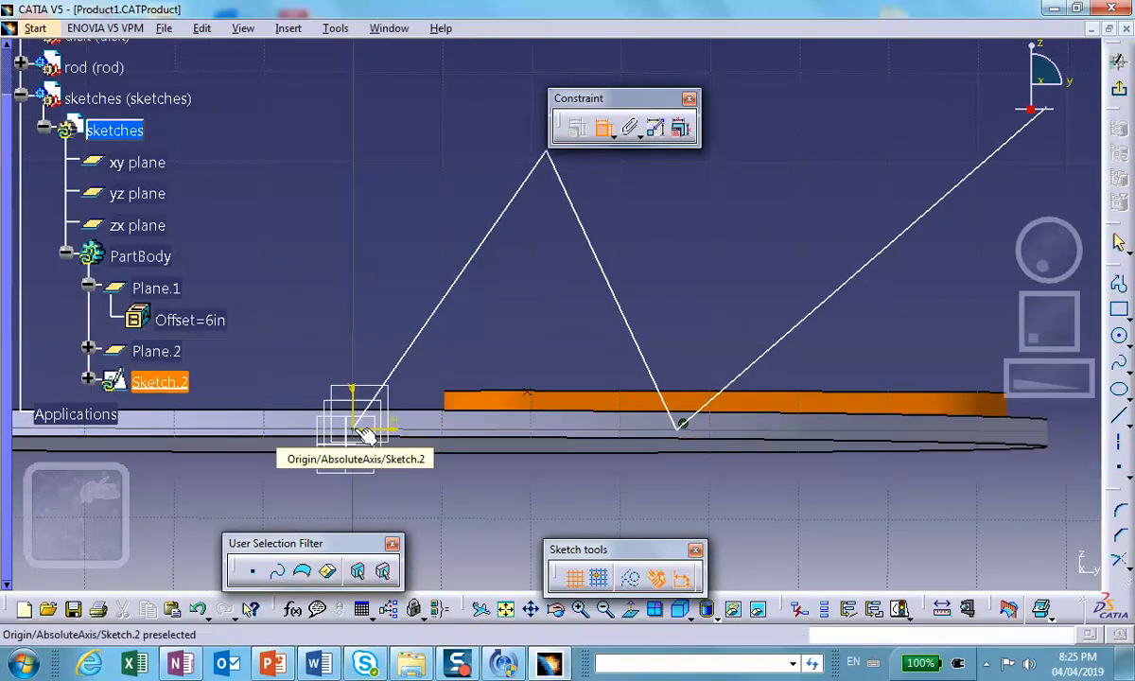
pyautogui.moveTo(622, 172); pyautogui.dragTo(608, 210, button='middle')
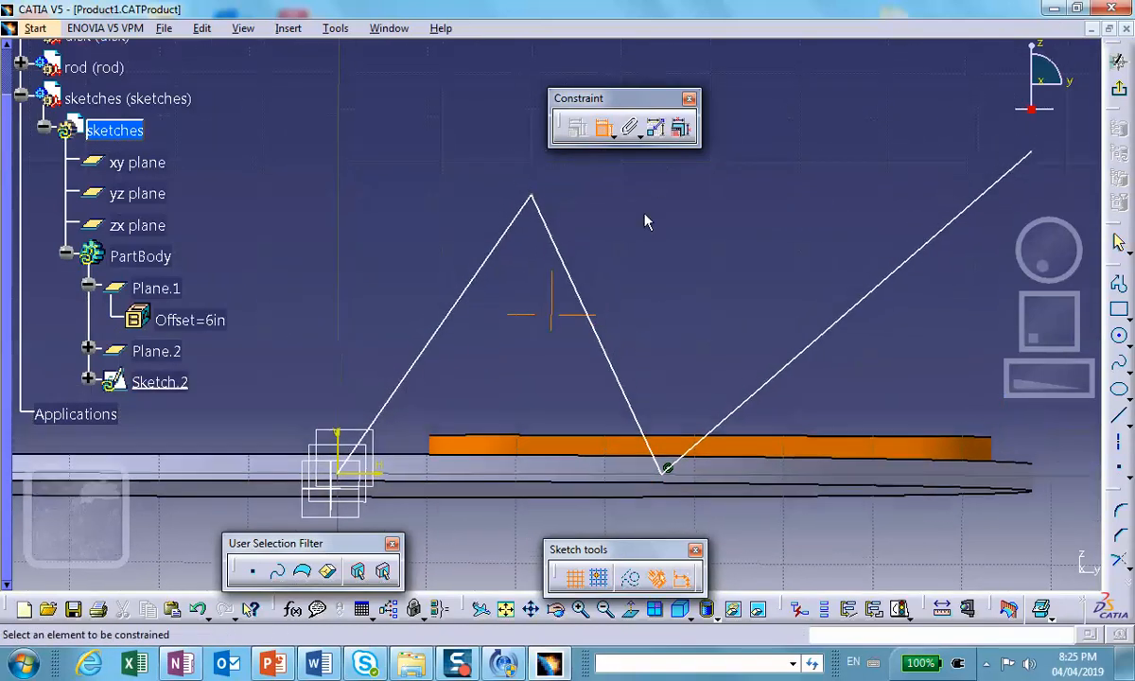
pyautogui.click(538, 207)
pyautogui.click(341, 444)
pyautogui.moveTo(416, 421); pyautogui.dragTo(471, 221, button='middle')
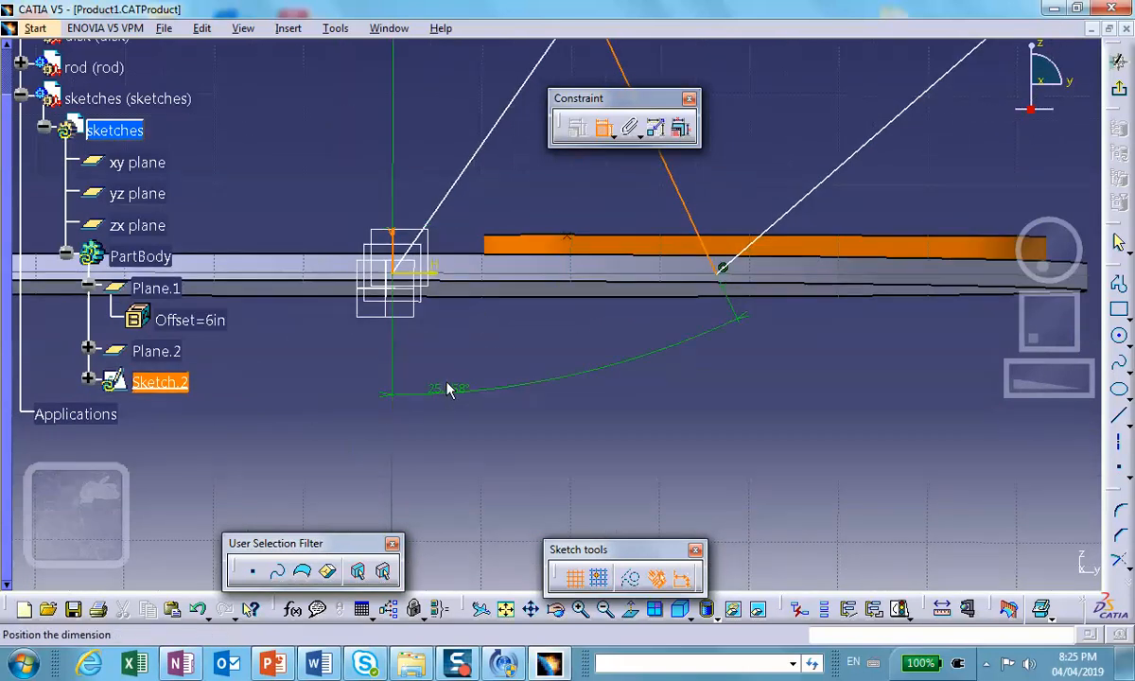
pyautogui.press('Escape')
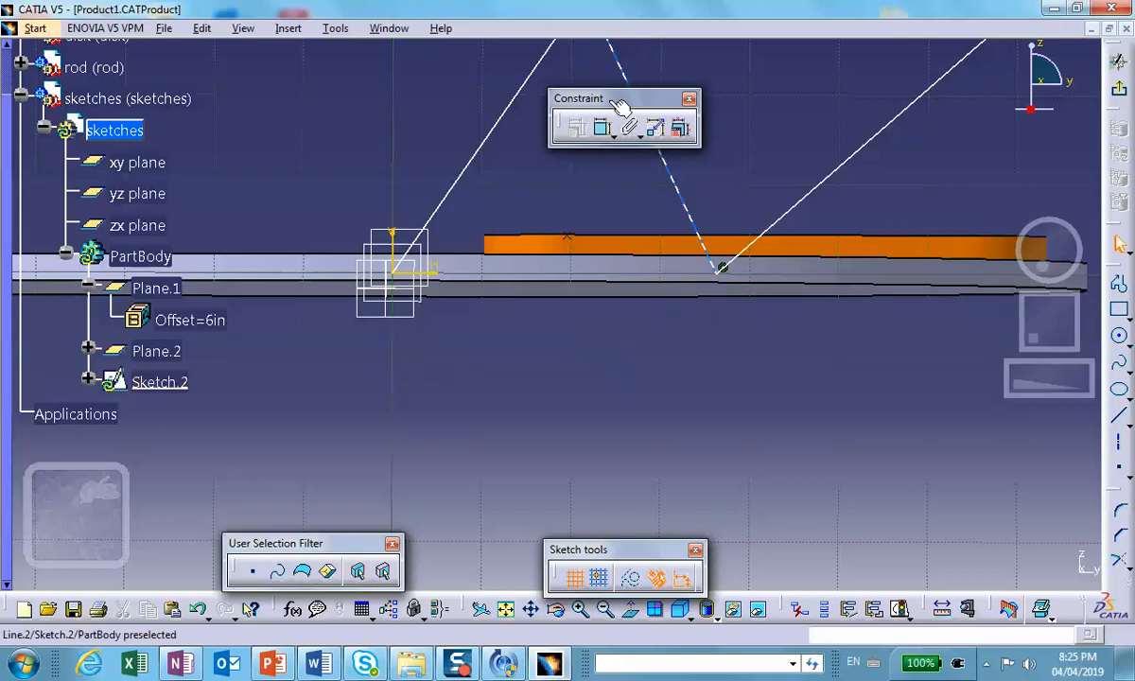
# Dimension the horizontal distance from the sketch's vertical axis to the profile's first peak, placing the dimension below the disk.
pyautogui.click(610, 136)
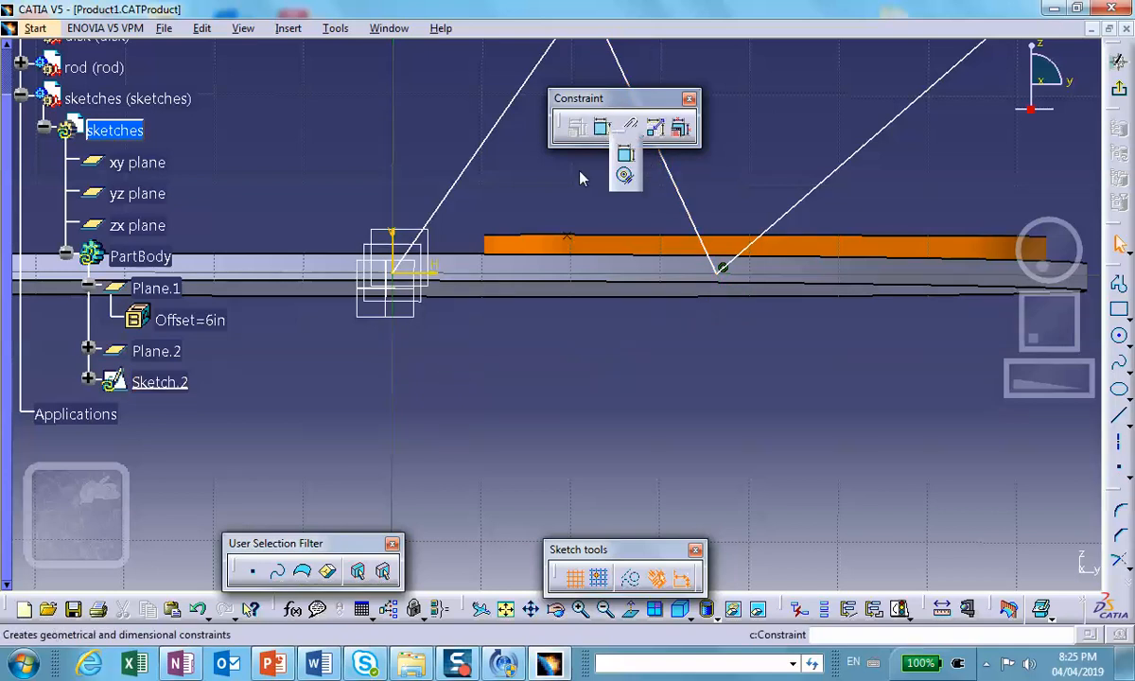
pyautogui.click(625, 156)
pyautogui.moveTo(481, 124); pyautogui.dragTo(441, 212, button='middle')
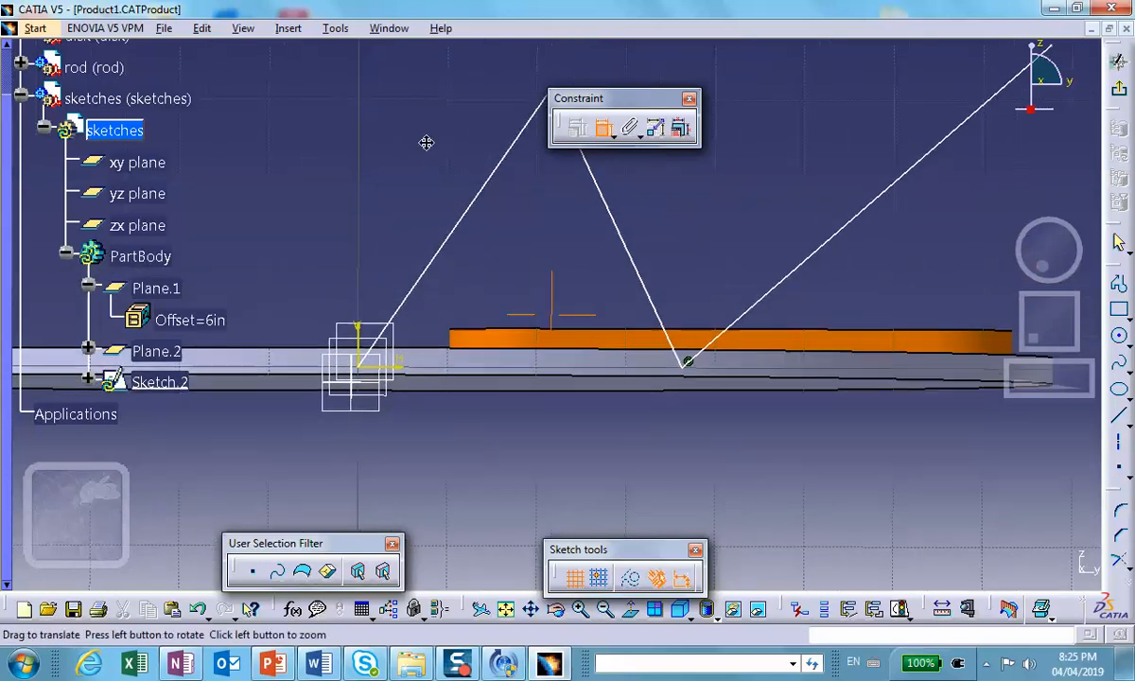
pyautogui.moveTo(437, 155); pyautogui.dragTo(393, 163, button='middle')
pyautogui.click(513, 116)
pyautogui.click(319, 346)
pyautogui.click(396, 482)
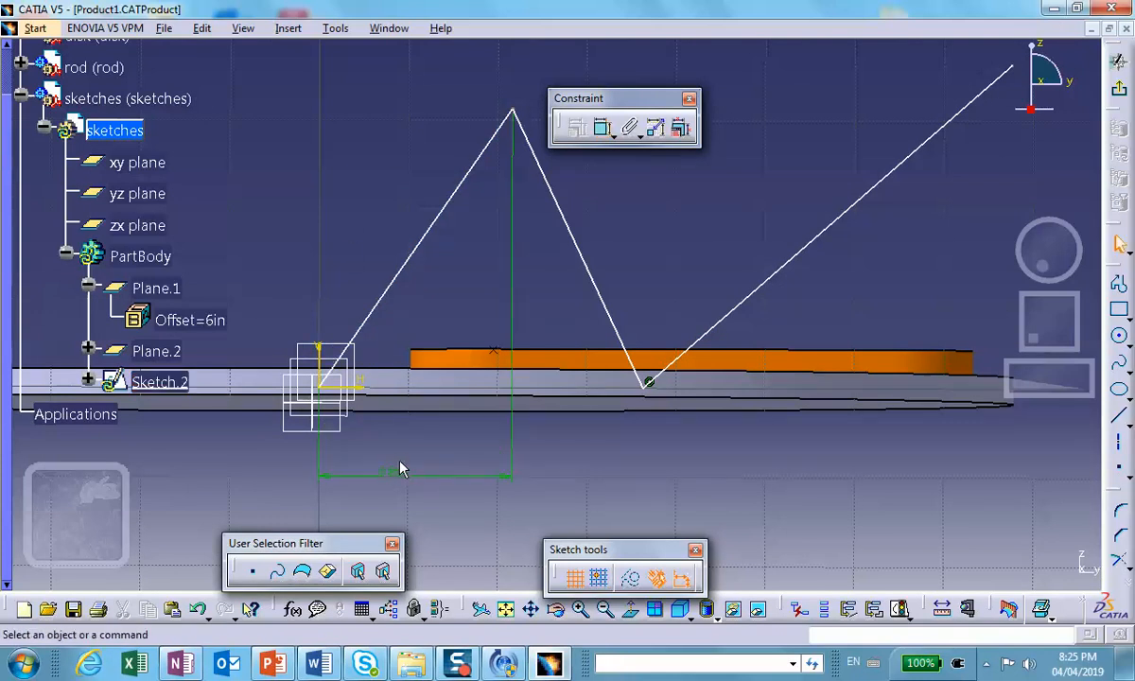
# Set the horizontal distance from the vertical axis to the profile's first peak to 0.4 in.
pyautogui.doubleClick(398, 473)
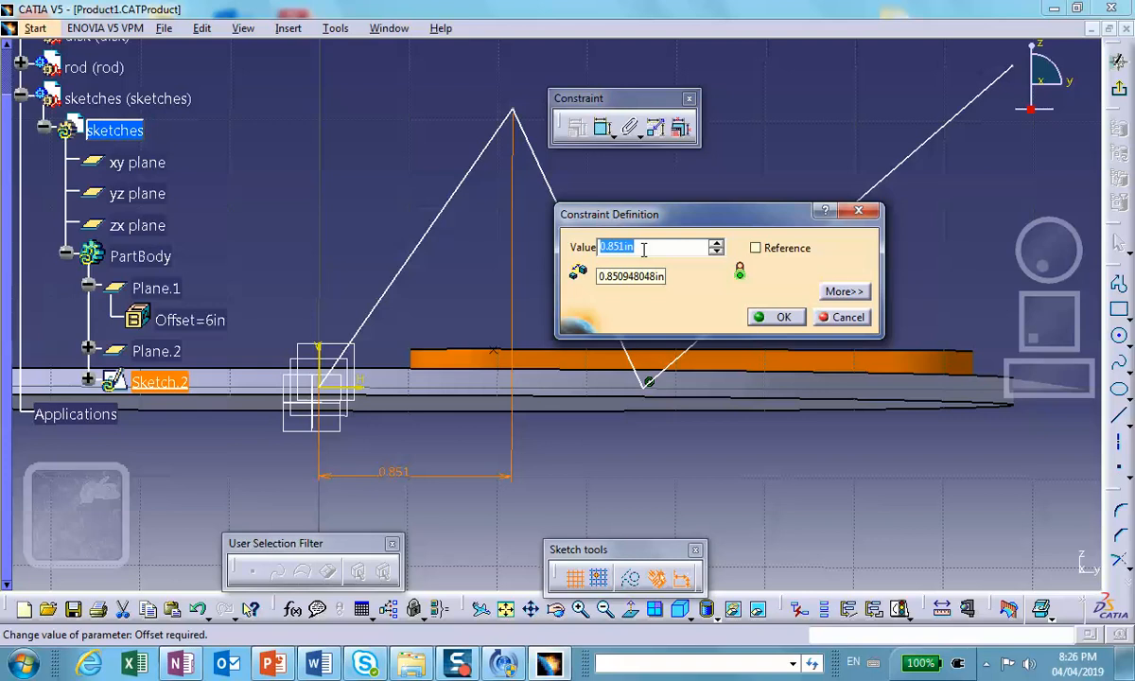
pyautogui.press('BackSpace')
pyautogui.write('.')
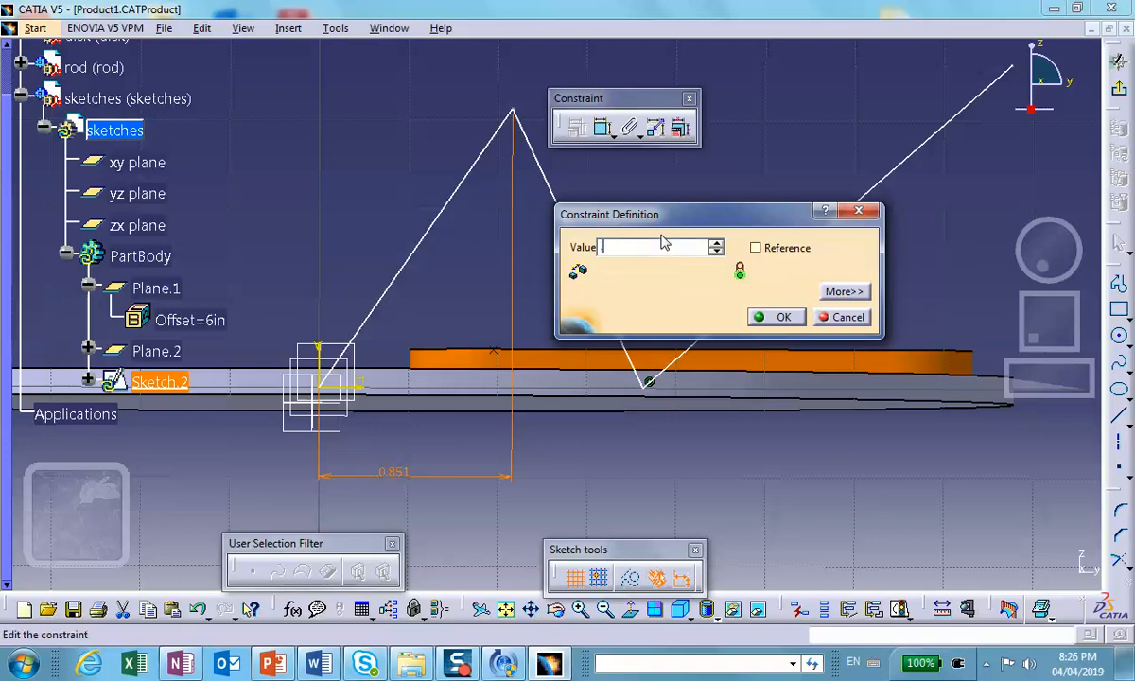
pyautogui.write('4')
pyautogui.click(780, 318)
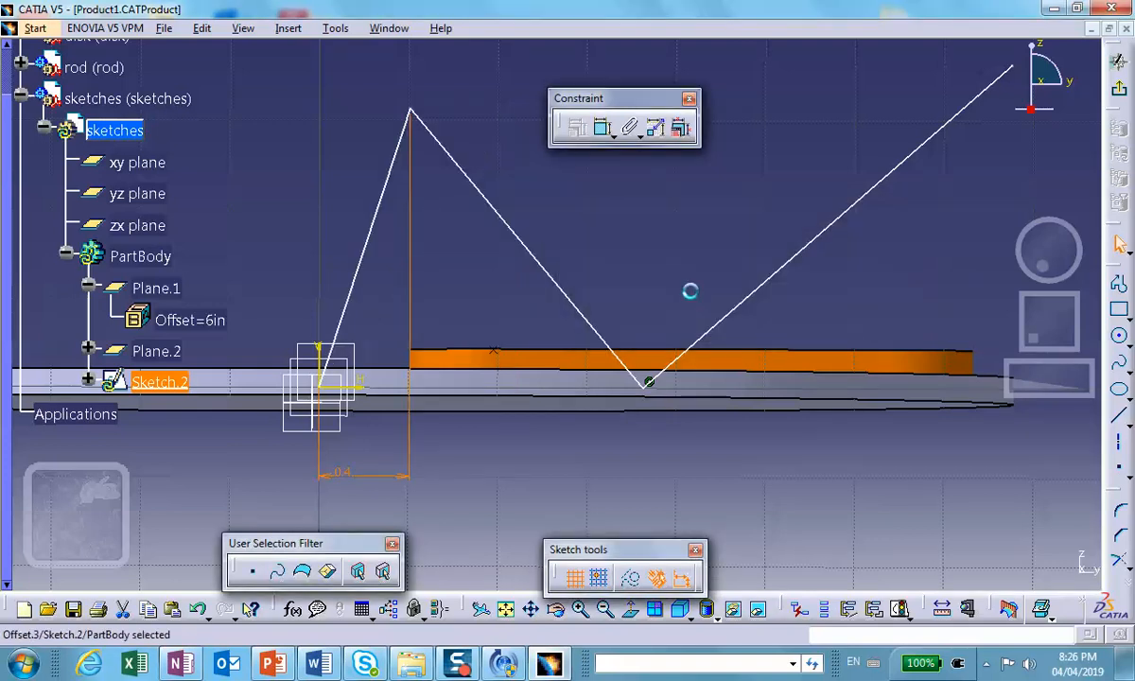
# Dimension the horizontal distance from the vertical axis to the profile's low point between the two peaks as 0.8 in.
pyautogui.click(603, 128)
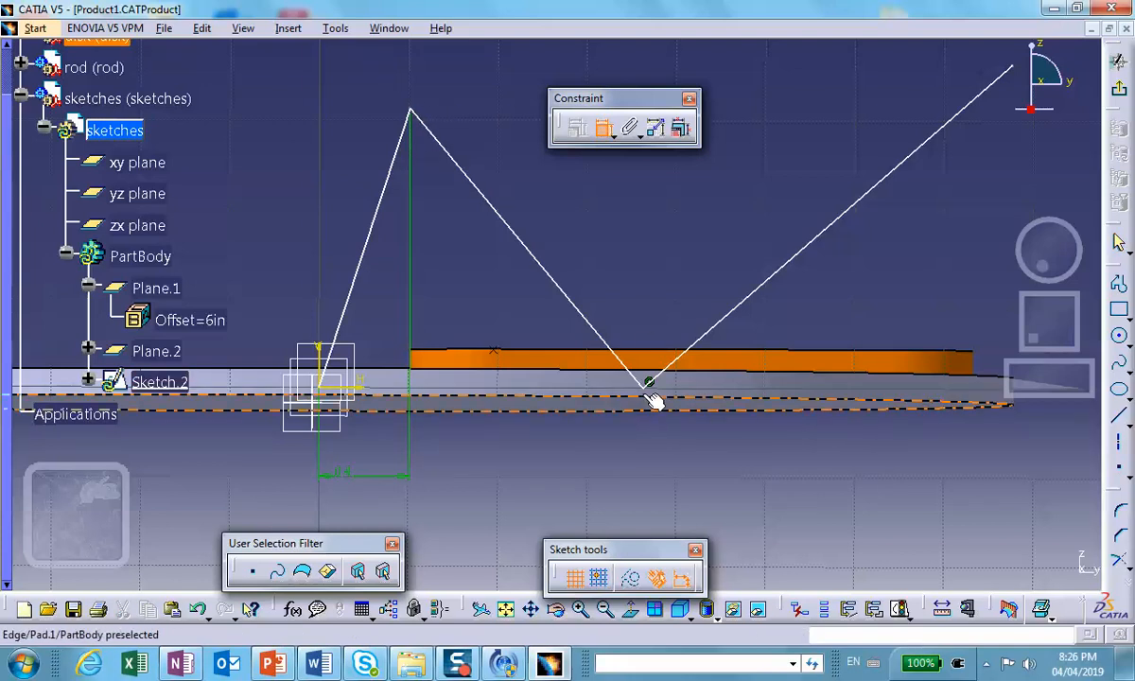
pyautogui.click(620, 364)
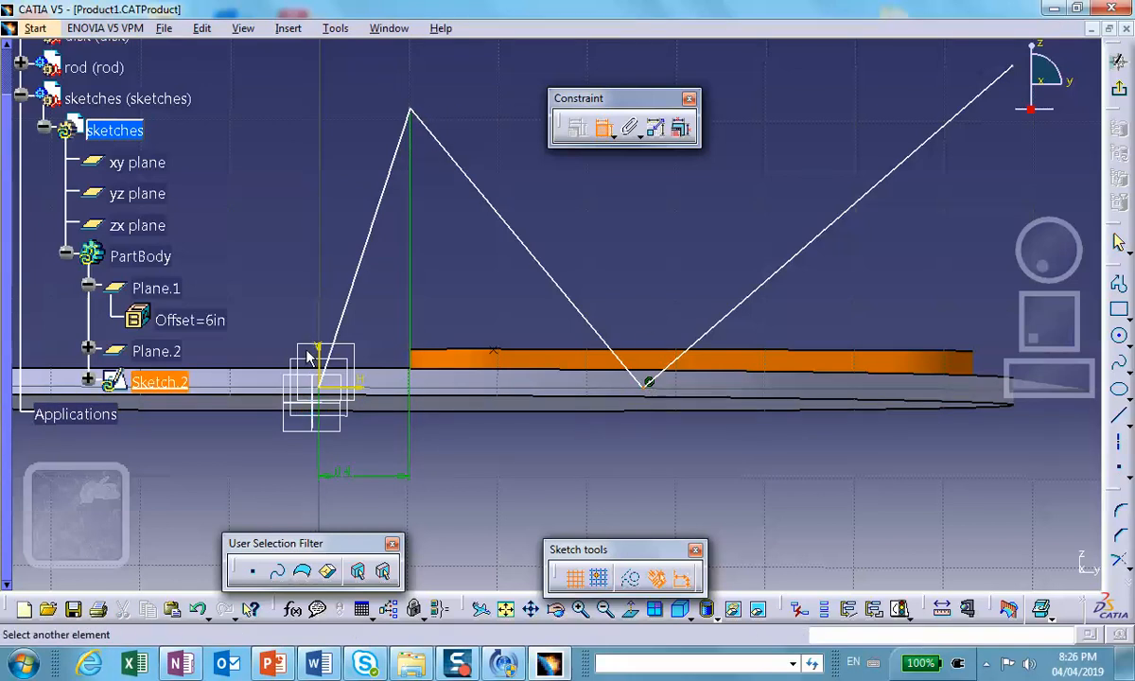
pyautogui.click(324, 356)
pyautogui.click(498, 473)
pyautogui.doubleClick(497, 472)
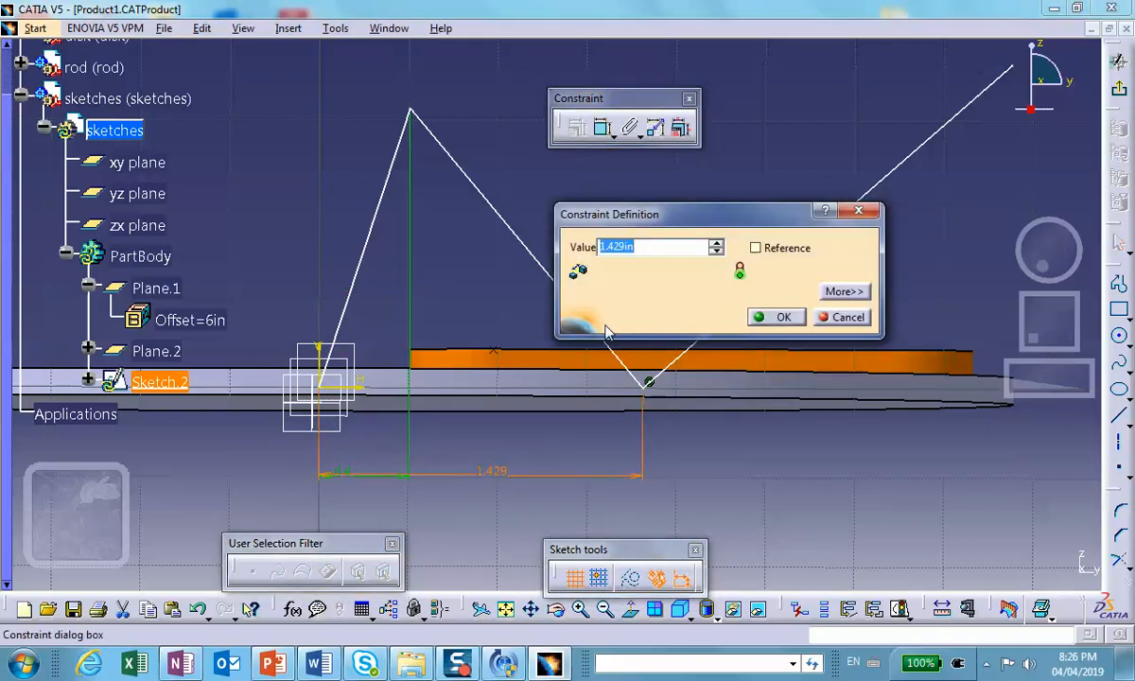
pyautogui.press('BackSpace')
pyautogui.write('.8')
pyautogui.click(770, 317)
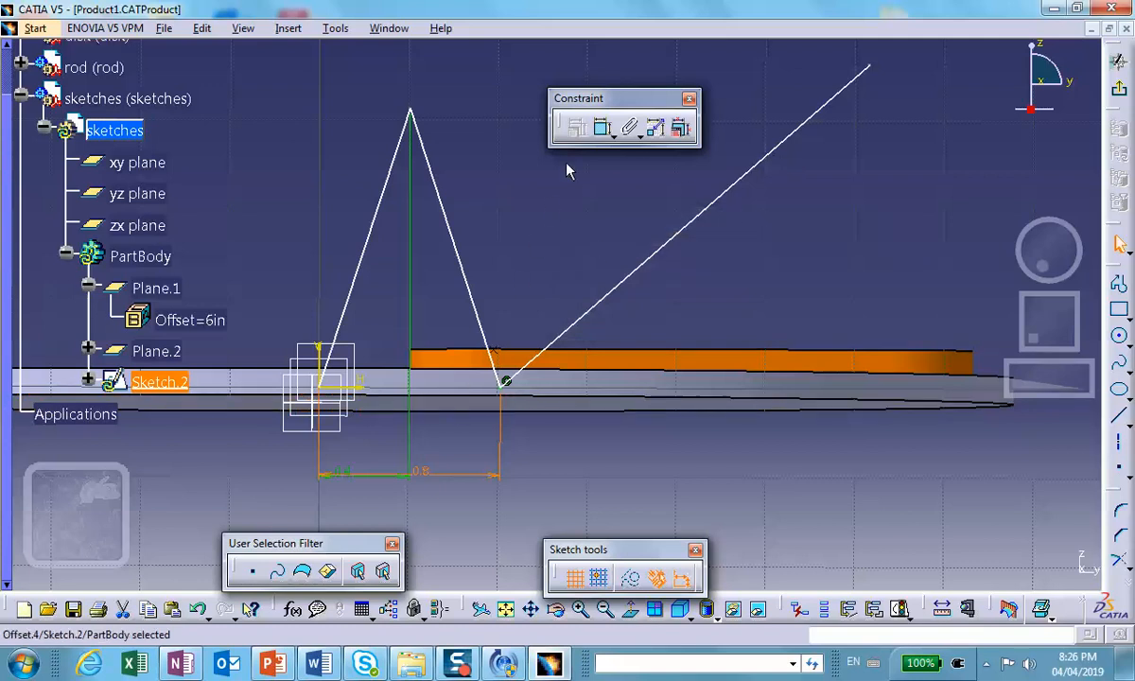
# Dimension the horizontal distance from the vertical axis to the profile's free end point as 1 in.
pyautogui.click(603, 127)
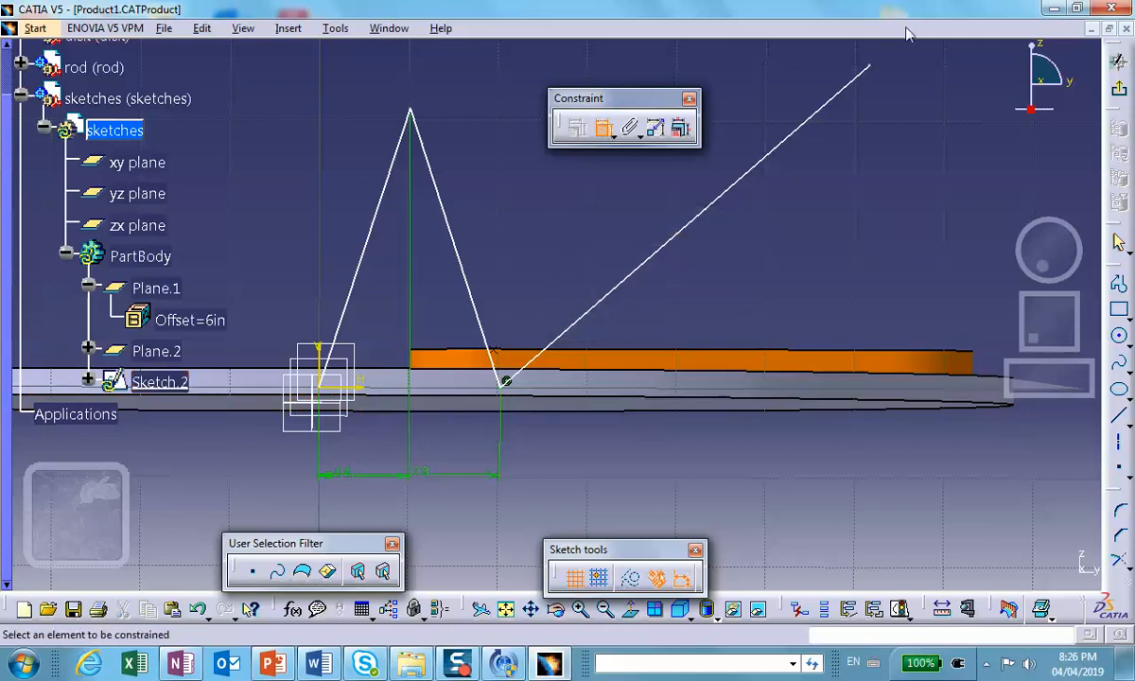
pyautogui.click(871, 71)
pyautogui.click(321, 348)
pyautogui.click(634, 494)
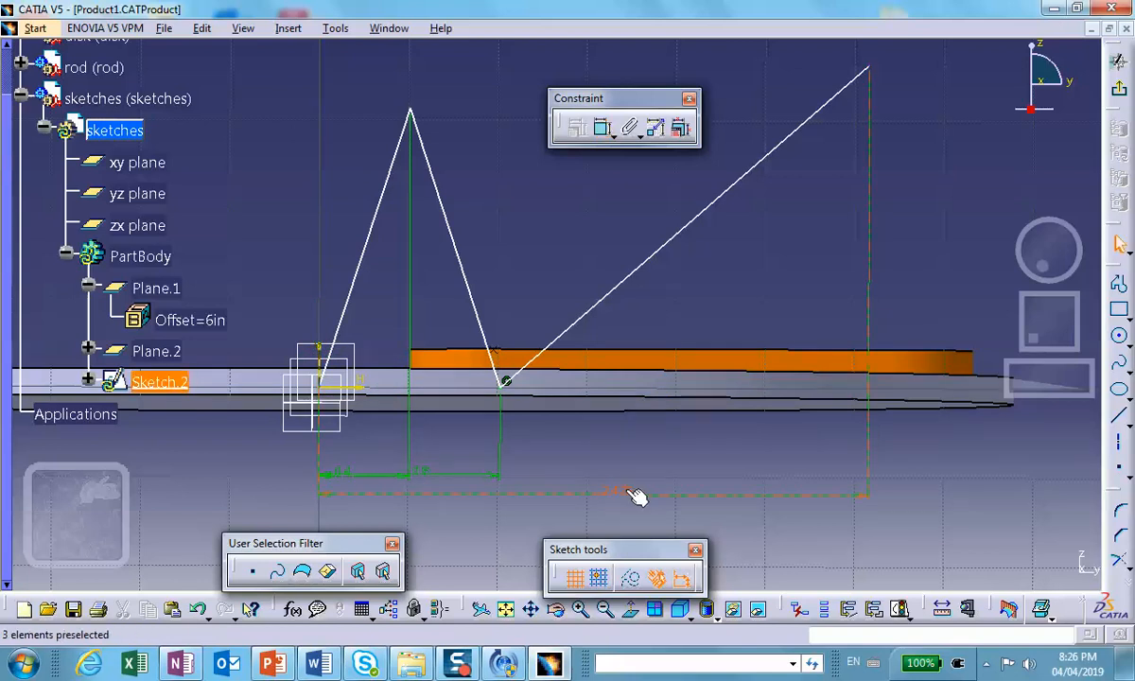
pyautogui.doubleClick(623, 489)
pyautogui.write('1in')
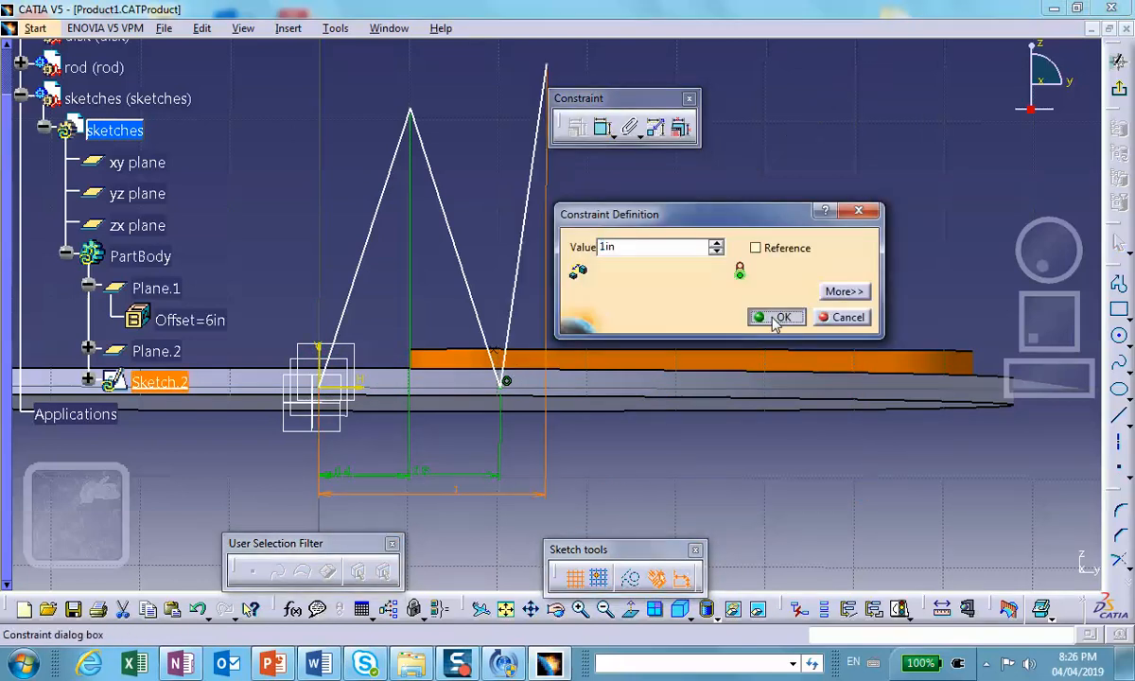
pyautogui.click(775, 316)
# Move the 1 in and 0.8 in dimensions further below the disk so the horizontal dimensions are spaced apart.
pyautogui.moveTo(638, 458); pyautogui.dragTo(671, 351, button='middle')
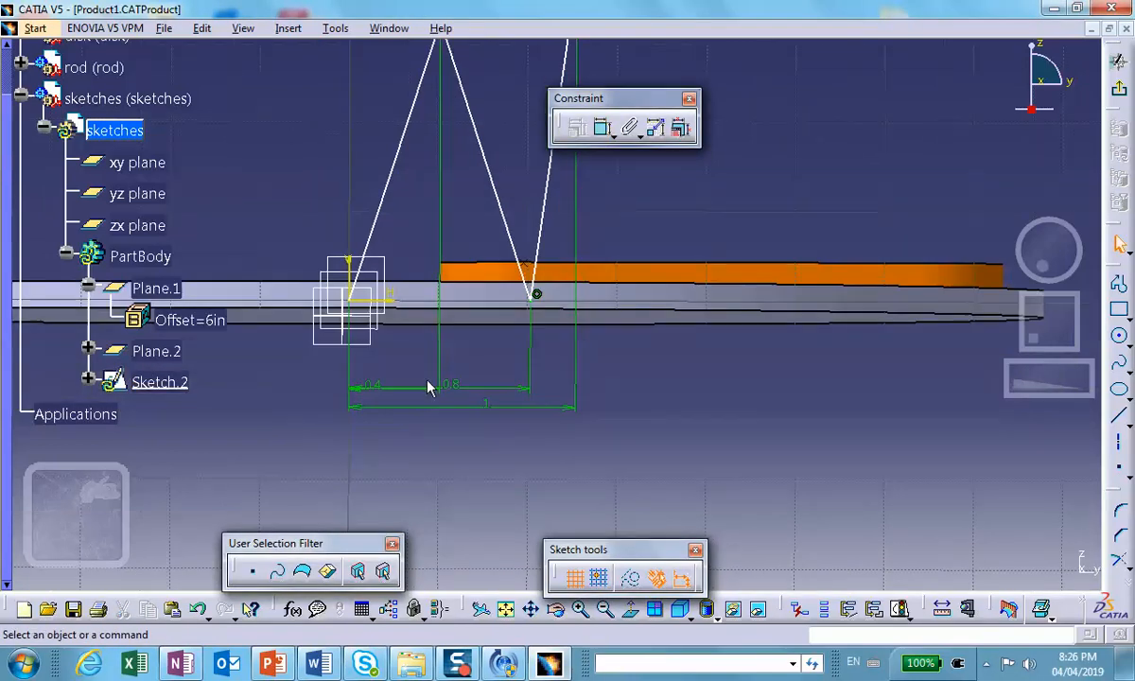
pyautogui.moveTo(466, 414)
pyautogui.mouseDown()
pyautogui.moveTo(482, 418)
pyautogui.moveTo(474, 453)
pyautogui.mouseUp()
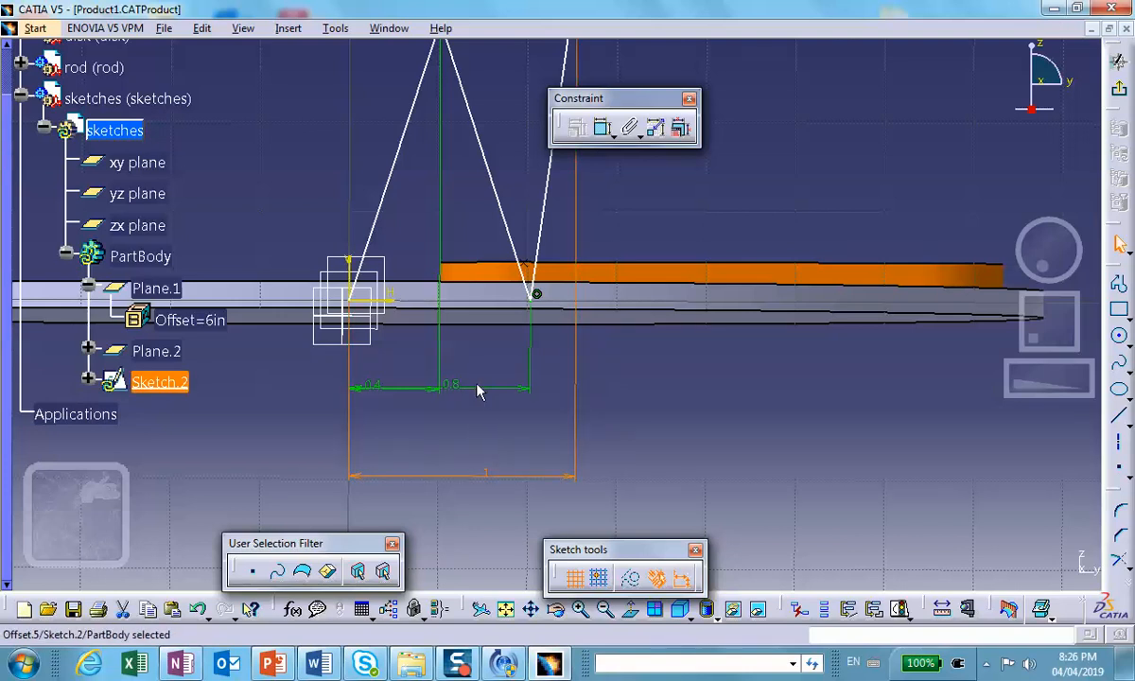
pyautogui.moveTo(482, 391); pyautogui.dragTo(489, 451)
# Dimension the height of the profile's first peak above the horizontal axis as 1 in, placing the dimension beside the vertical axis.
pyautogui.moveTo(704, 416); pyautogui.dragTo(710, 477, button='middle')
pyautogui.moveTo(735, 279)
pyautogui.mouseDown(button='middle')
pyautogui.moveTo(760, 270)
pyautogui.moveTo(683, 253)
pyautogui.moveTo(729, 250)
pyautogui.moveTo(740, 235)
pyautogui.moveTo(385, 362)
pyautogui.mouseUp(button='middle')
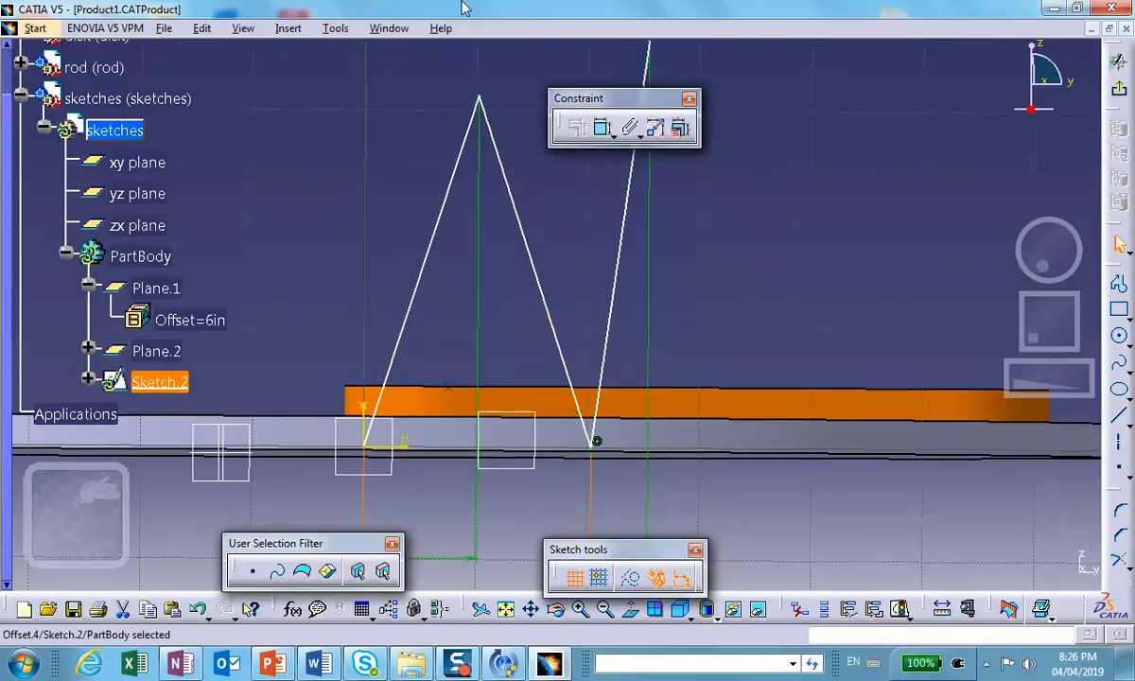
pyautogui.click(603, 127)
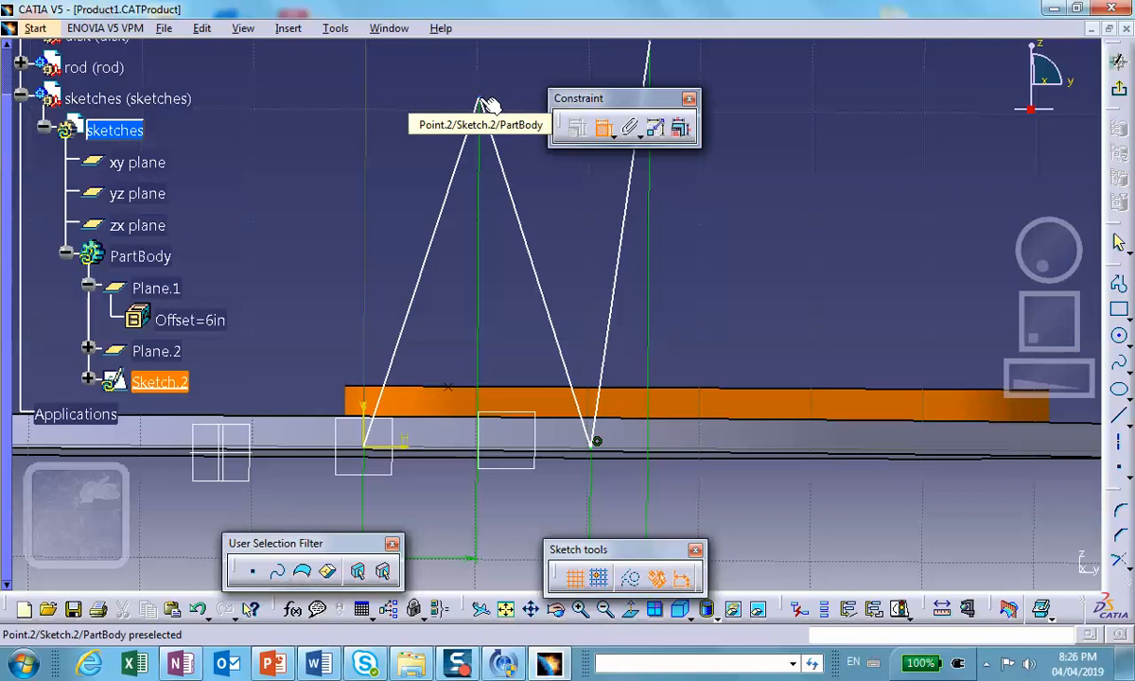
pyautogui.click(485, 102)
pyautogui.click(409, 447)
pyautogui.click(284, 300)
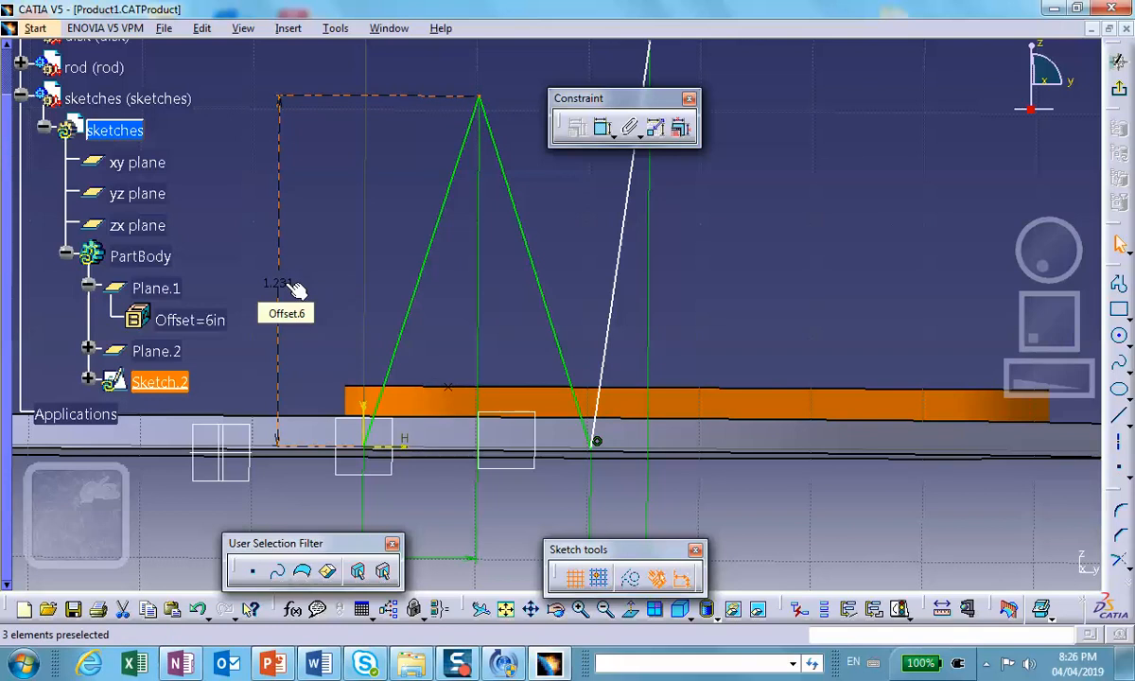
pyautogui.doubleClick(284, 283)
pyautogui.write('1')
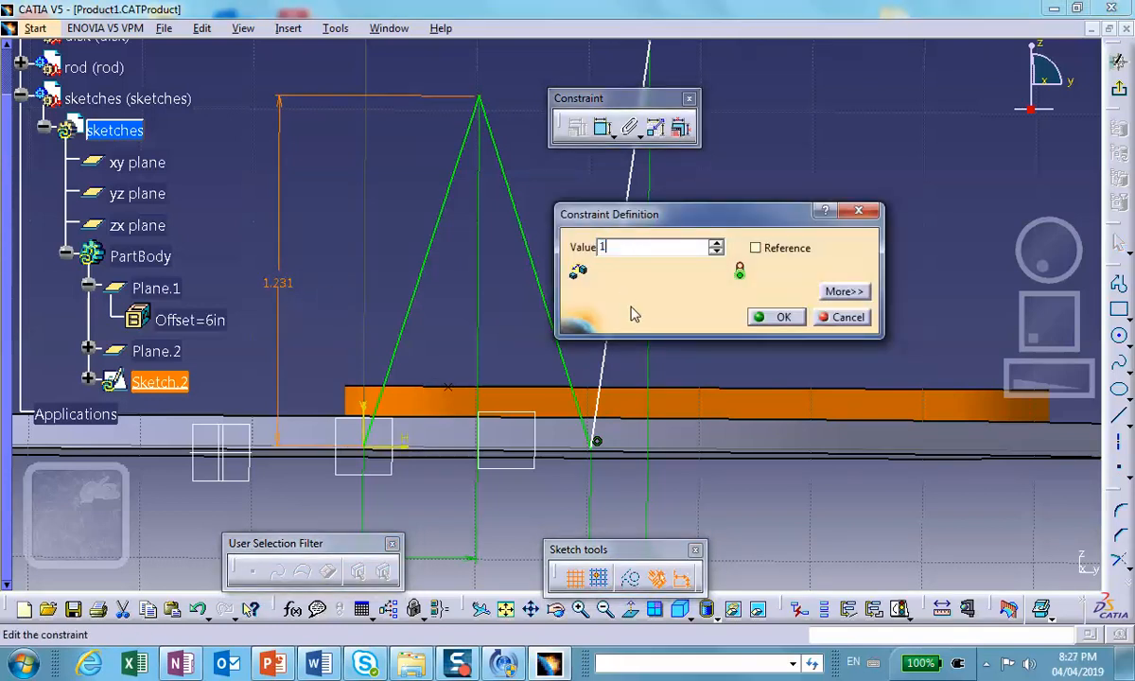
pyautogui.click(783, 318)
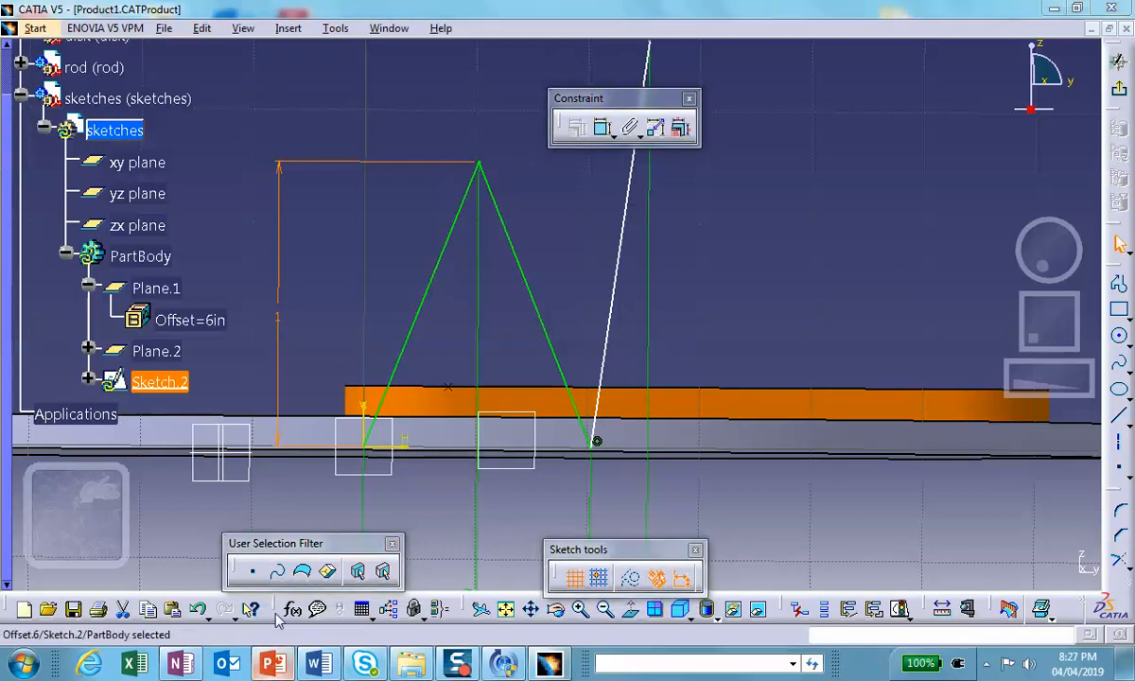
# Check the rod graph in PowerPoint and dimension the height of the profile's free end point above the horizontal axis as 1 in.
pyautogui.click(271, 663)
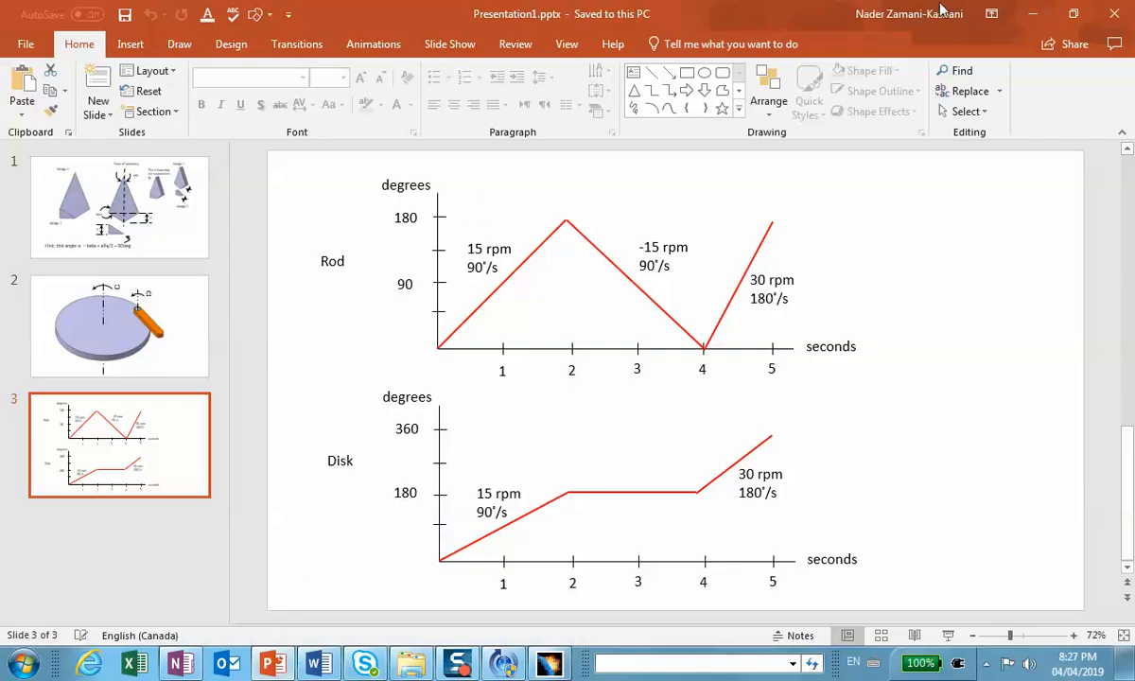
pyautogui.click(1033, 13)
pyautogui.moveTo(600, 365); pyautogui.dragTo(456, 507, button='middle')
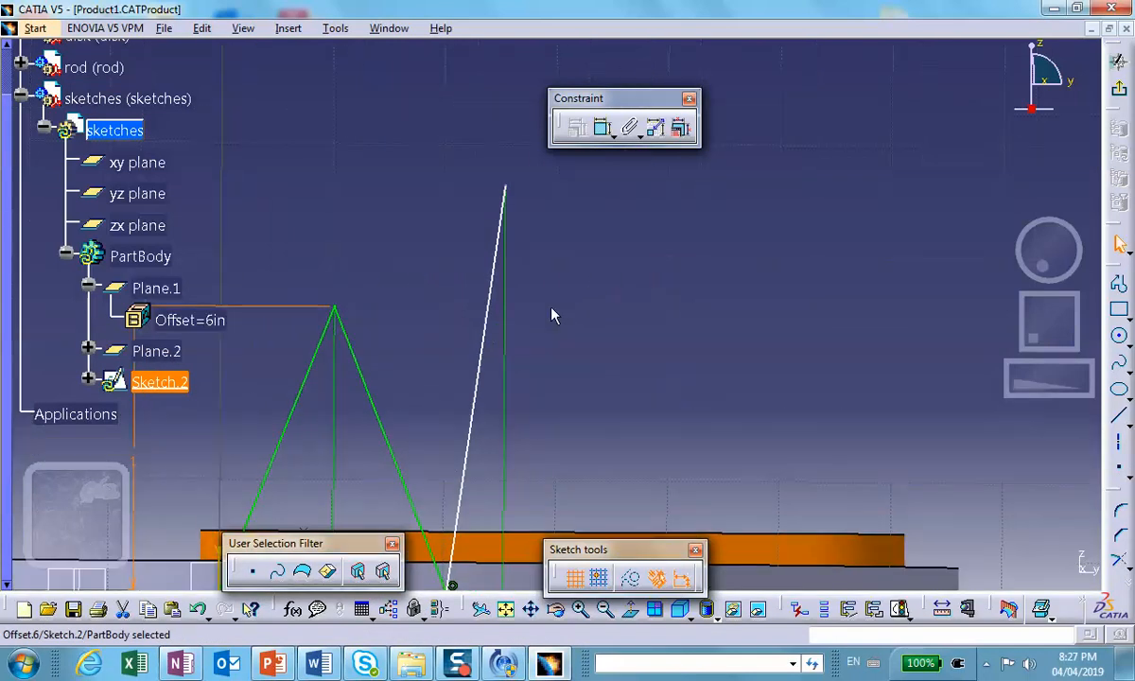
pyautogui.click(604, 131)
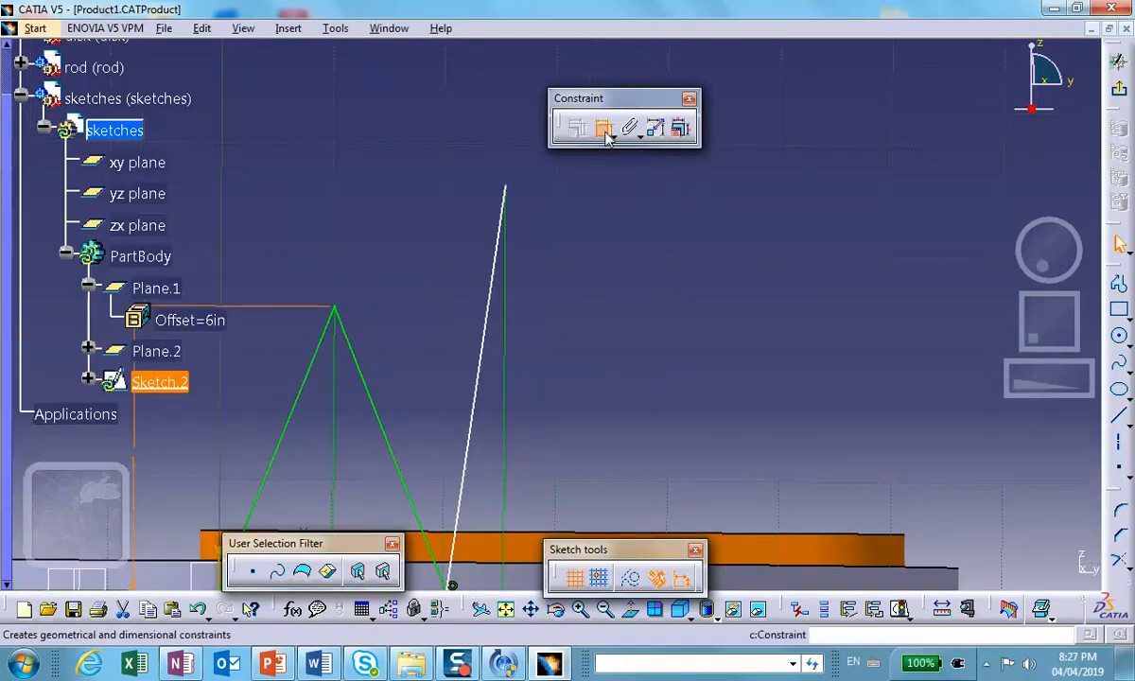
pyautogui.click(506, 189)
pyautogui.moveTo(602, 448); pyautogui.dragTo(617, 314, button='middle')
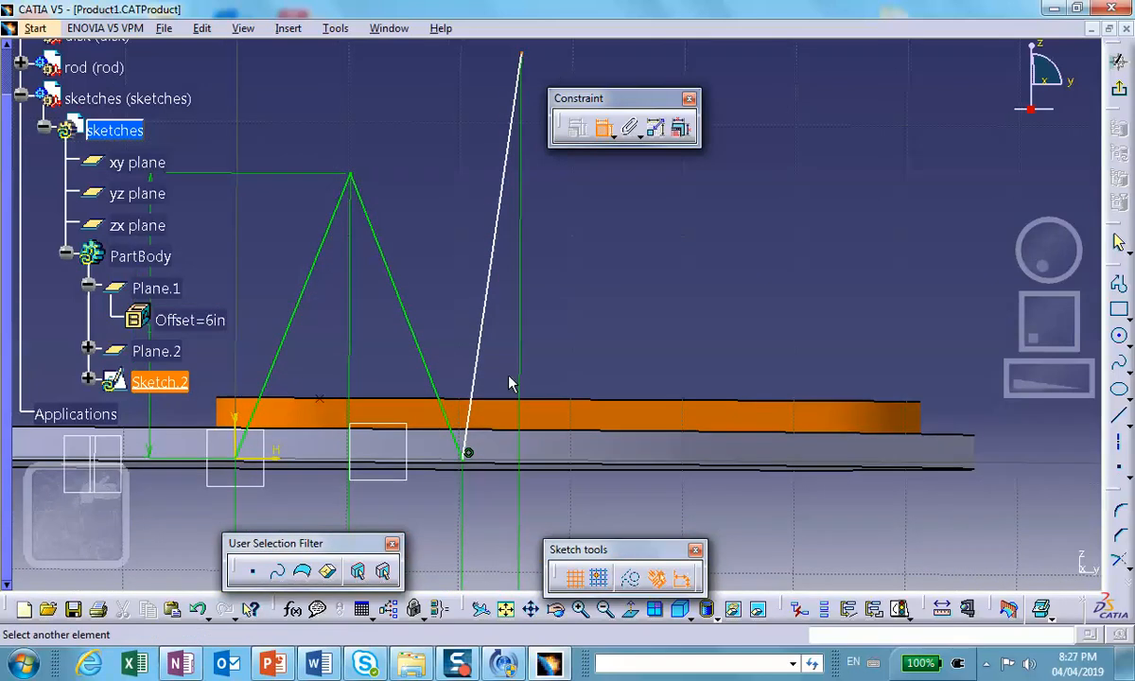
pyautogui.click(290, 461)
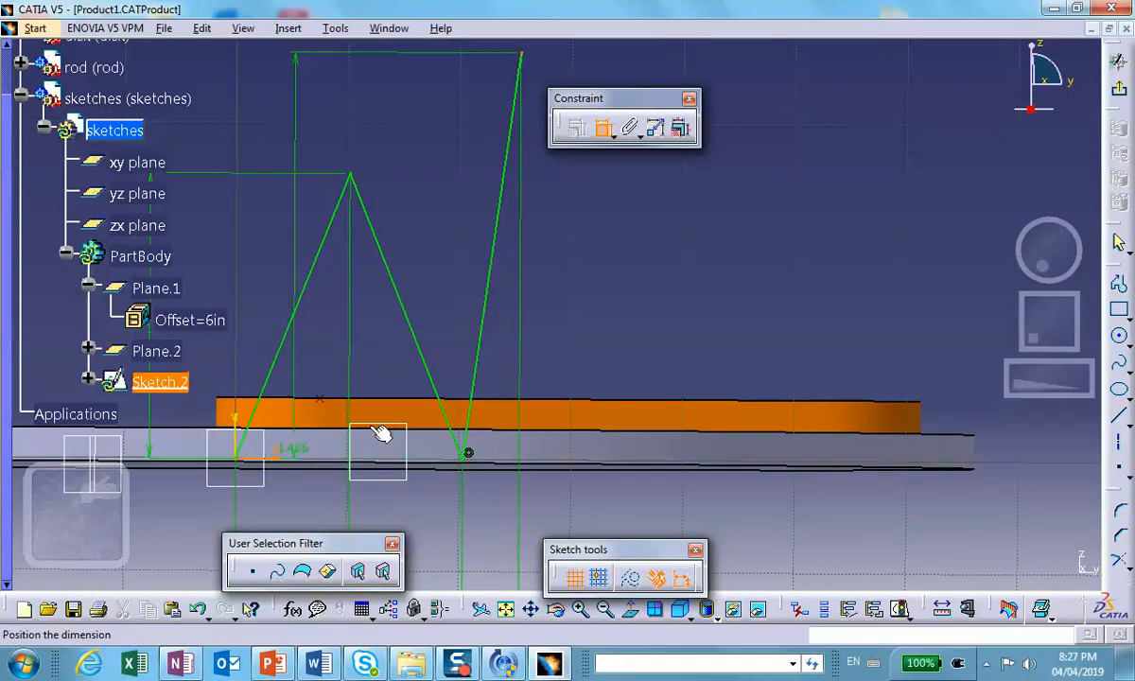
pyautogui.click(629, 331)
pyautogui.doubleClick(629, 332)
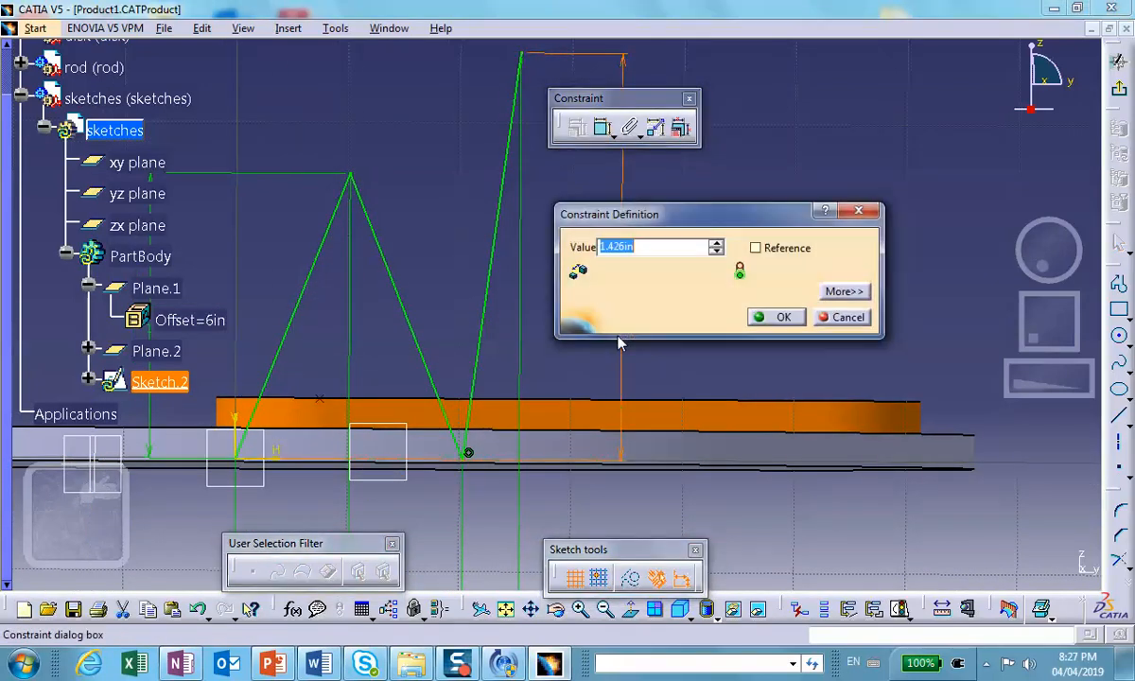
pyautogui.write('1in')
pyautogui.click(784, 317)
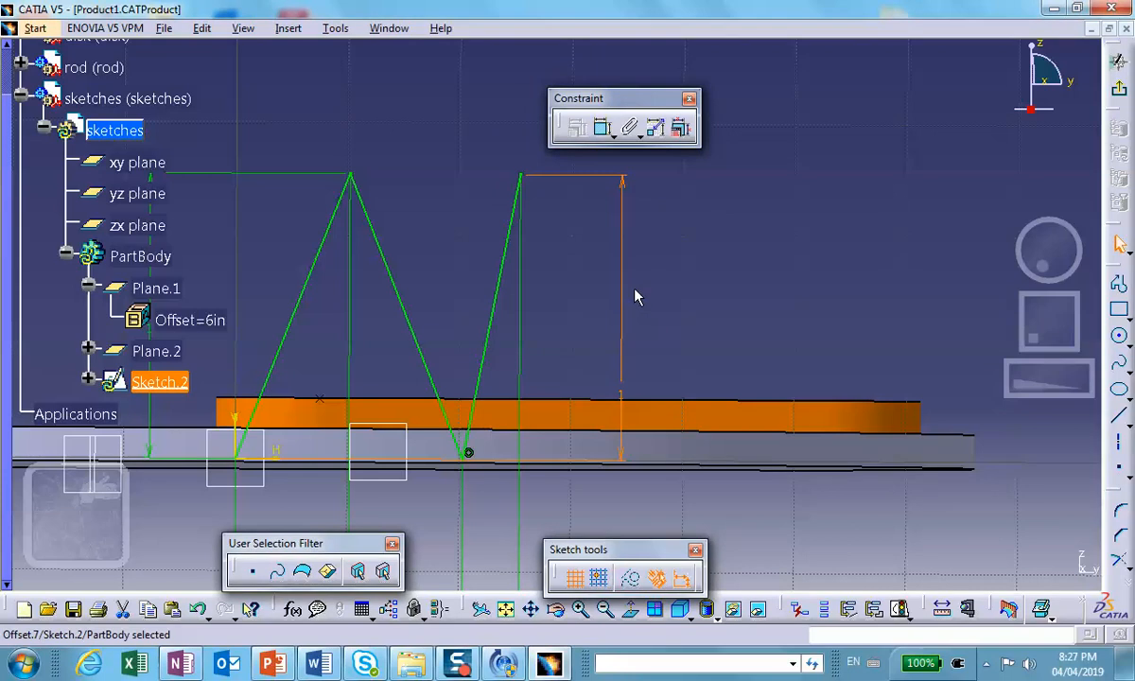
pyautogui.click(883, 232)
pyautogui.moveTo(726, 304); pyautogui.dragTo(836, 278, button='middle')
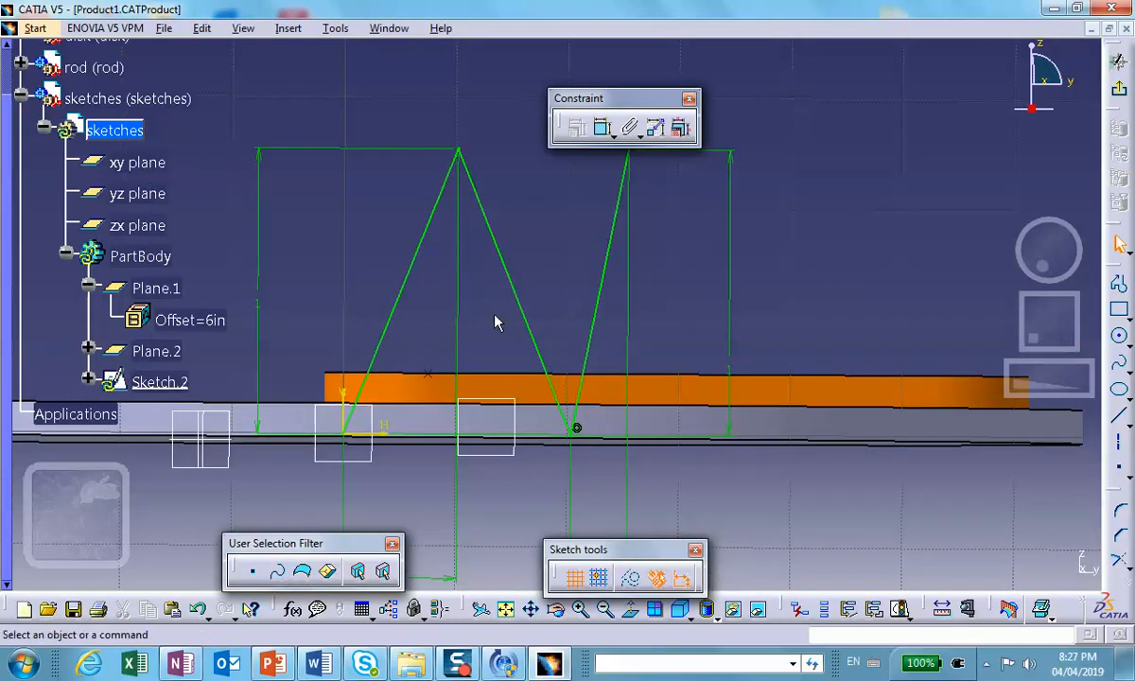
# Review the rod and disk graphs in PowerPoint, return to CATIA and exit the finished rod sketch.
pyautogui.click(272, 663)
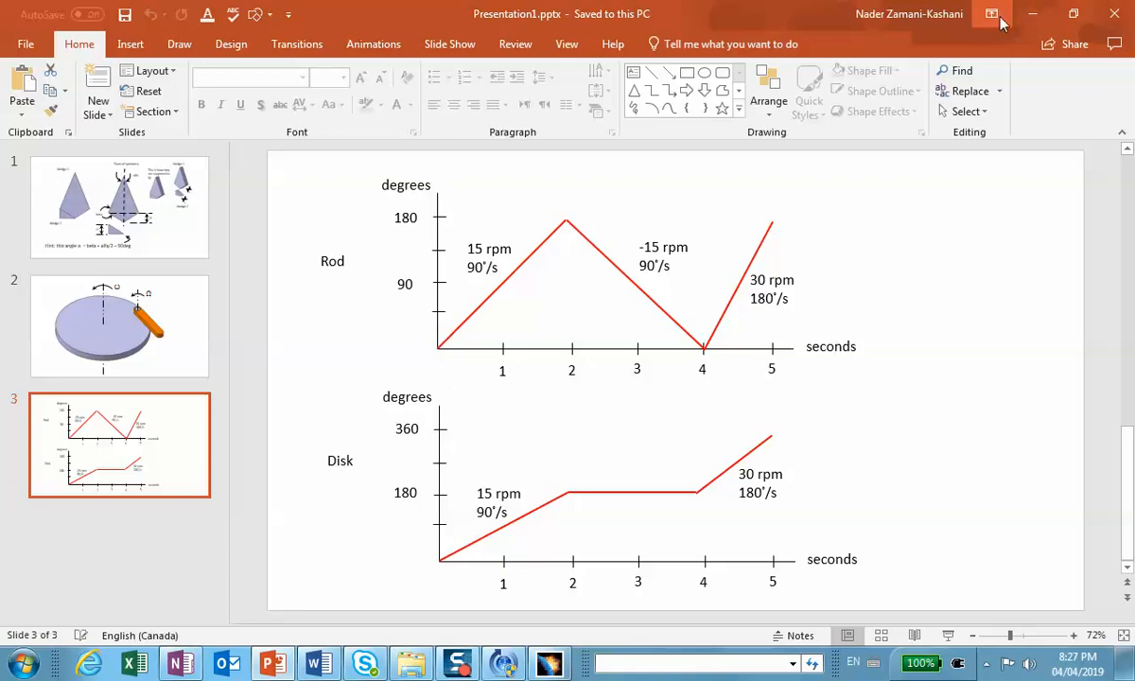
pyautogui.click(1032, 13)
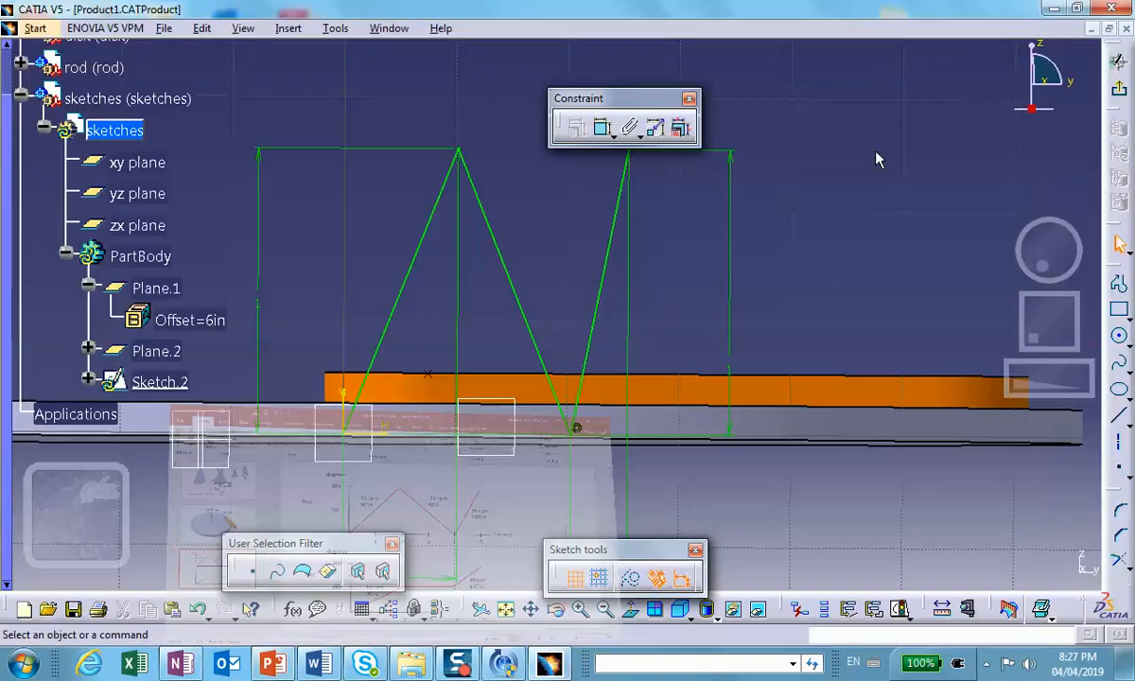
pyautogui.click(1119, 87)
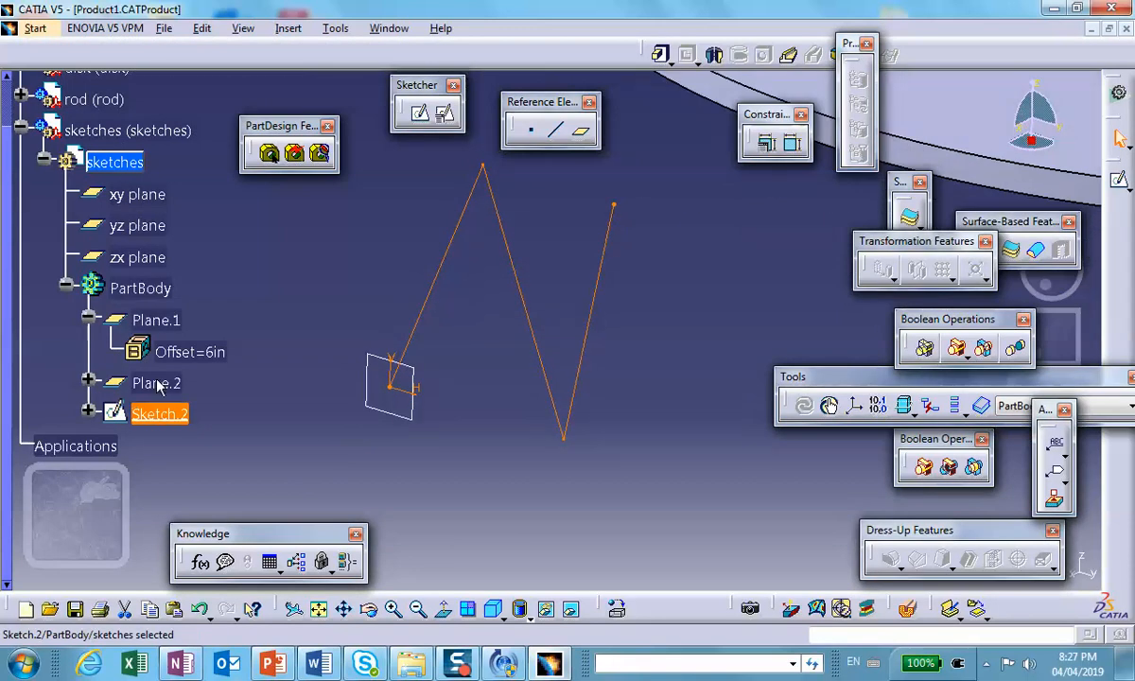
# Rename the rod profile's sketch as Sketch_Rod in its properties.
pyautogui.click(147, 423)
pyautogui.rightClick(156, 414)
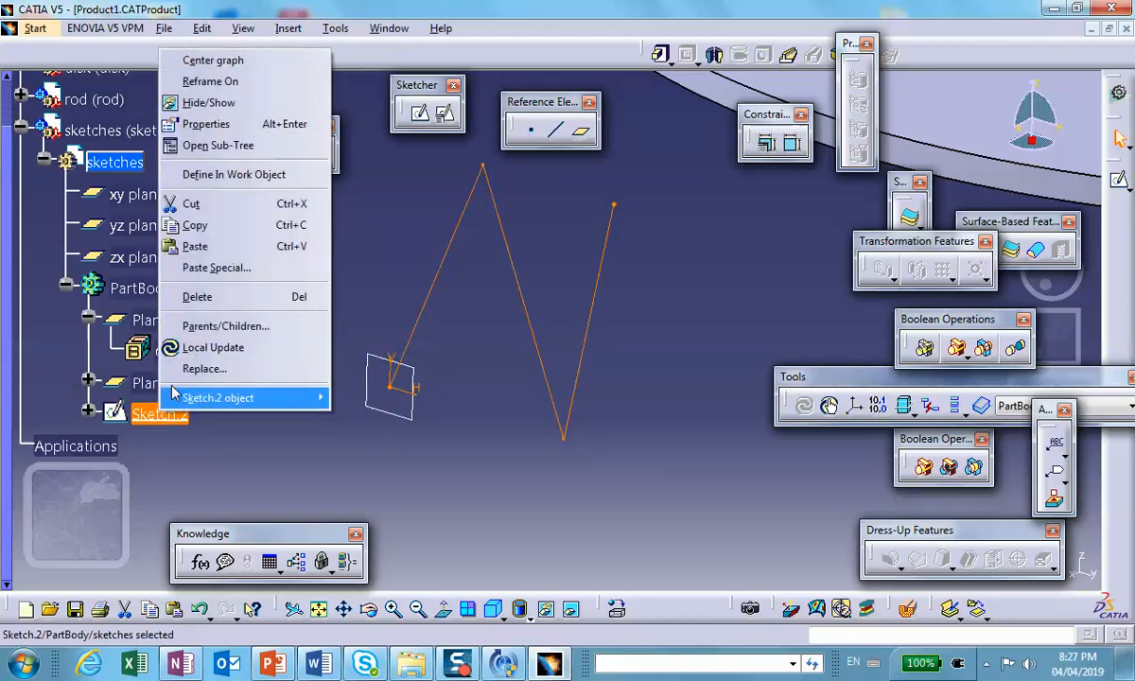
pyautogui.click(206, 126)
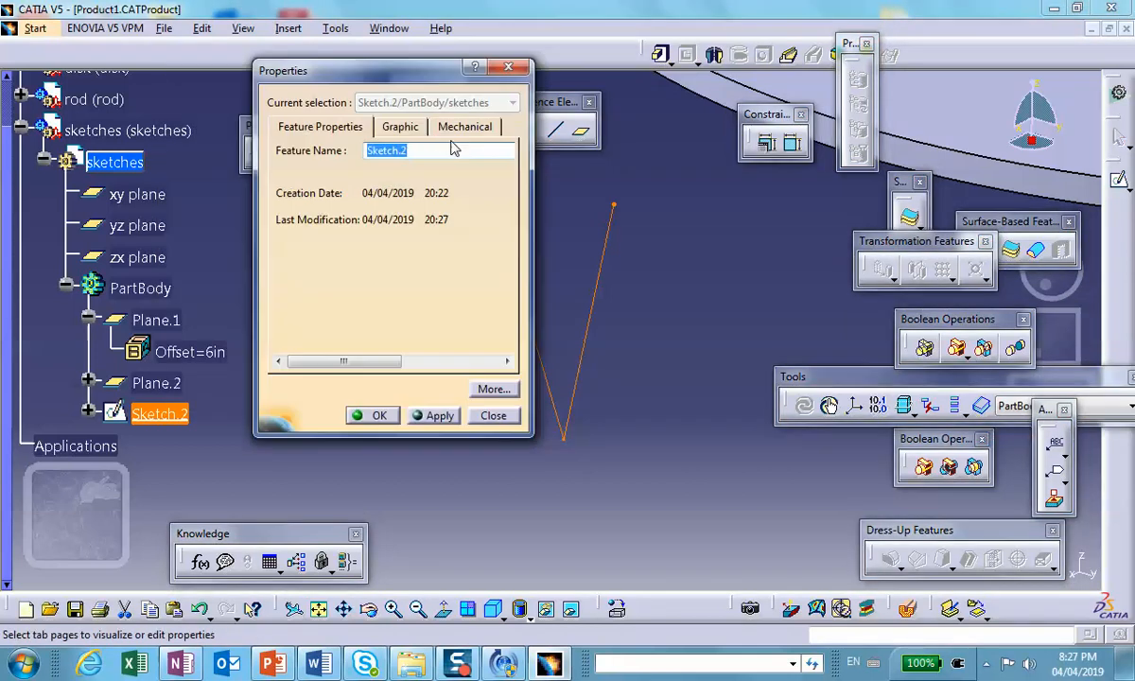
pyautogui.write('Rod')
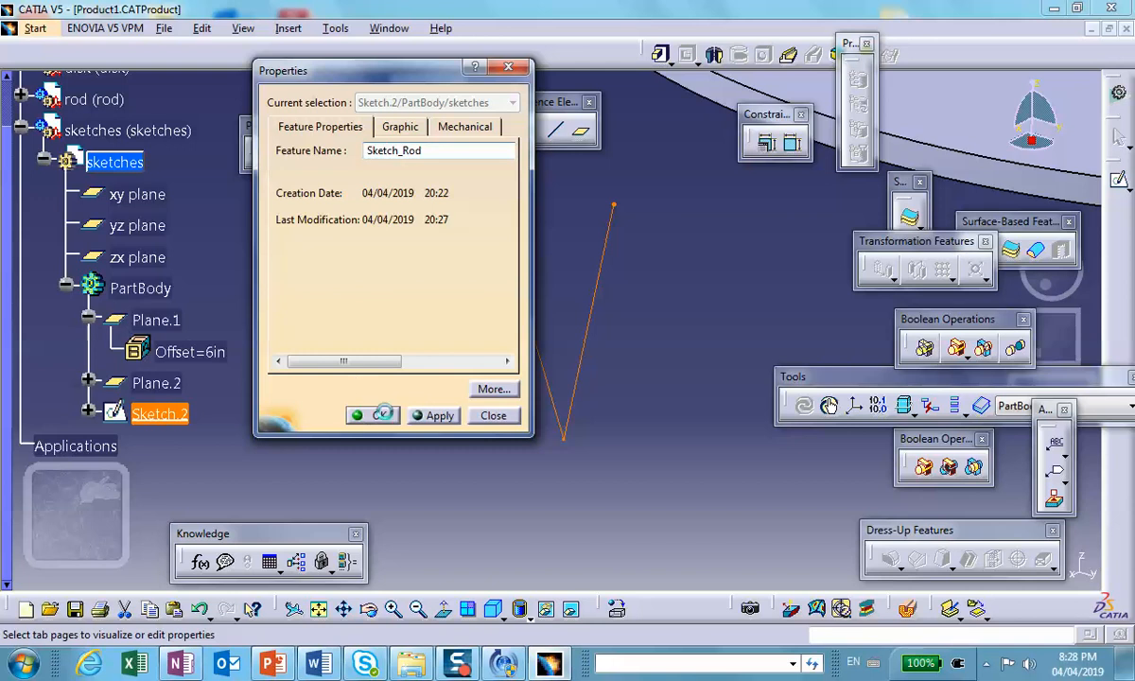
pyautogui.click(382, 414)
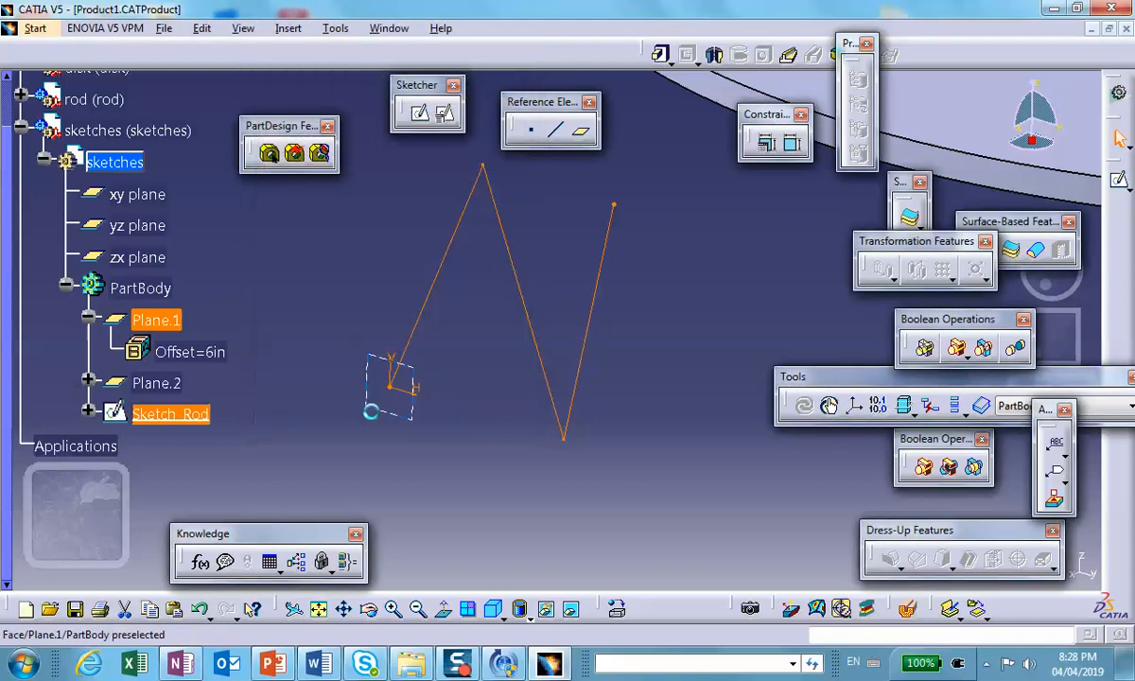
pyautogui.click(336, 255)
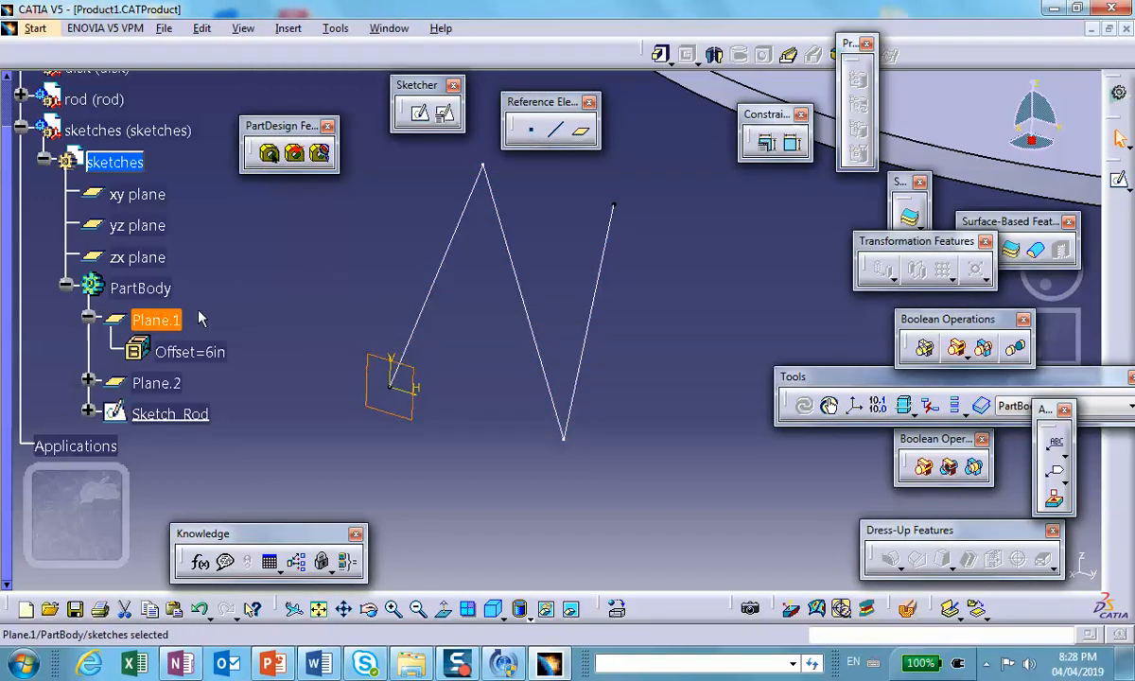
# Identify the two offset planes in the model and open a new sketch on Plane.2.
pyautogui.click(170, 319)
pyautogui.moveTo(272, 300)
pyautogui.mouseDown(button='middle')
pyautogui.moveTo(266, 276)
pyautogui.moveTo(265, 482)
pyautogui.mouseUp(button='middle')
pyautogui.moveTo(327, 377); pyautogui.dragTo(362, 296, button='middle')
pyautogui.click(156, 382)
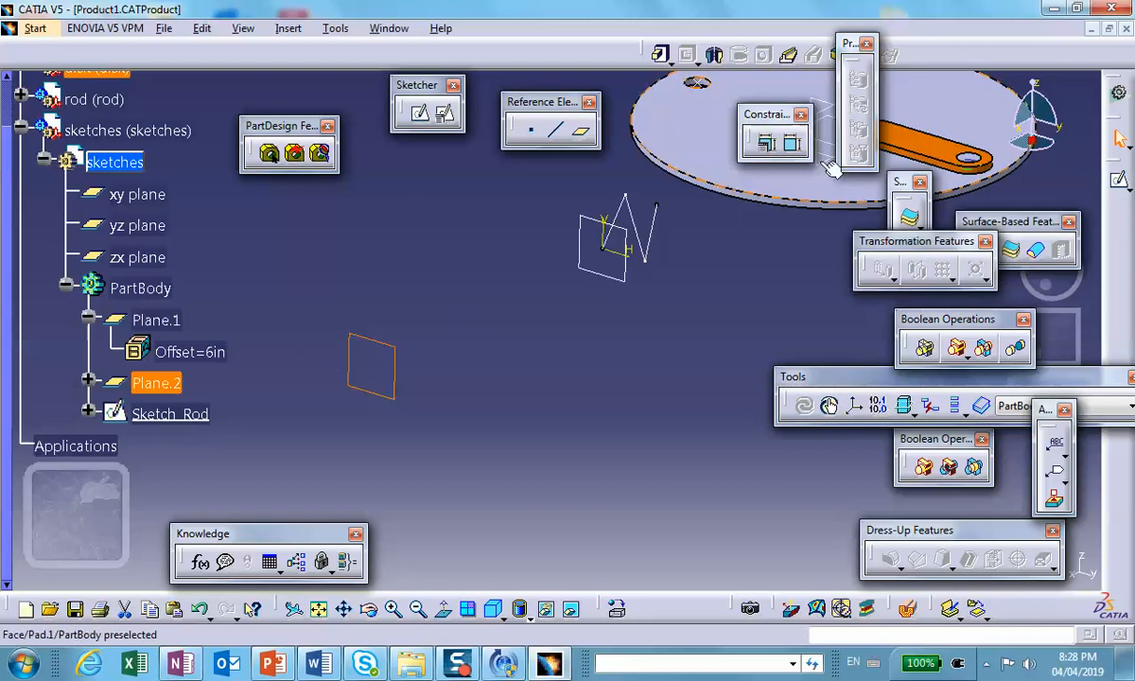
pyautogui.click(1119, 180)
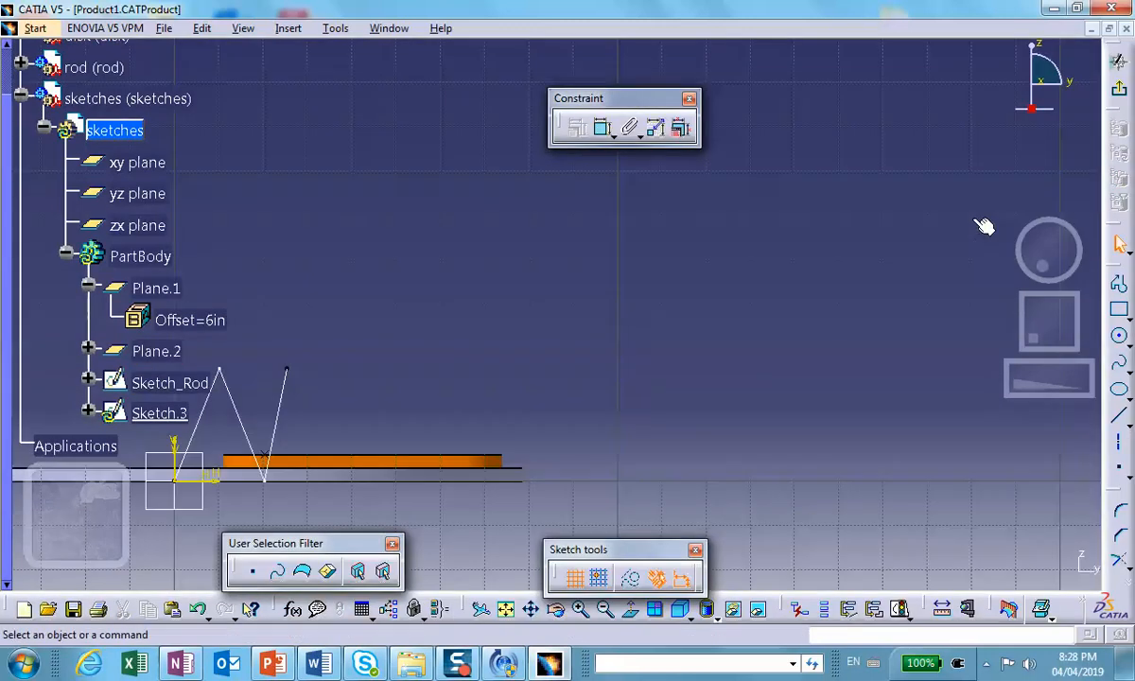
# Hide Sketch_Rod so its profile does not overlap the new sketch on Plane.2.
pyautogui.moveTo(542, 345); pyautogui.dragTo(721, 139, button='middle')
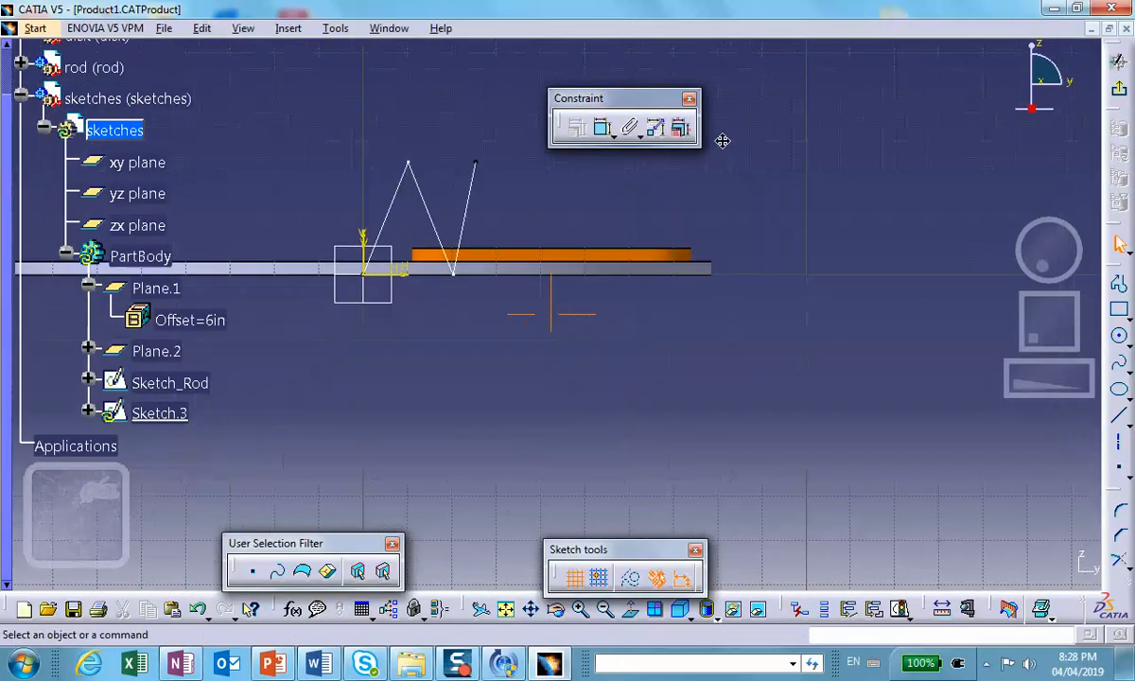
pyautogui.rightClick(174, 385)
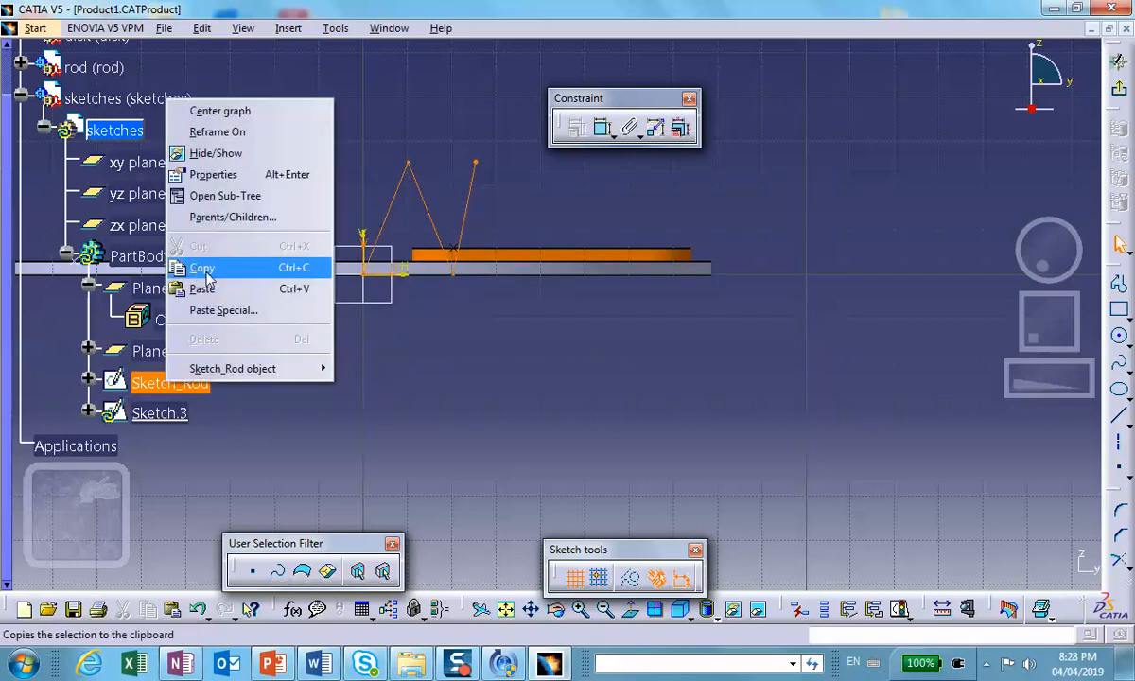
pyautogui.click(216, 154)
# Sketch a three-segment open profile from the origin: rising line, horizontal line, and rising line ending at about H 3.03 in, V 1.43 in.
pyautogui.moveTo(475, 350); pyautogui.dragTo(503, 431, button='middle')
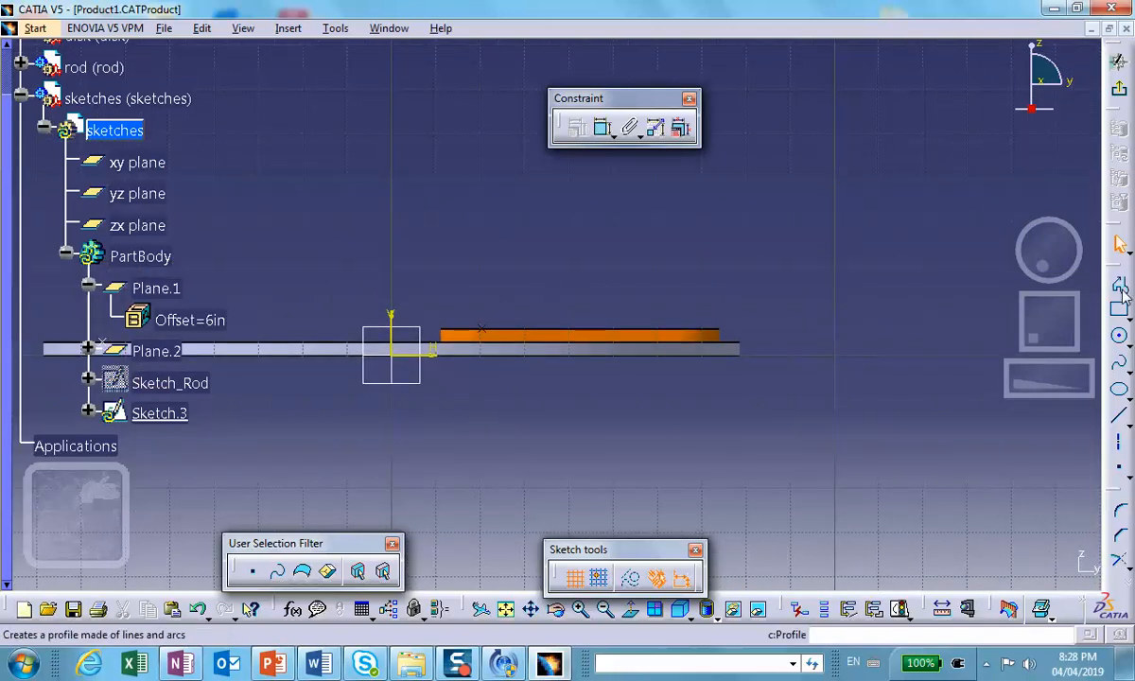
pyautogui.click(1118, 283)
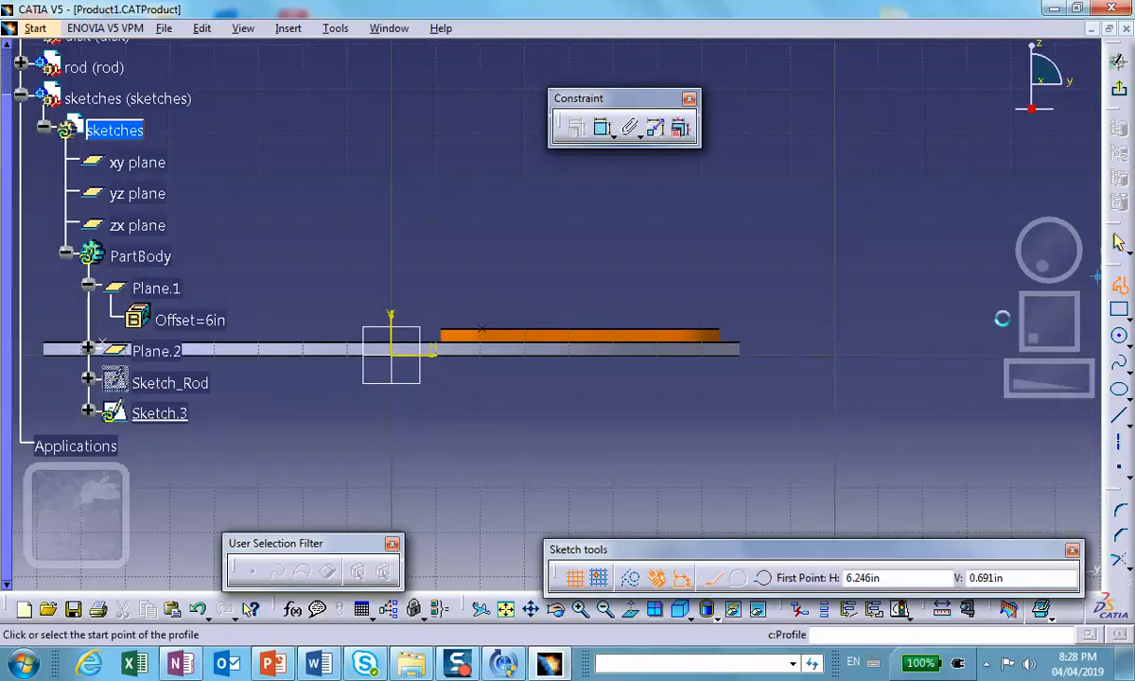
pyautogui.click(395, 355)
pyautogui.click(501, 261)
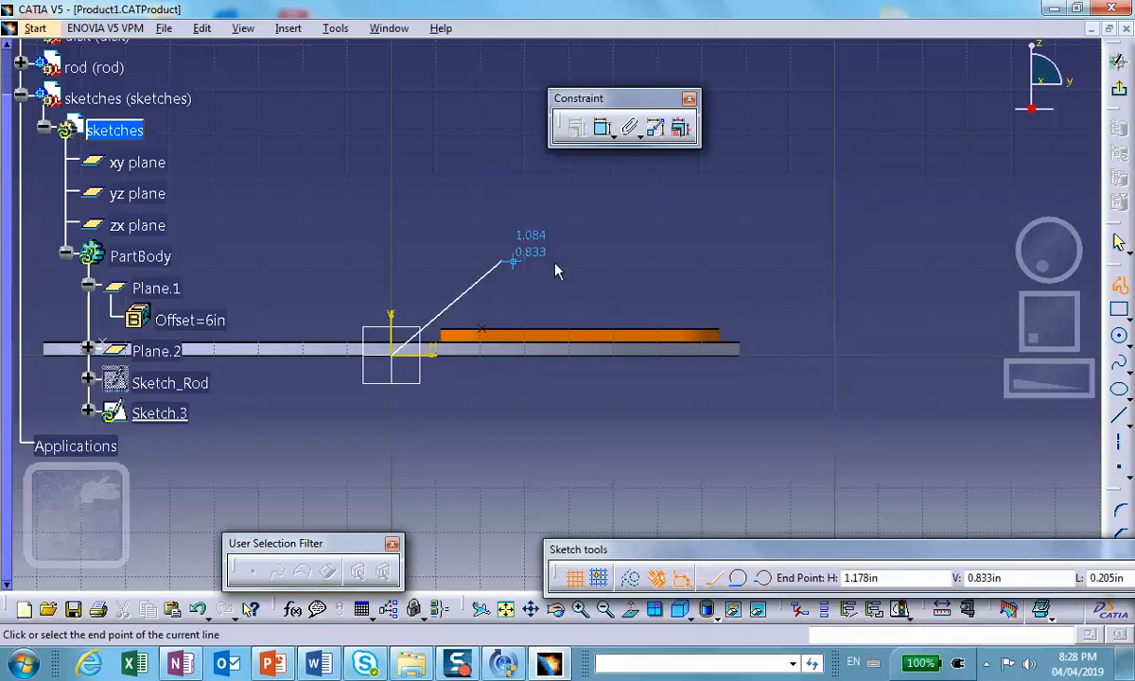
pyautogui.click(622, 261)
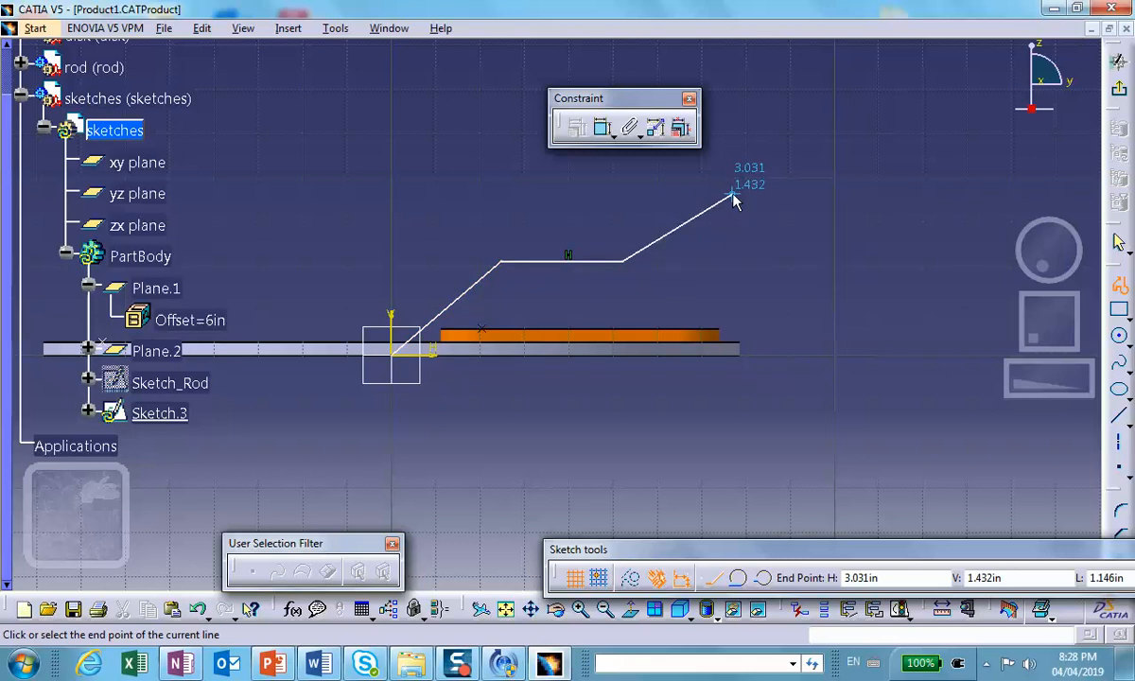
pyautogui.doubleClick(732, 196)
pyautogui.click(855, 243)
pyautogui.moveTo(851, 246); pyautogui.dragTo(837, 251, button='middle')
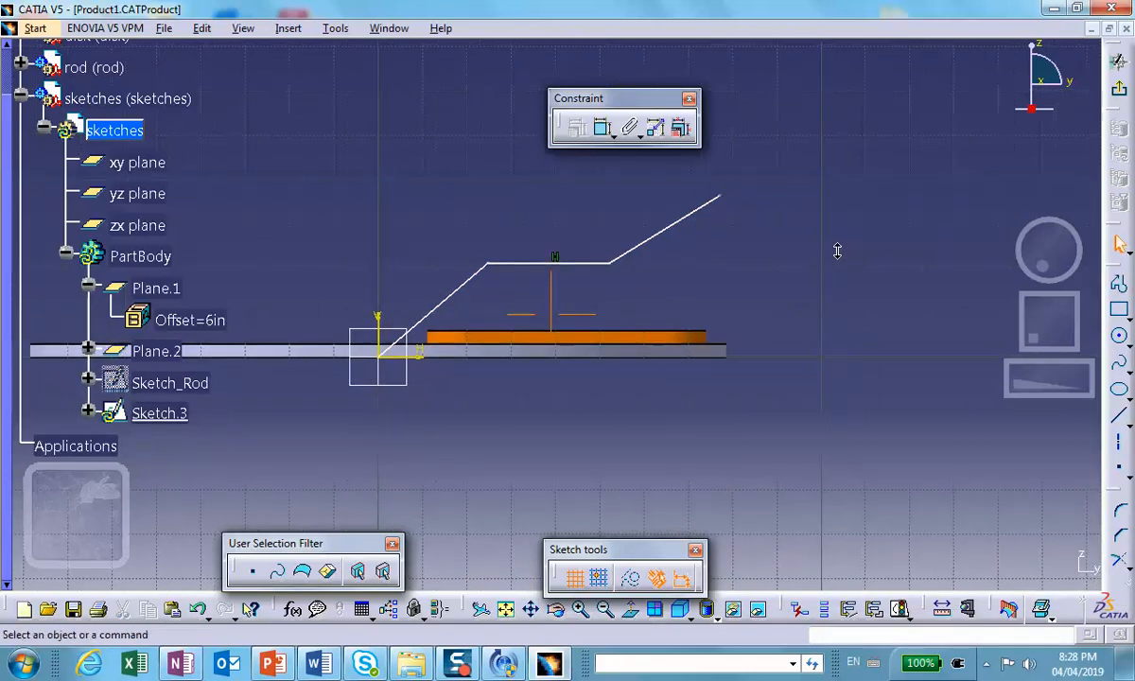
# Dimension the horizontal distance from the vertical axis to the profile's first corner as 0.4 in.
pyautogui.click(597, 130)
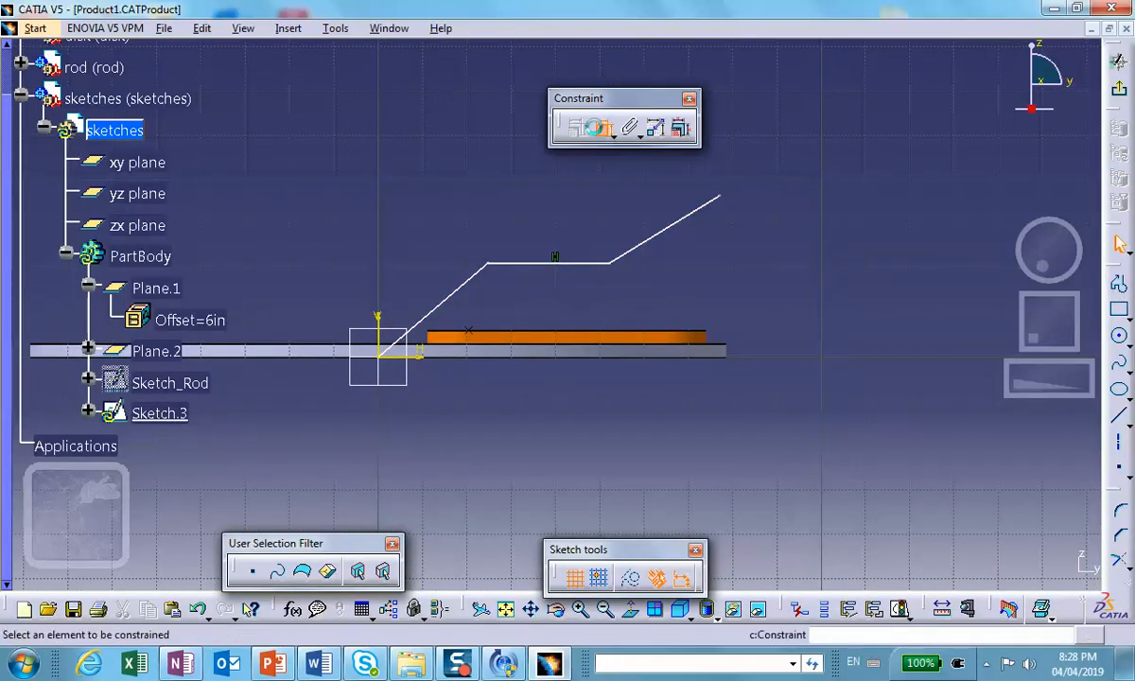
pyautogui.click(488, 263)
pyautogui.click(391, 331)
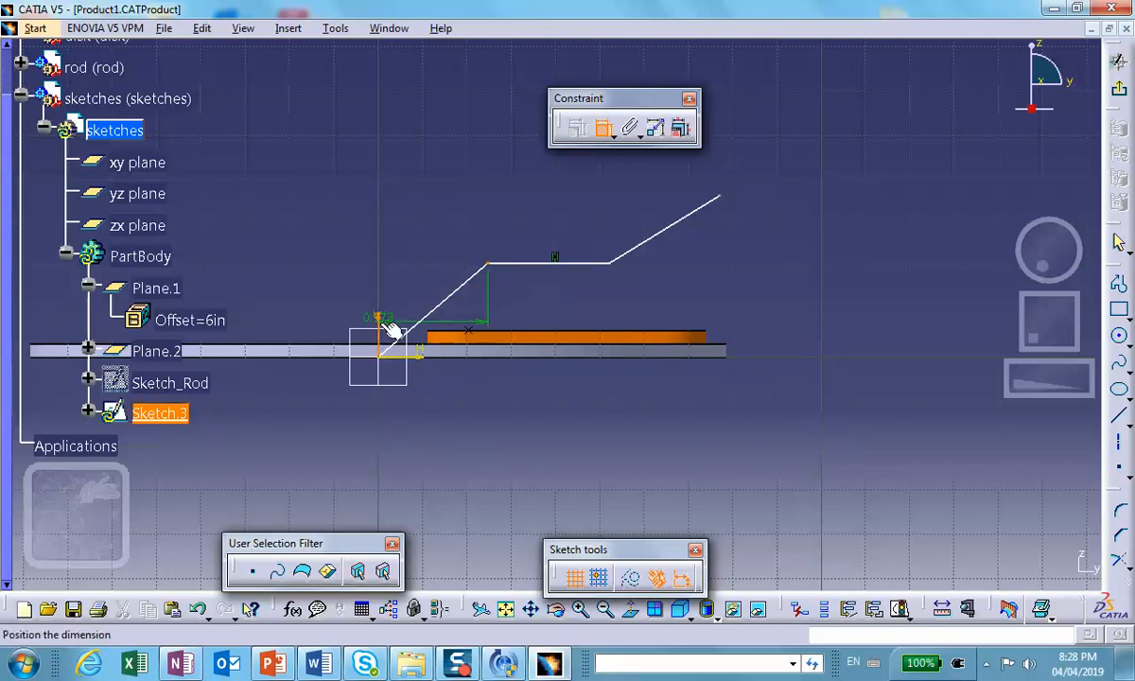
pyautogui.click(432, 408)
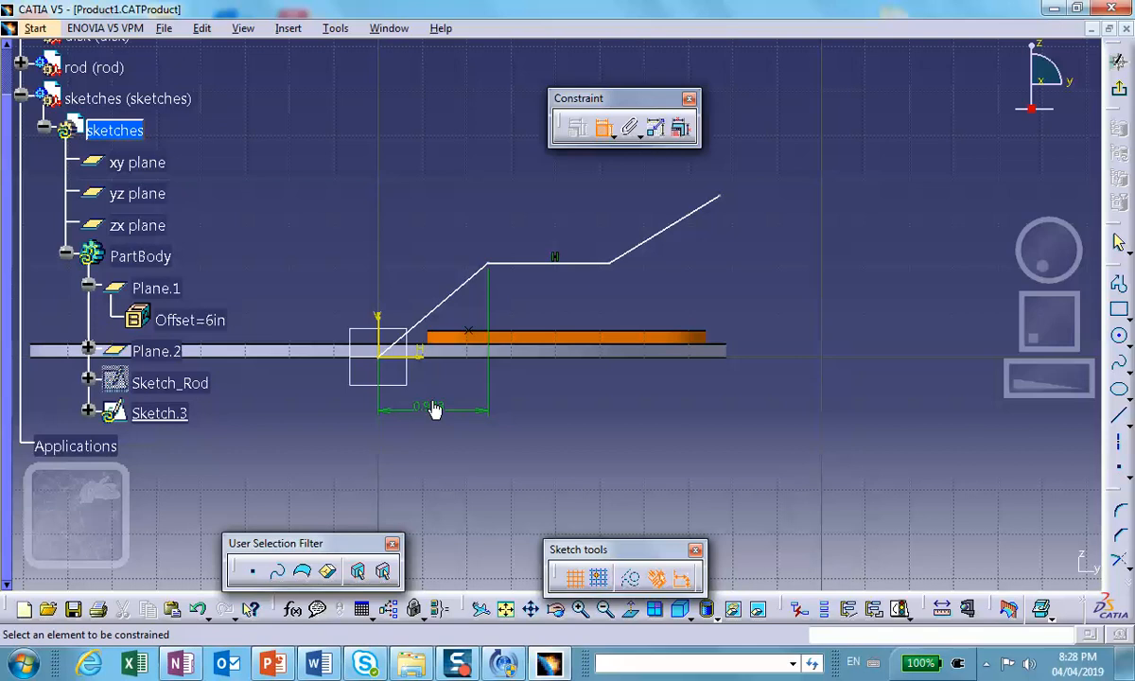
pyautogui.doubleClick(429, 411)
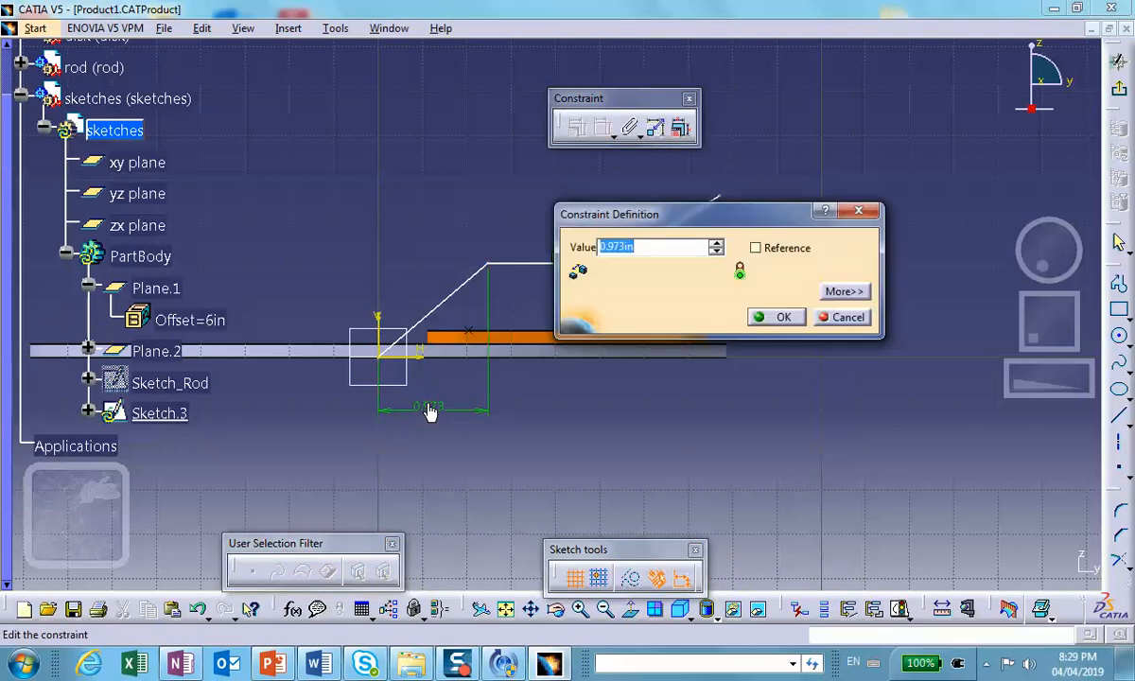
pyautogui.write('0.4')
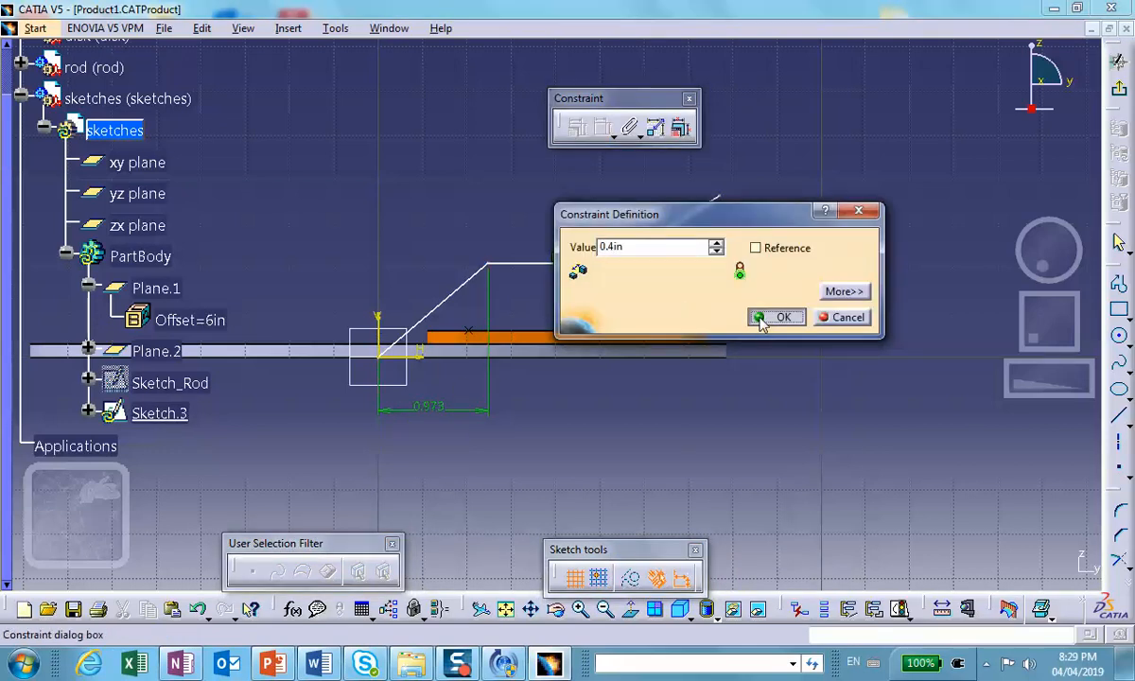
pyautogui.click(763, 319)
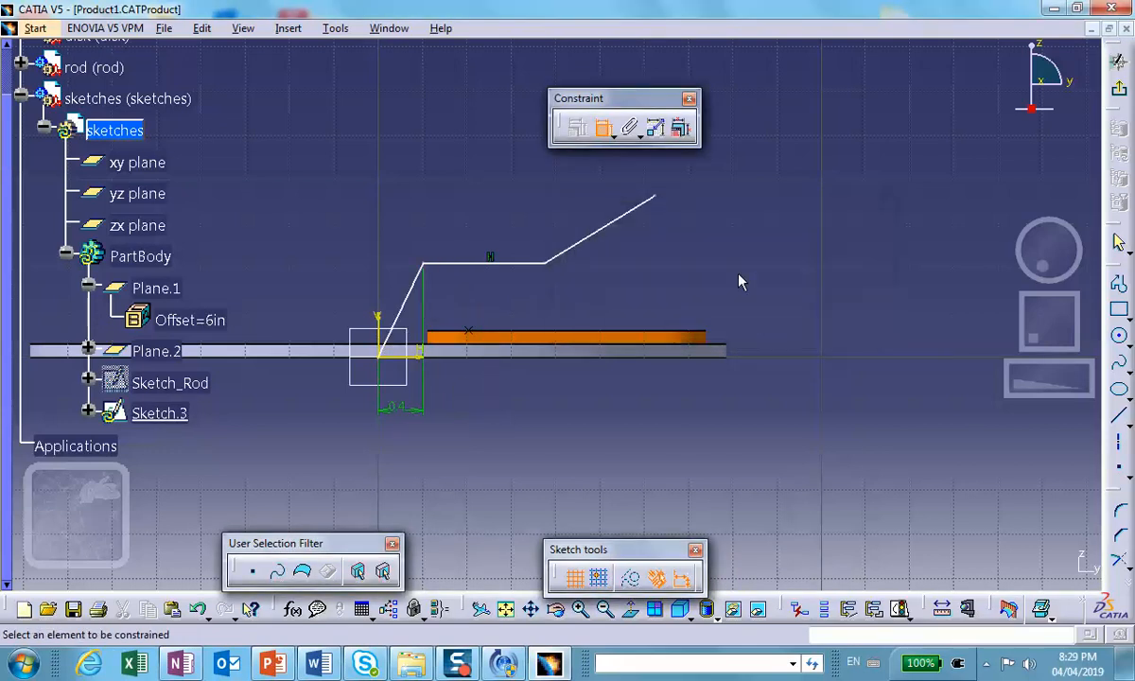
# Dimension the horizontal distance from the vertical axis to the profile's second corner as 0.8 in.
pyautogui.click(545, 268)
pyautogui.click(387, 327)
pyautogui.click(428, 448)
pyautogui.doubleClick(430, 446)
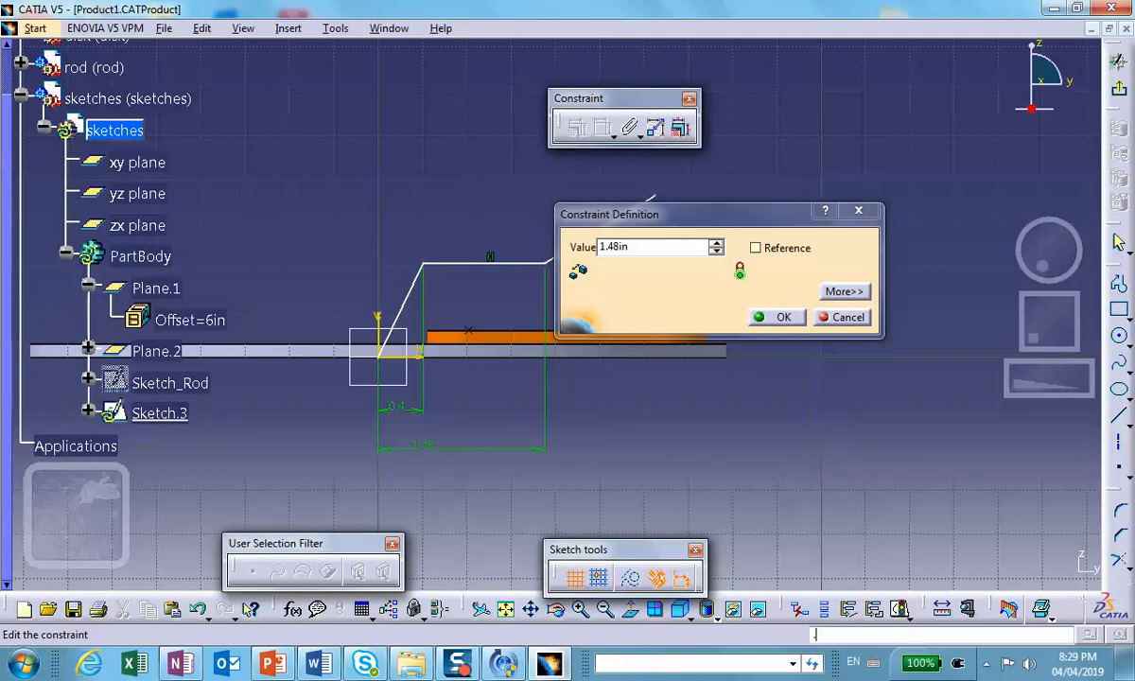
pyautogui.click(777, 317)
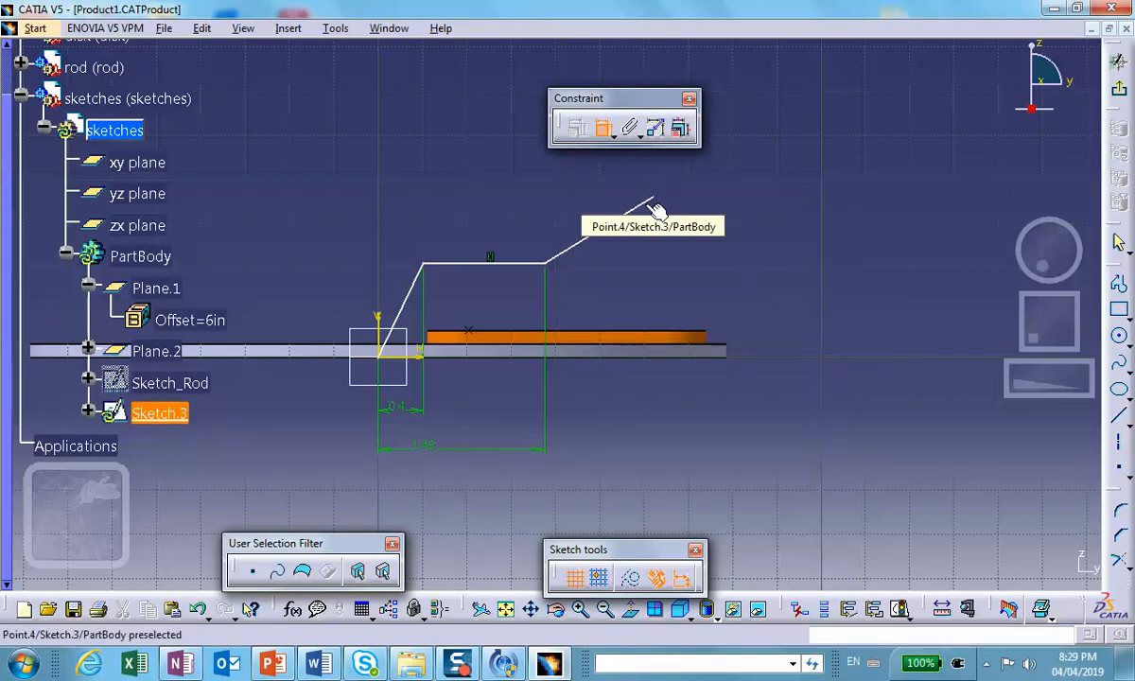
pyautogui.doubleClick(428, 450)
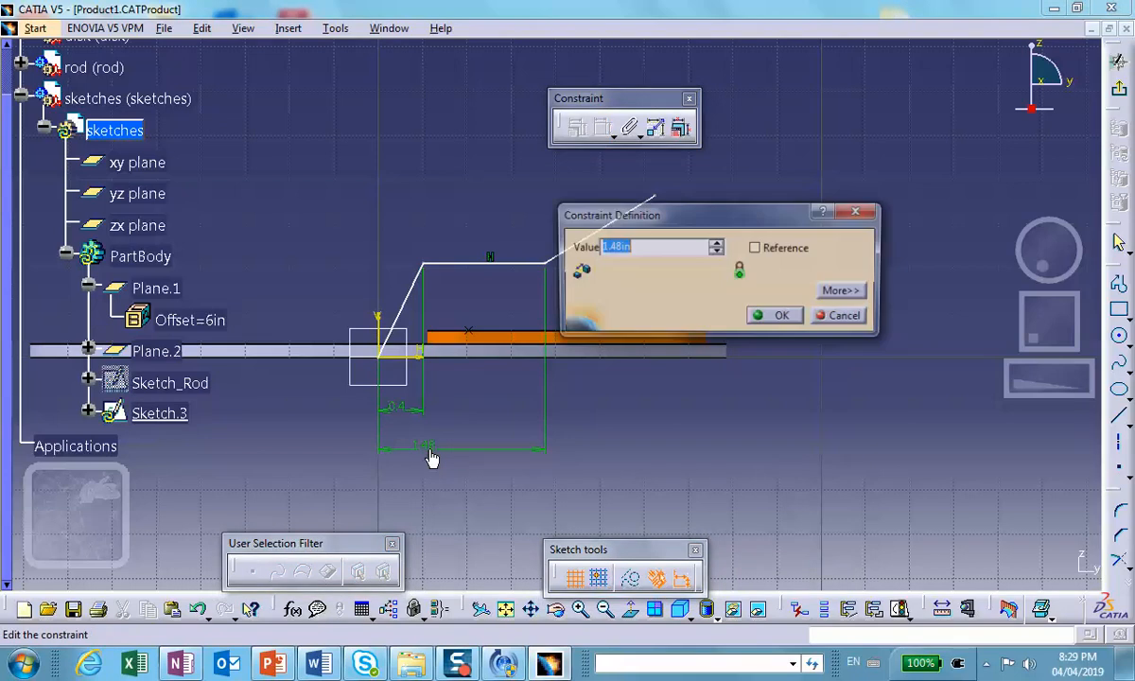
pyautogui.press('BackSpace')
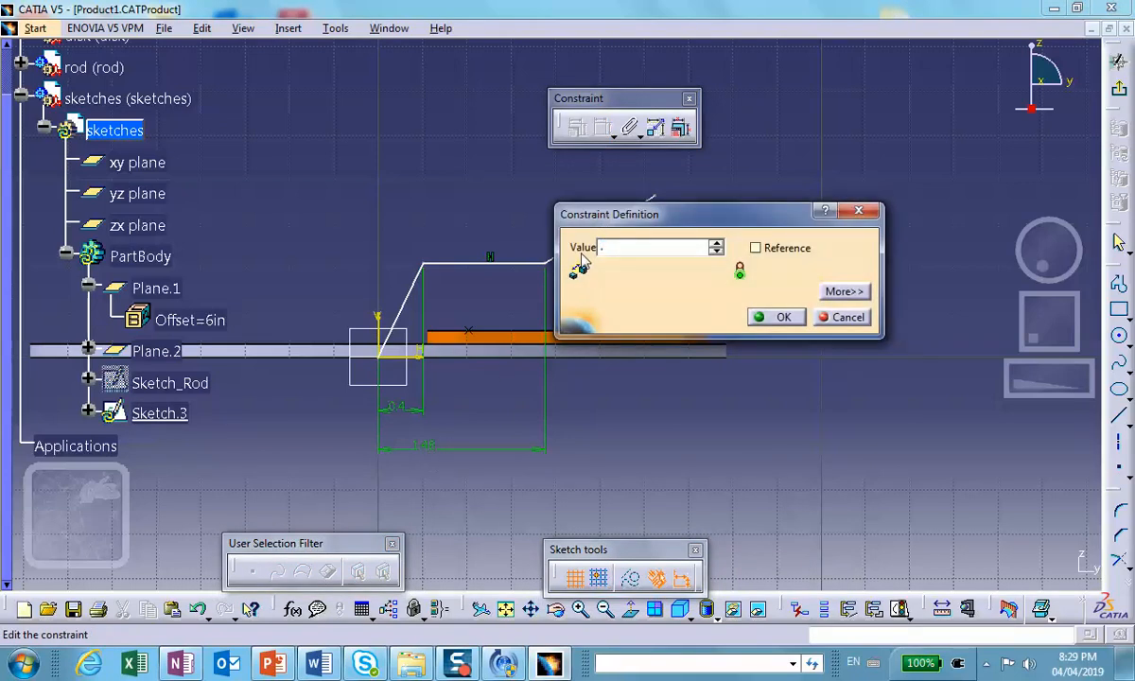
pyautogui.write('.8')
pyautogui.click(772, 317)
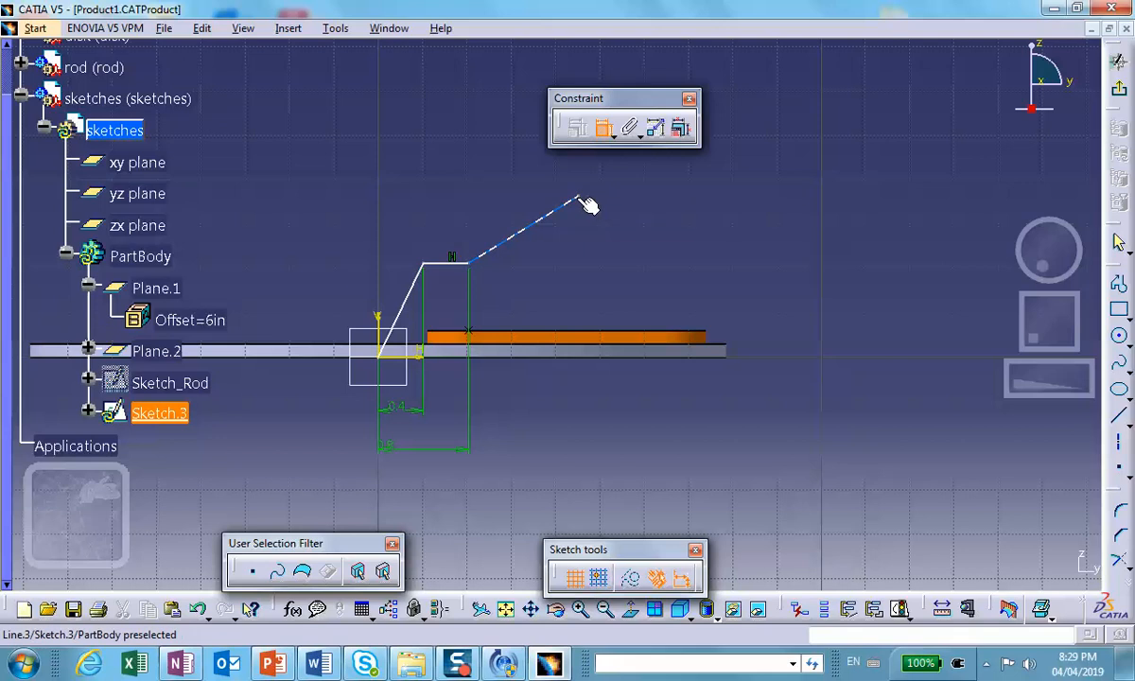
# Dimension the horizontal distance from the vertical axis to the profile's free end point, placing it below the other dimensions.
pyautogui.click(383, 321)
pyautogui.click(422, 483)
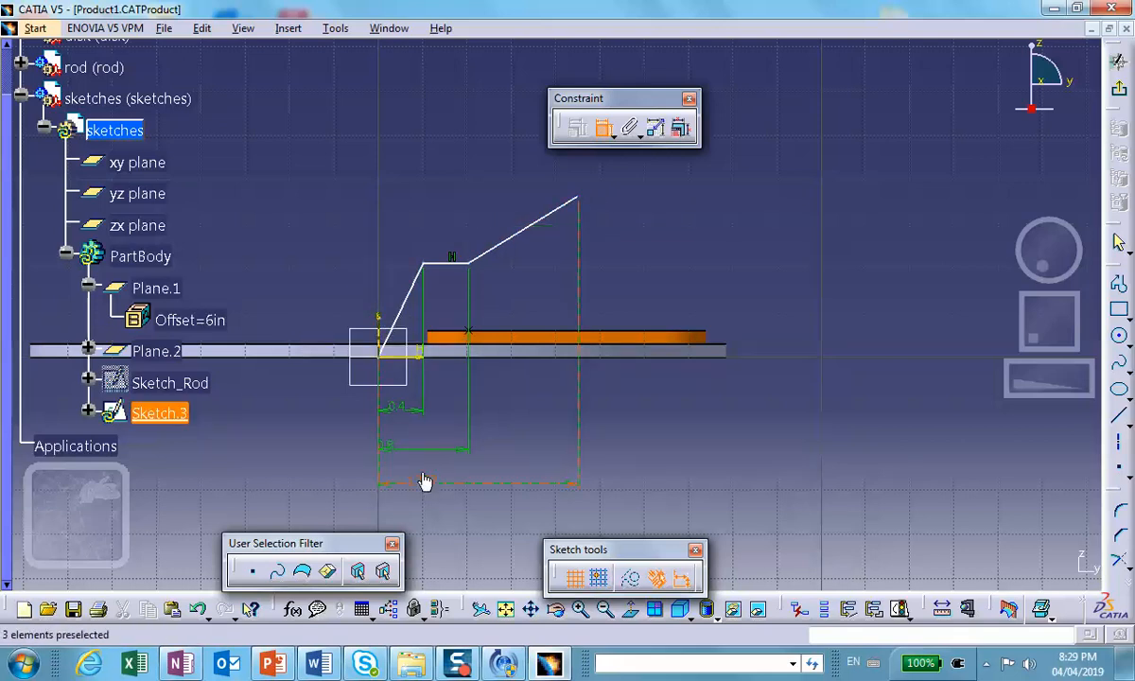
# Set the horizontal distance from the origin to the polyline's far endpoint to 1 in.
pyautogui.doubleClick(425, 482)
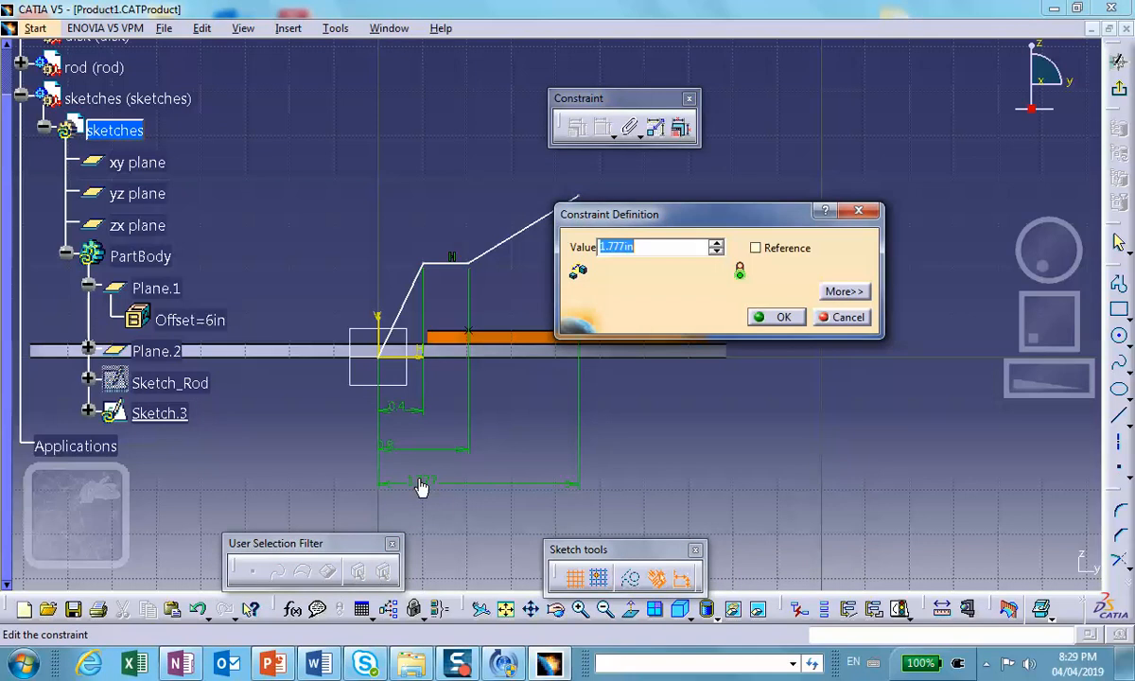
pyautogui.write('1')
pyautogui.click(781, 317)
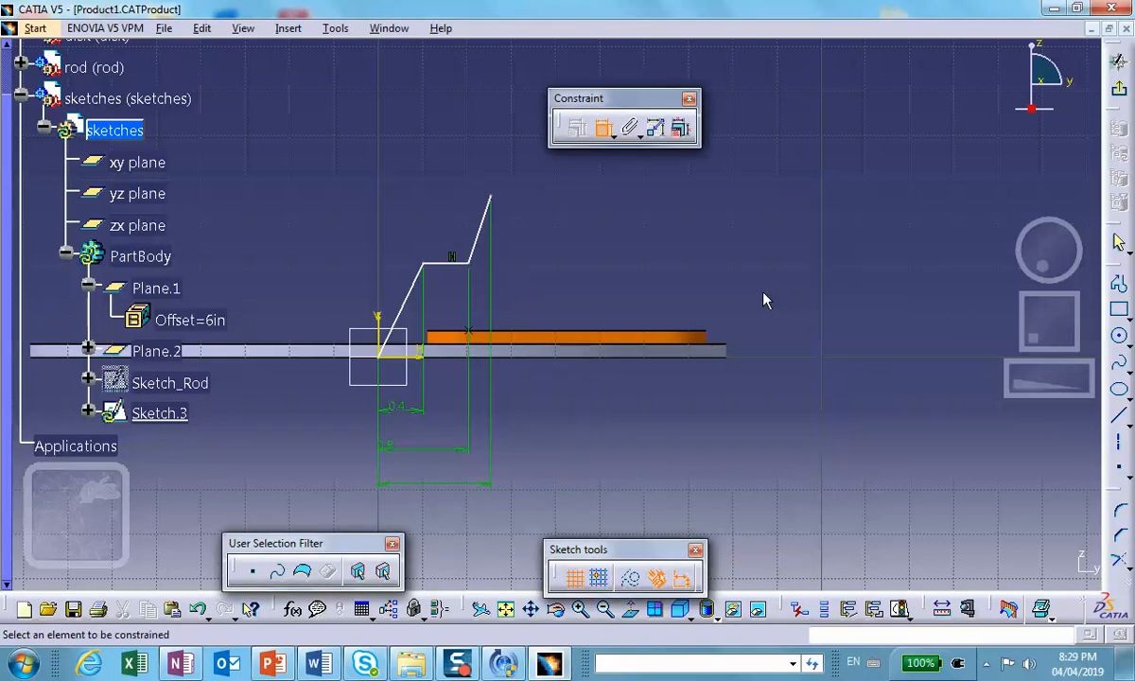
# Dimension the height of the polyline's far endpoint above the horizontal axis and set it to 1 in.
pyautogui.click(491, 199)
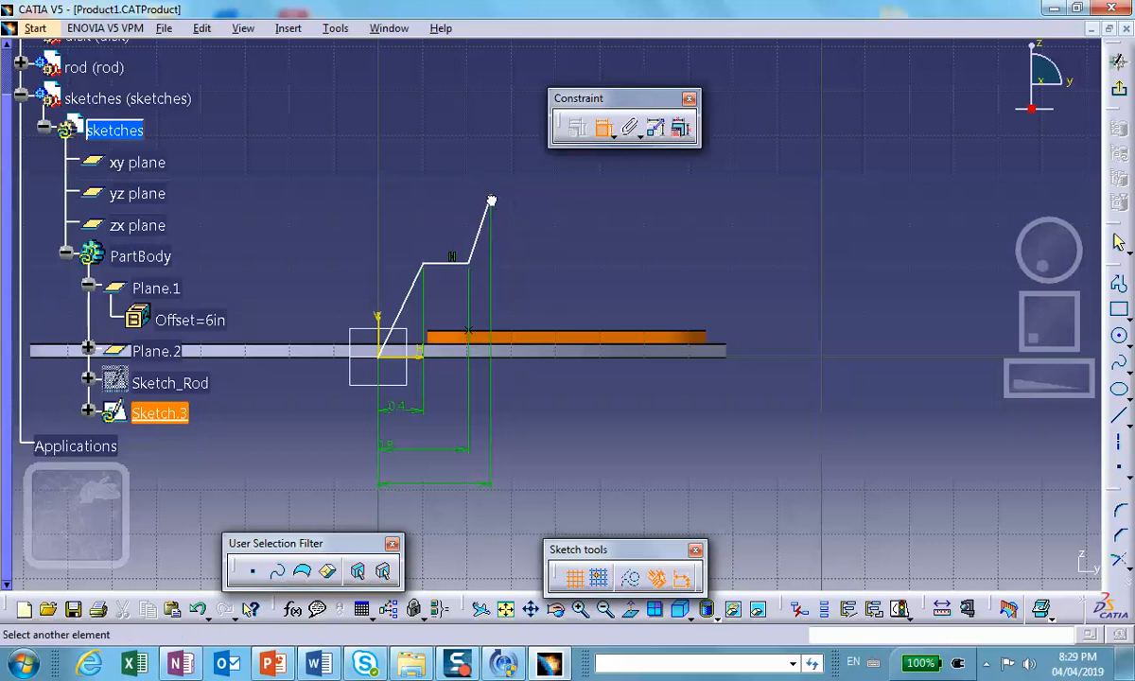
pyautogui.click(423, 364)
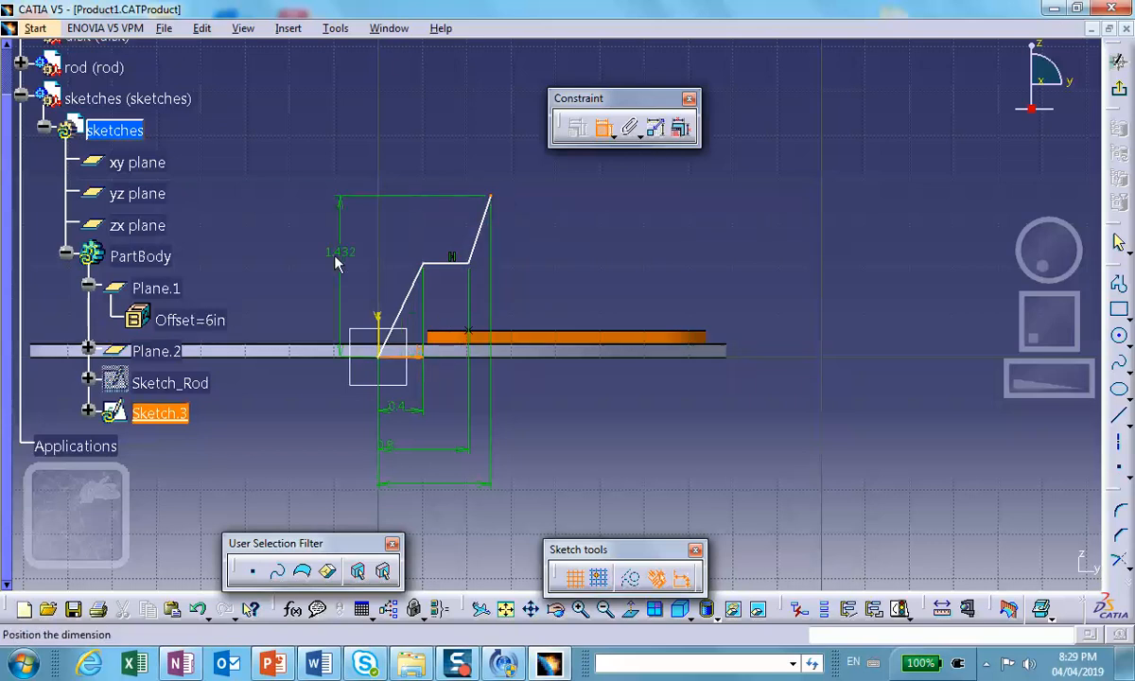
pyautogui.doubleClick(327, 274)
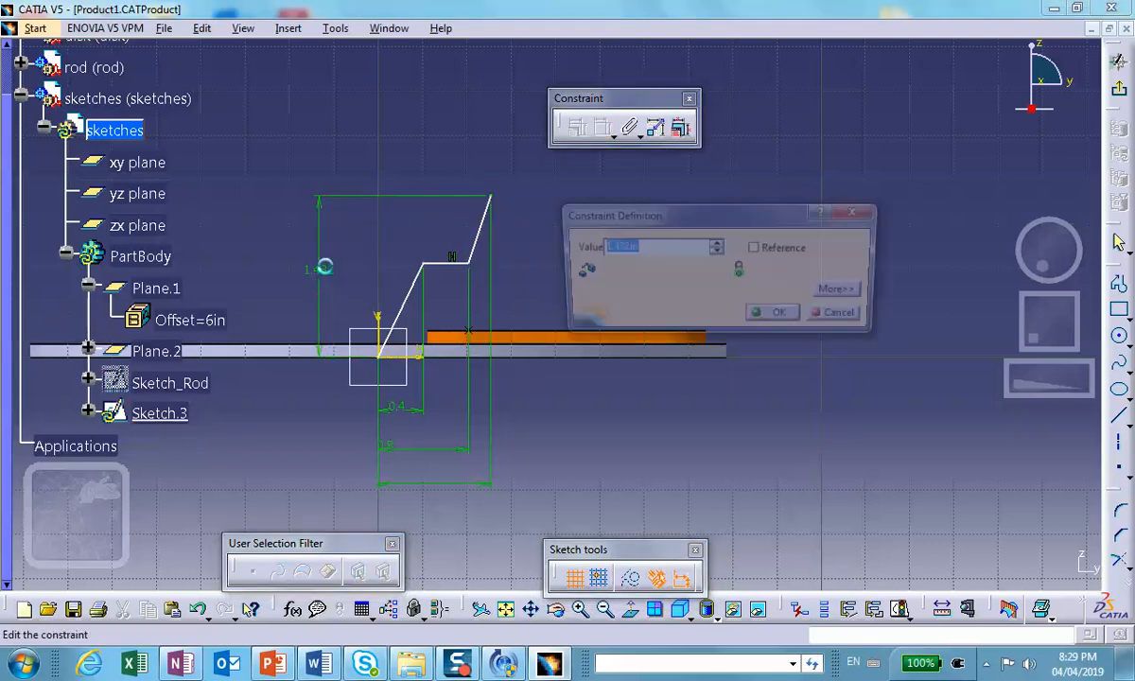
pyautogui.write('1')
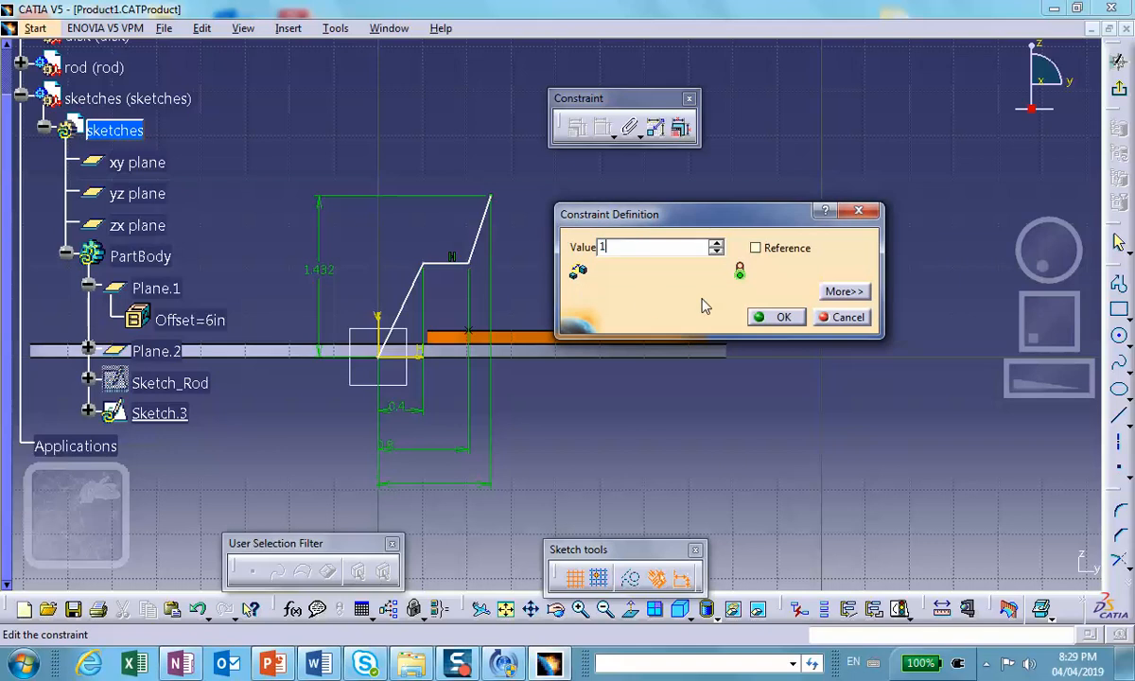
pyautogui.click(778, 318)
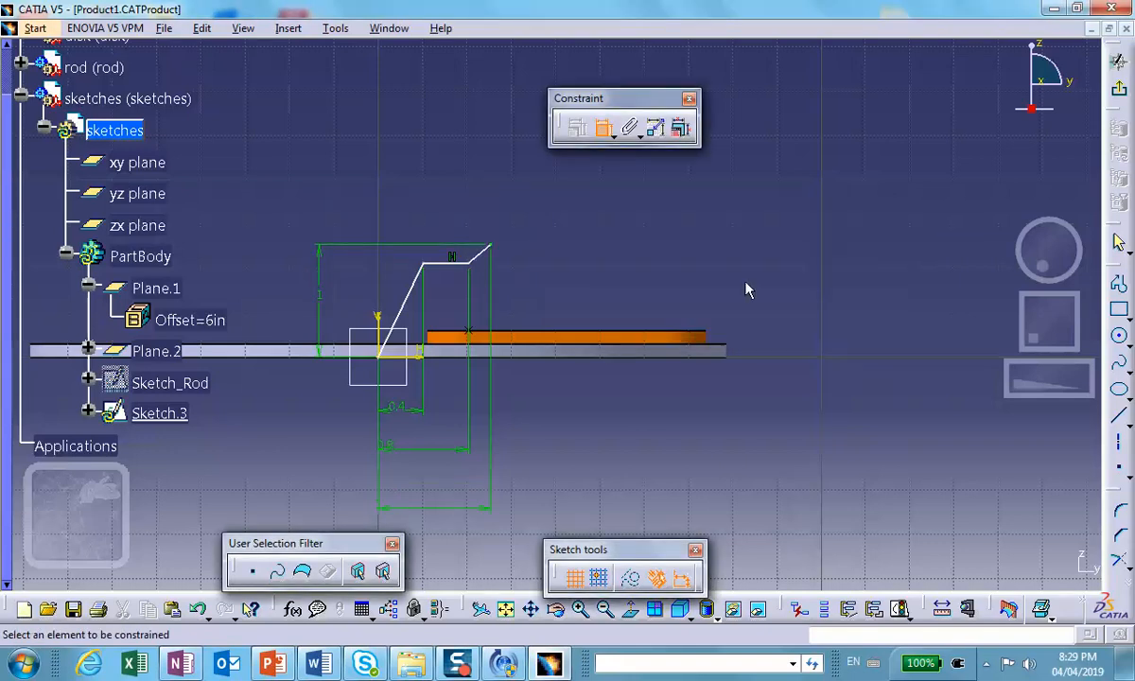
# Dimension the height of the polyline's flat segment above the horizontal axis and set it to 0.5 in.
pyautogui.click(432, 273)
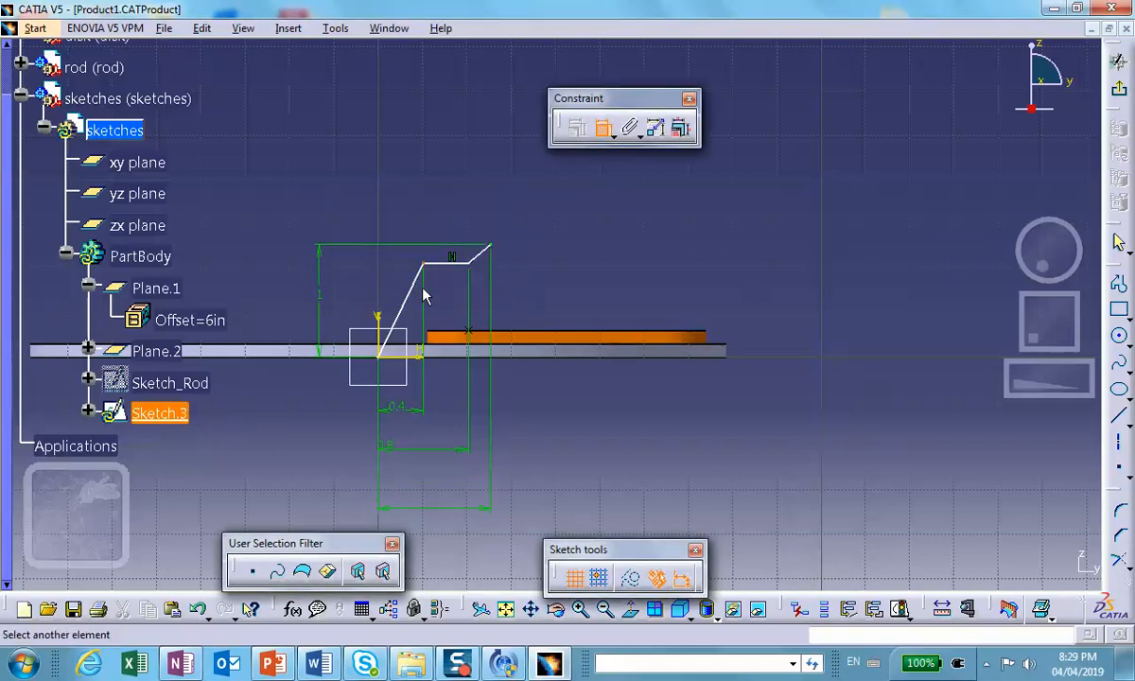
pyautogui.click(402, 360)
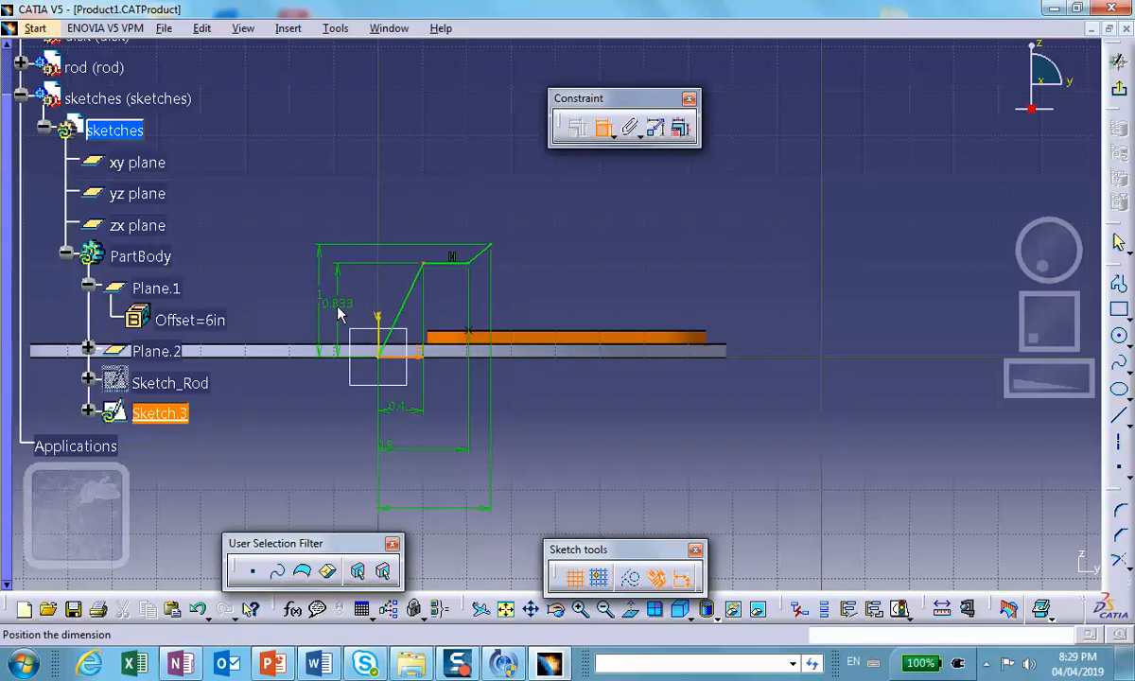
pyautogui.click(341, 314)
pyautogui.doubleClick(342, 307)
pyautogui.press('BackSpace')
pyautogui.write('.5')
pyautogui.click(771, 317)
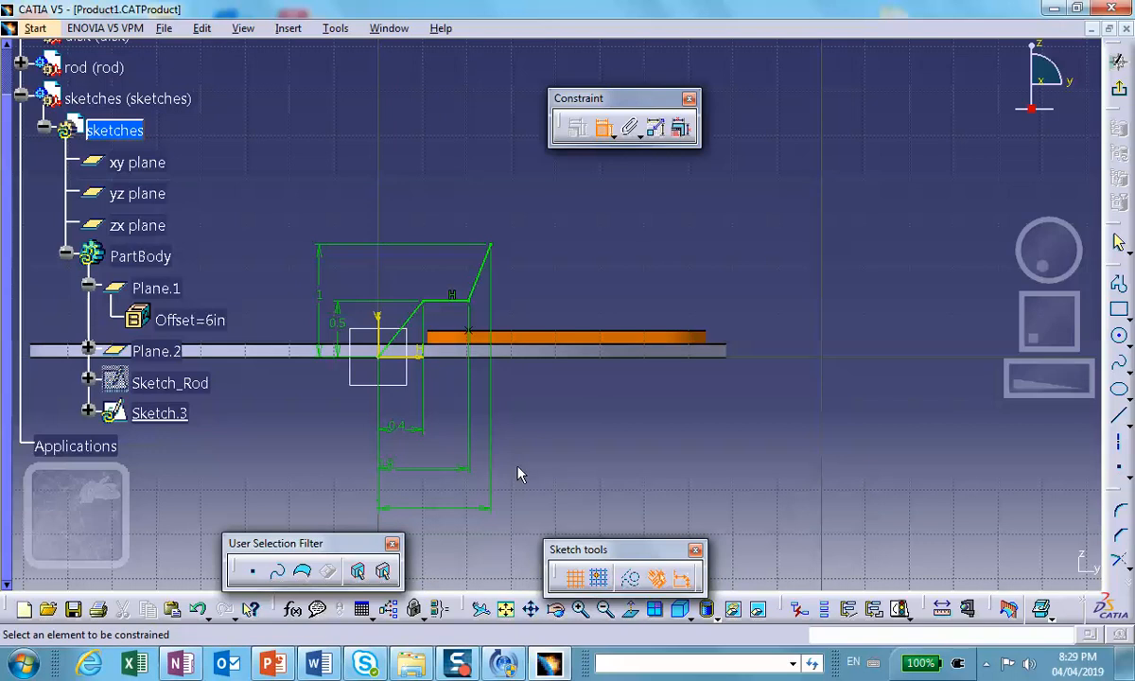
# Check the disk motion graph on the PowerPoint slide, return to CATIA and exit the sketch.
pyautogui.click(272, 662)
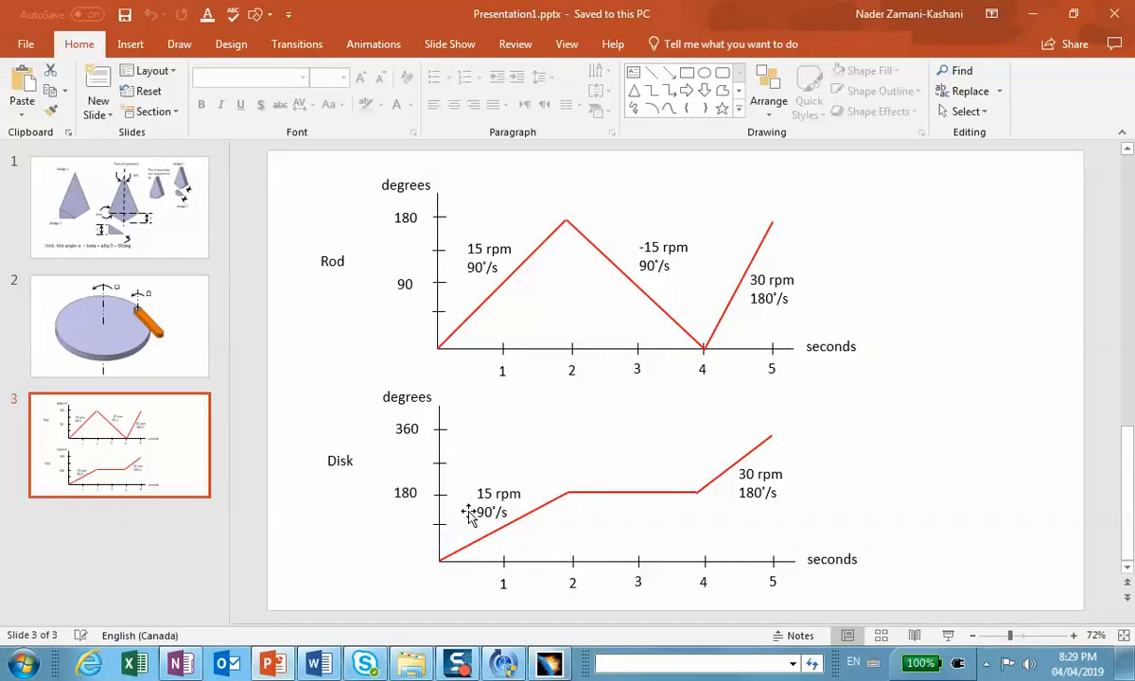
pyautogui.click(1032, 17)
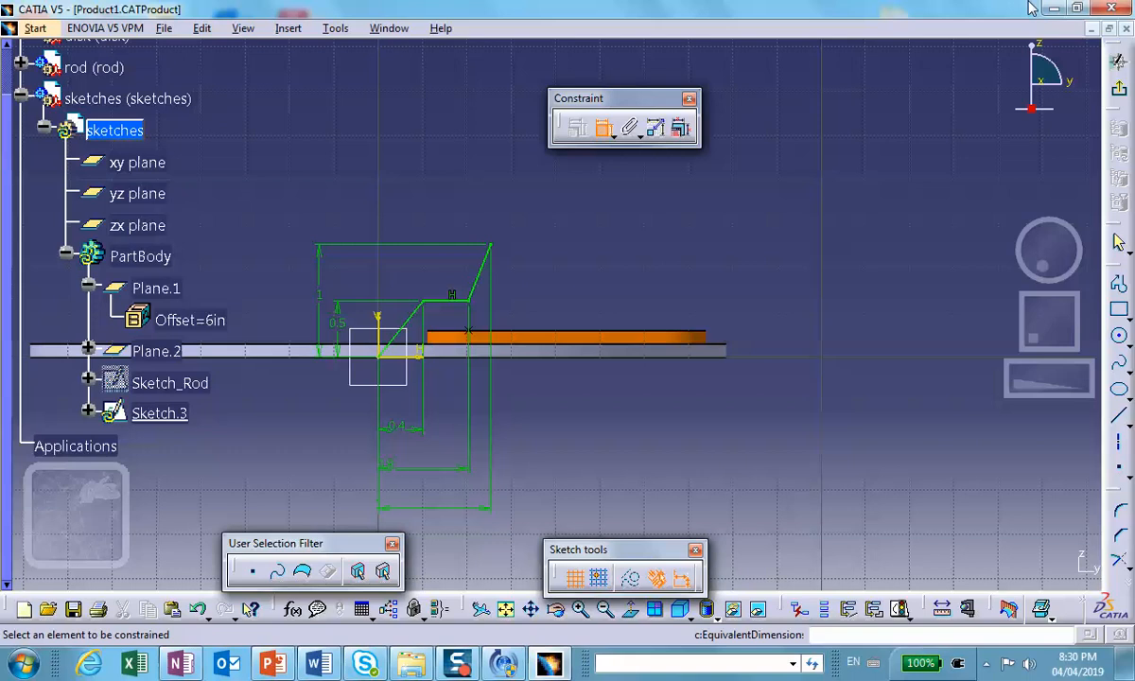
pyautogui.click(1119, 59)
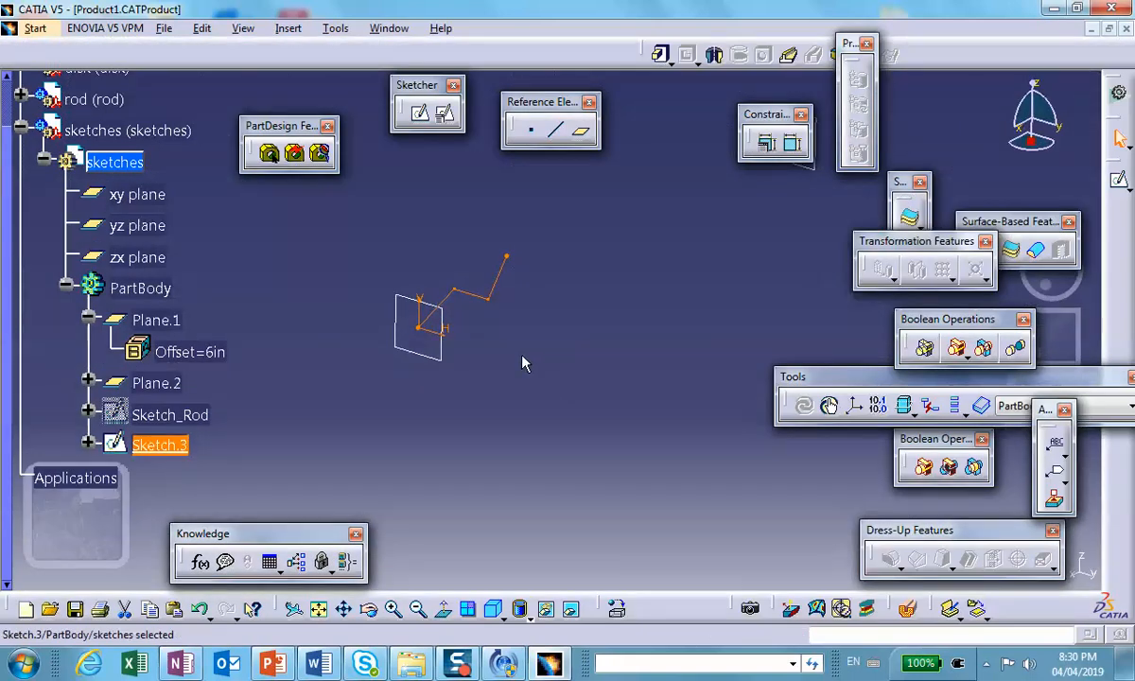
# Rename the new disk profile sketch, Sketch.3, as Sketch_disk in its properties.
pyautogui.rightClick(182, 447)
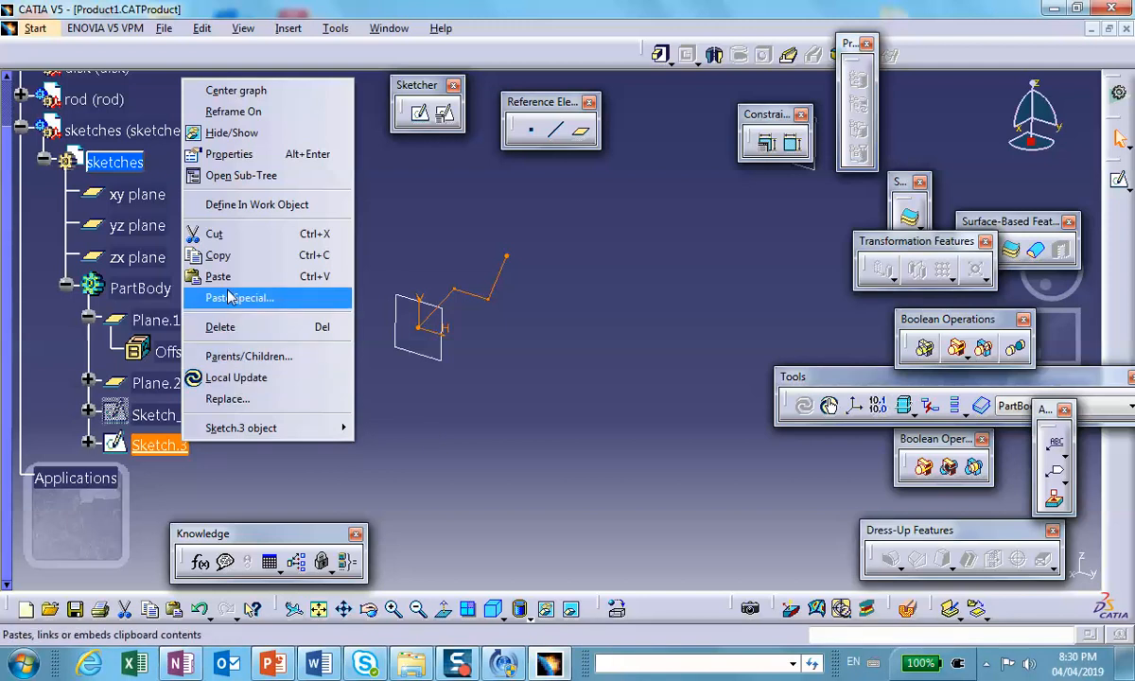
pyautogui.click(218, 154)
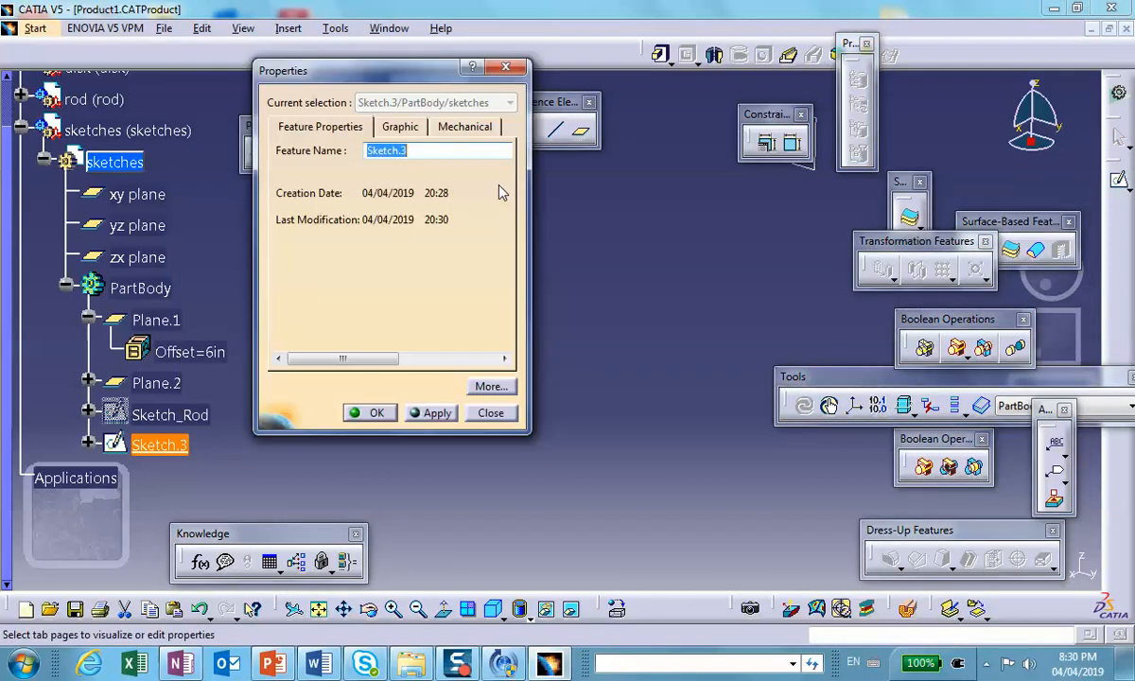
pyautogui.click(424, 150)
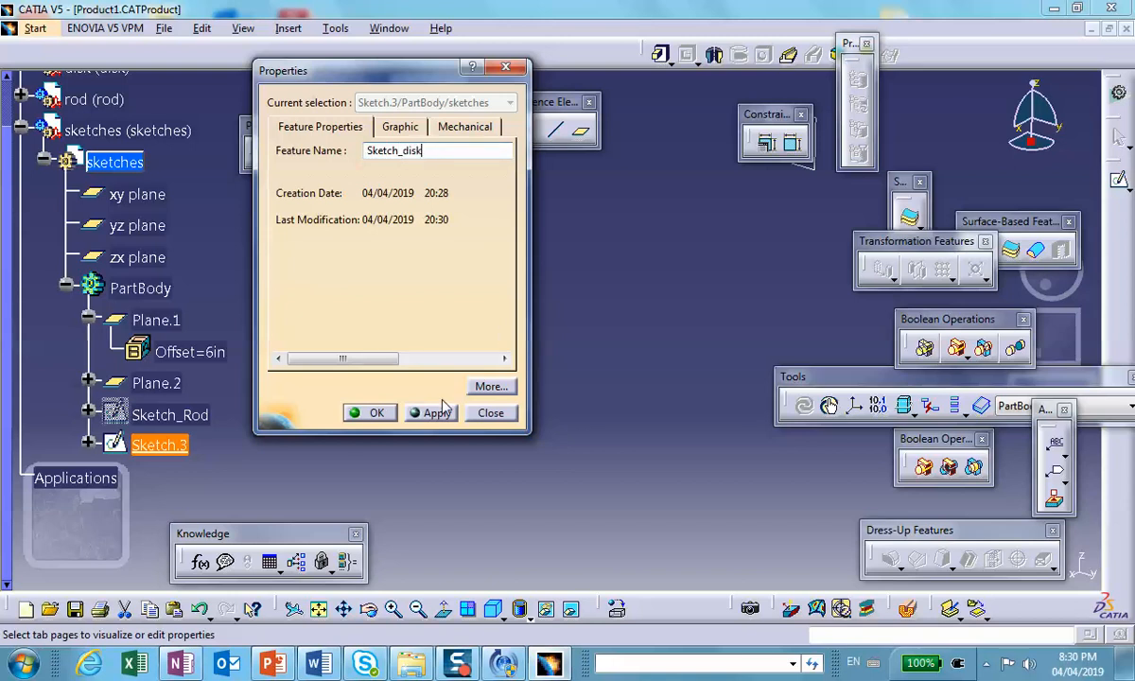
pyautogui.click(371, 413)
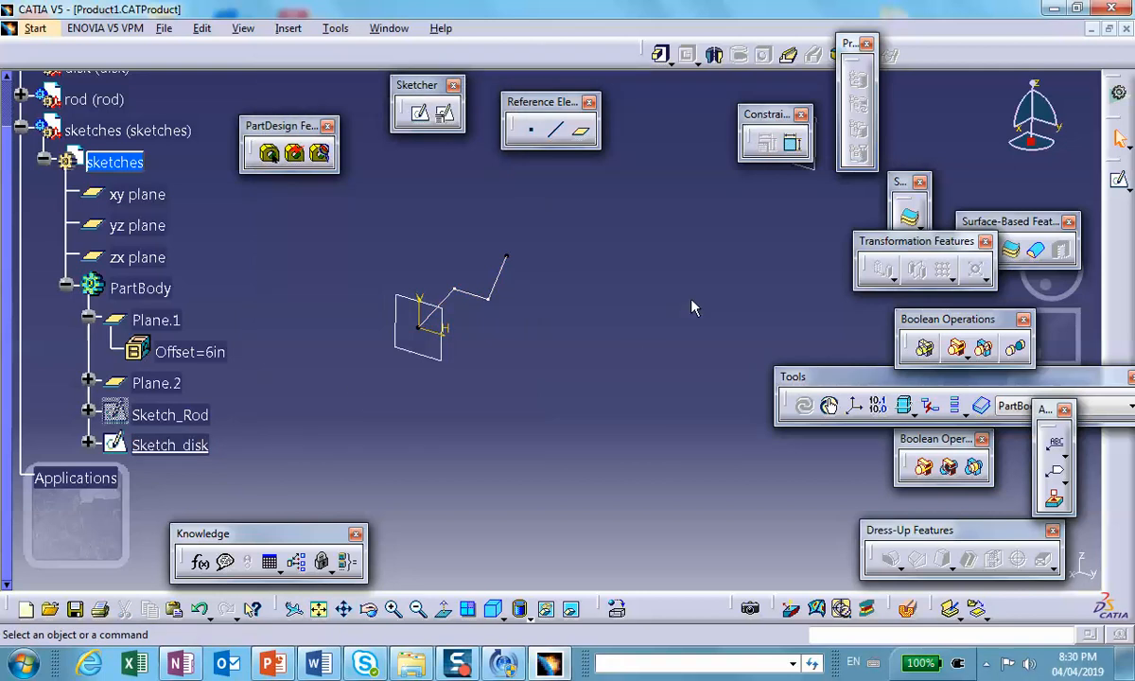
# Show the hidden Sketch_Rod sketch in the model.
pyautogui.moveTo(528, 276); pyautogui.dragTo(652, 265, button='middle')
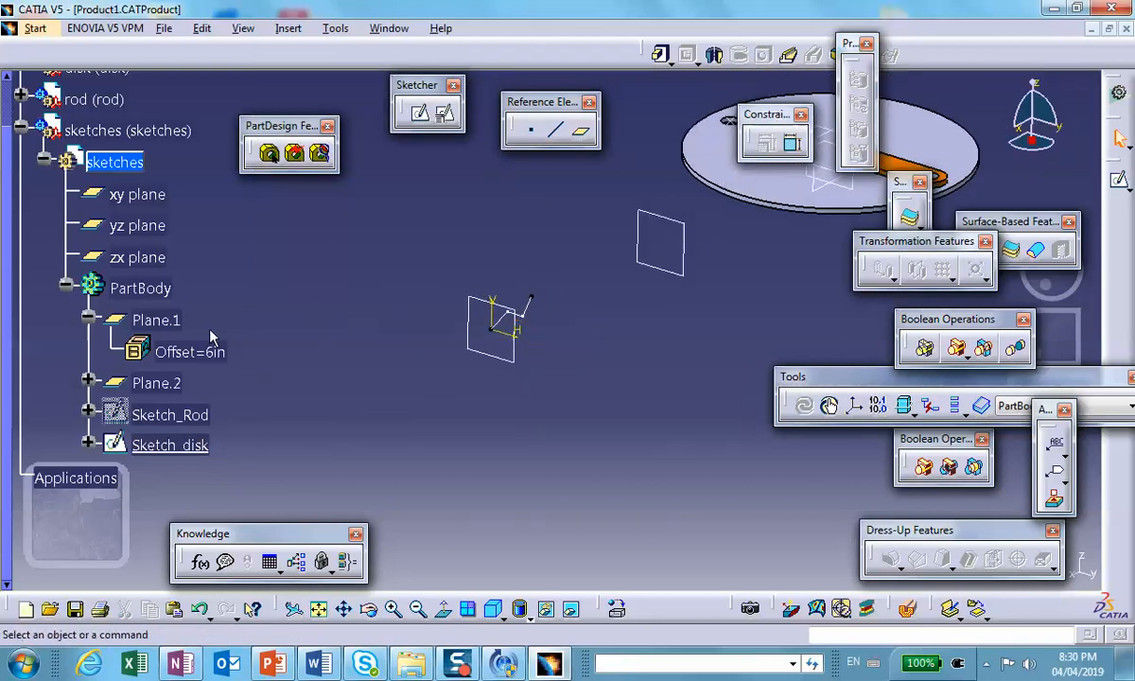
pyautogui.rightClick(169, 414)
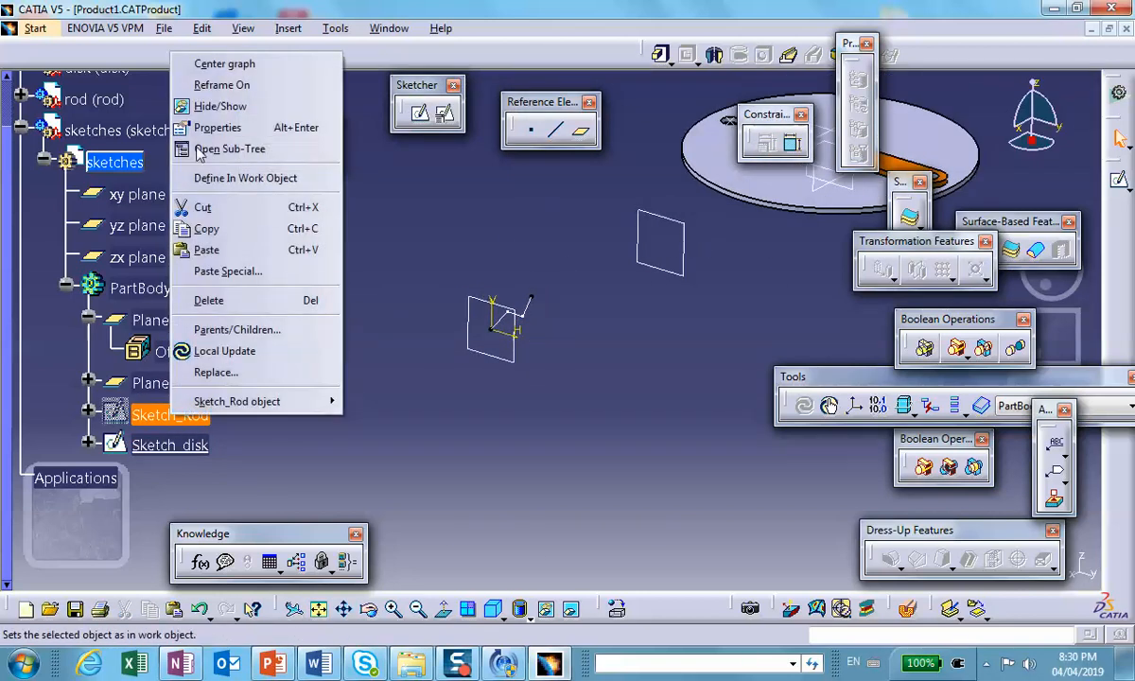
pyautogui.click(215, 106)
pyautogui.moveTo(450, 239); pyautogui.dragTo(303, 309, button='middle')
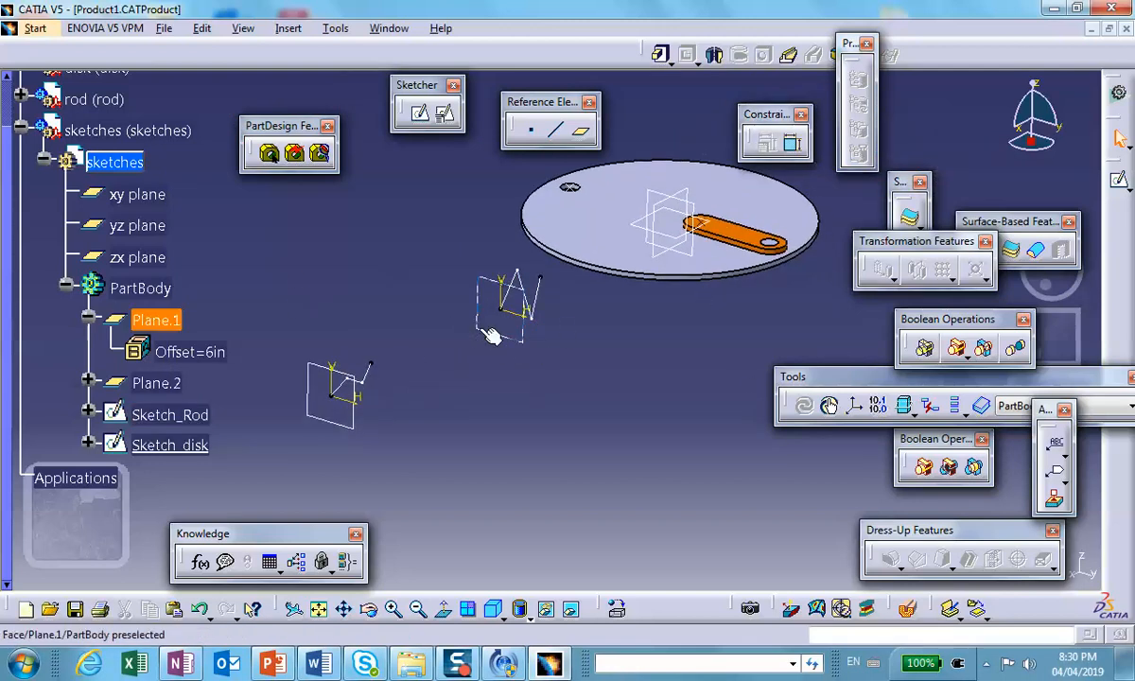
pyautogui.moveTo(446, 464)
pyautogui.mouseDown(button='middle')
pyautogui.moveTo(482, 466)
pyautogui.moveTo(508, 509)
pyautogui.moveTo(497, 481)
pyautogui.moveTo(518, 471)
pyautogui.moveTo(481, 397)
pyautogui.mouseUp(button='middle')
# Activate Product1 and insert a new part that uses the assembly's origin as its origin point.
pyautogui.scroll(3, 397, 294)
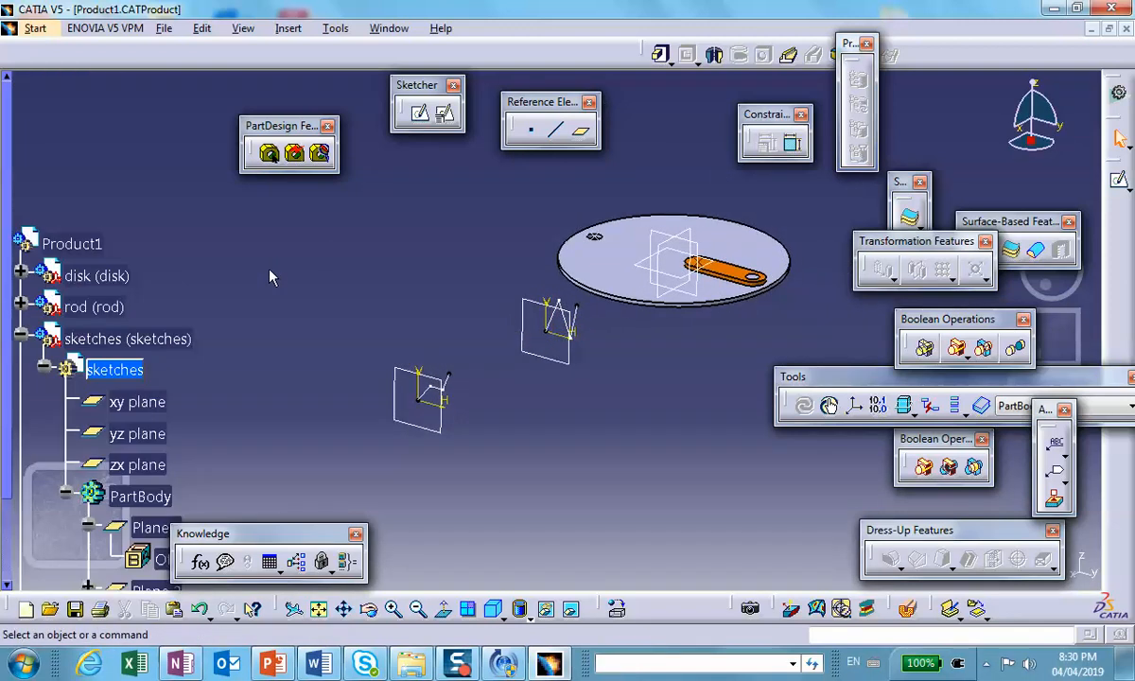
pyautogui.doubleClick(100, 243)
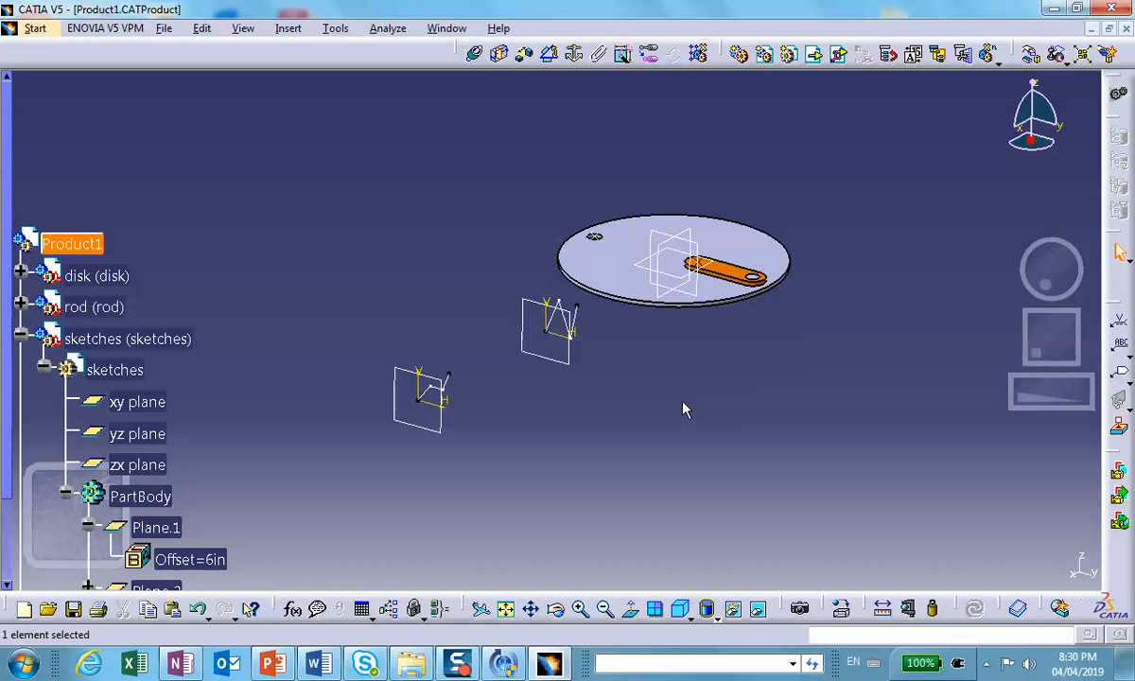
pyautogui.moveTo(681, 405)
pyautogui.mouseDown(button='middle')
pyautogui.moveTo(669, 182)
pyautogui.moveTo(674, 289)
pyautogui.moveTo(624, 326)
pyautogui.moveTo(667, 189)
pyautogui.mouseUp(button='middle')
pyautogui.moveTo(624, 330)
pyautogui.mouseDown(button='middle')
pyautogui.moveTo(699, 188)
pyautogui.moveTo(766, 404)
pyautogui.moveTo(724, 390)
pyautogui.mouseUp(button='middle')
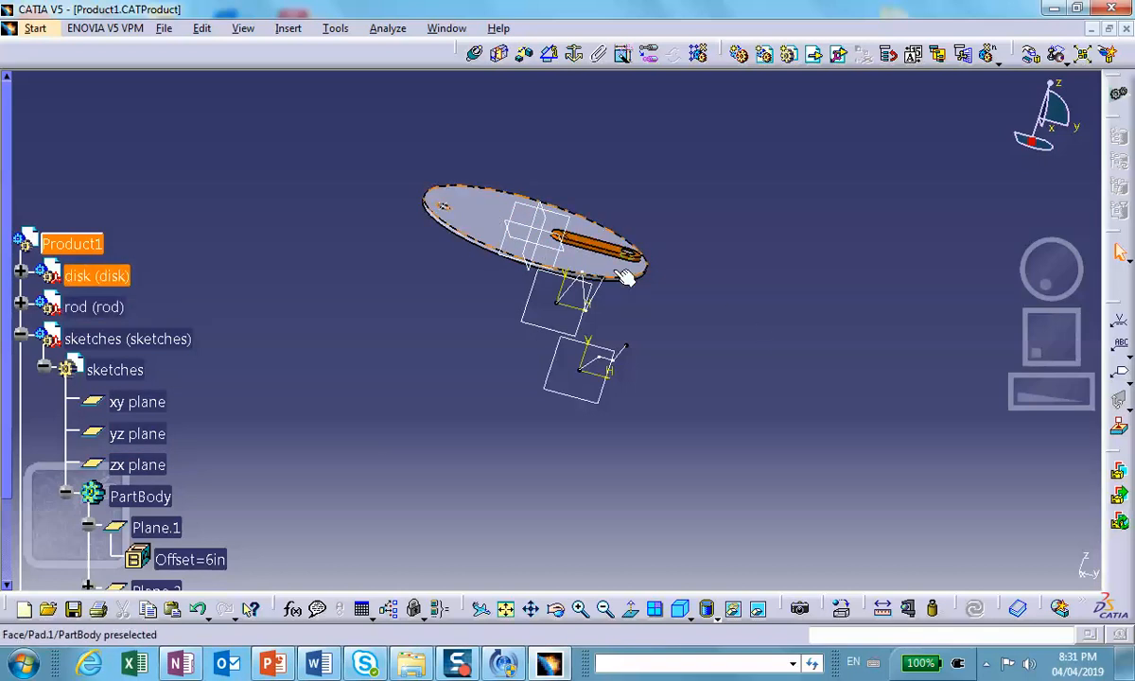
pyautogui.keyDown('ctrl'); pyautogui.moveTo(348, 246); pyautogui.dragTo(330, 310, button='middle'); pyautogui.keyUp('ctrl')
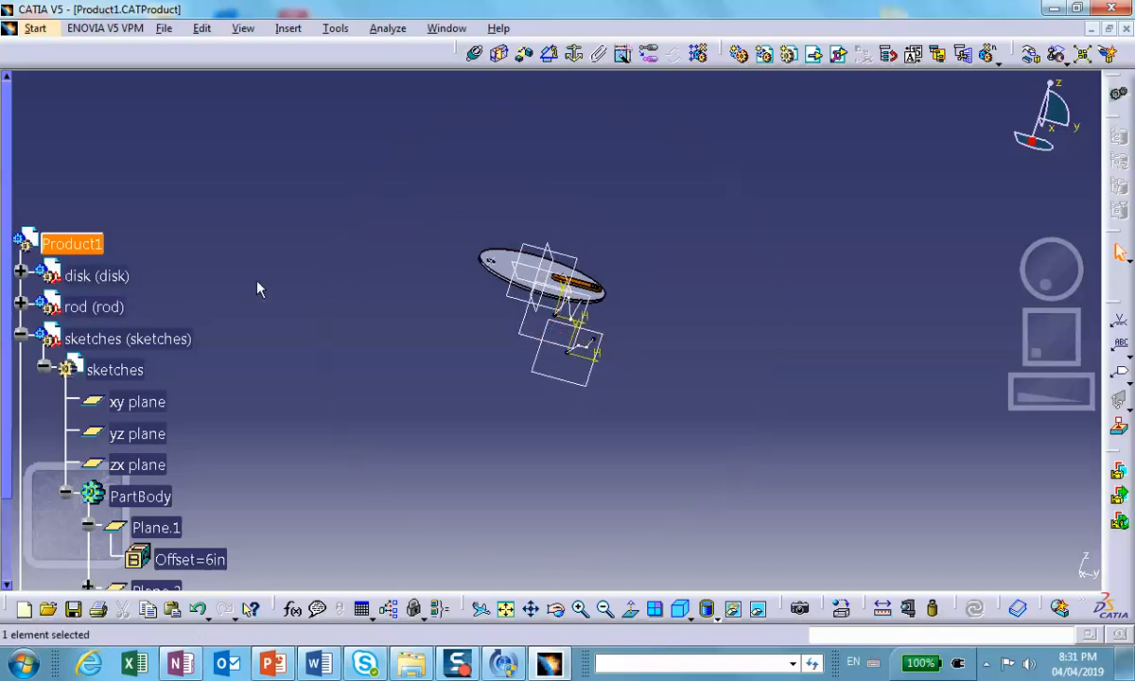
pyautogui.moveTo(431, 291); pyautogui.dragTo(598, 279, button='middle')
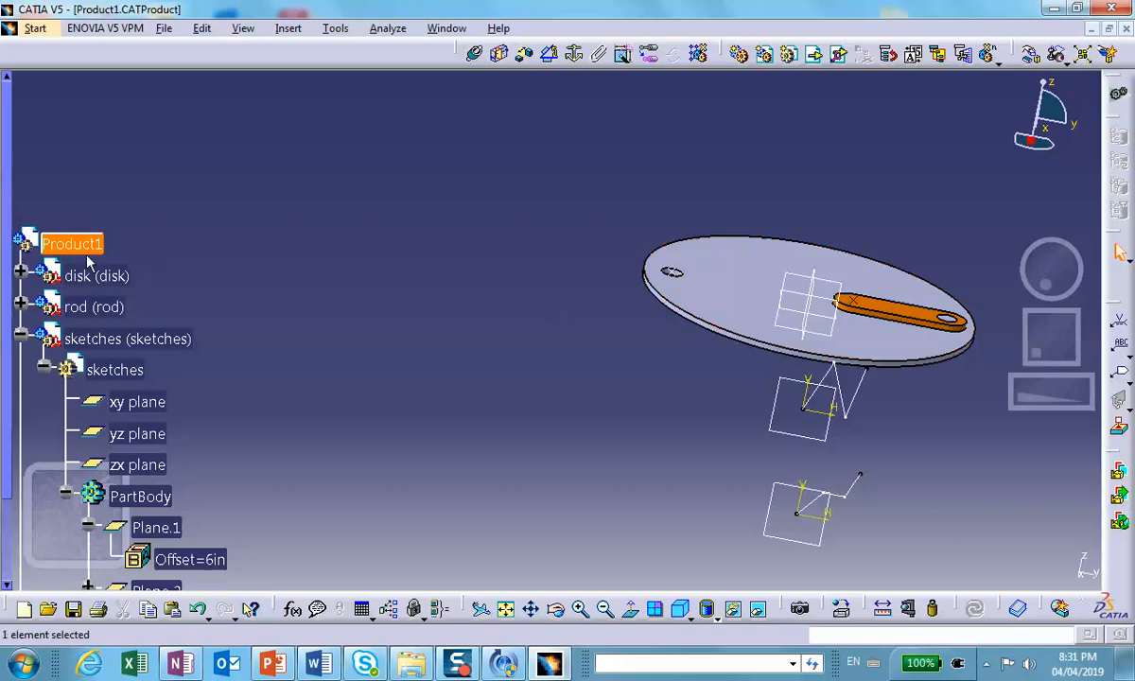
pyautogui.click(289, 29)
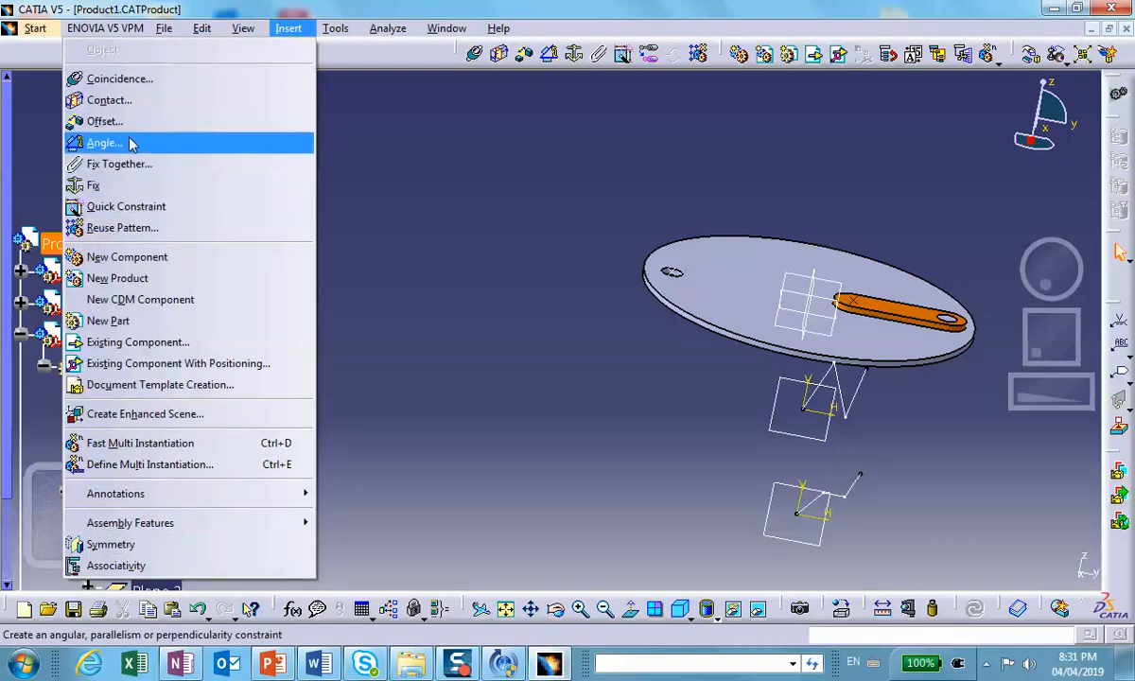
pyautogui.click(151, 327)
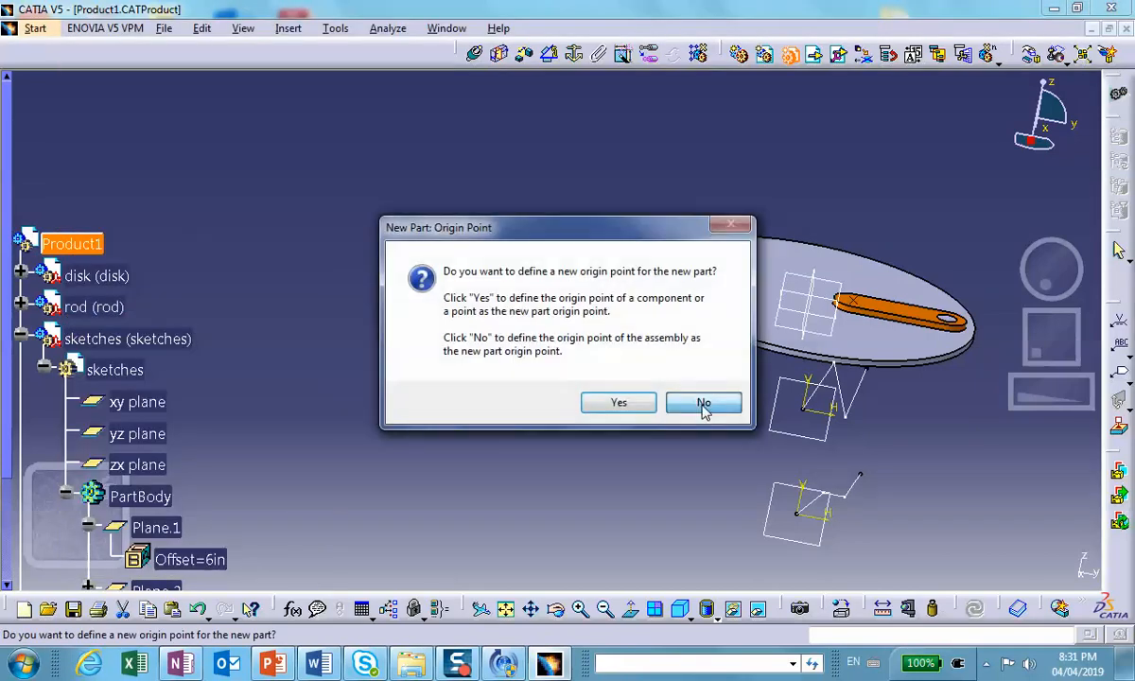
pyautogui.click(703, 404)
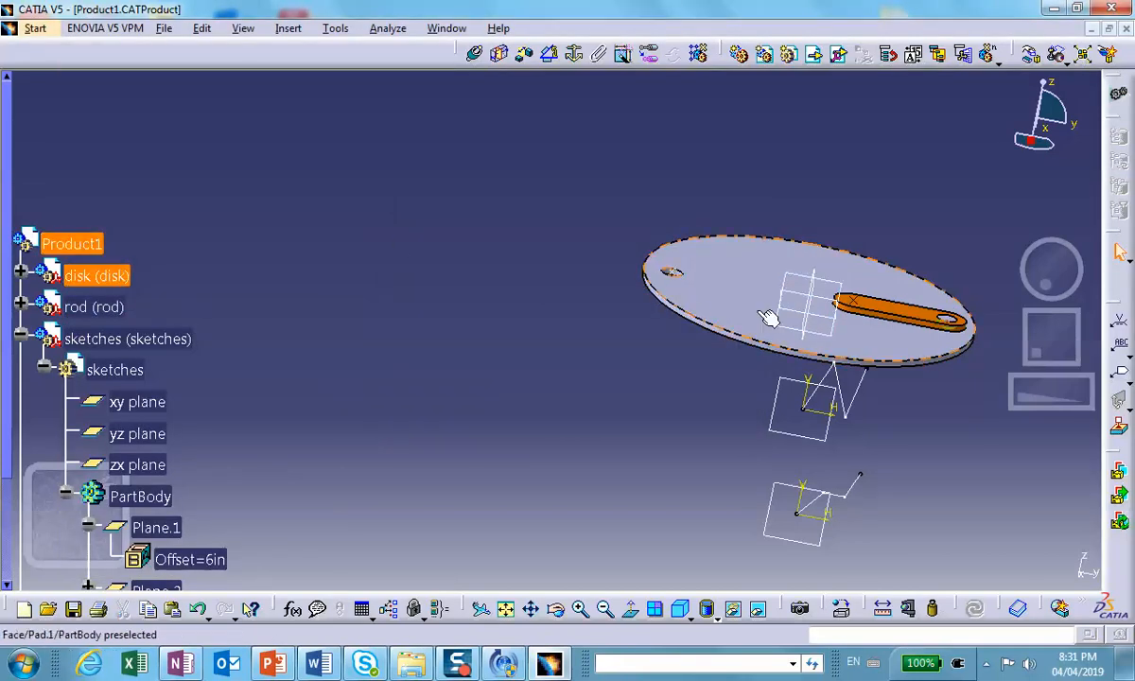
# Set both the instance name and the part number of the new part, Part1, to base.
pyautogui.scroll(-3, 335, 285)
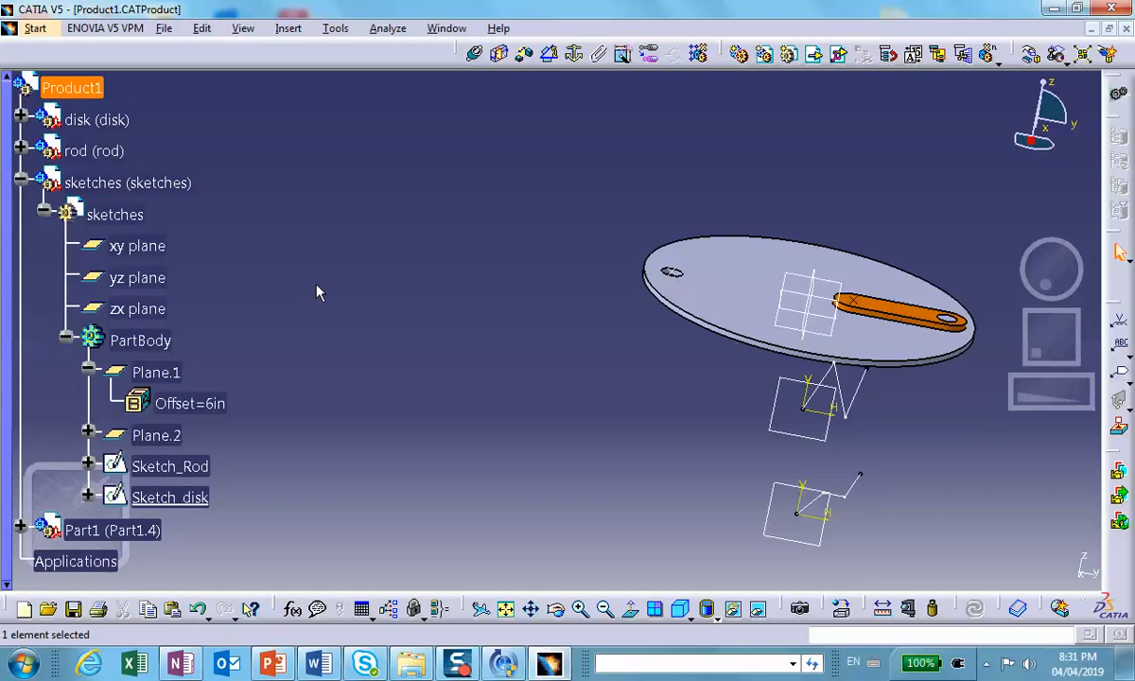
pyautogui.scroll(-3, 317, 293)
pyautogui.rightClick(106, 372)
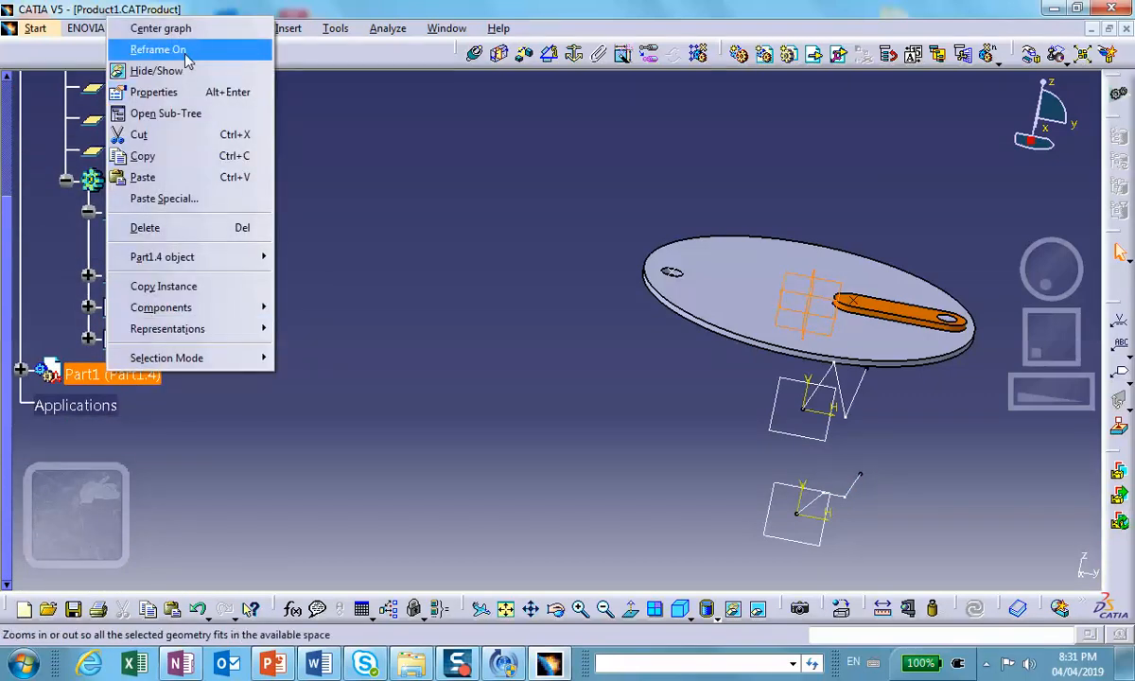
pyautogui.click(165, 92)
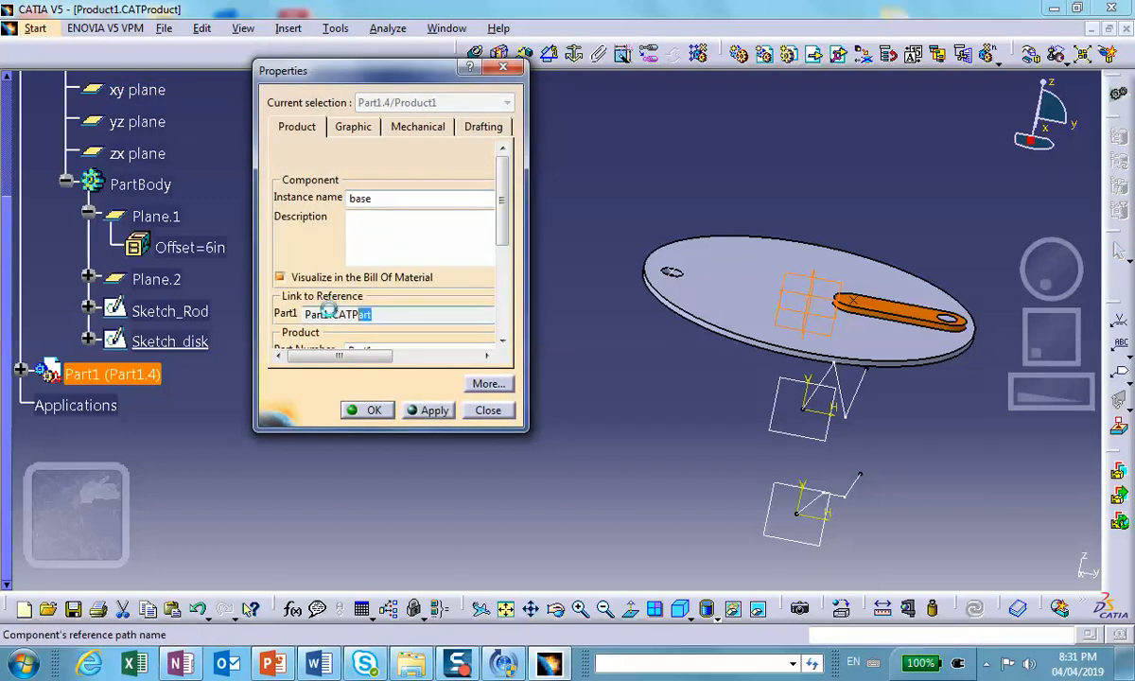
pyautogui.scroll(-3, 492, 246)
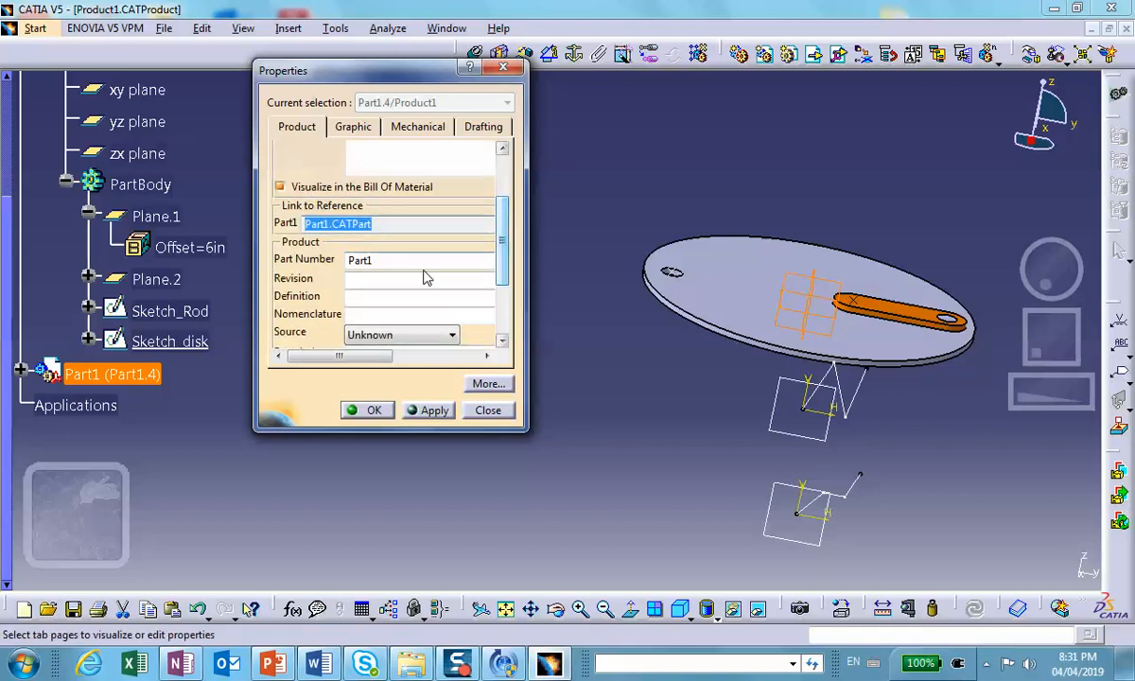
pyautogui.doubleClick(379, 260)
pyautogui.write('b')
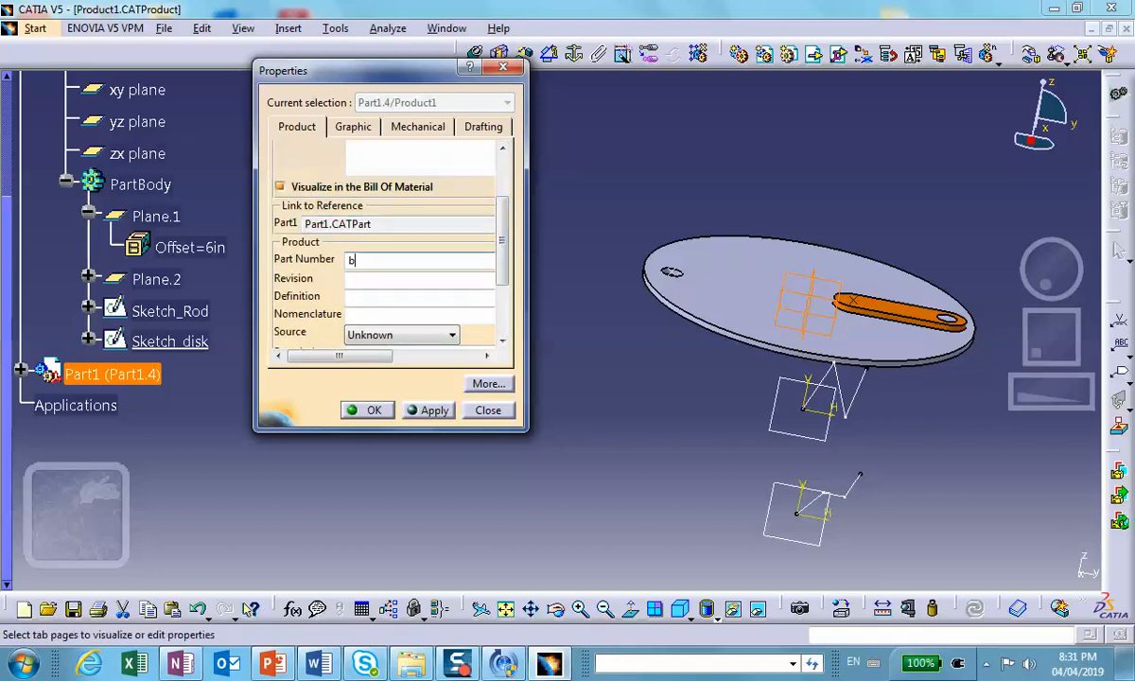
pyautogui.write('ase')
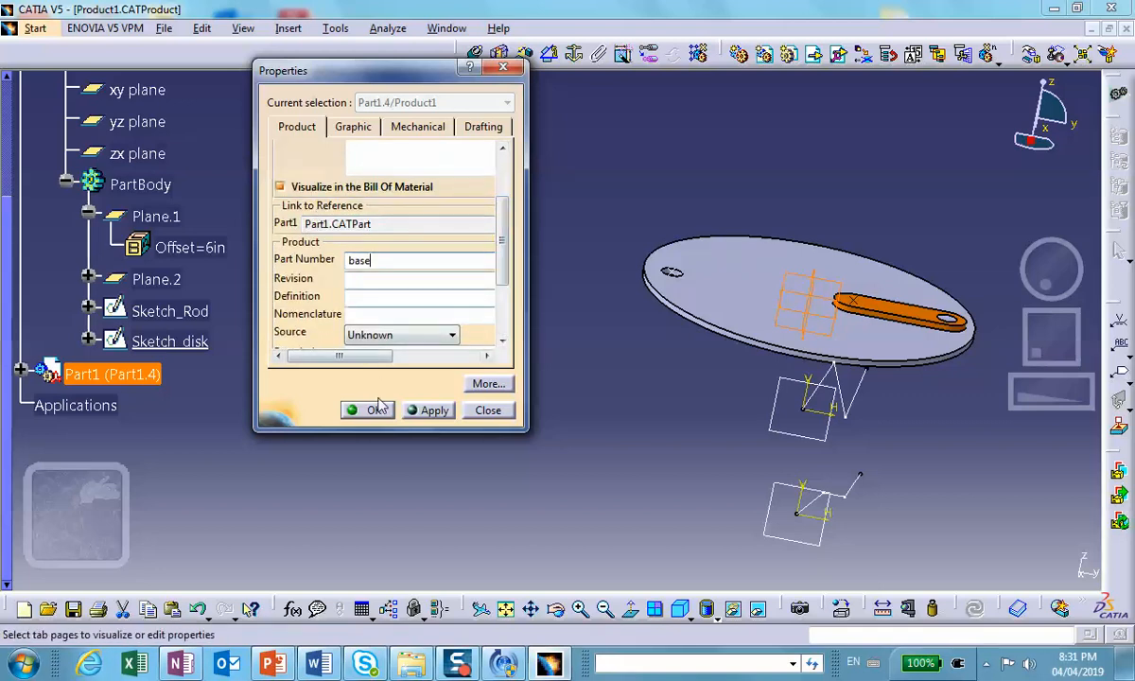
pyautogui.click(367, 409)
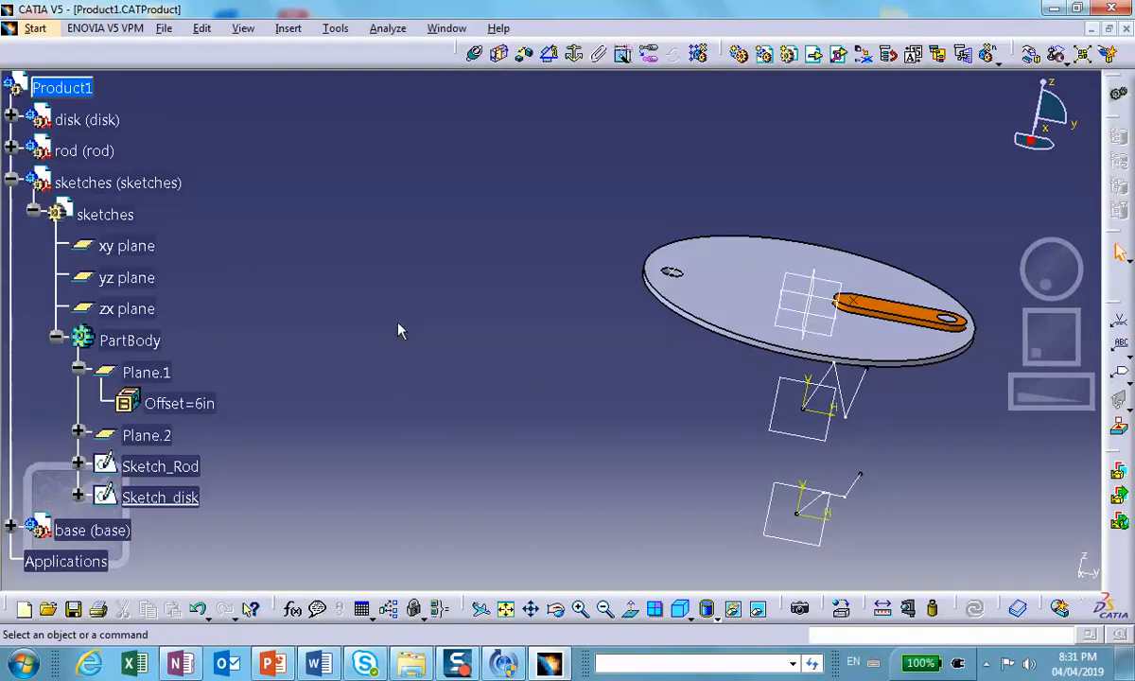
pyautogui.click(11, 180)
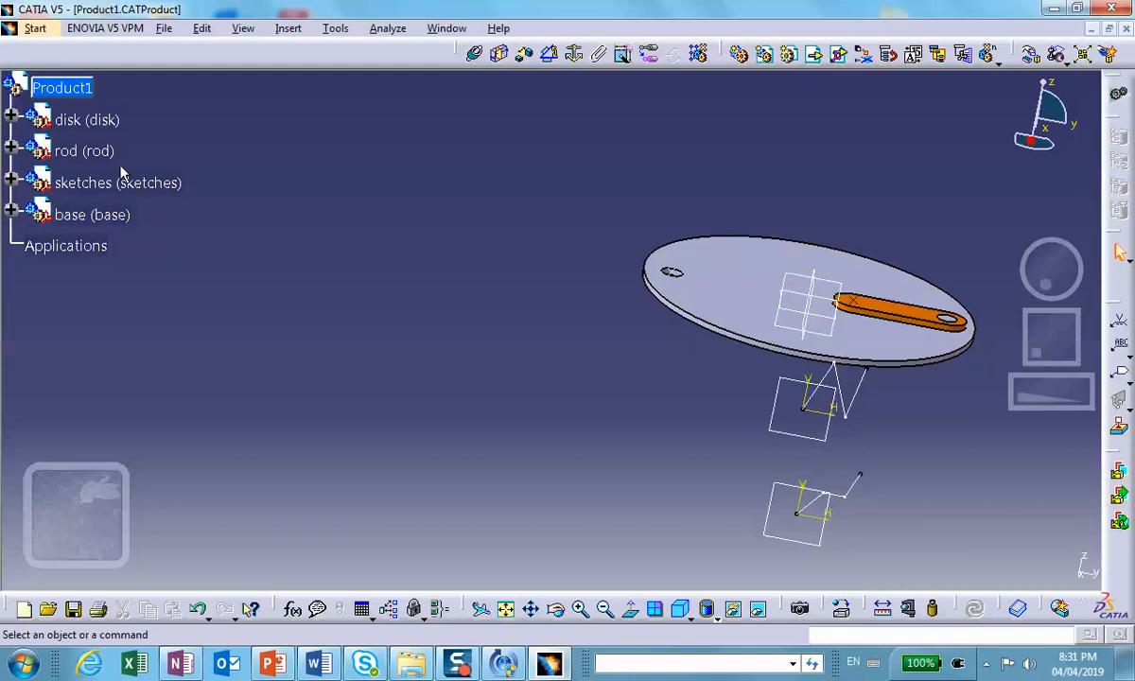
pyautogui.rightClick(101, 216)
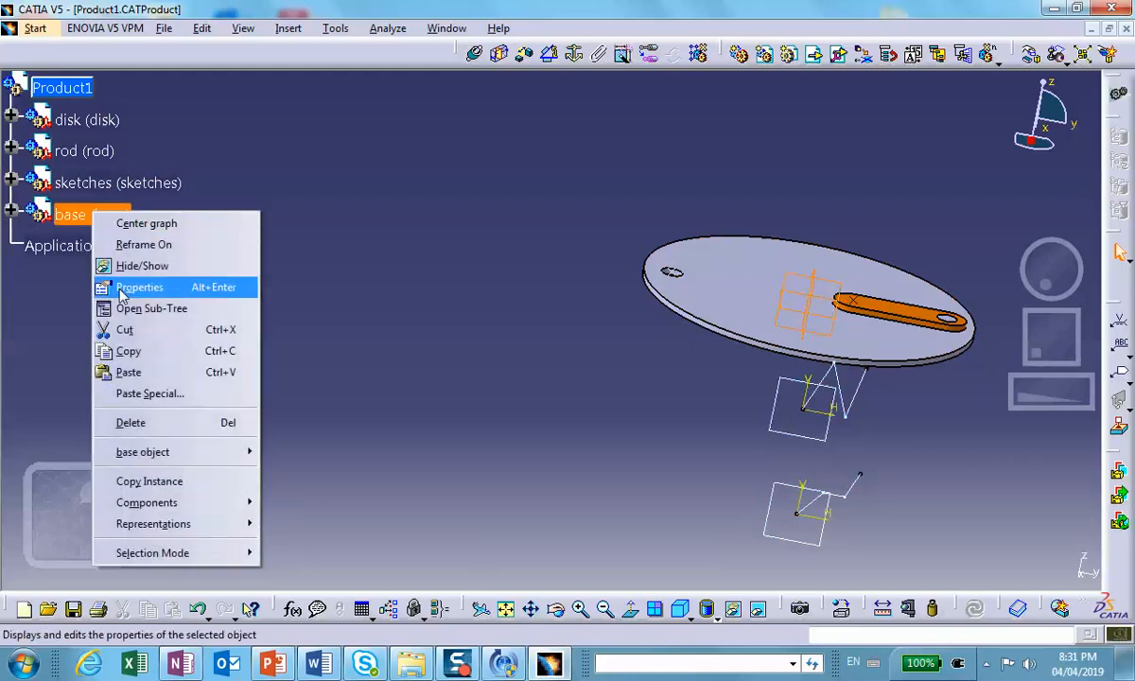
pyautogui.moveTo(192, 556)
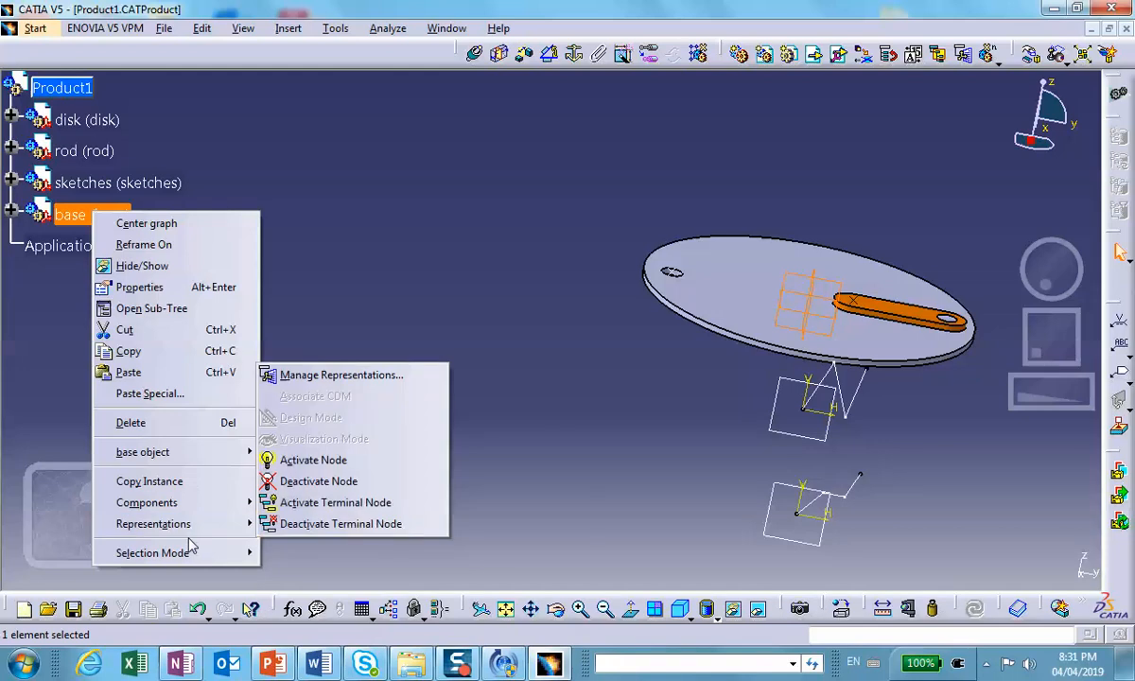
pyautogui.moveTo(216, 458)
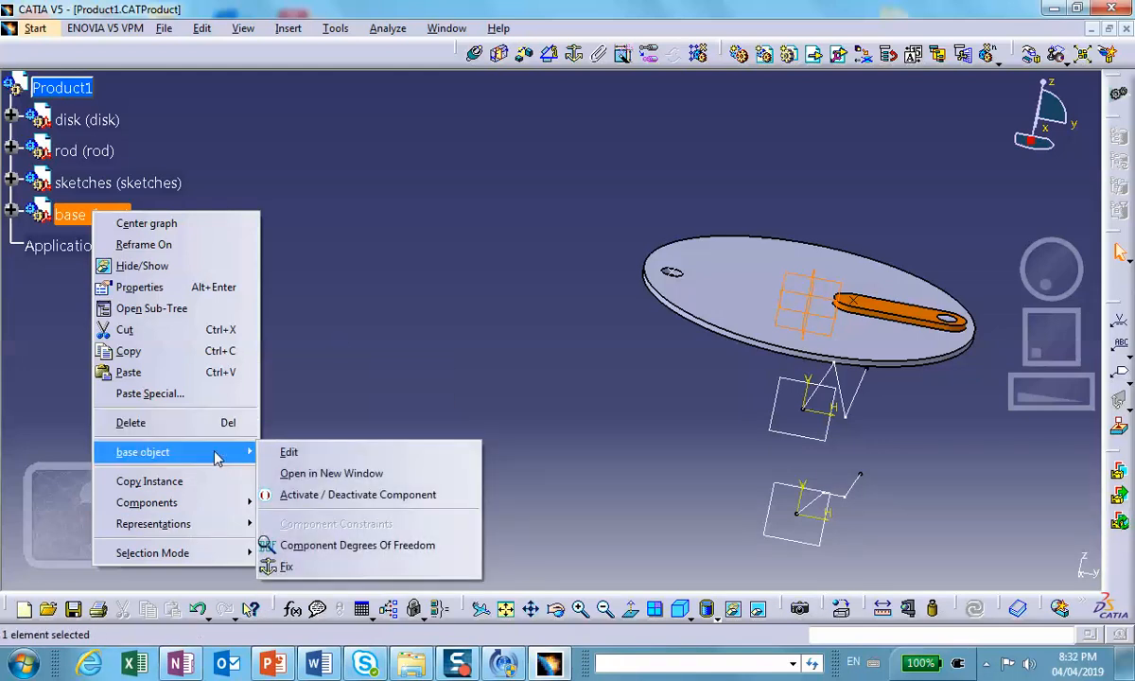
pyautogui.click(440, 331)
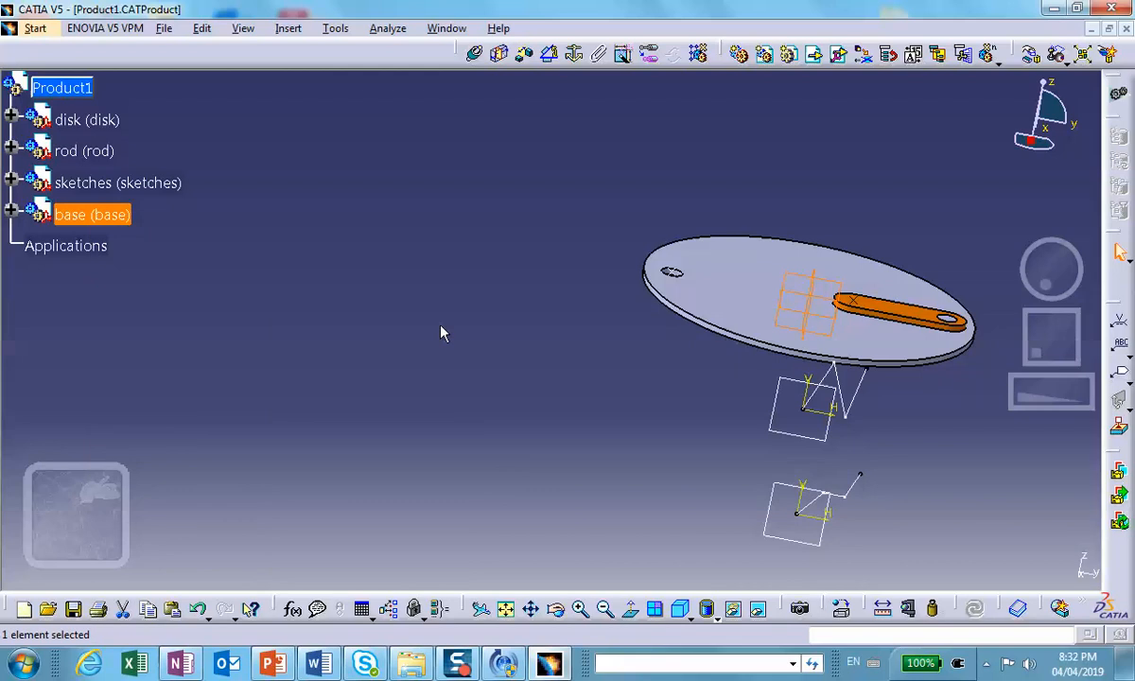
pyautogui.click(407, 248)
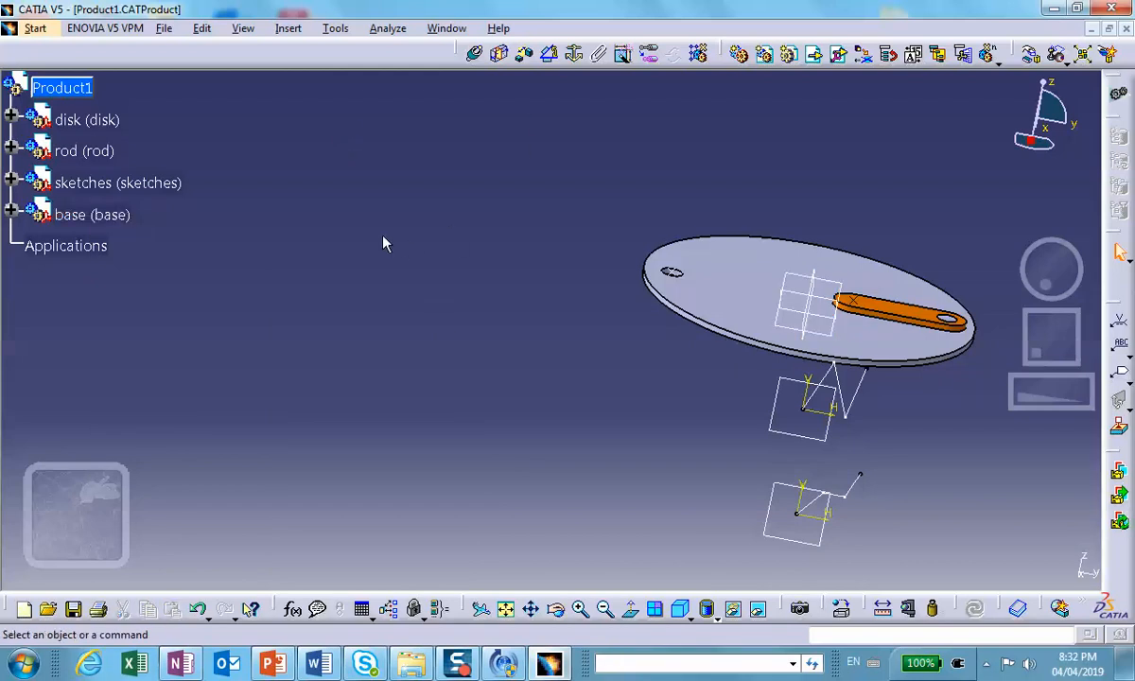
# Activate the base part for editing and open a new sketch on the underside face of the disk.
pyautogui.moveTo(434, 208); pyautogui.dragTo(225, 206, button='middle')
pyautogui.moveTo(563, 127); pyautogui.dragTo(541, 182, button='middle')
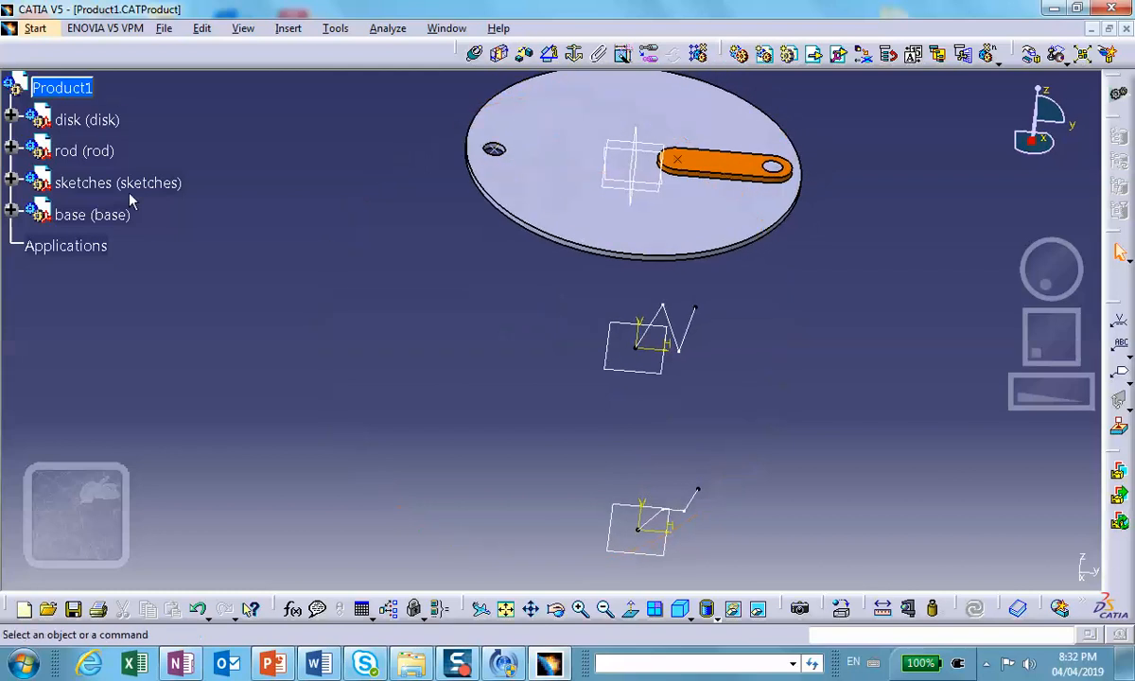
pyautogui.click(11, 213)
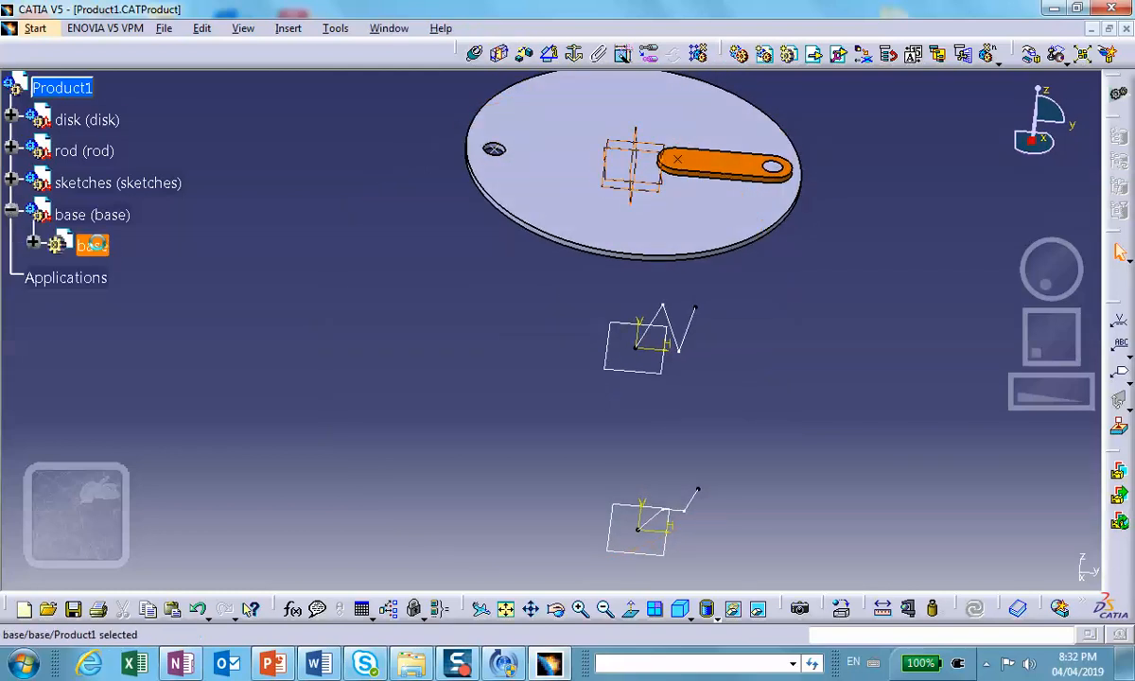
pyautogui.doubleClick(92, 245)
pyautogui.moveTo(462, 279); pyautogui.dragTo(544, 160, button='middle')
pyautogui.moveTo(462, 345); pyautogui.dragTo(587, 16, button='middle')
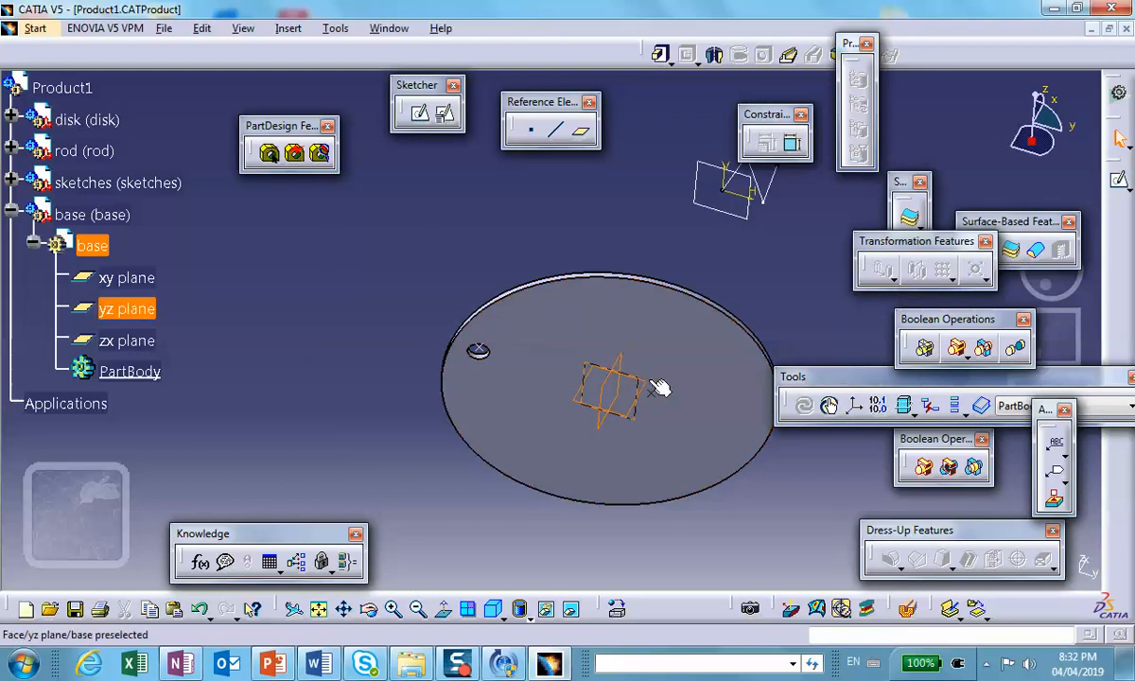
pyautogui.click(663, 341)
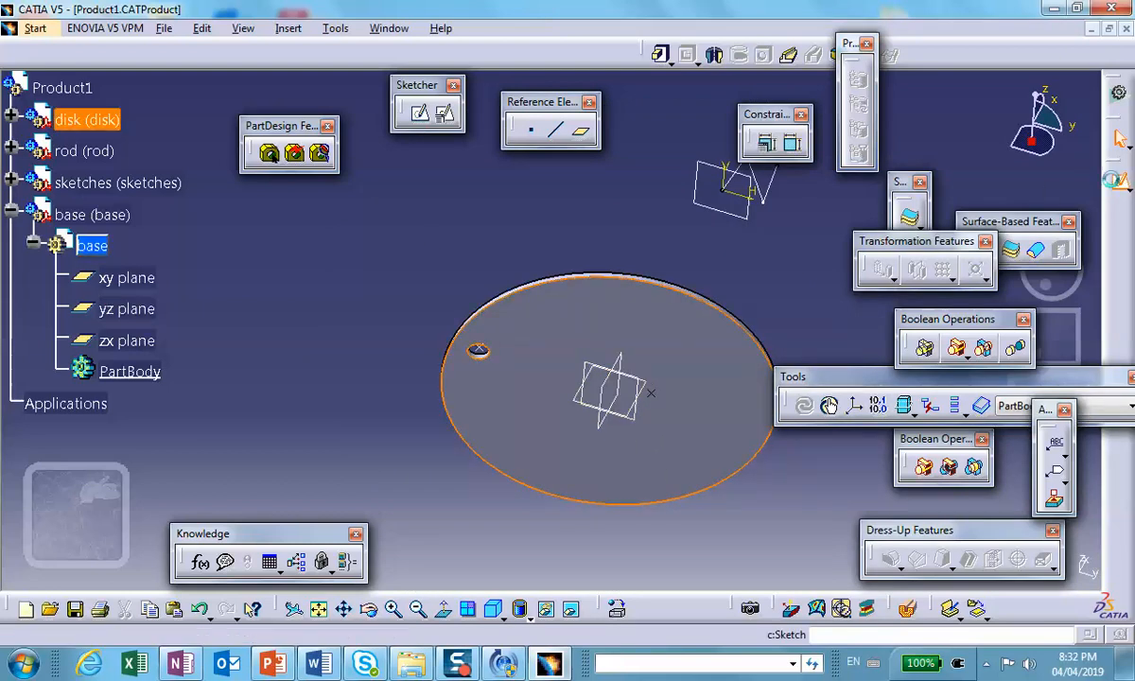
pyautogui.click(1121, 182)
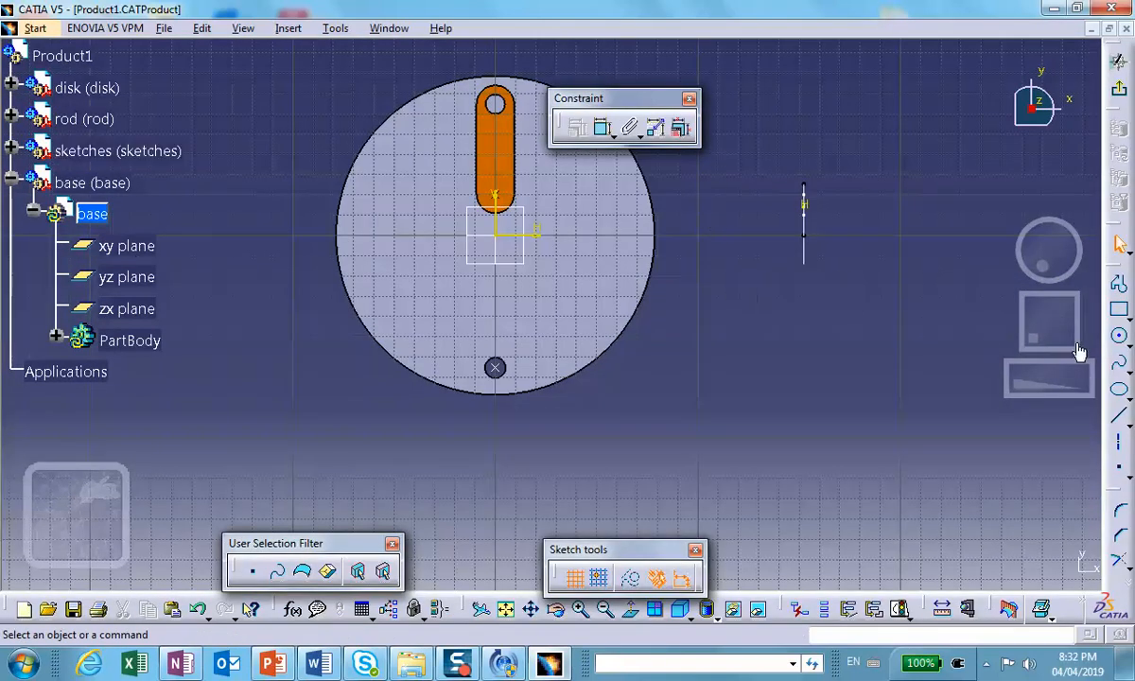
# Sketch a circle of about 0.68 in radius centred on the sketch origin and exit the sketch.
pyautogui.click(1119, 335)
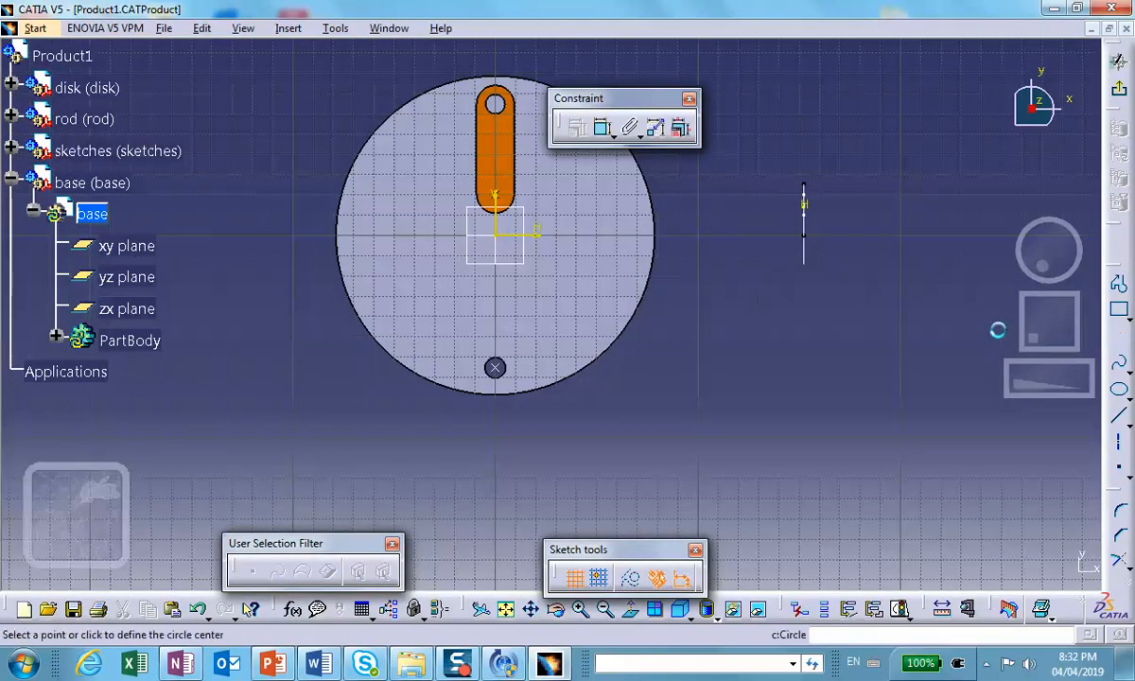
pyautogui.click(496, 236)
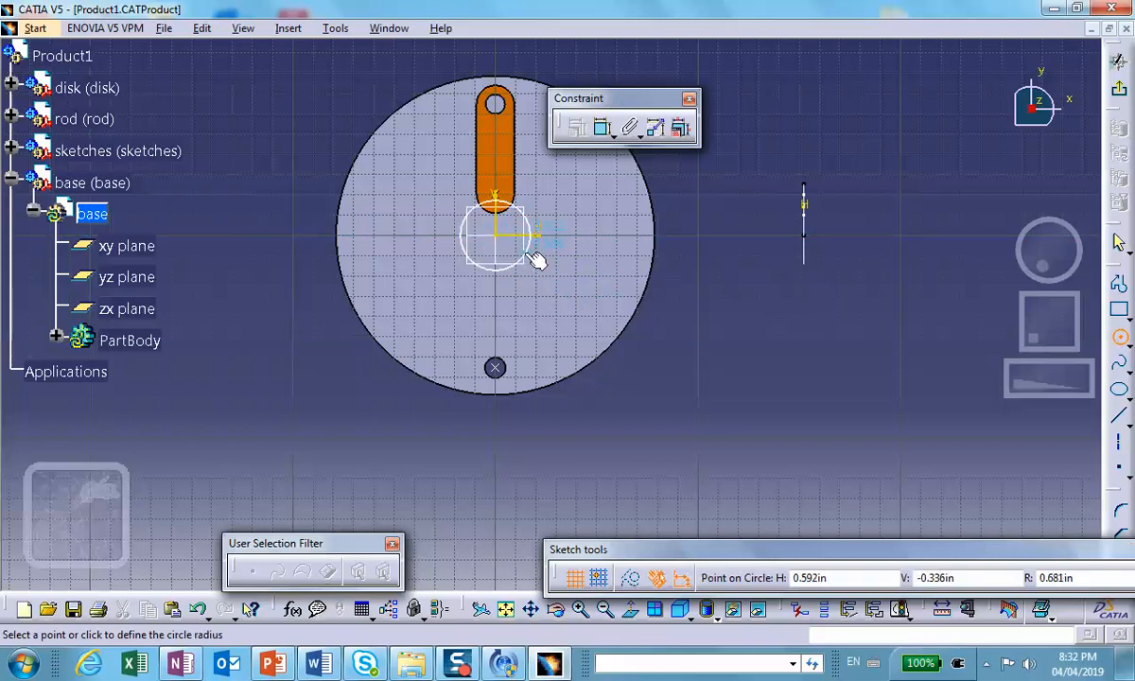
pyautogui.click(533, 254)
pyautogui.click(1118, 93)
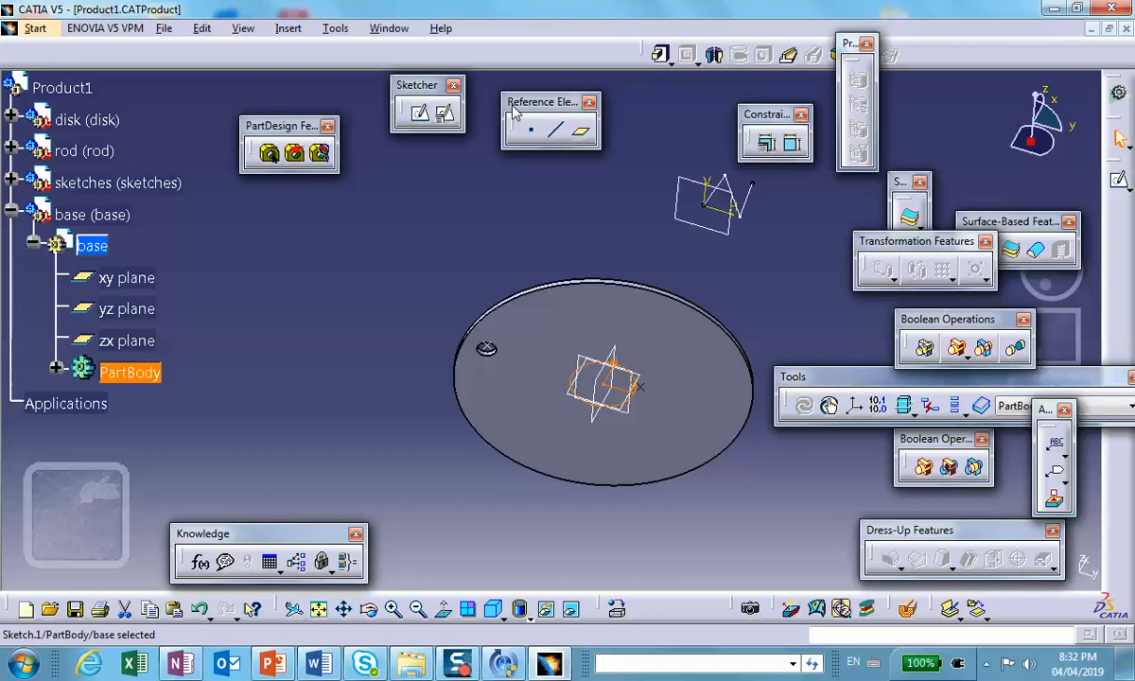
# Pad the circle sketch 0.787 in with the direction reversed so it extends away from the disk.
pyautogui.click(661, 54)
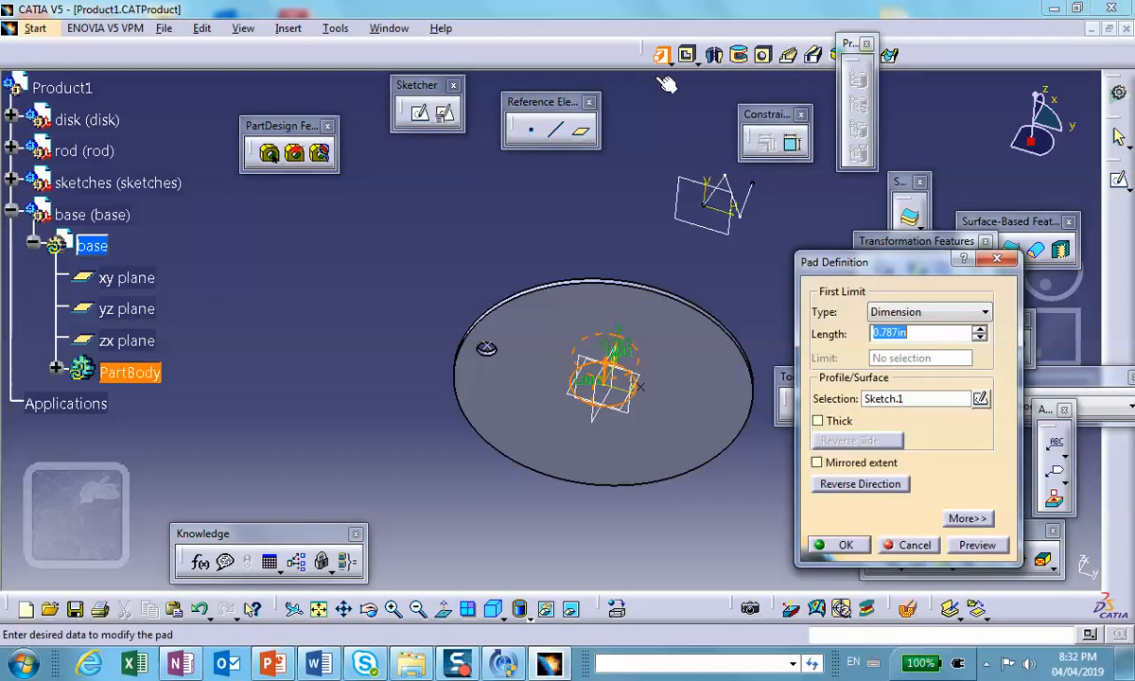
pyautogui.click(842, 486)
pyautogui.moveTo(616, 225); pyautogui.dragTo(611, 452, button='middle')
pyautogui.click(836, 545)
pyautogui.moveTo(679, 491); pyautogui.dragTo(568, 378, button='middle')
# Activate Product1 and set the graphic colour of the base component to green in its properties.
pyautogui.click(88, 215)
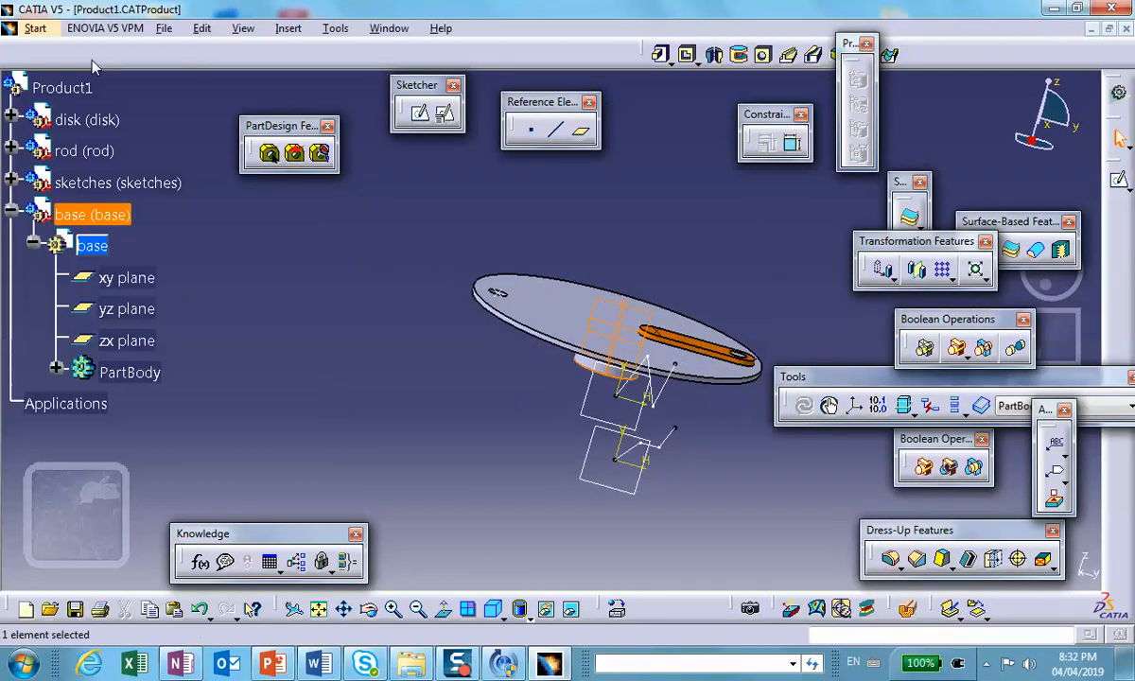
pyautogui.click(106, 247)
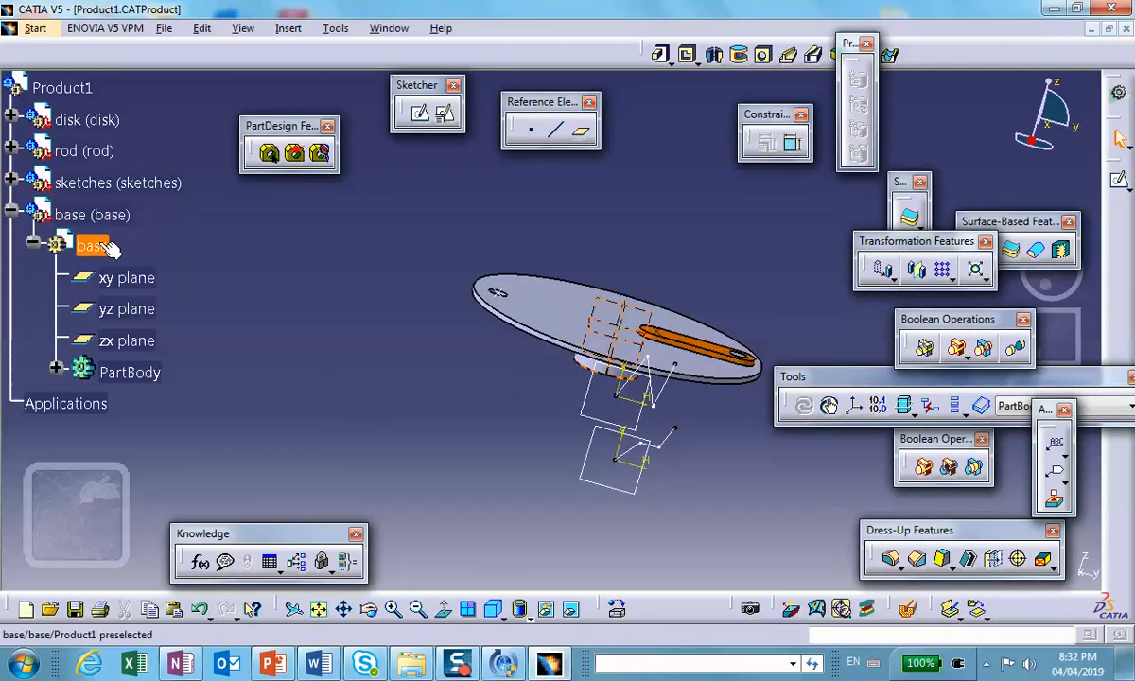
pyautogui.doubleClick(59, 139)
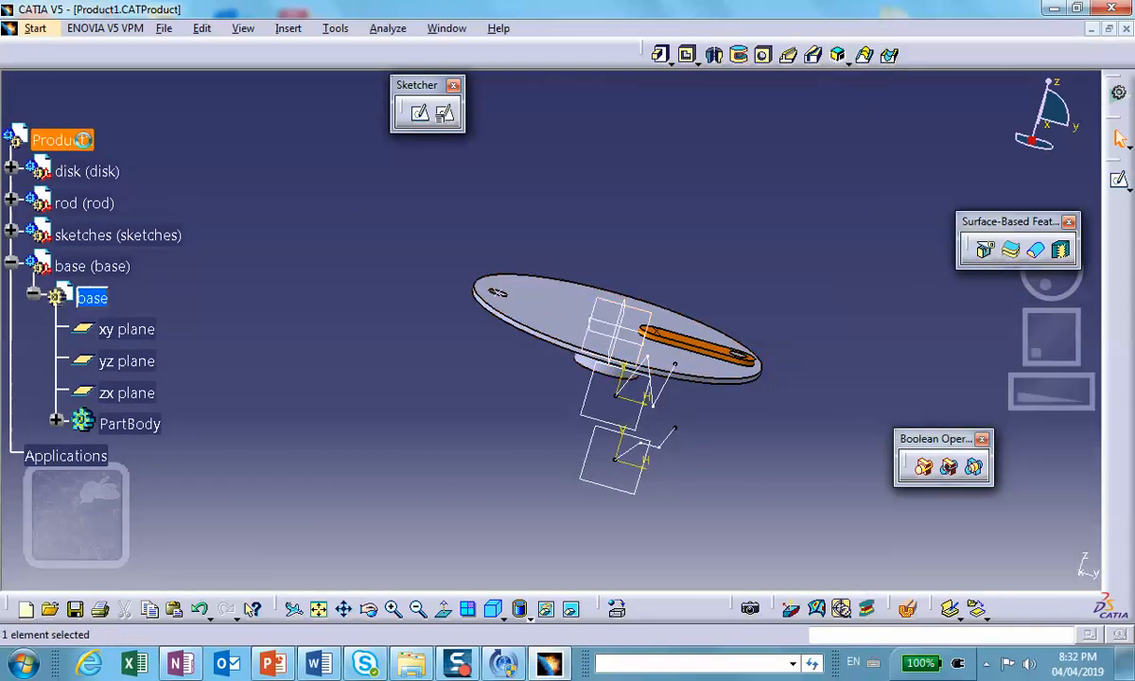
pyautogui.click(99, 266)
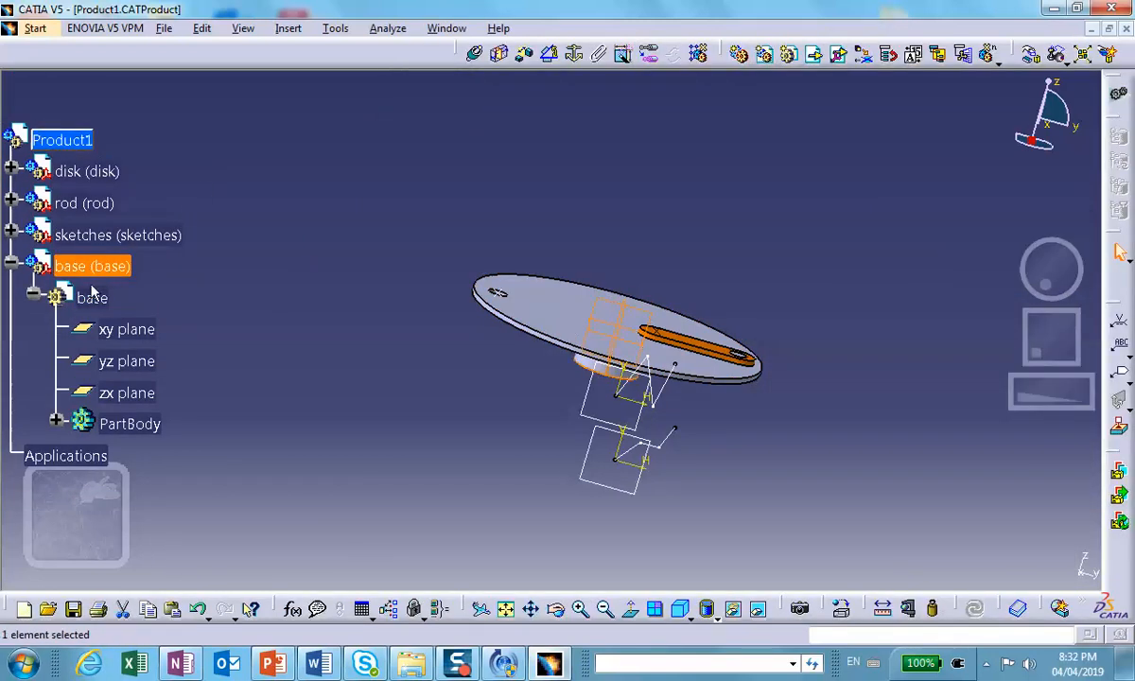
pyautogui.click(92, 298)
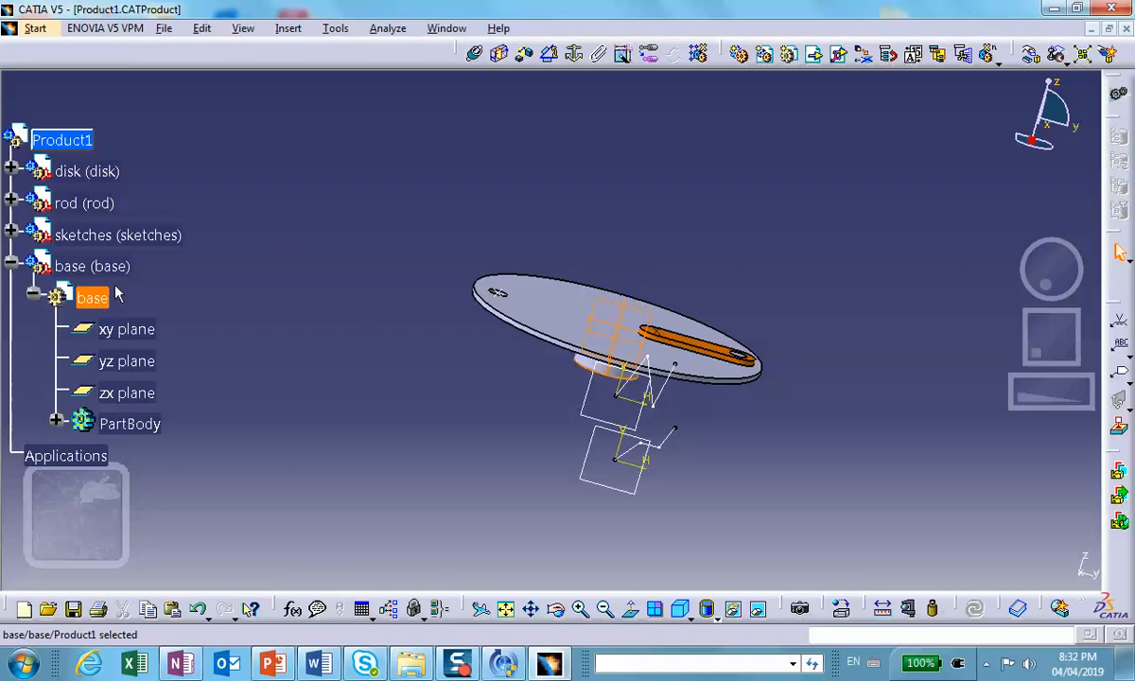
pyautogui.click(94, 268)
pyautogui.rightClick(96, 268)
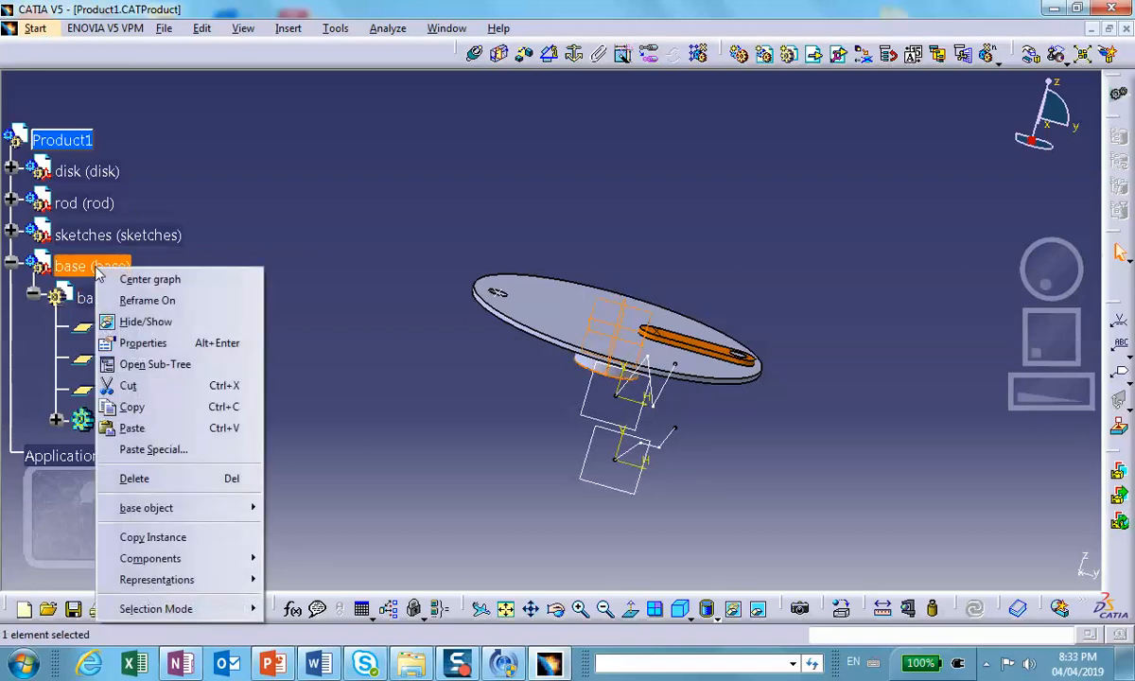
pyautogui.click(140, 344)
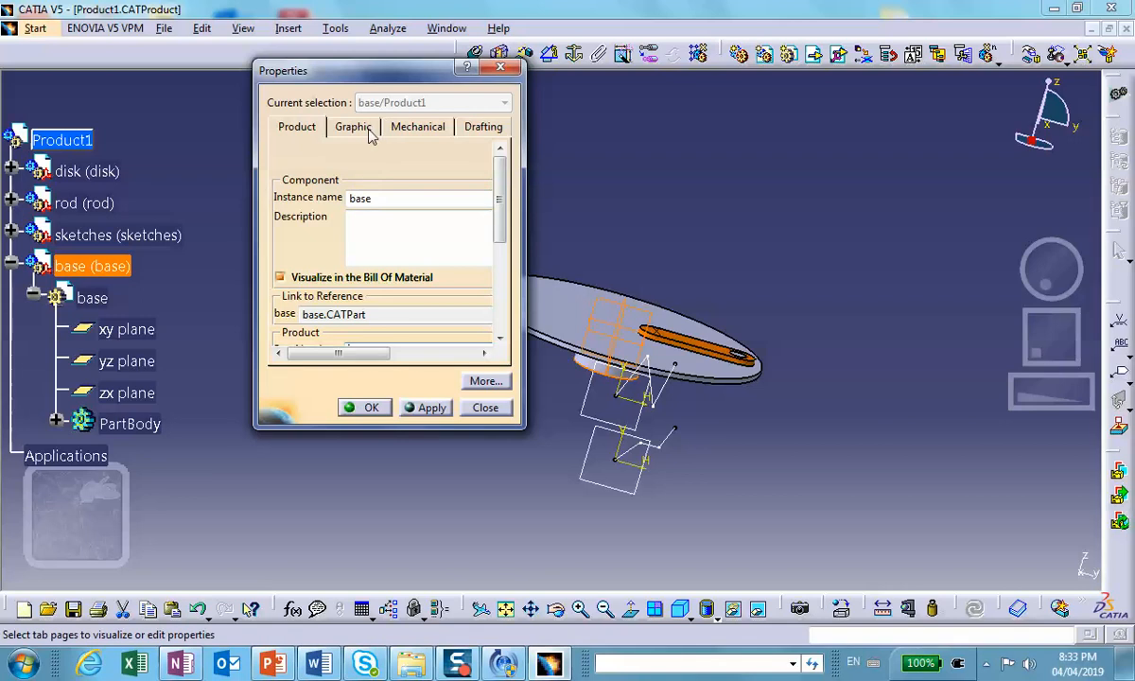
pyautogui.click(354, 128)
pyautogui.click(377, 180)
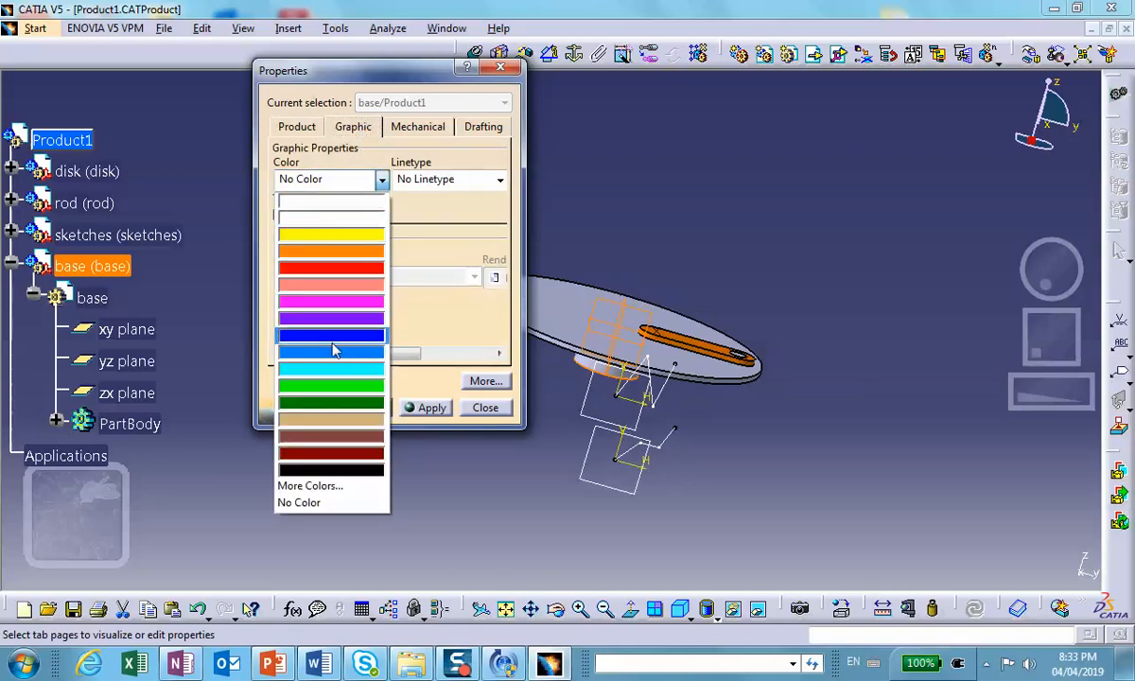
pyautogui.click(333, 387)
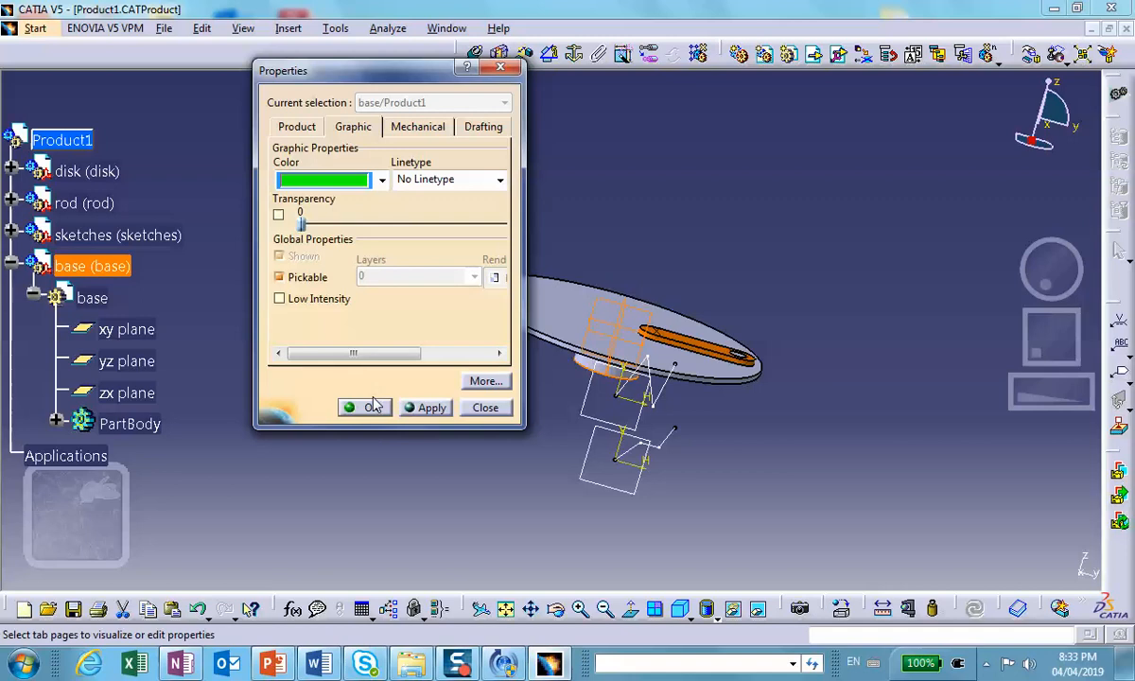
pyautogui.click(371, 407)
# Apply a Fix constraint to the green base component.
pyautogui.moveTo(445, 289); pyautogui.dragTo(856, 189, button='middle')
pyautogui.middleClick(577, 312)
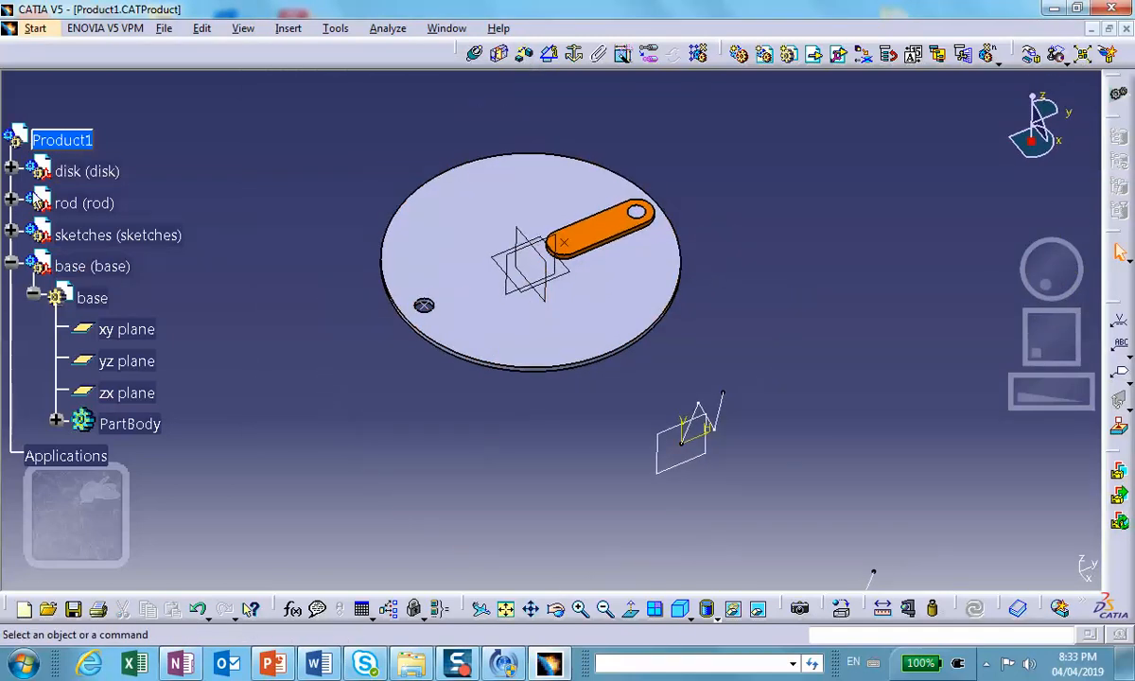
pyautogui.click(574, 54)
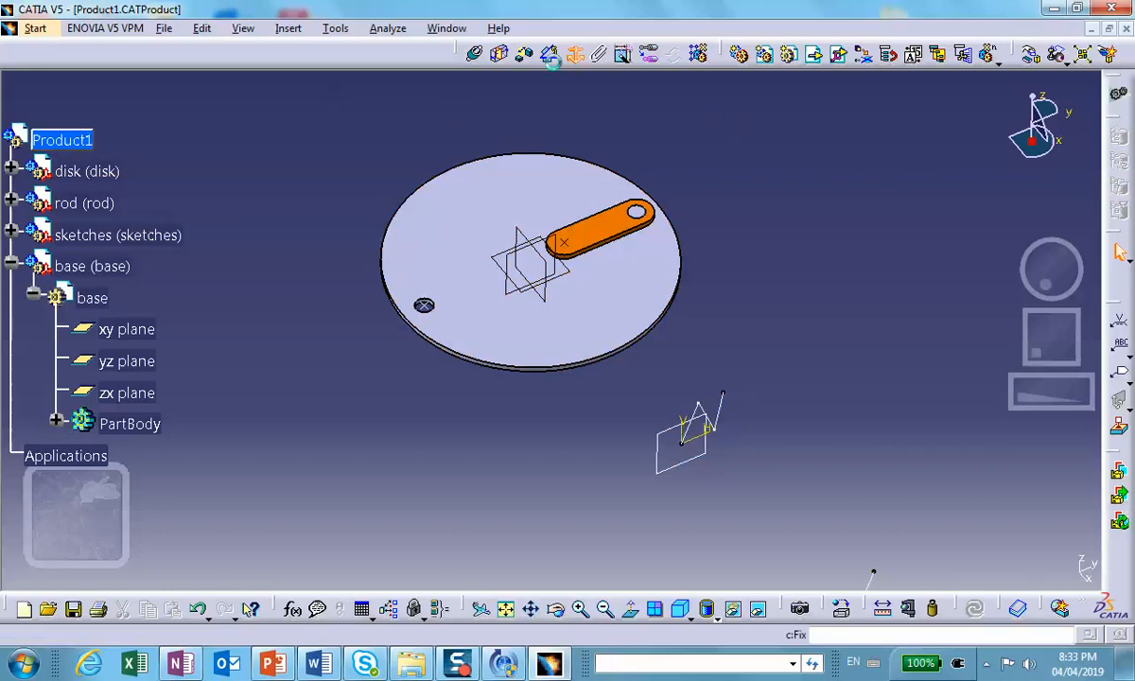
pyautogui.moveTo(605, 388); pyautogui.dragTo(474, 368, button='middle')
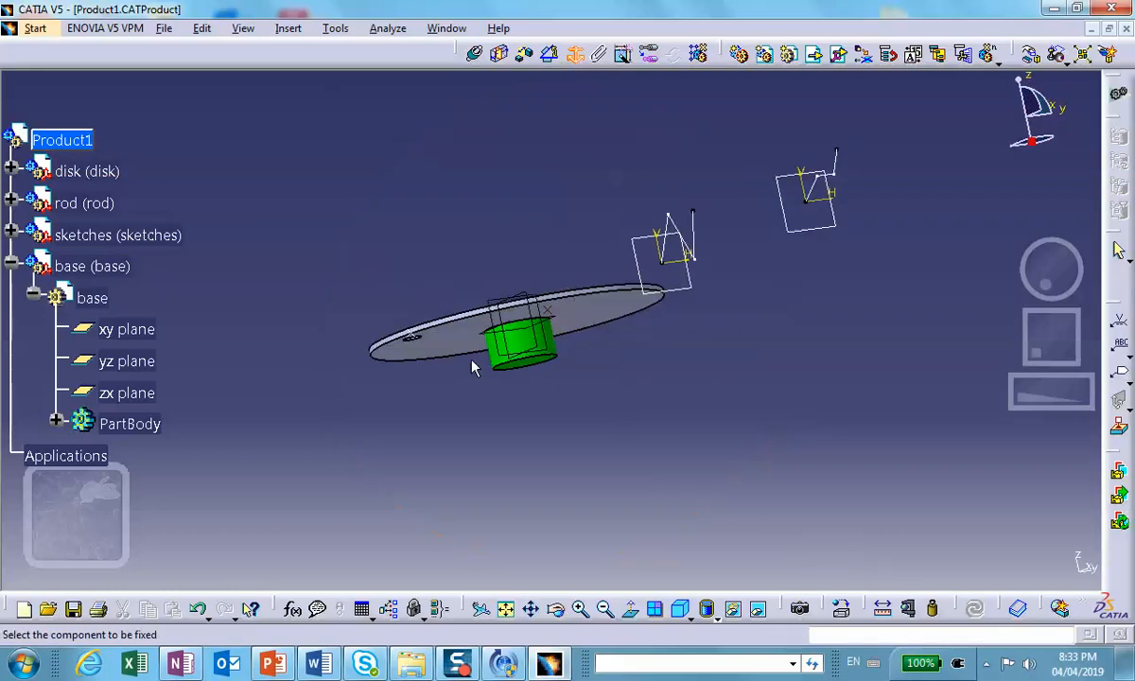
pyautogui.click(534, 350)
# Add a coincidence constraint between the disk's centre axis and the axis of the base cylinder.
pyautogui.moveTo(558, 140); pyautogui.dragTo(443, 301, button='middle')
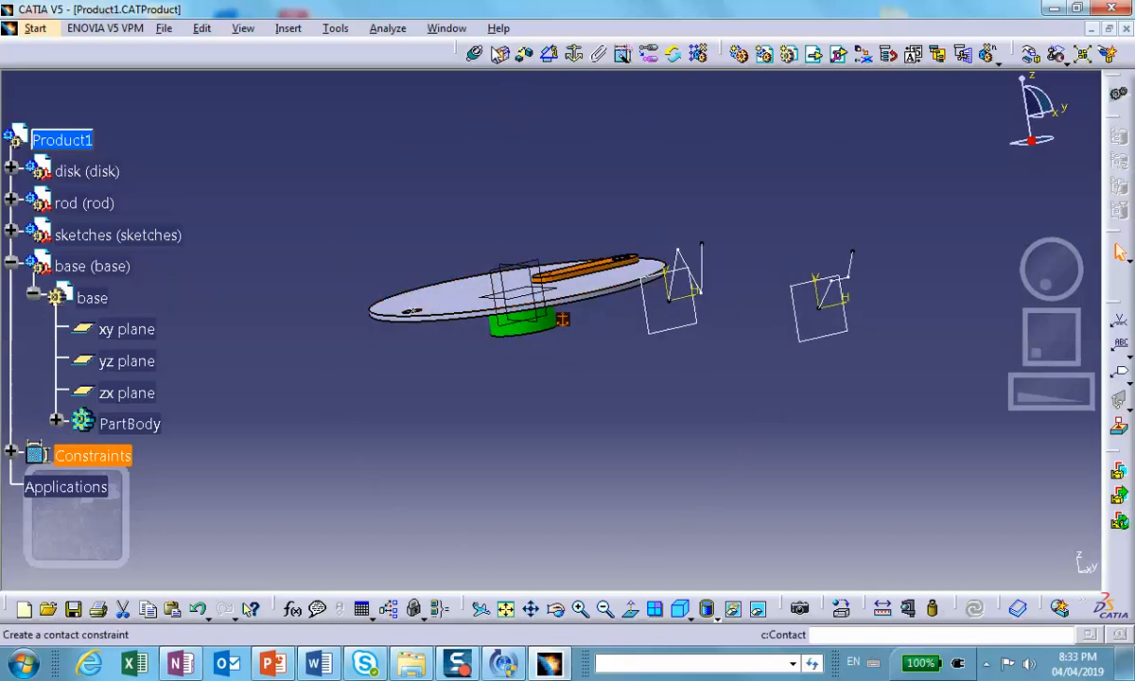
pyautogui.click(480, 62)
pyautogui.moveTo(441, 271); pyautogui.dragTo(443, 111, button='middle')
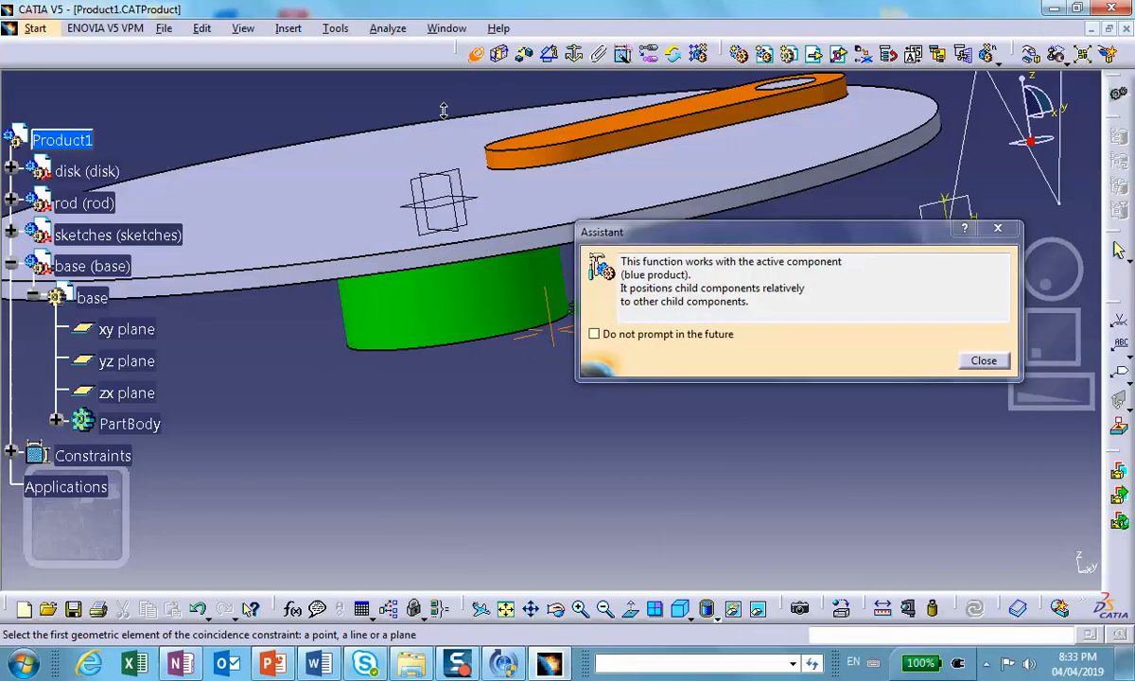
pyautogui.click(359, 267)
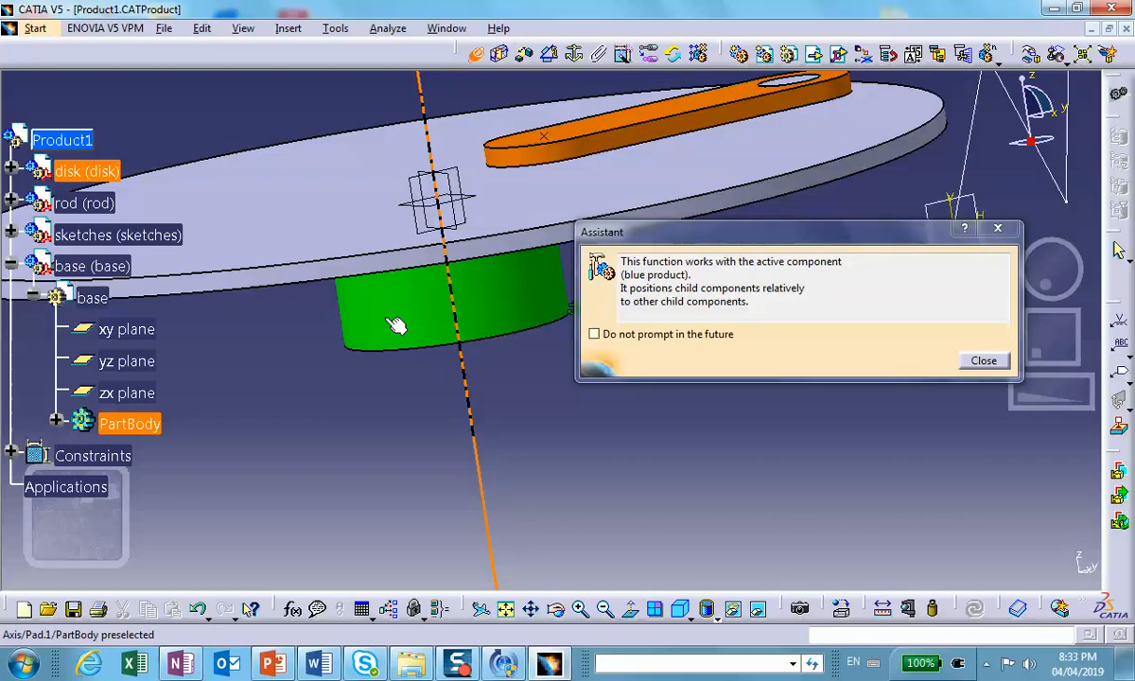
pyautogui.click(384, 317)
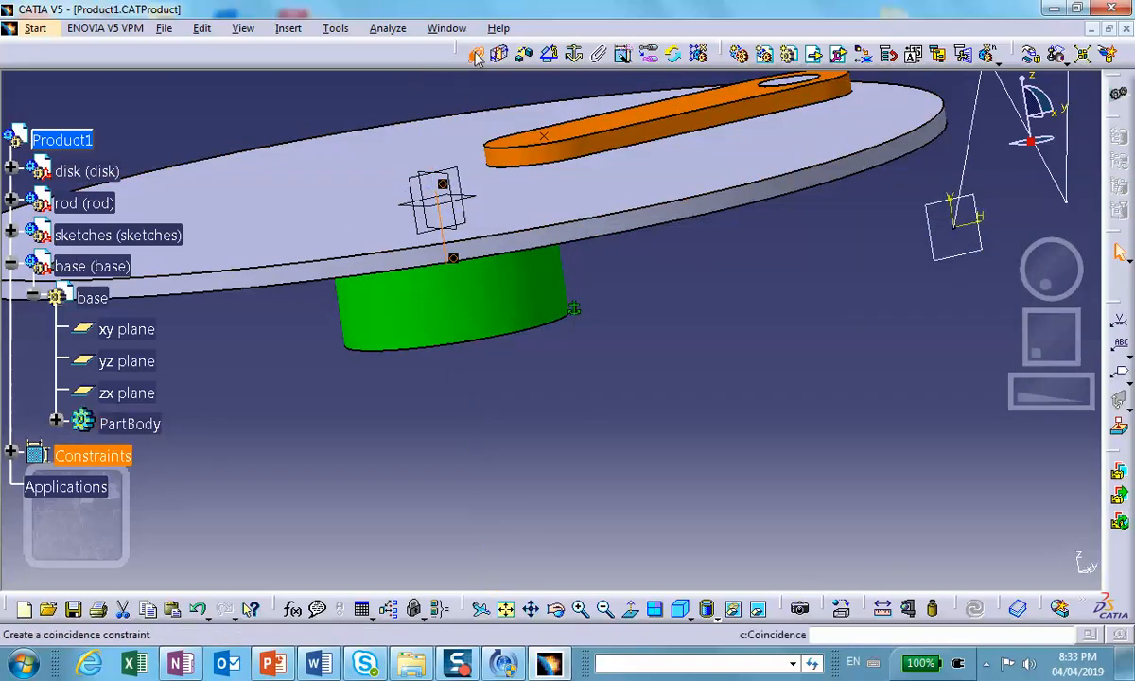
# Add a coincidence constraint with Opposite orientation between the disk's underside and the base's upper face, hiding the disk to reach the second face.
pyautogui.click(478, 58)
pyautogui.moveTo(478, 337); pyautogui.dragTo(477, 188, button='middle')
pyautogui.click(489, 267)
pyautogui.moveTo(496, 227)
pyautogui.mouseDown(button='middle')
pyautogui.moveTo(568, 455)
pyautogui.moveTo(490, 433)
pyautogui.moveTo(489, 287)
pyautogui.moveTo(517, 186)
pyautogui.moveTo(492, 249)
pyautogui.mouseUp(button='middle')
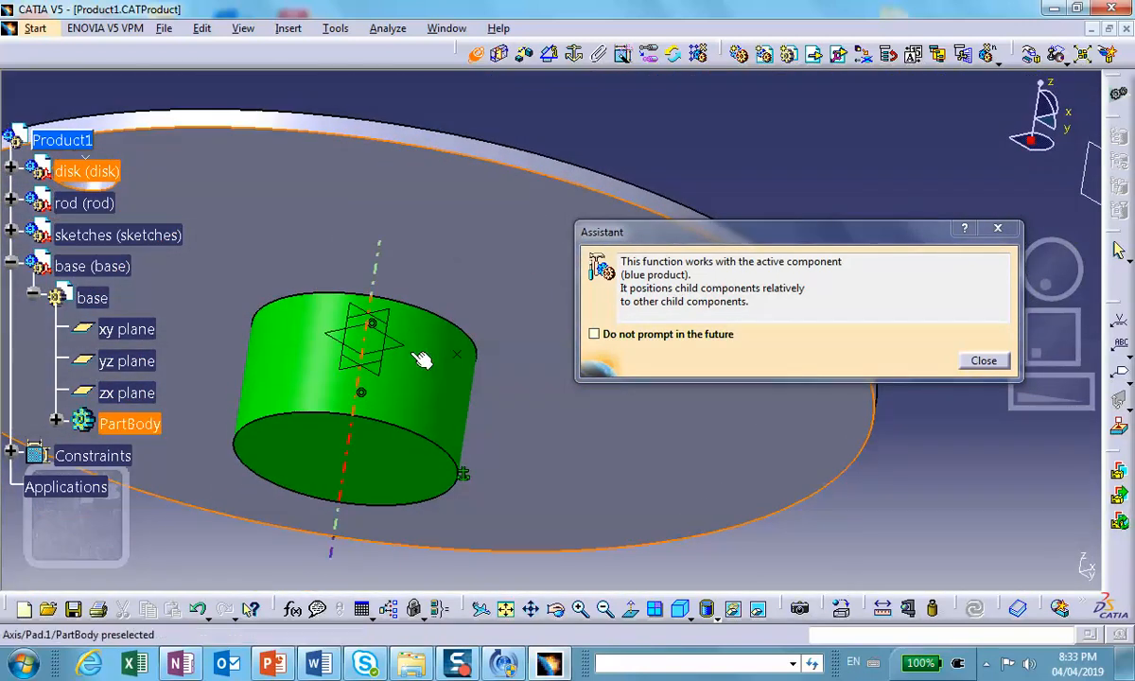
pyautogui.rightClick(494, 223)
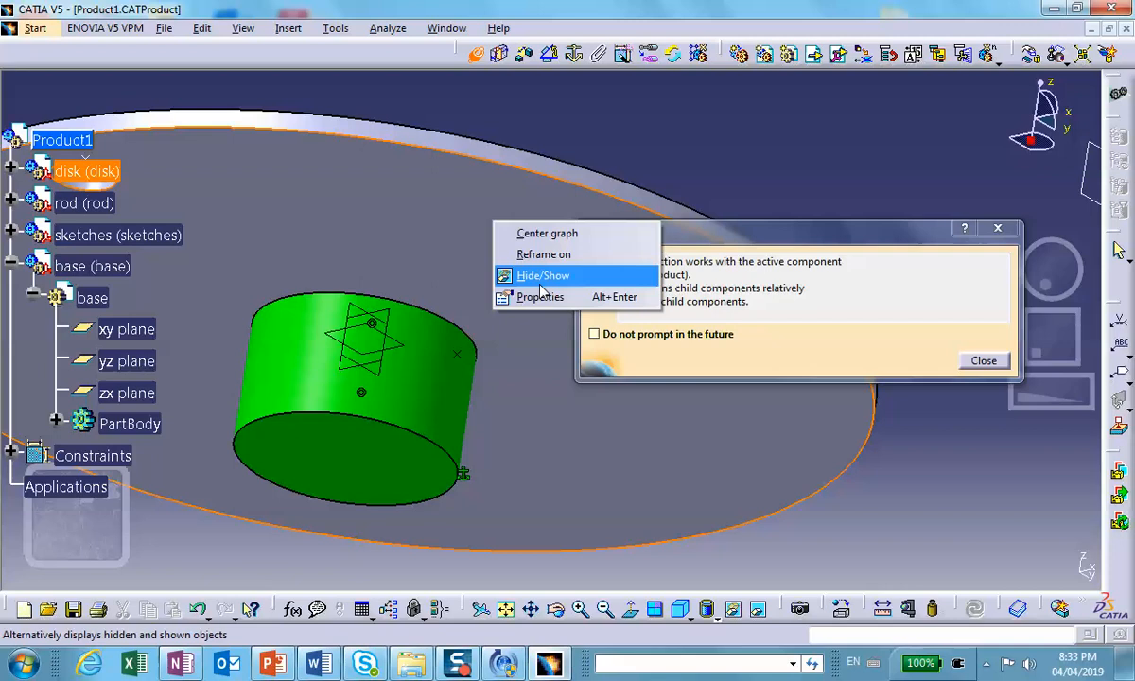
pyautogui.click(534, 275)
pyautogui.moveTo(469, 182); pyautogui.dragTo(308, 161, button='middle')
pyautogui.click(309, 160)
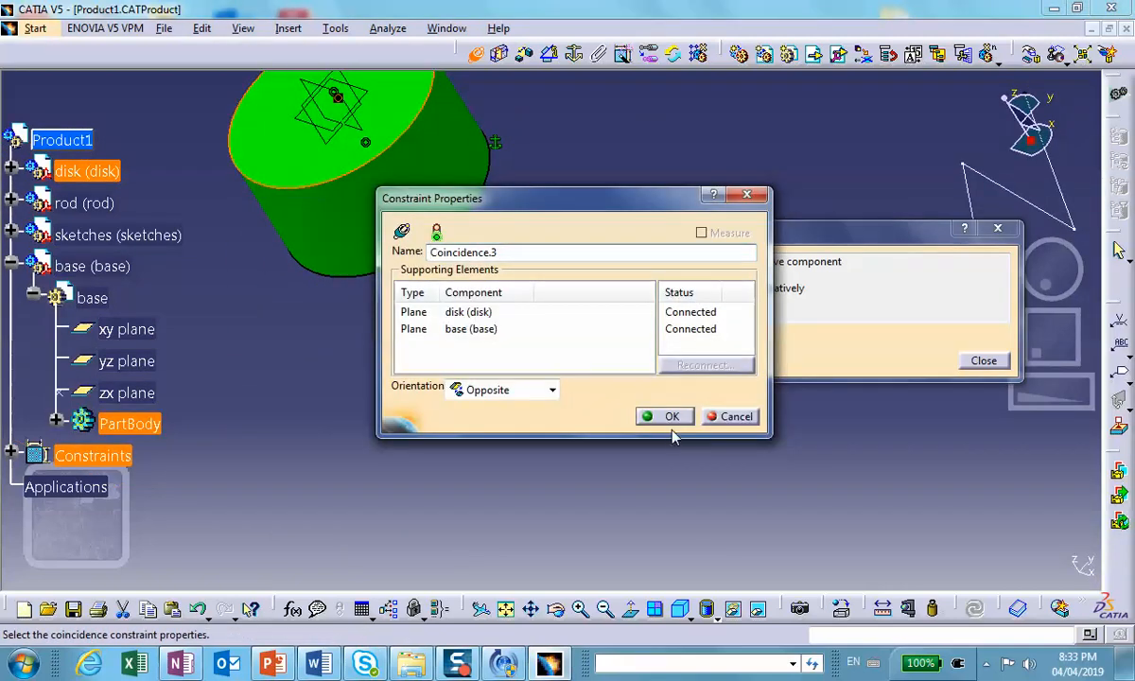
pyautogui.click(674, 417)
pyautogui.moveTo(430, 339); pyautogui.dragTo(456, 456, button='middle')
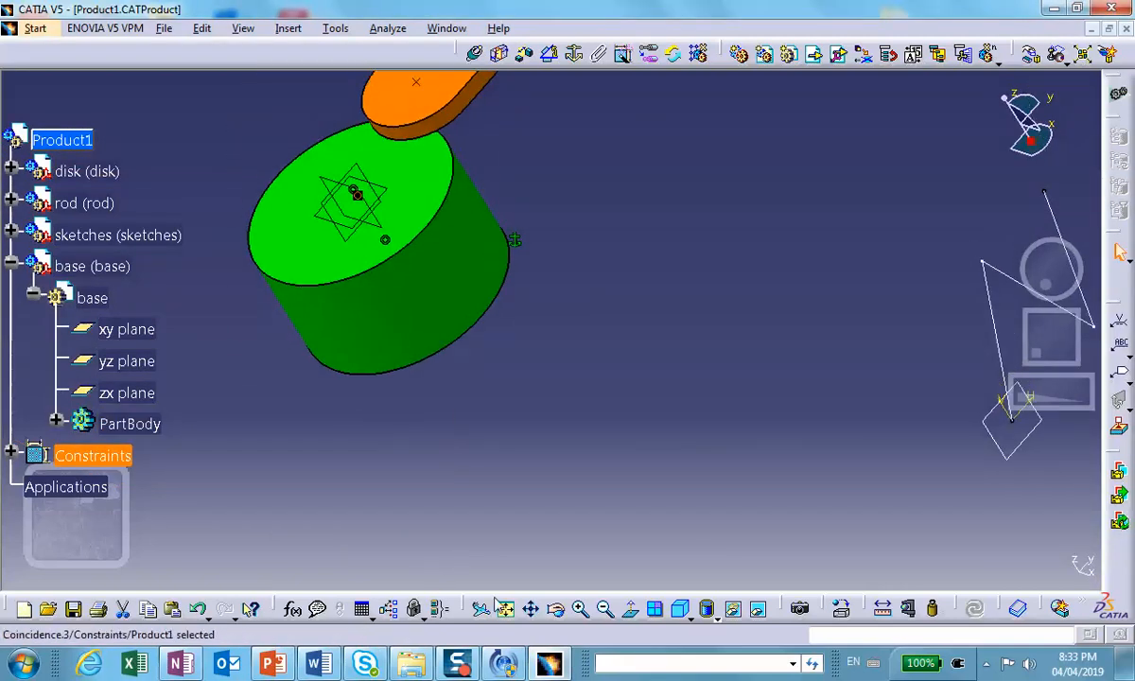
# Restore the hidden disk to the visible space so it shows together with the rod.
pyautogui.click(734, 608)
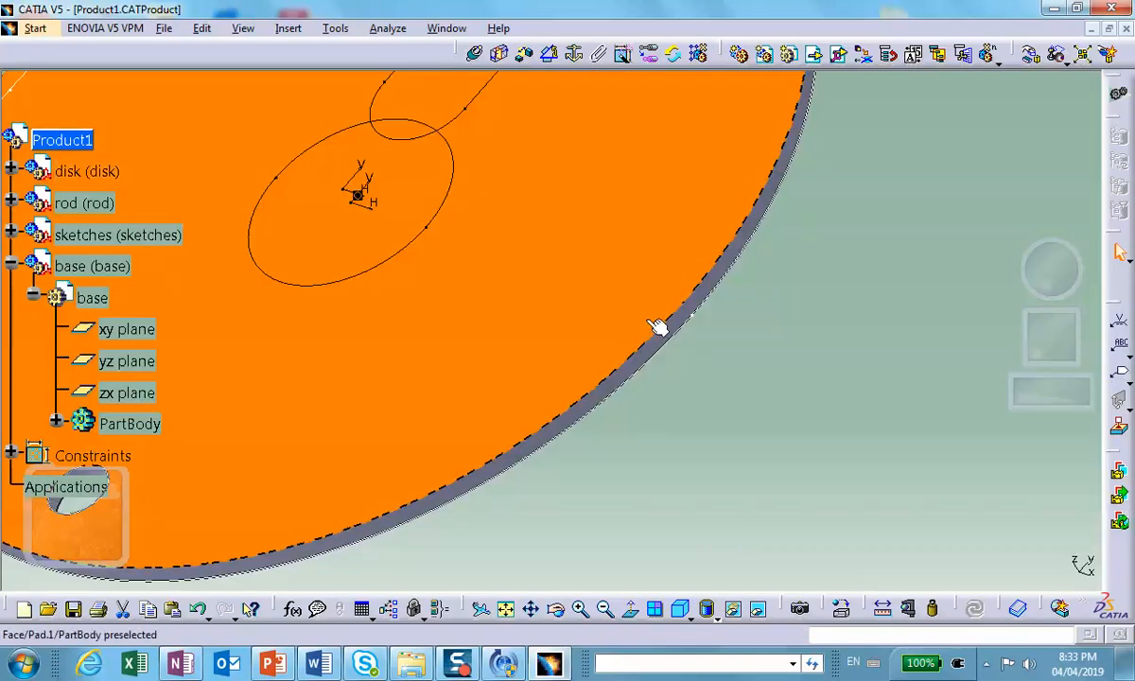
pyautogui.moveTo(641, 351)
pyautogui.mouseDown(button='middle')
pyautogui.moveTo(623, 278)
pyautogui.moveTo(593, 240)
pyautogui.moveTo(706, 284)
pyautogui.mouseUp(button='middle')
pyautogui.rightClick(729, 300)
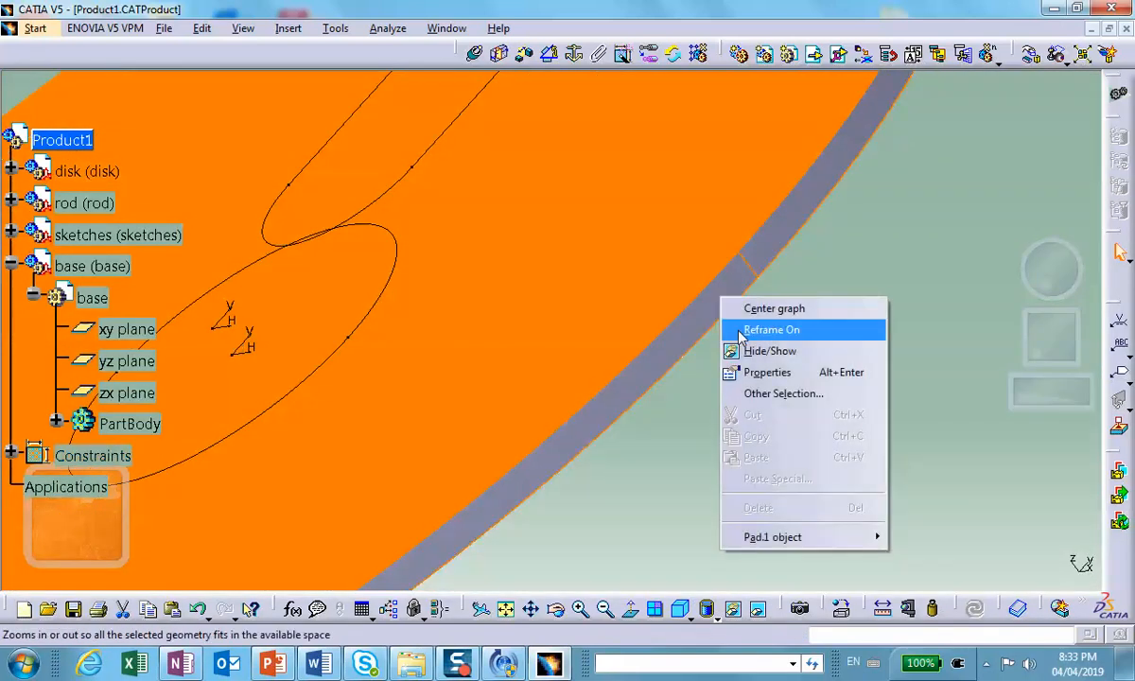
pyautogui.click(705, 333)
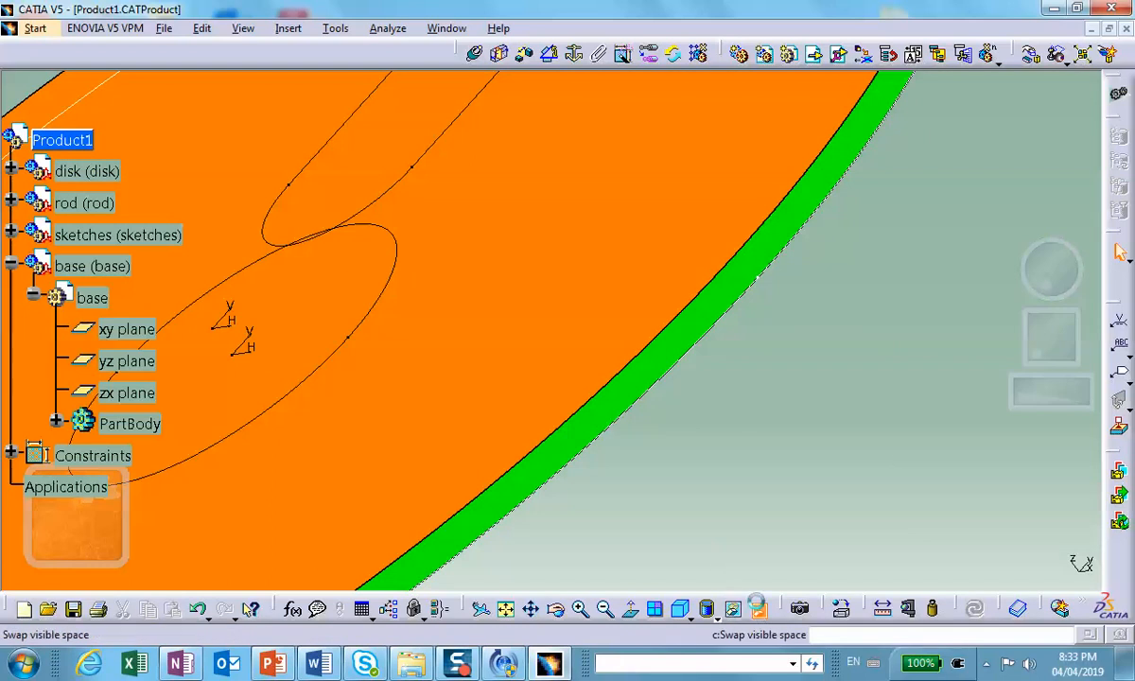
pyautogui.click(734, 608)
pyautogui.moveTo(615, 281); pyautogui.dragTo(482, 246, button='middle')
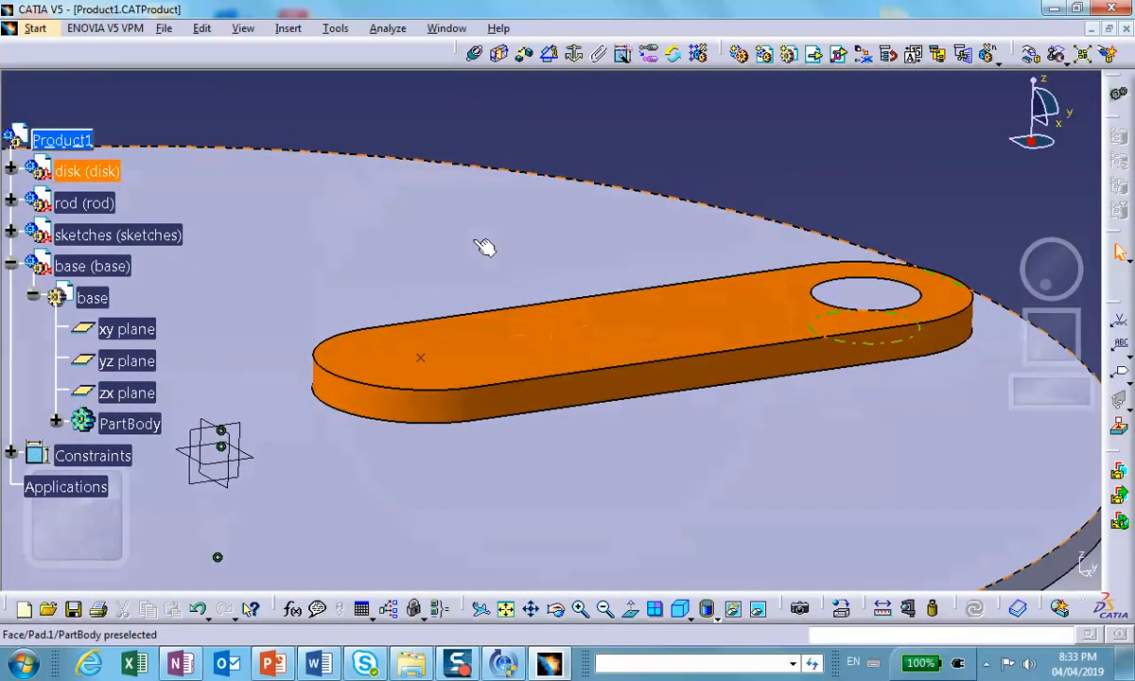
# Add a coincidence constraint between the axis of the rod's holed end and the disk's pin axis, hiding the rod to reach the pin.
pyautogui.click(475, 54)
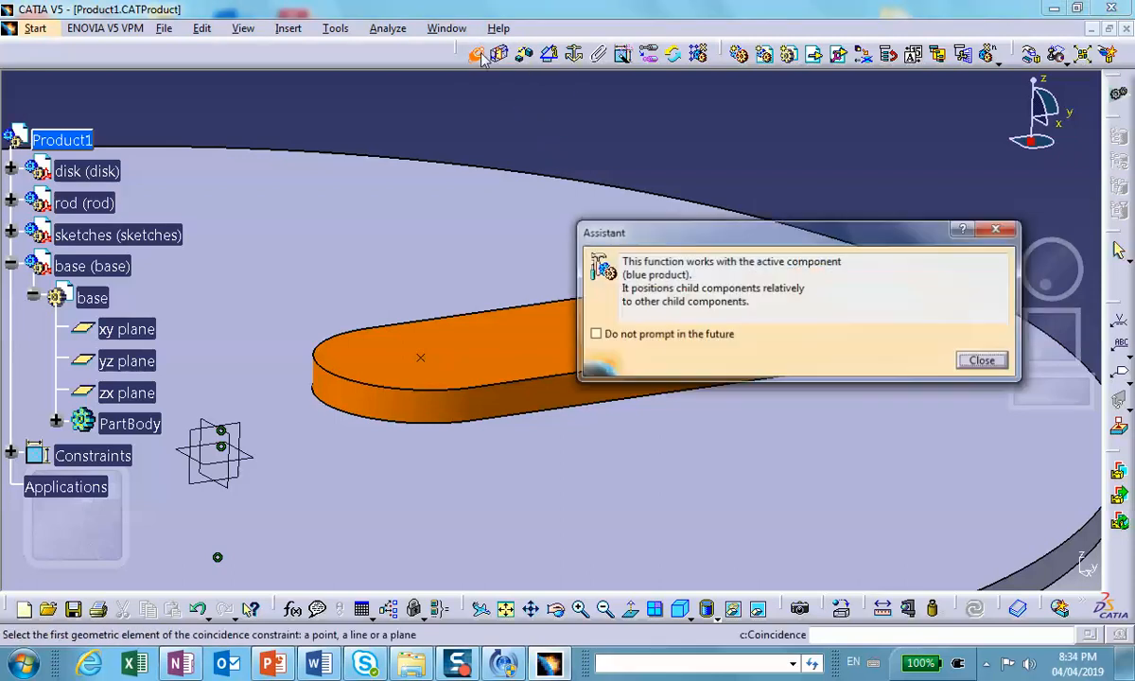
pyautogui.moveTo(750, 244); pyautogui.dragTo(750, 498)
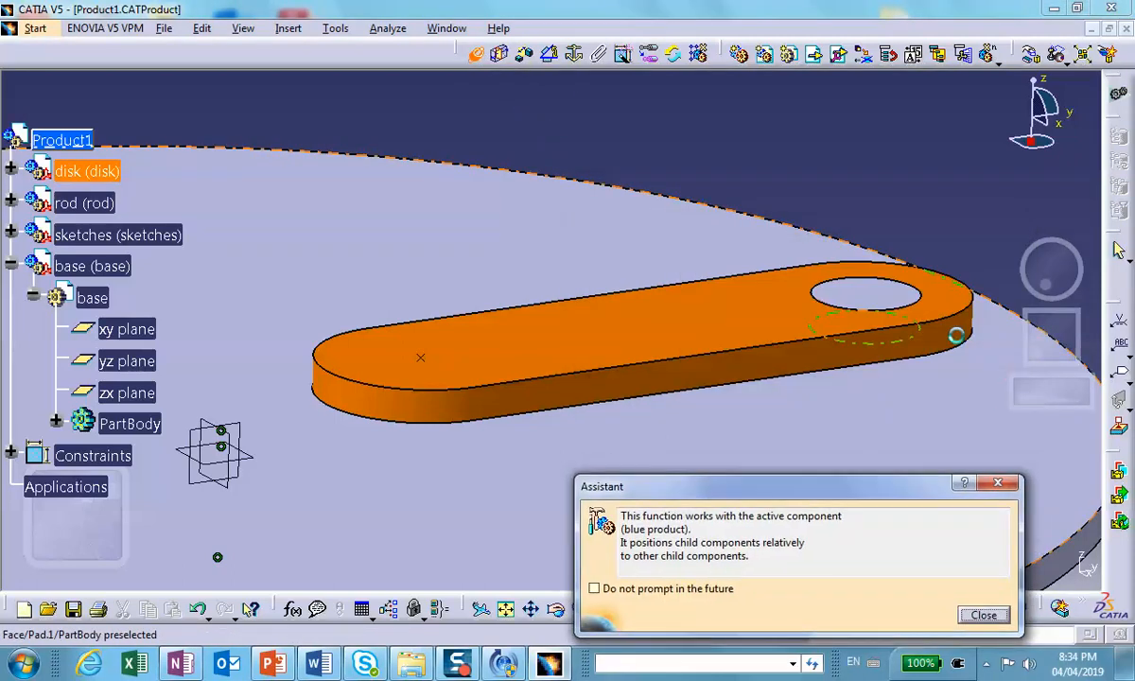
pyautogui.click(950, 348)
pyautogui.rightClick(937, 336)
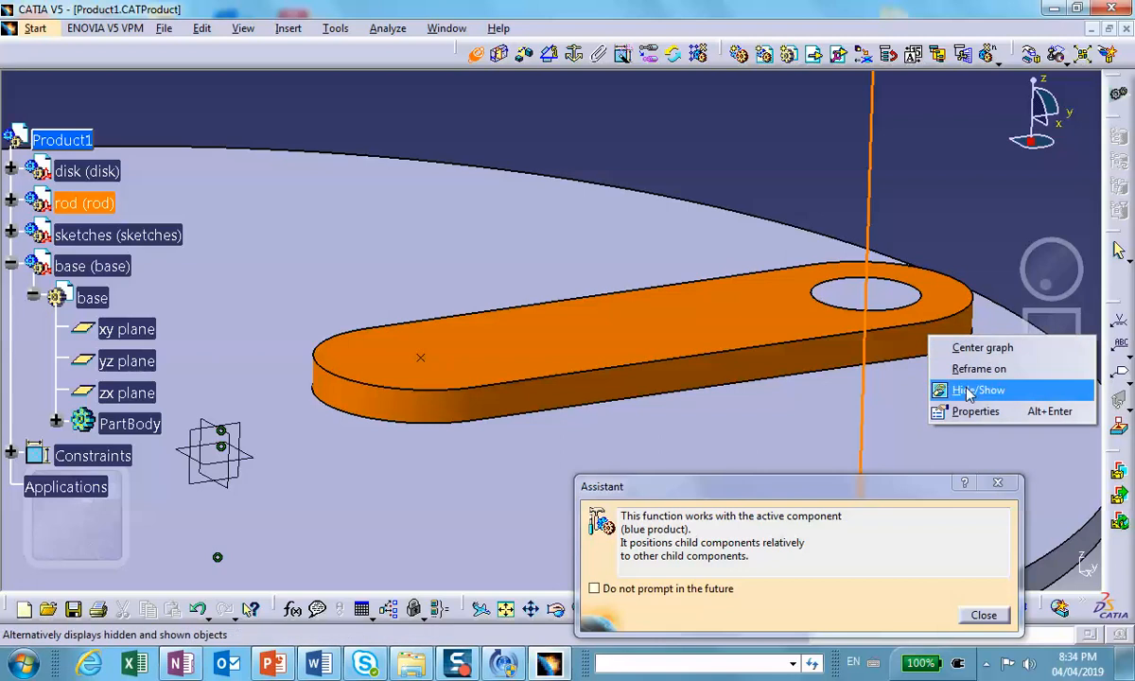
pyautogui.click(984, 388)
pyautogui.click(906, 347)
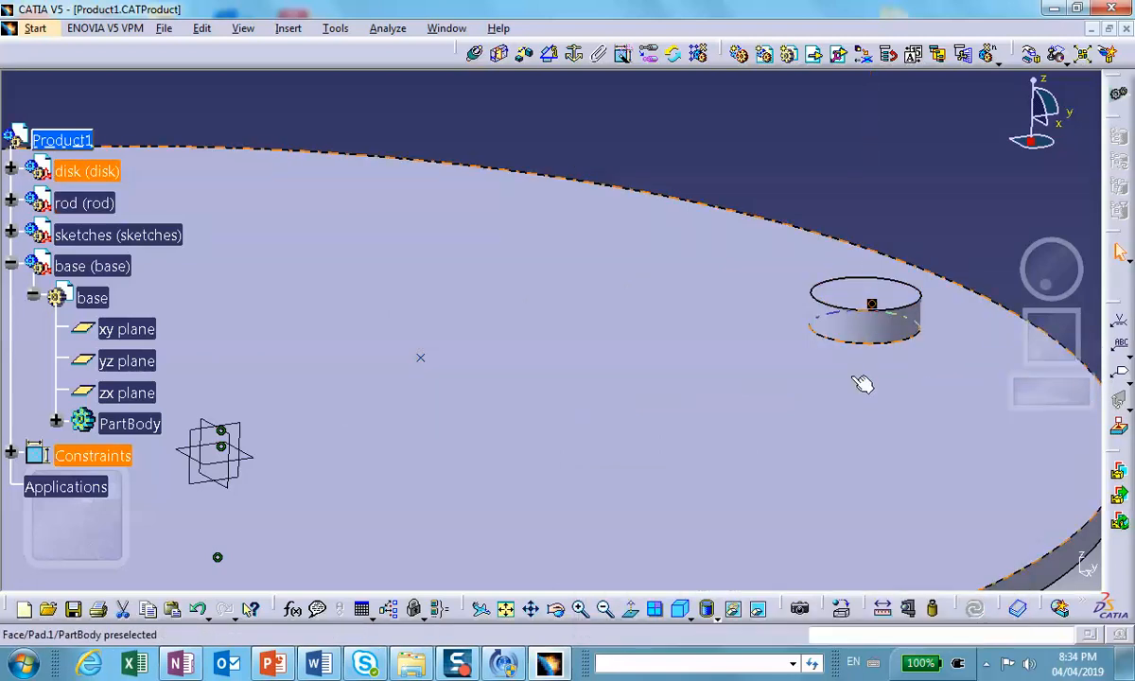
# Show the rod again and add a coincidence constraint with Same orientation between the disk pin's top face and the rod's upper face.
pyautogui.click(476, 55)
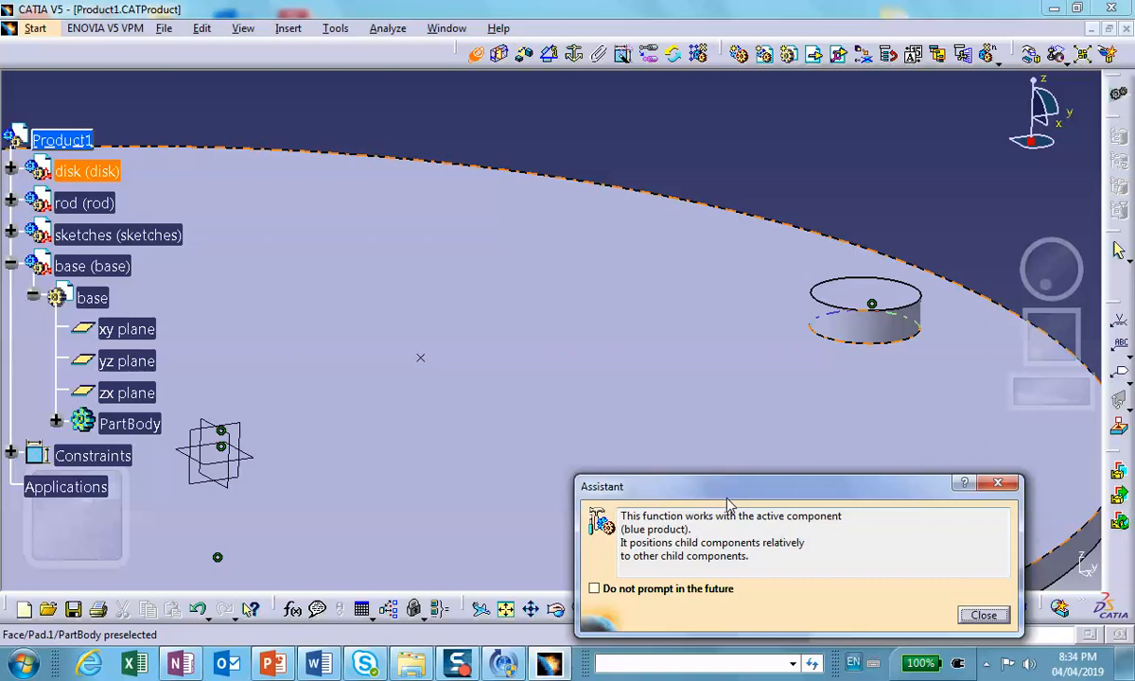
pyautogui.moveTo(728, 501); pyautogui.dragTo(727, 438)
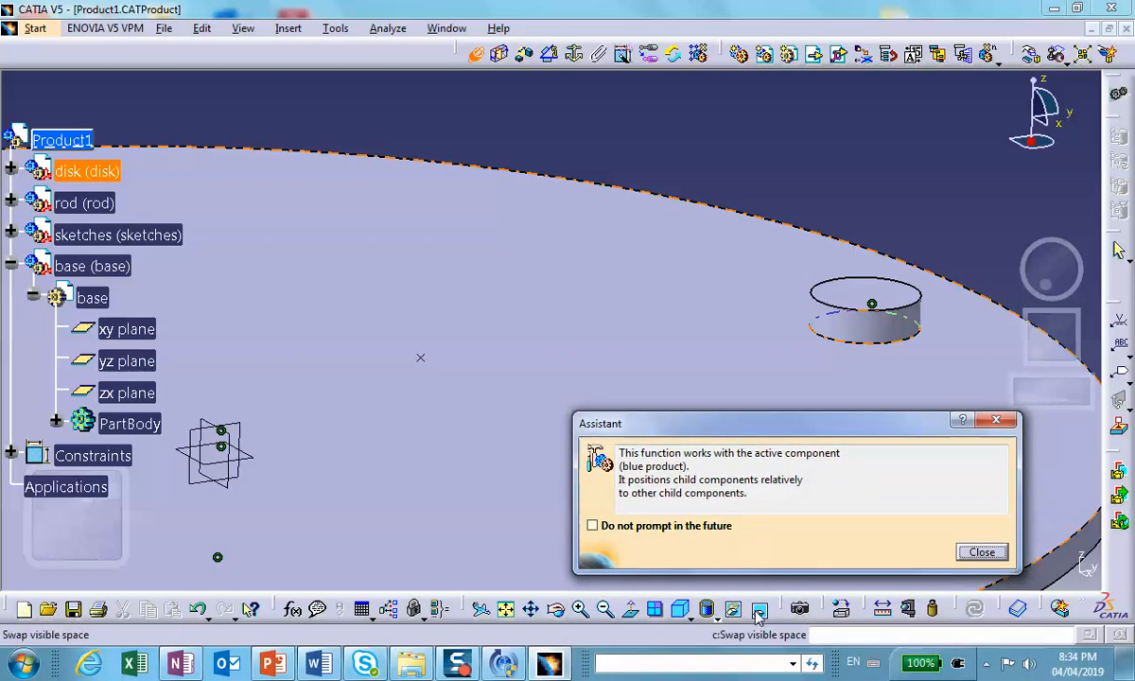
pyautogui.click(758, 615)
pyautogui.rightClick(741, 331)
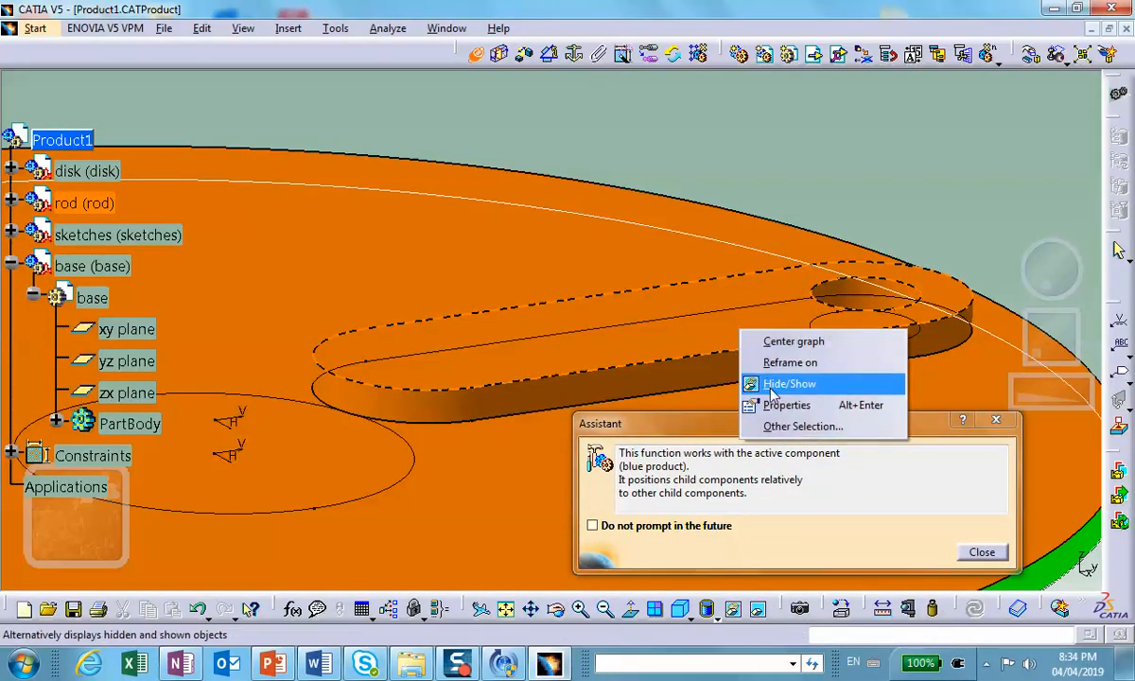
pyautogui.click(789, 384)
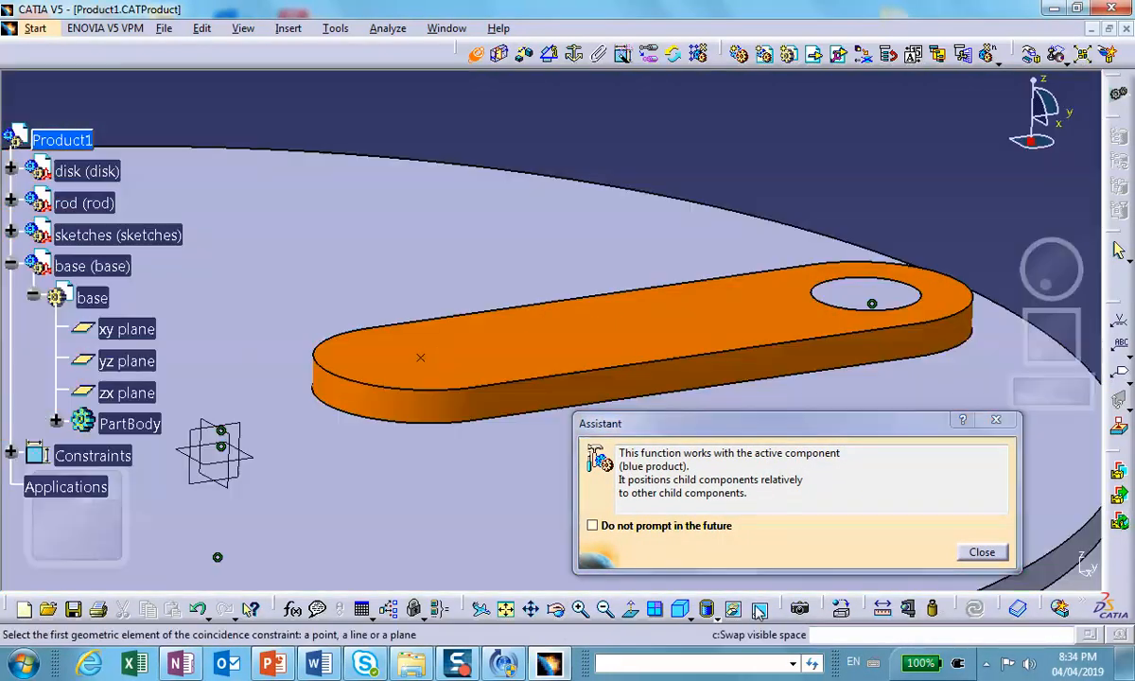
pyautogui.click(757, 609)
pyautogui.click(855, 298)
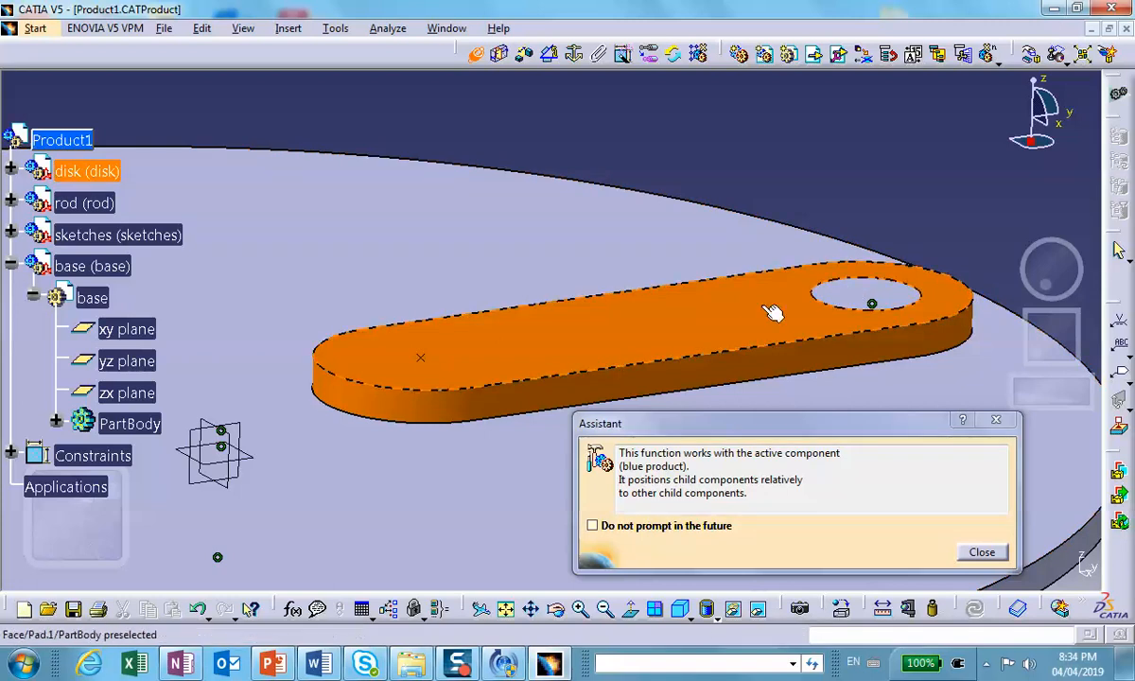
pyautogui.click(773, 310)
pyautogui.click(685, 425)
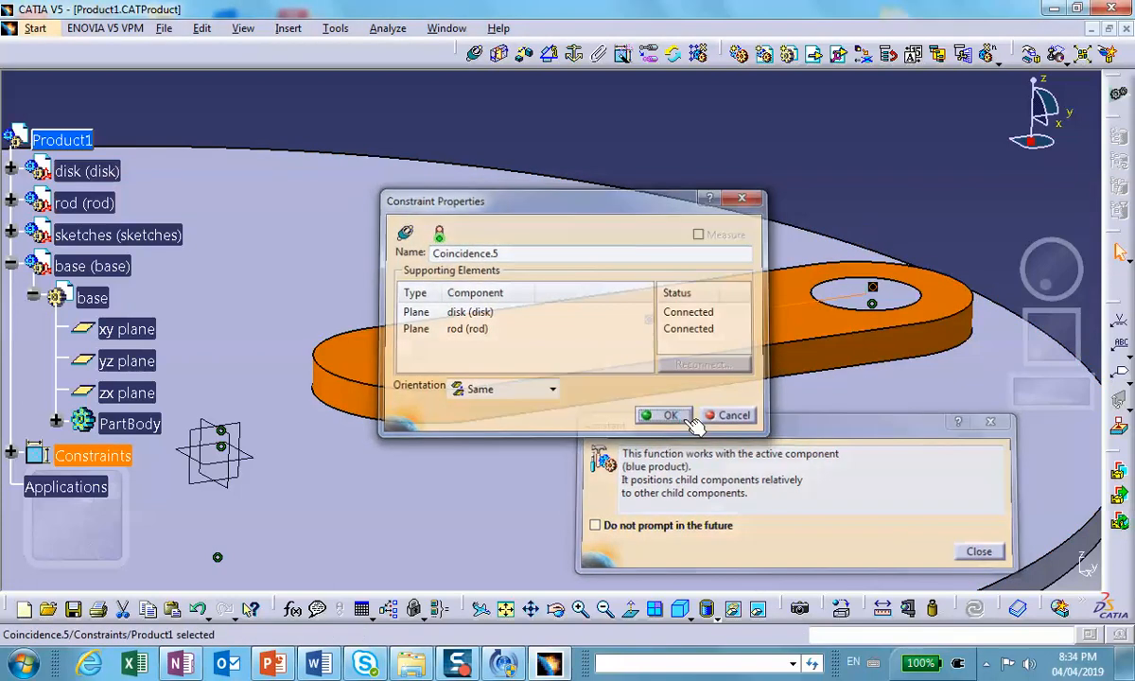
# Save the product and collapse the base component's branch in the specification tree.
pyautogui.moveTo(563, 287); pyautogui.dragTo(611, 317, button='middle')
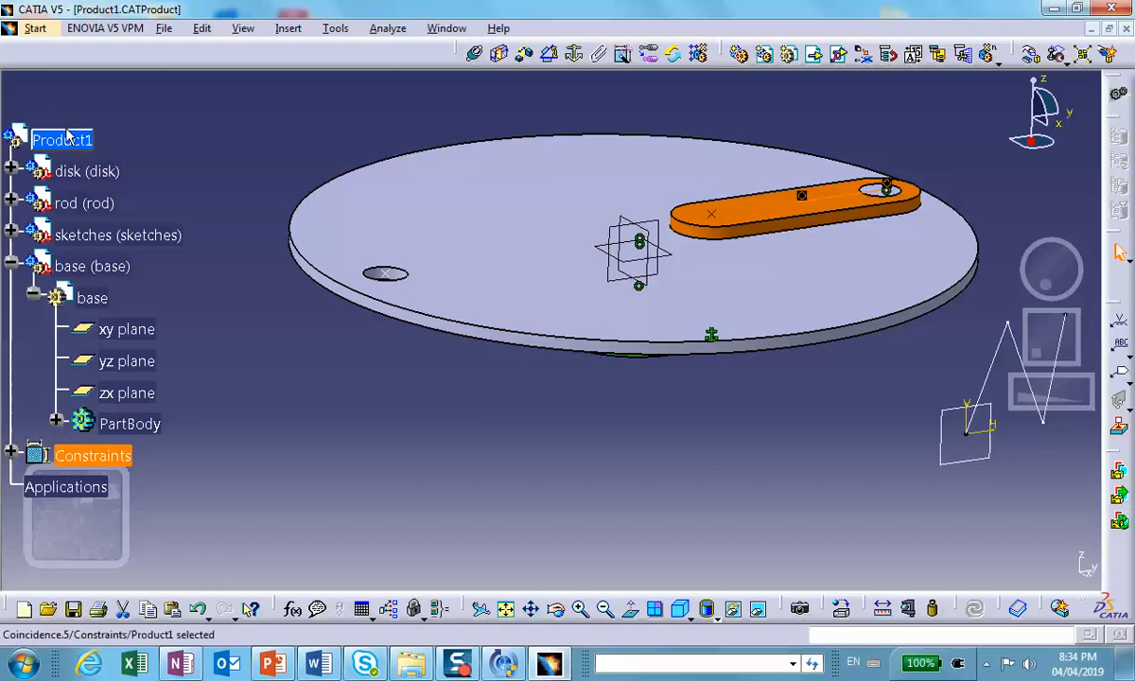
pyautogui.click(198, 173)
pyautogui.click(72, 608)
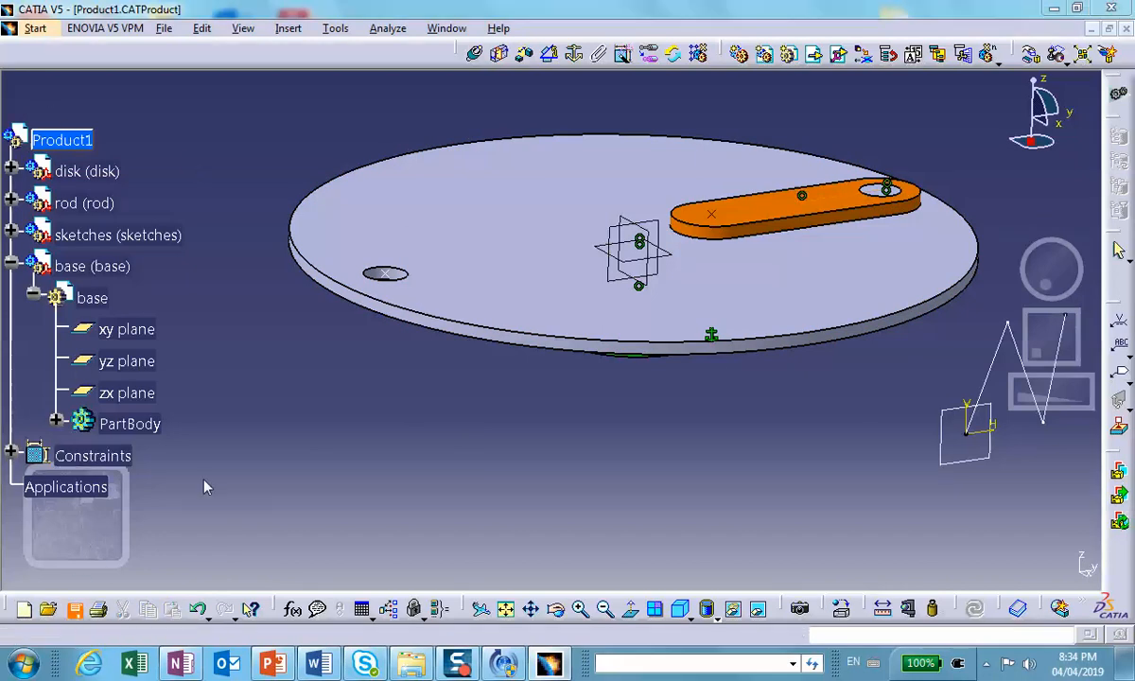
pyautogui.click(587, 384)
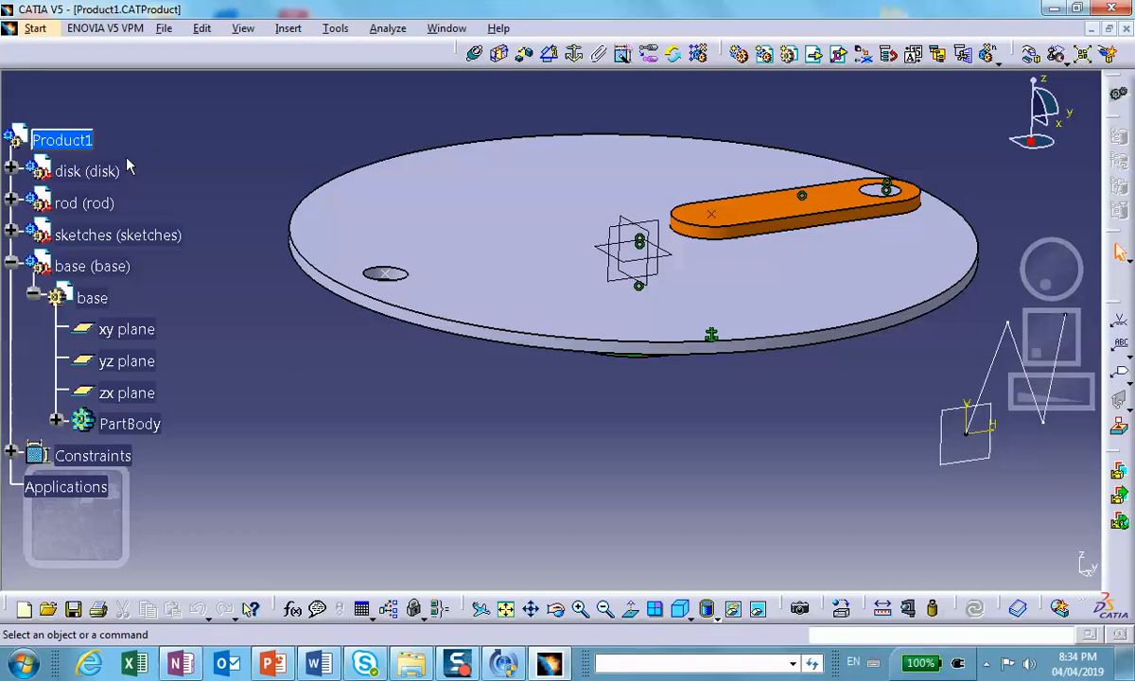
pyautogui.click(16, 265)
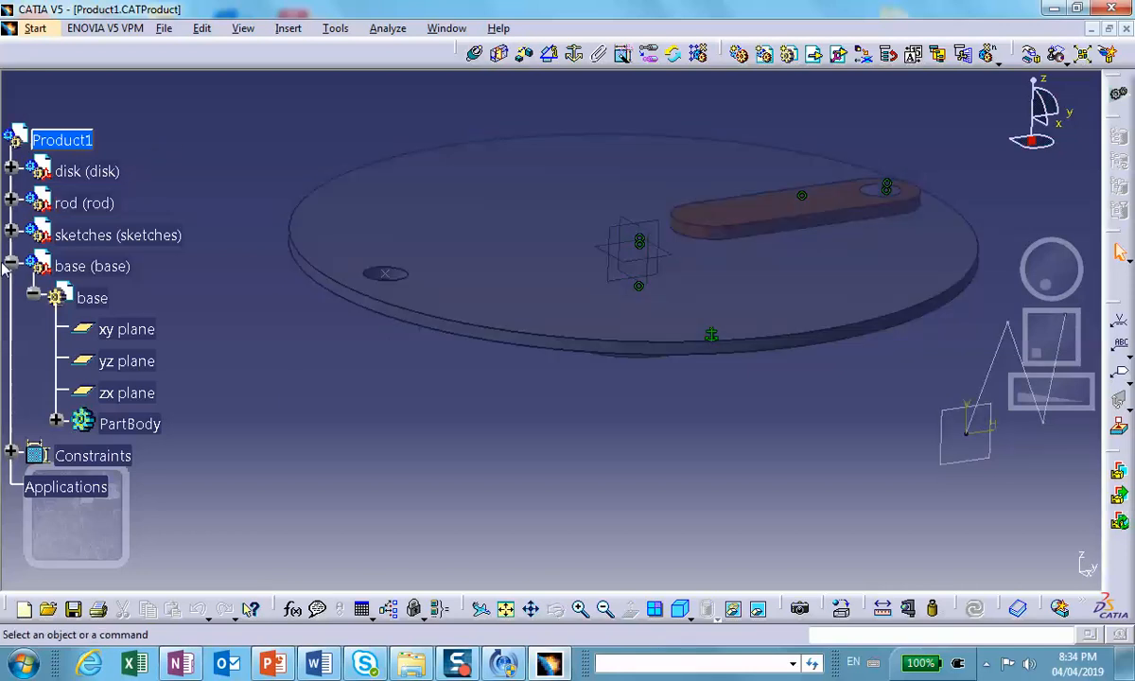
pyautogui.click(11, 266)
pyautogui.click(9, 280)
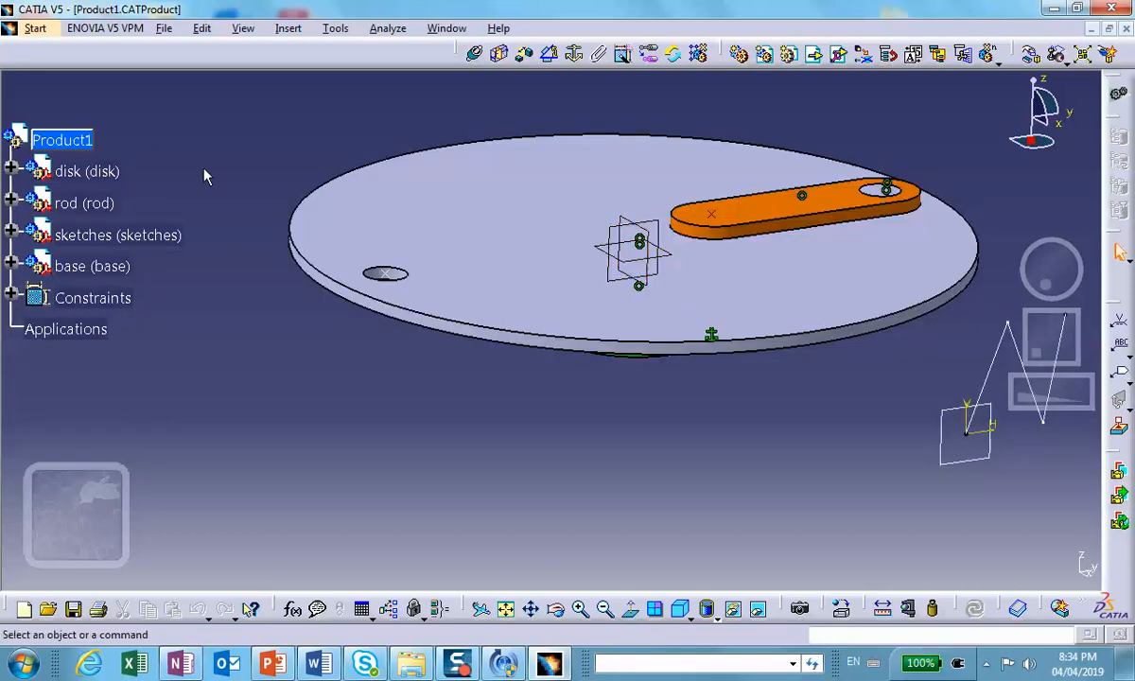
# Switch to the DMU Kinematics workbench.
pyautogui.click(49, 29)
pyautogui.moveTo(90, 177)
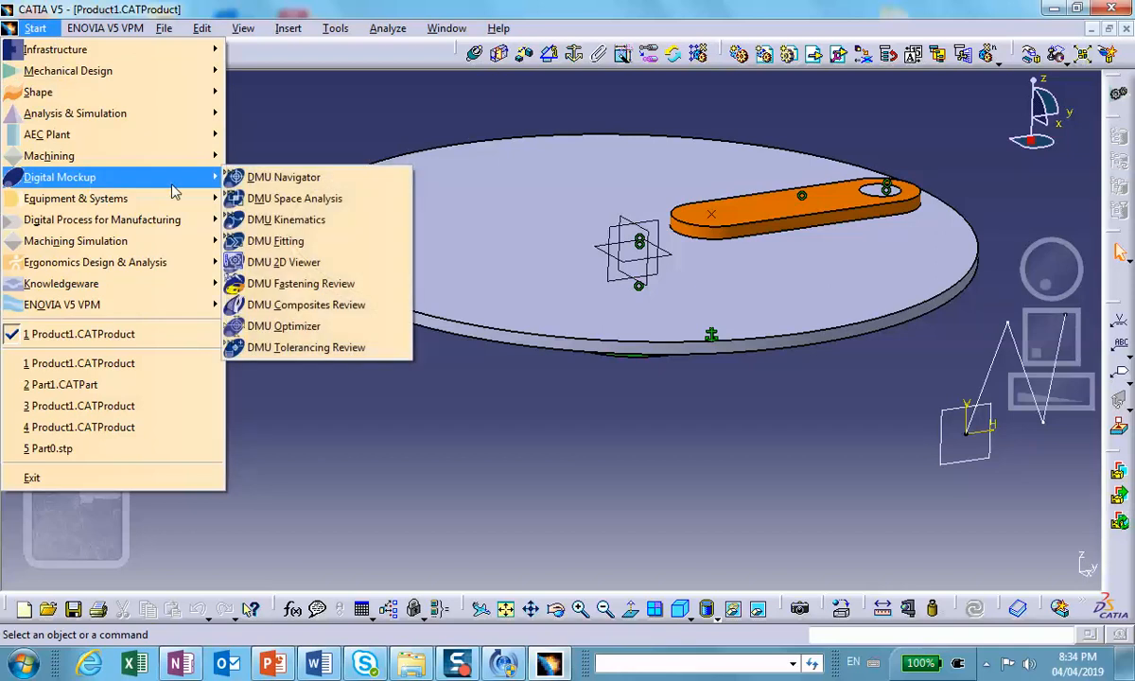
pyautogui.click(284, 220)
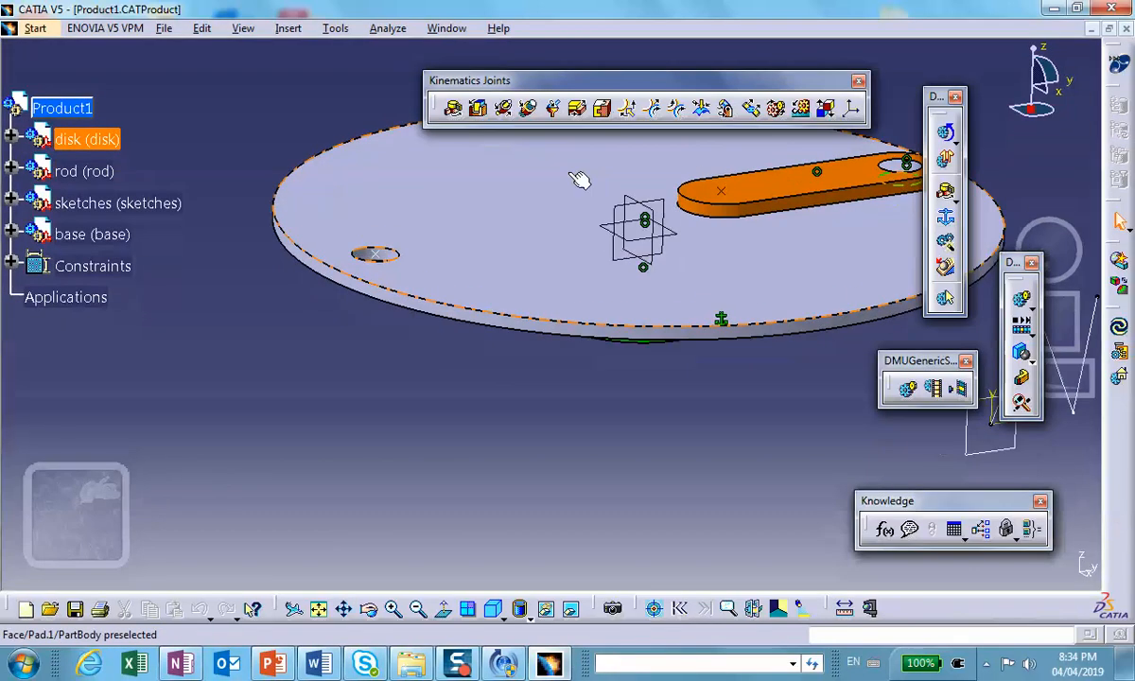
pyautogui.moveTo(563, 176)
pyautogui.mouseDown(button='middle')
pyautogui.moveTo(560, 226)
pyautogui.moveTo(558, 172)
pyautogui.mouseUp(button='middle')
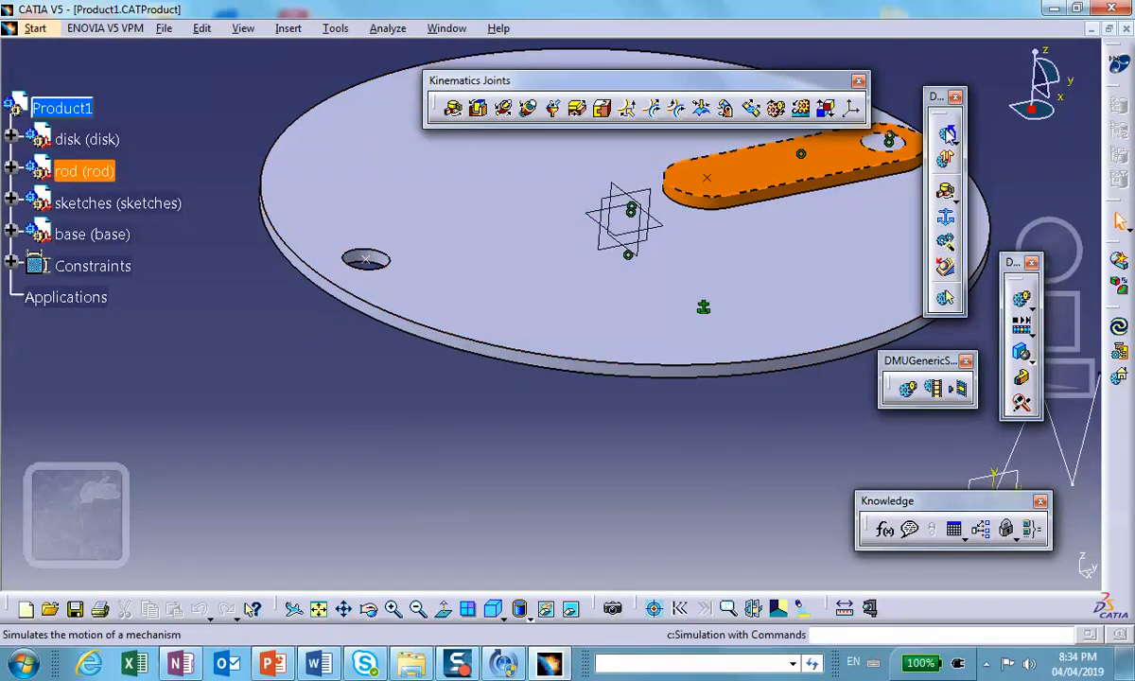
# Create a new mechanism, Mechanism.1, and automatically convert the assembly constraints into joints with Assembly Constraints Conversion.
pyautogui.click(945, 242)
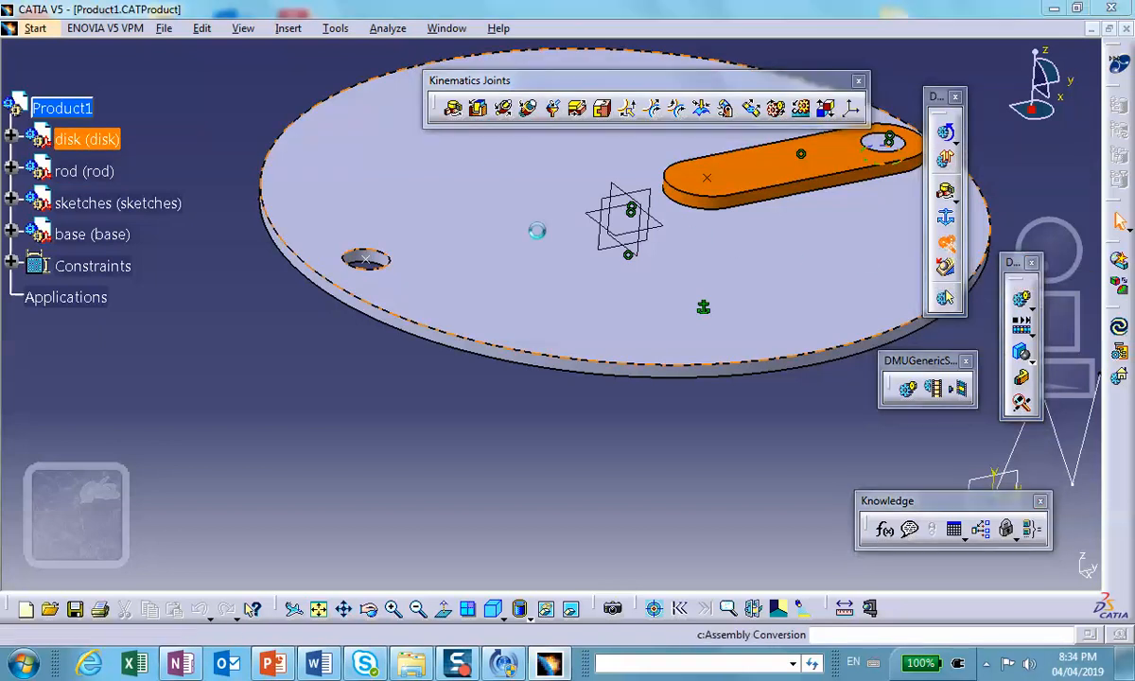
pyautogui.moveTo(534, 225); pyautogui.dragTo(483, 241, button='middle')
pyautogui.click(917, 468)
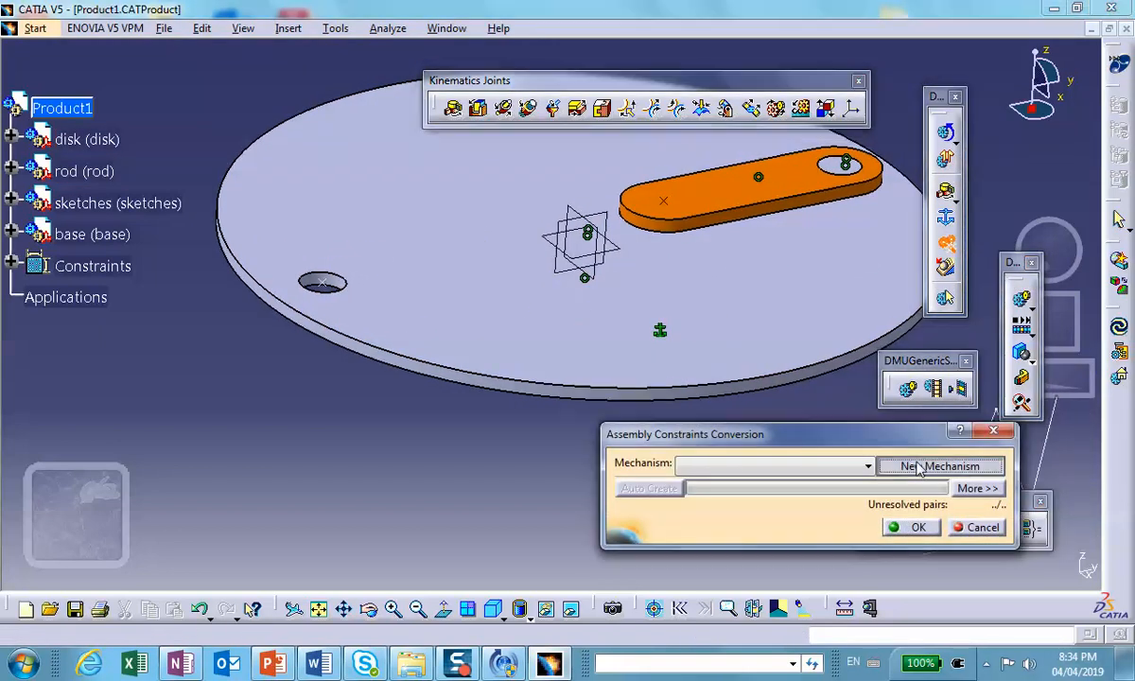
pyautogui.click(925, 535)
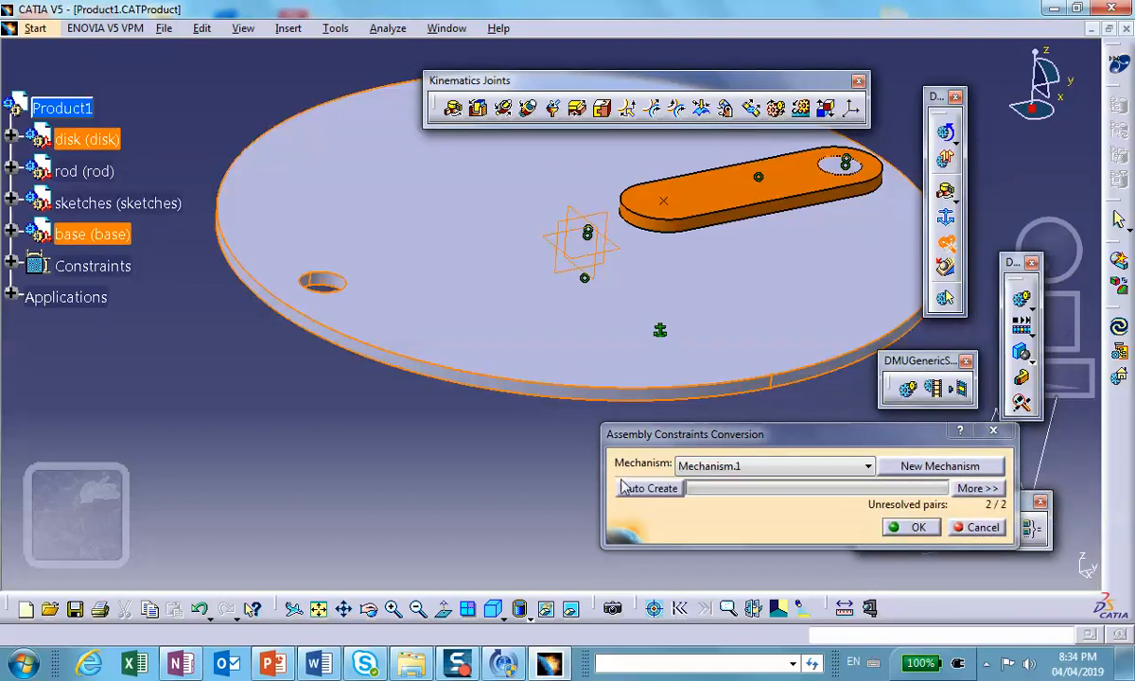
pyautogui.click(626, 487)
pyautogui.click(940, 532)
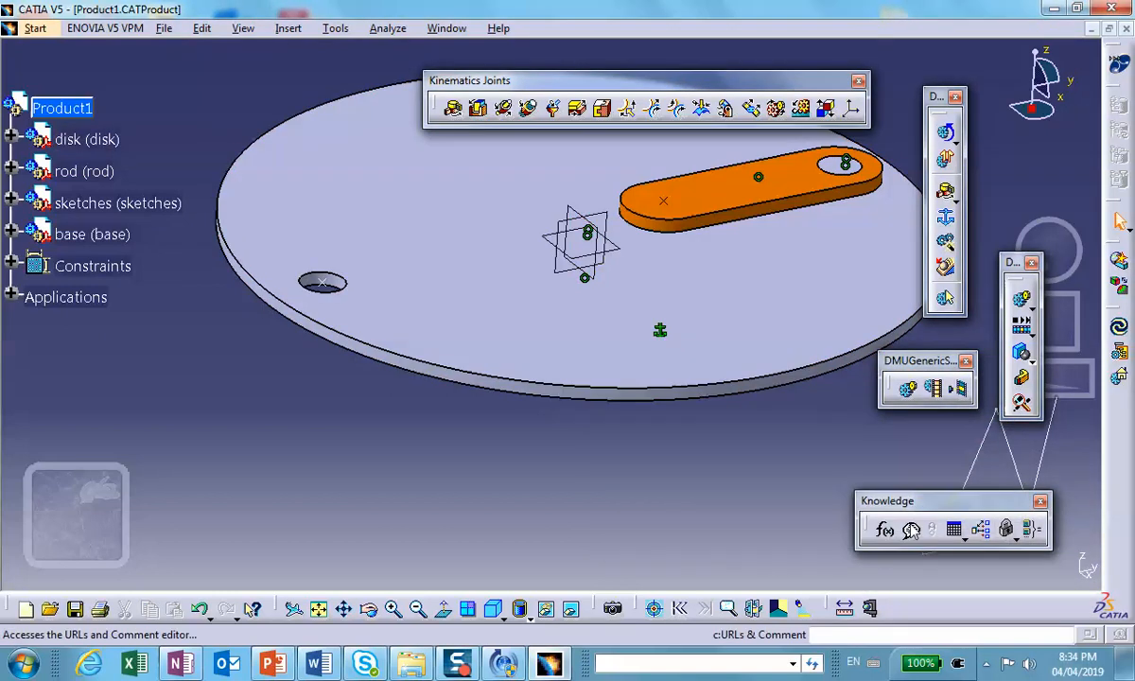
# Expand the Applications branch of the specification tree down to the joints of Mechanism.1.
pyautogui.click(10, 296)
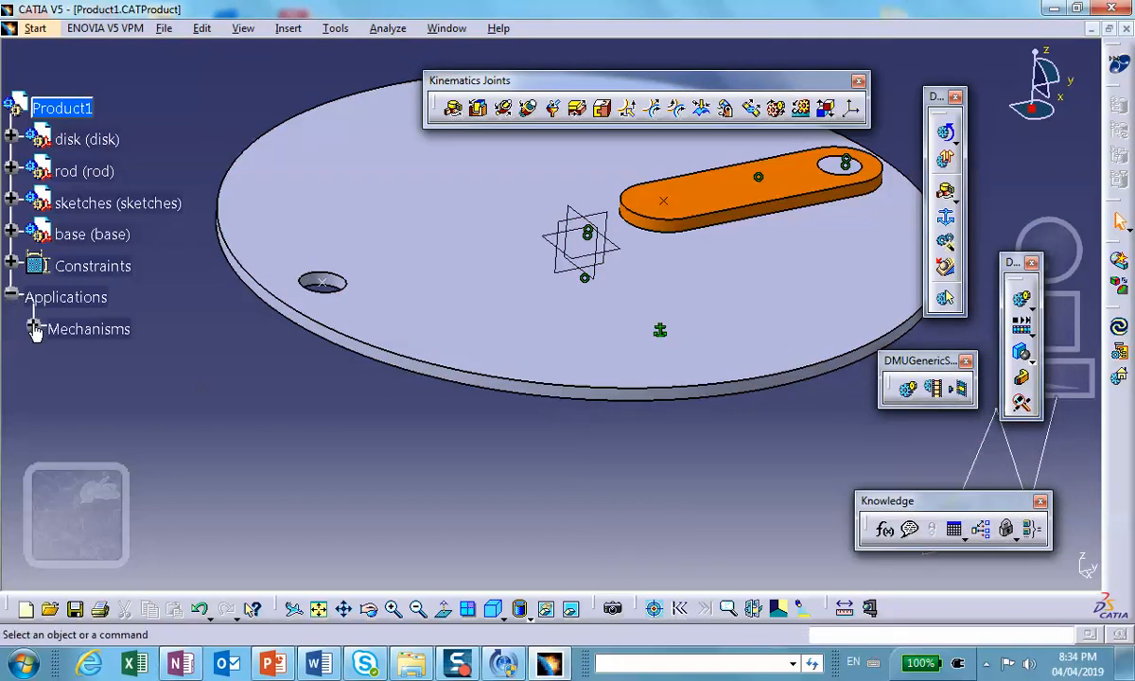
pyautogui.click(34, 328)
pyautogui.click(57, 353)
pyautogui.click(78, 391)
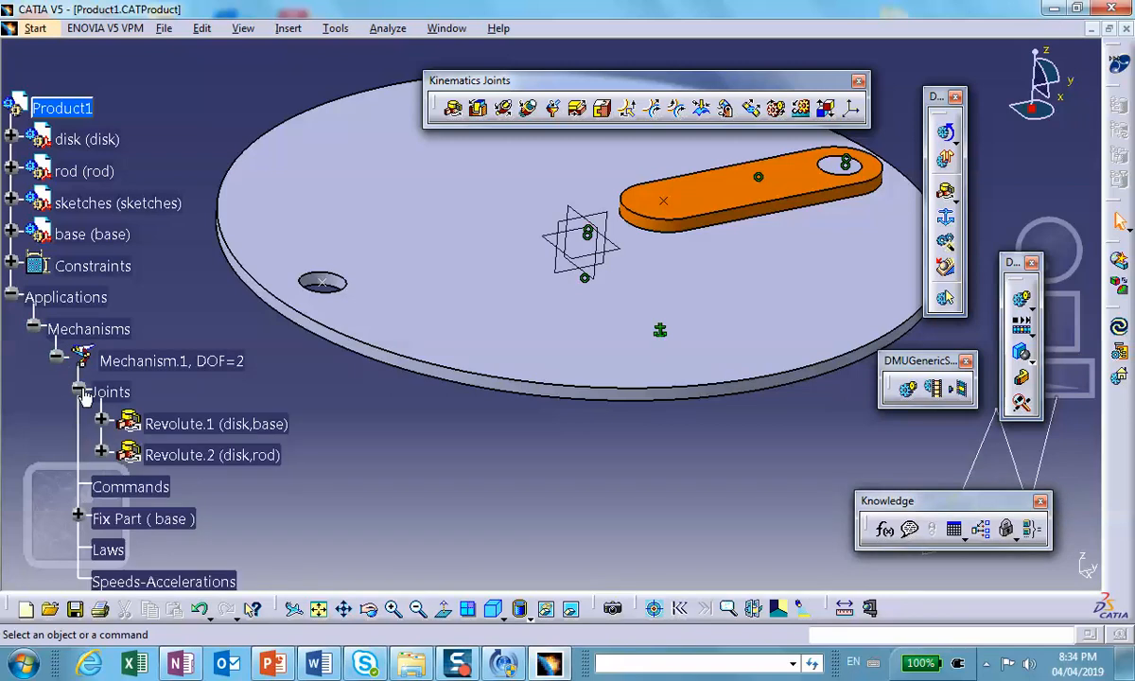
pyautogui.moveTo(199, 366)
pyautogui.mouseDown(button='middle')
pyautogui.moveTo(165, 206)
pyautogui.moveTo(249, 352)
pyautogui.mouseUp(button='middle')
pyautogui.scroll(-3, 137, 246)
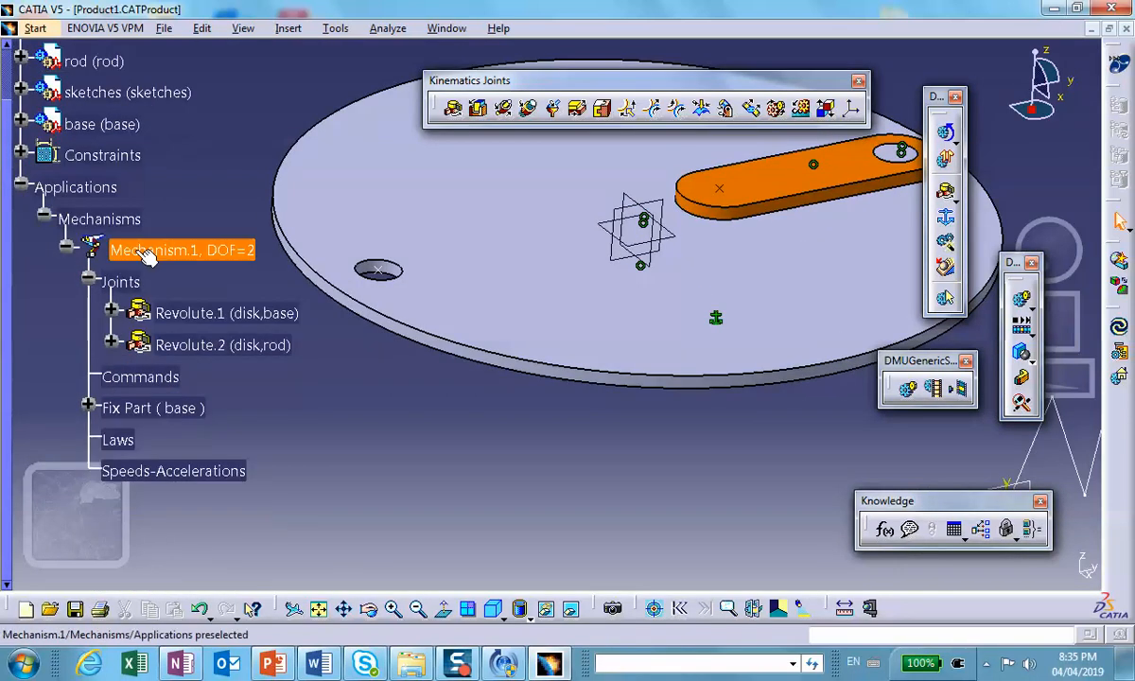
# Make the Revolute.1 joint between disk and base angle driven, with a lower limit of 0.
pyautogui.doubleClick(180, 305)
pyautogui.click(751, 302)
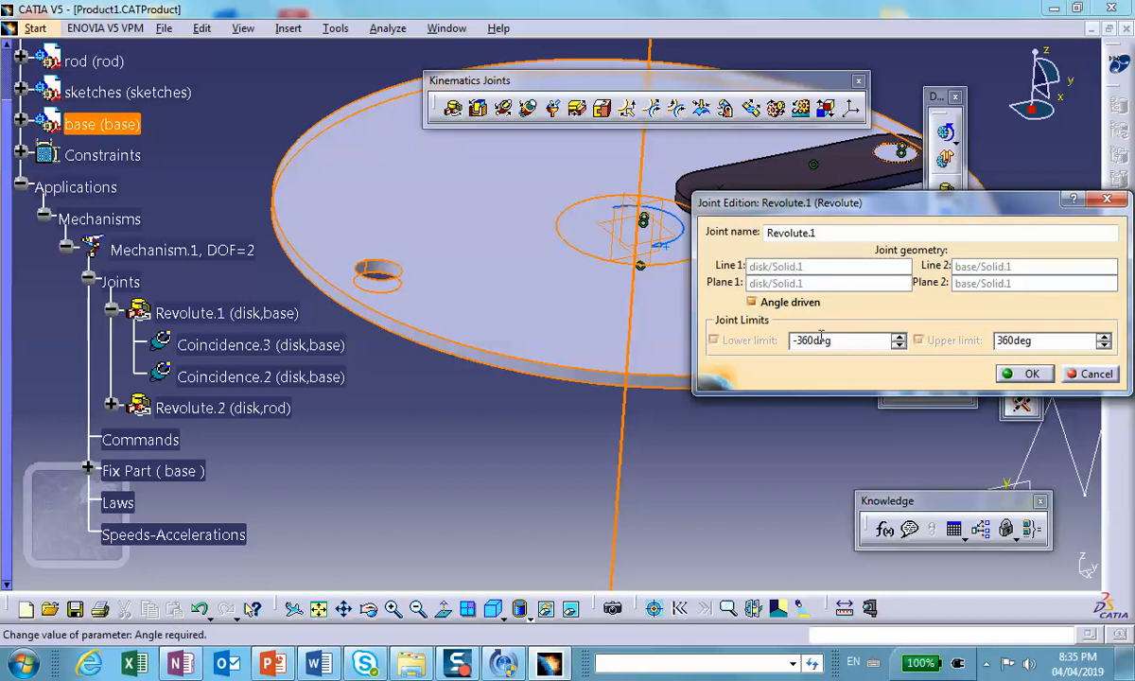
pyautogui.moveTo(851, 341); pyautogui.dragTo(692, 348)
pyautogui.write('0')
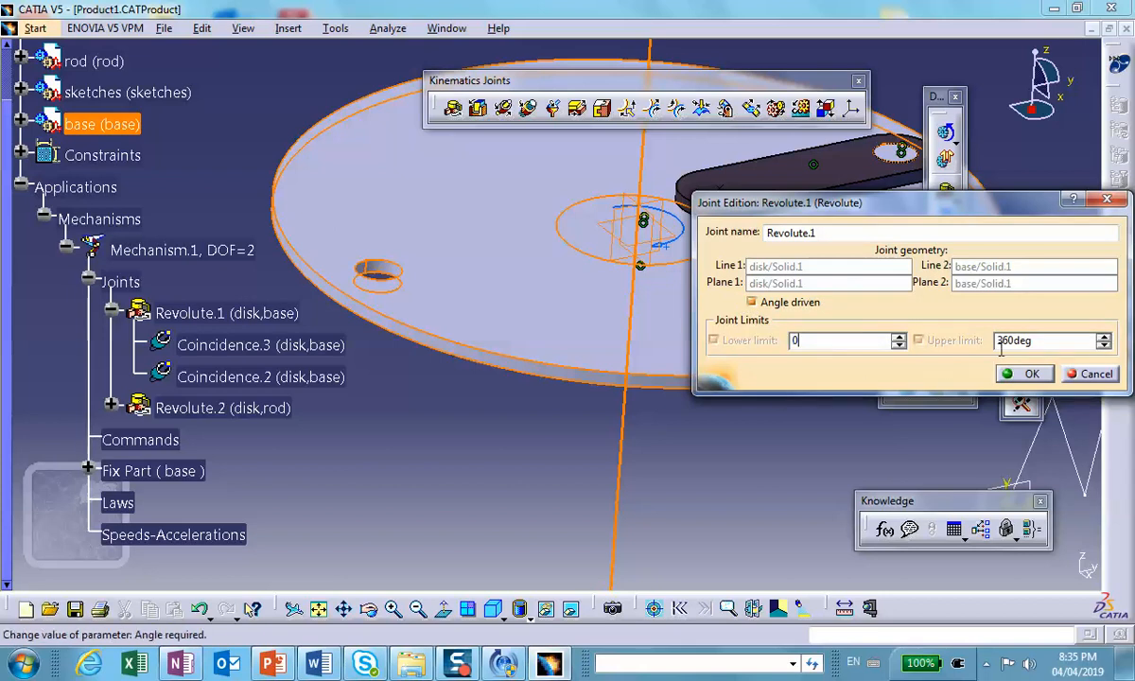
pyautogui.click(1017, 375)
# Make the Revolute.2 joint between disk and rod angle driven, with a lower limit of 0.
pyautogui.click(196, 407)
pyautogui.doubleClick(197, 407)
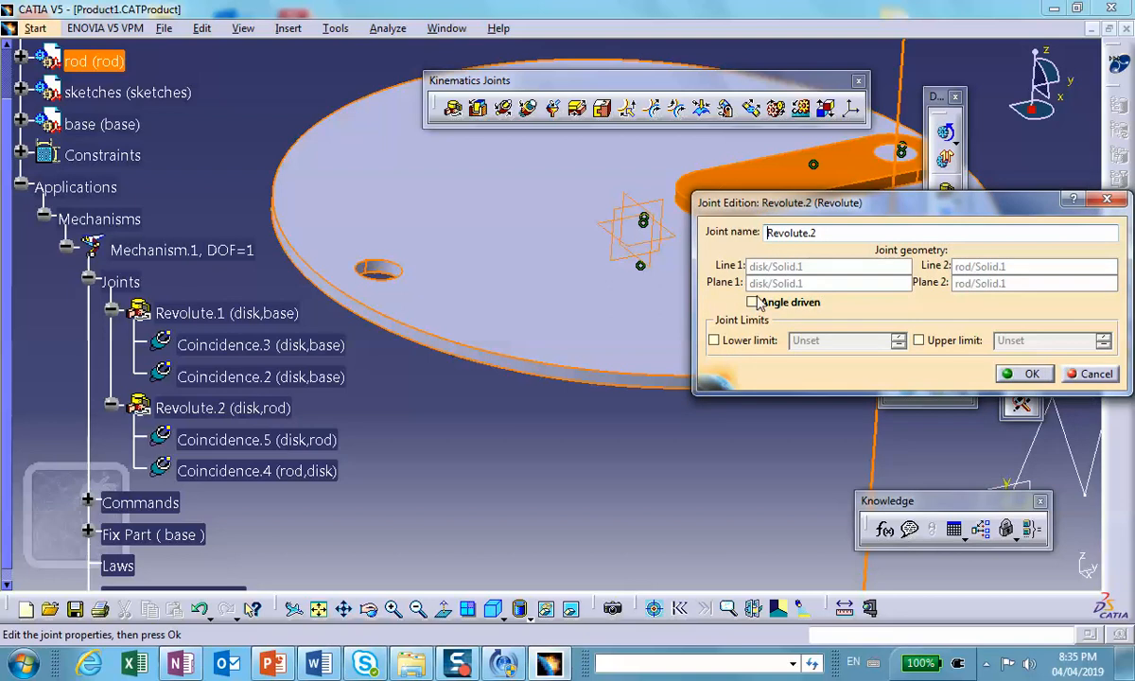
pyautogui.click(748, 301)
pyautogui.moveTo(862, 340); pyautogui.dragTo(707, 347)
pyautogui.write('0')
pyautogui.click(1022, 373)
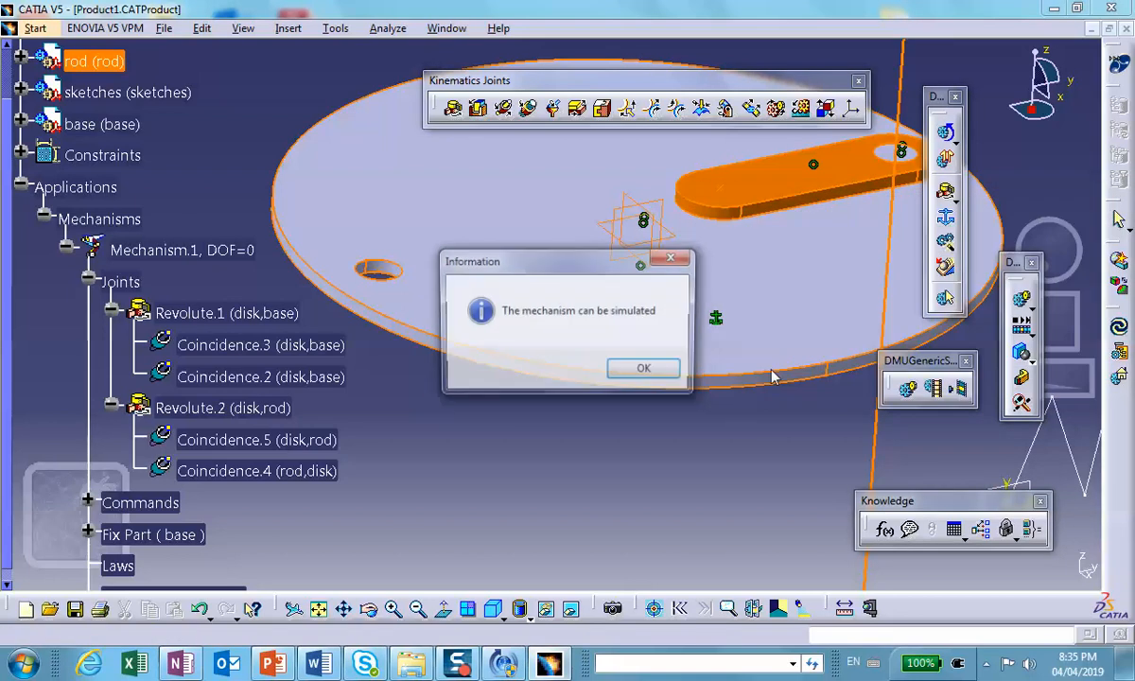
pyautogui.click(643, 368)
# Collapse the Joints branch of Mechanism.1 in the specification tree.
pyautogui.moveTo(446, 255); pyautogui.dragTo(460, 352, button='middle')
pyautogui.moveTo(347, 273); pyautogui.dragTo(361, 318, button='middle')
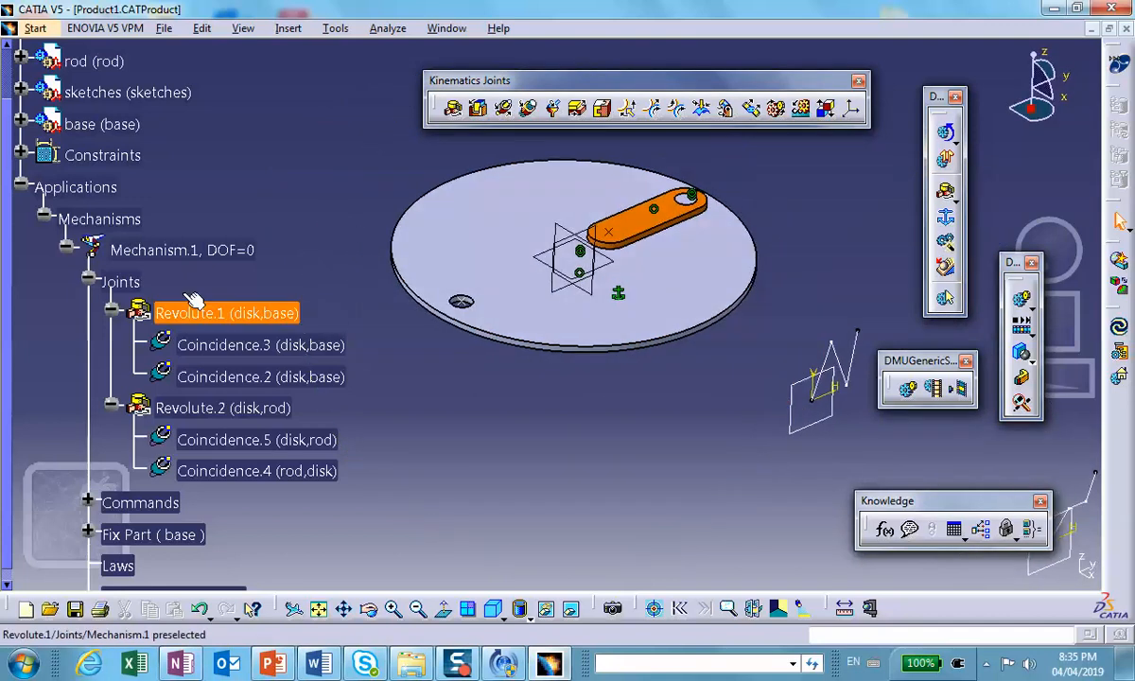
pyautogui.click(88, 281)
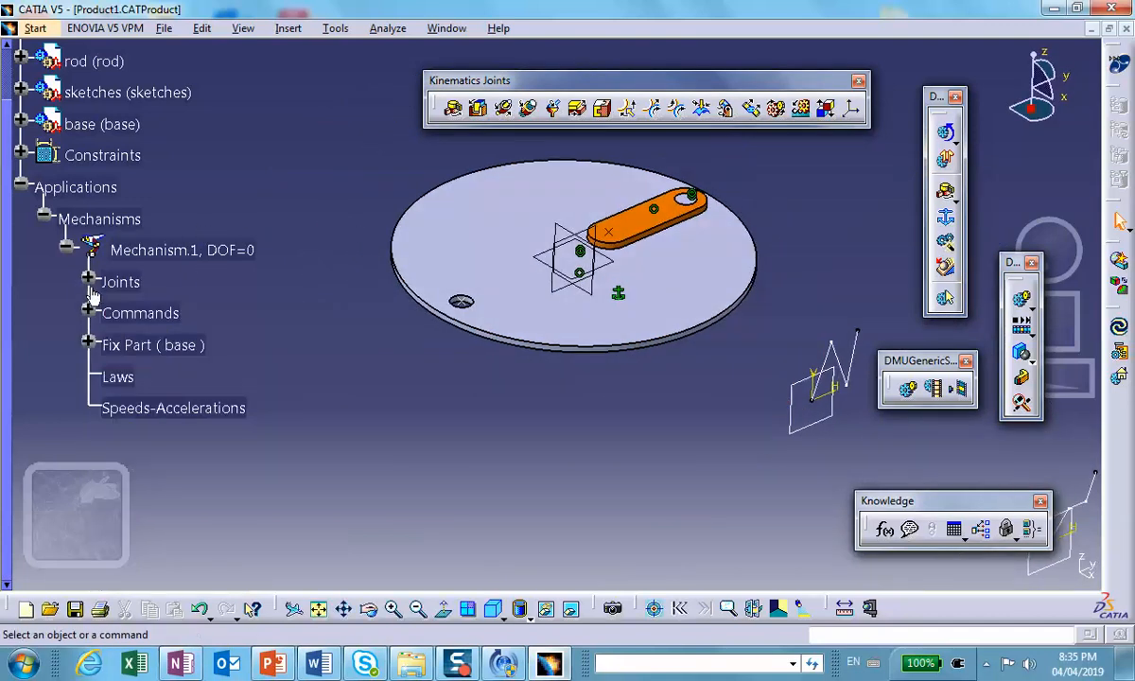
# Open the kinematics simulation of Mechanism.1 to check its Command.1 and Command.2 sliders, and close it.
pyautogui.click(948, 135)
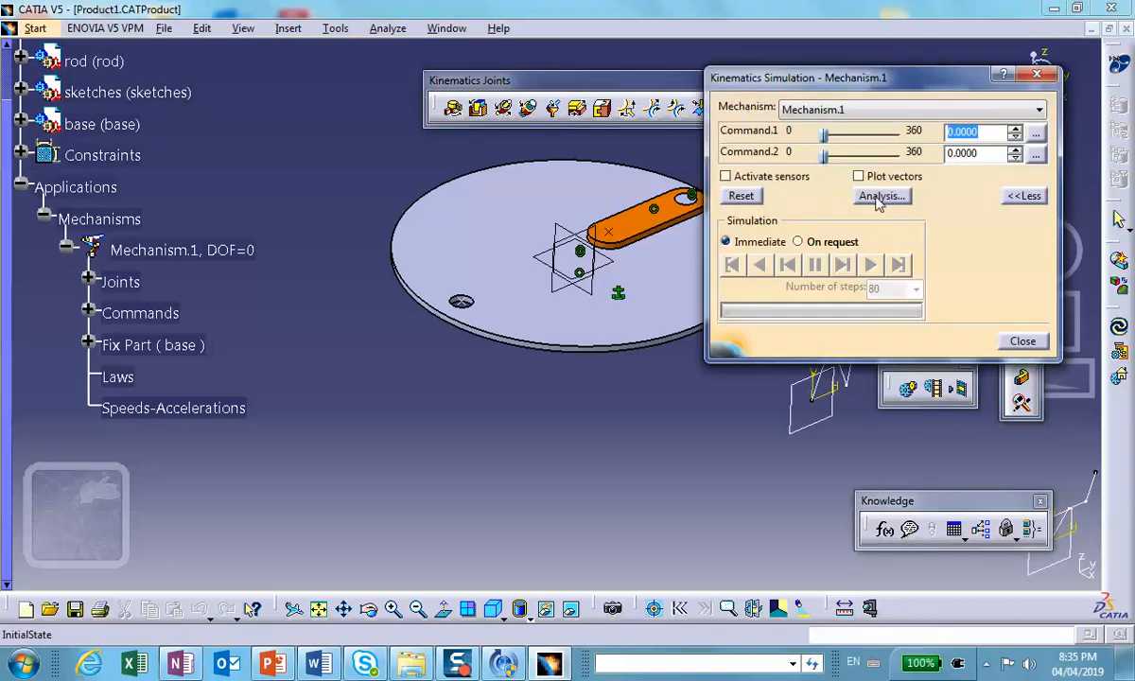
pyautogui.moveTo(638, 172); pyautogui.dragTo(532, 210, button='middle')
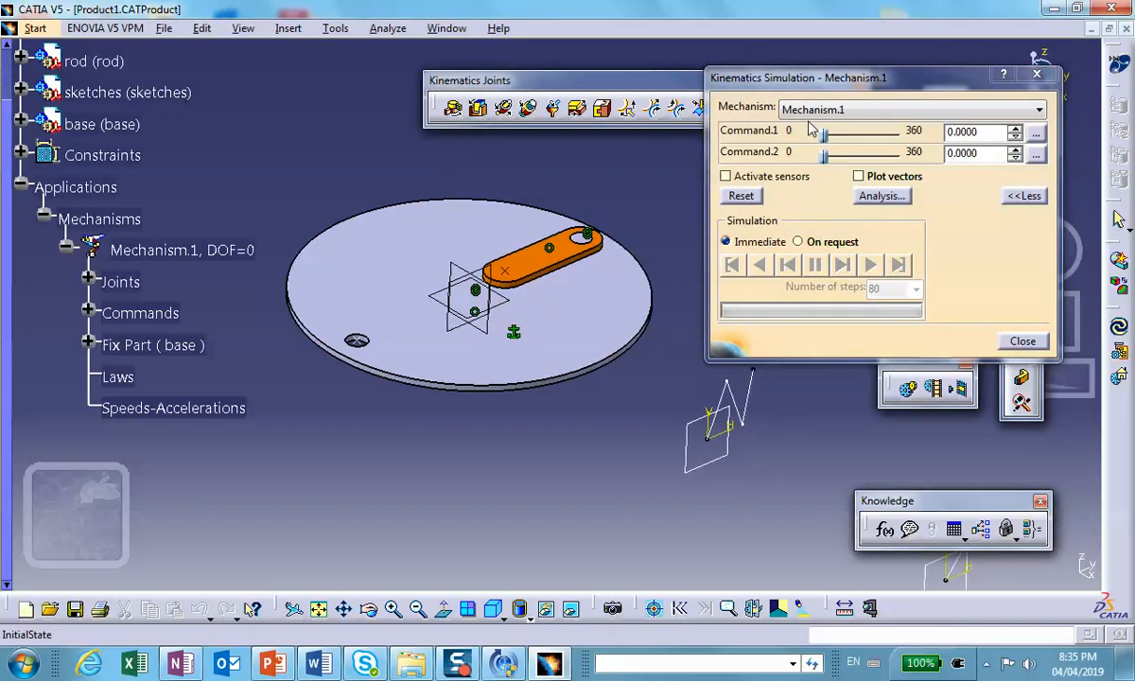
pyautogui.moveTo(823, 133)
pyautogui.mouseDown()
pyautogui.moveTo(892, 132)
pyautogui.moveTo(823, 134)
pyautogui.moveTo(874, 154)
pyautogui.moveTo(822, 153)
pyautogui.mouseUp()
pyautogui.click(1023, 340)
pyautogui.moveTo(696, 283); pyautogui.dragTo(750, 254, button='middle')
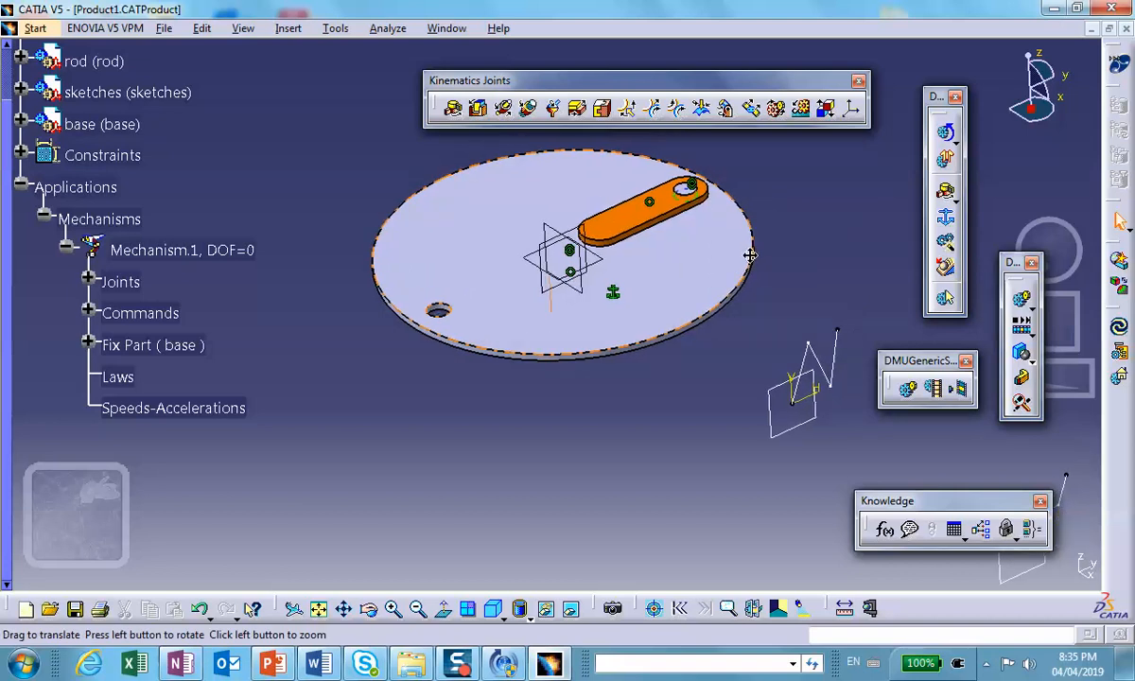
pyautogui.click(947, 270)
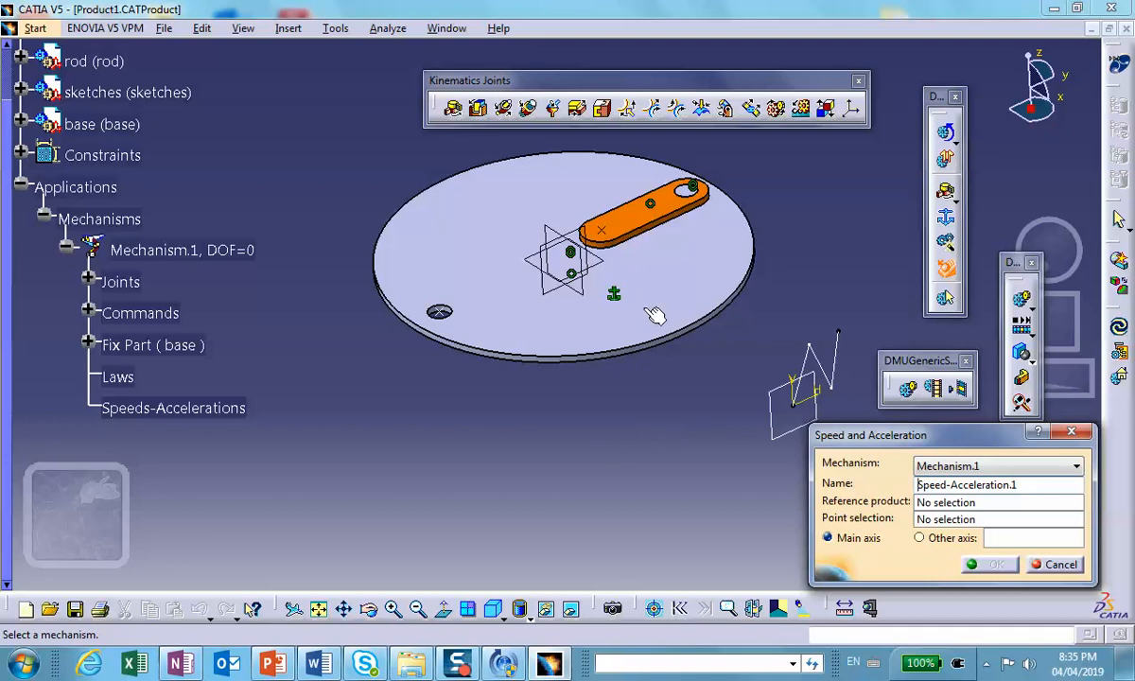
pyautogui.moveTo(519, 412)
pyautogui.mouseDown(button='middle')
pyautogui.moveTo(499, 423)
pyautogui.moveTo(512, 398)
pyautogui.mouseUp(button='middle')
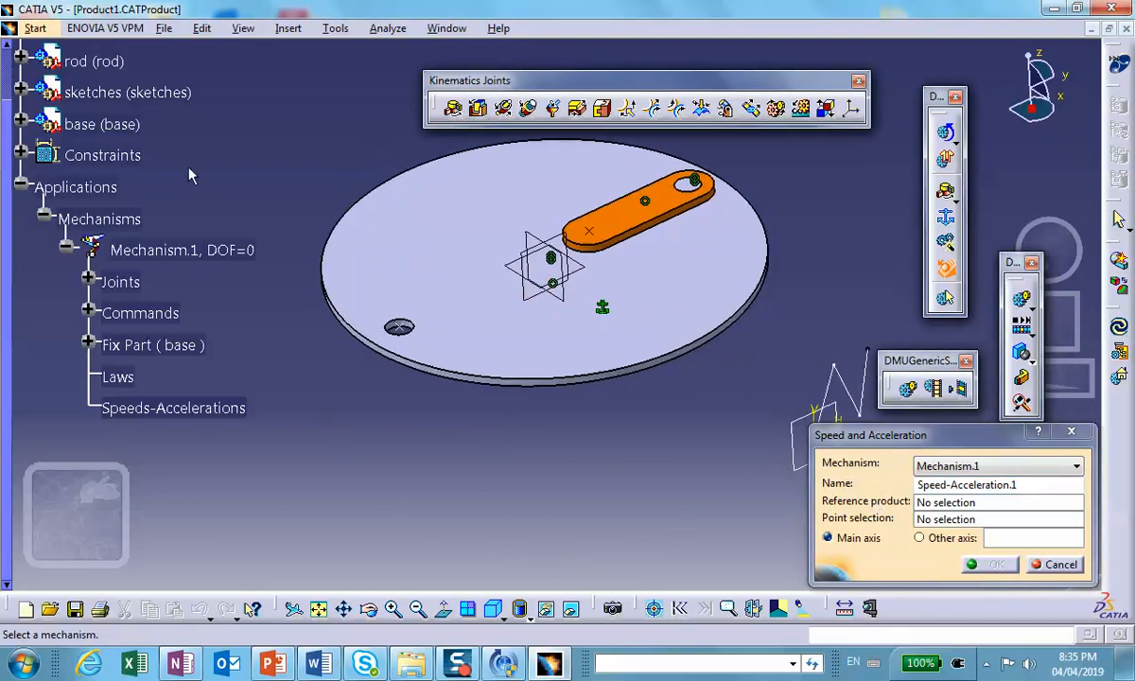
pyautogui.scroll(3, 178, 167)
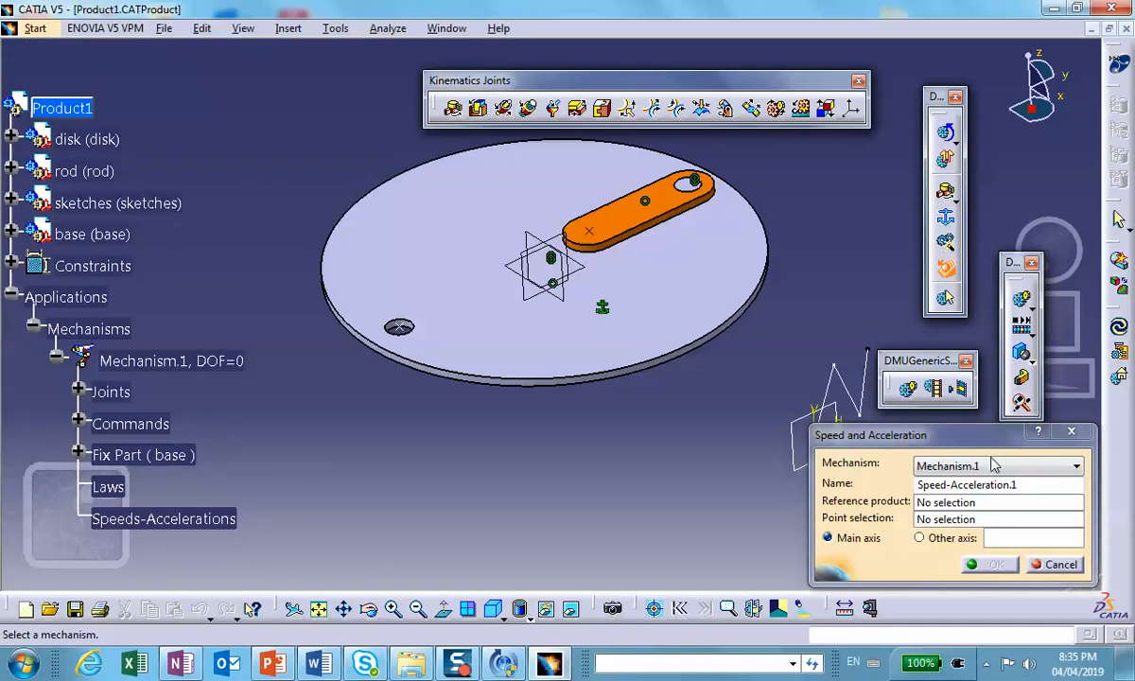
pyautogui.click(960, 504)
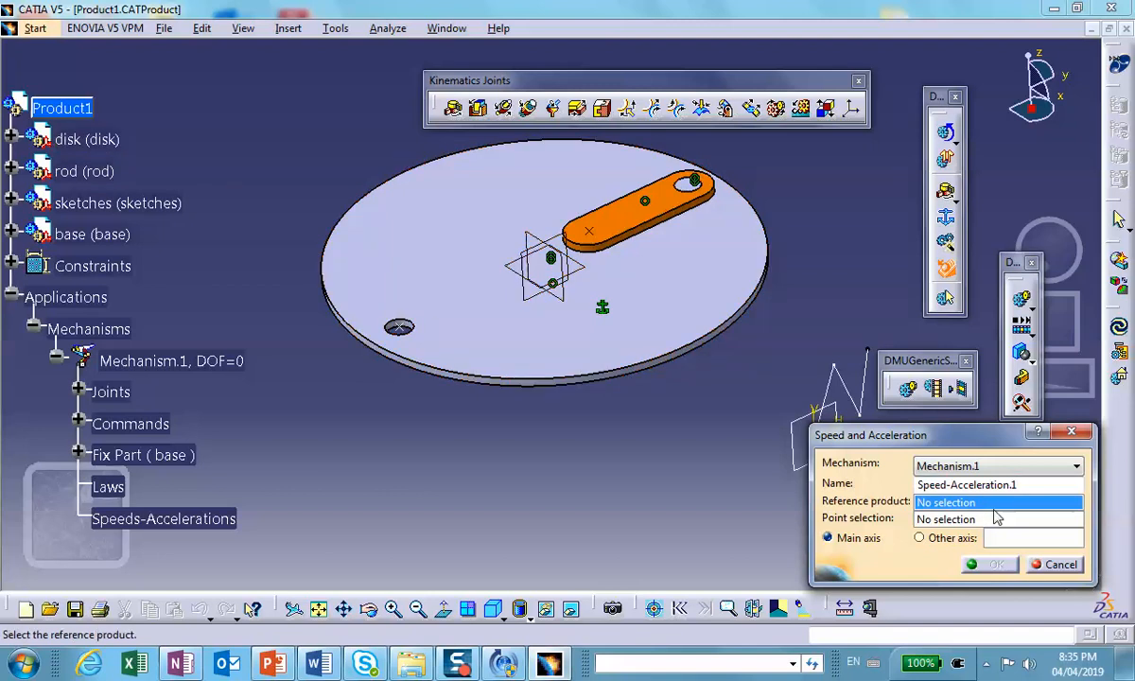
pyautogui.click(1053, 566)
# Create a speed and acceleration measurement named rod in Mechanism.1, with base as reference product and the point on the rod's free end.
pyautogui.moveTo(262, 142); pyautogui.dragTo(254, 125, button='middle')
pyautogui.click(10, 297)
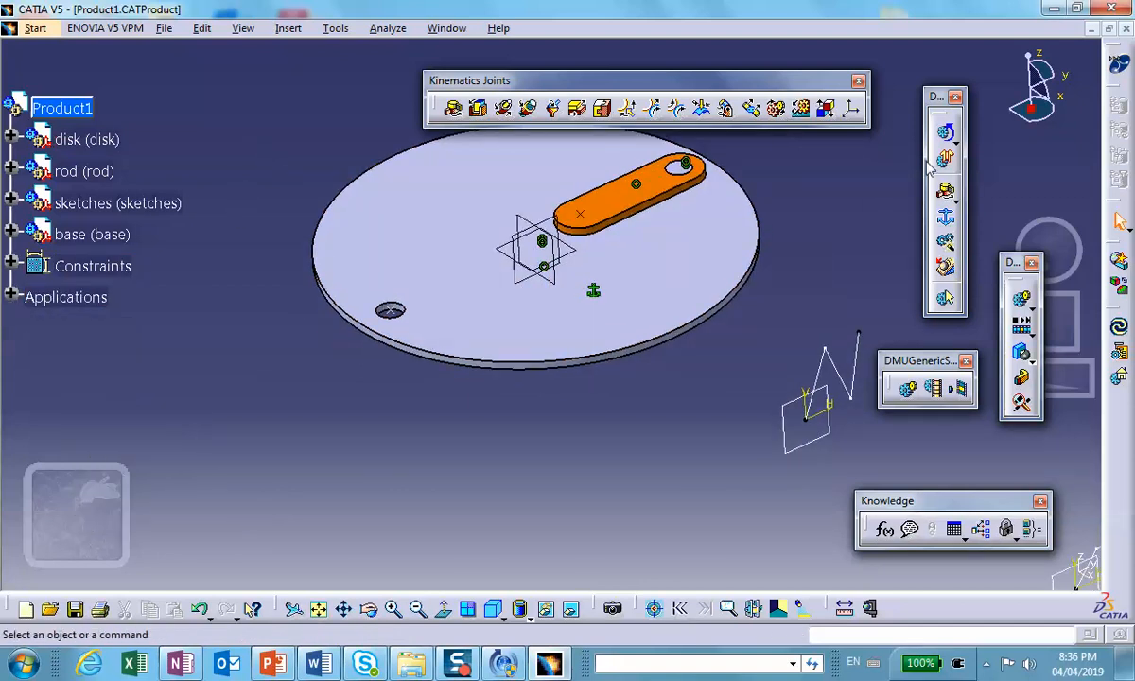
pyautogui.click(945, 269)
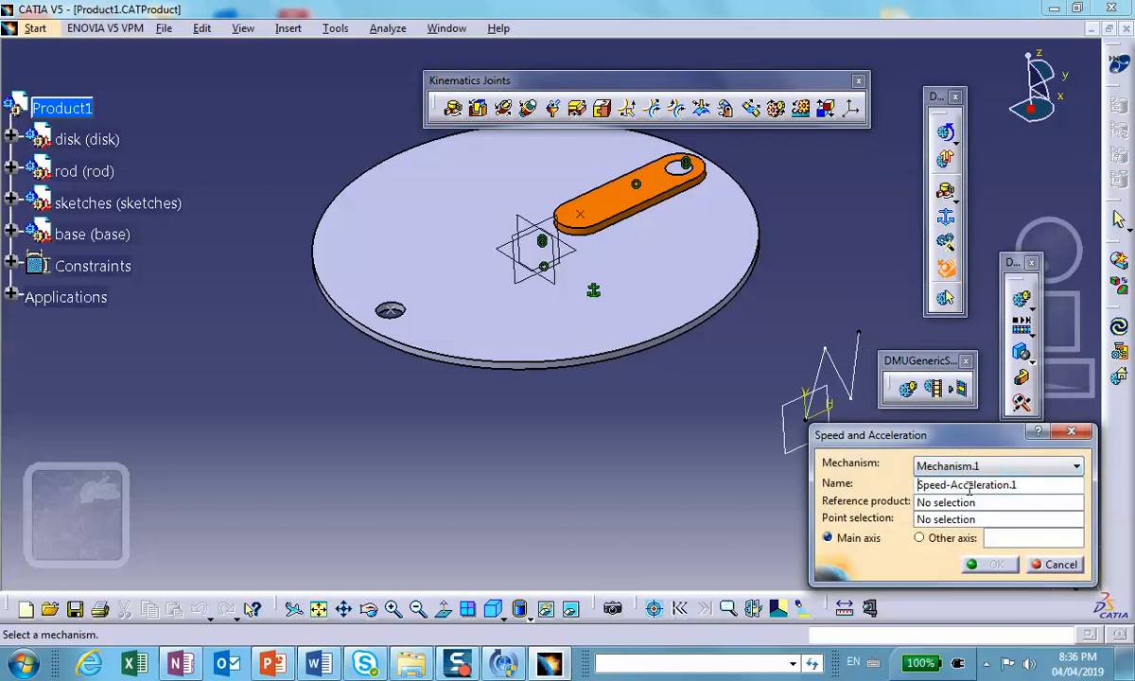
pyautogui.moveTo(1024, 487); pyautogui.dragTo(815, 427)
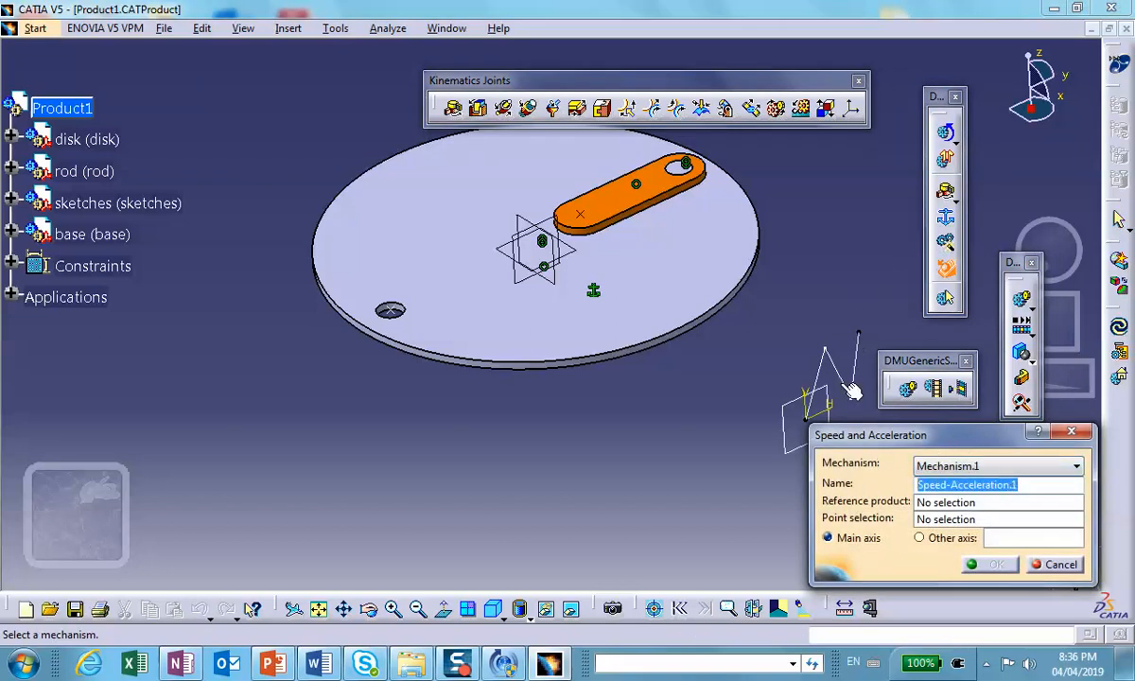
pyautogui.write('rod')
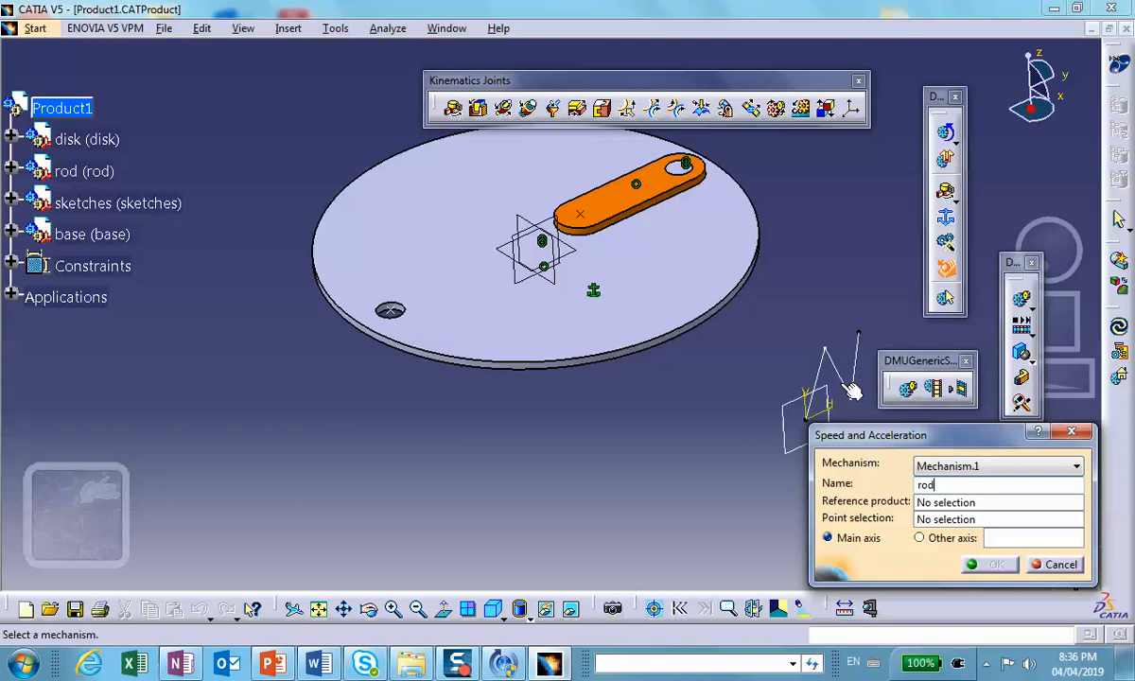
pyautogui.click(948, 503)
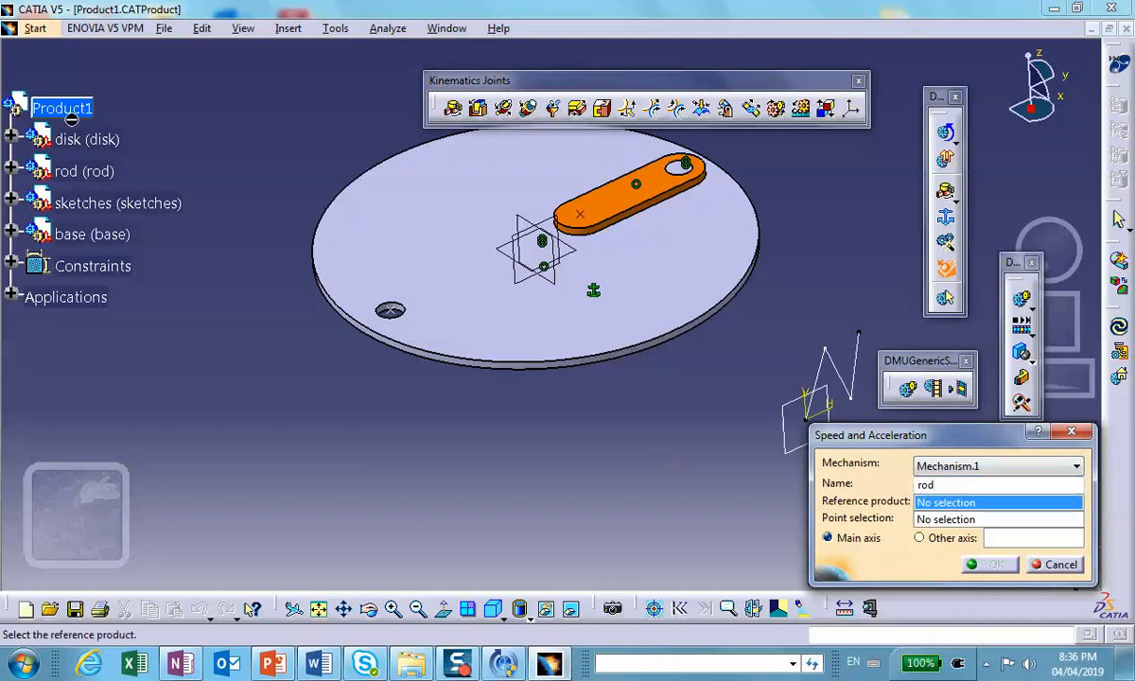
pyautogui.click(106, 236)
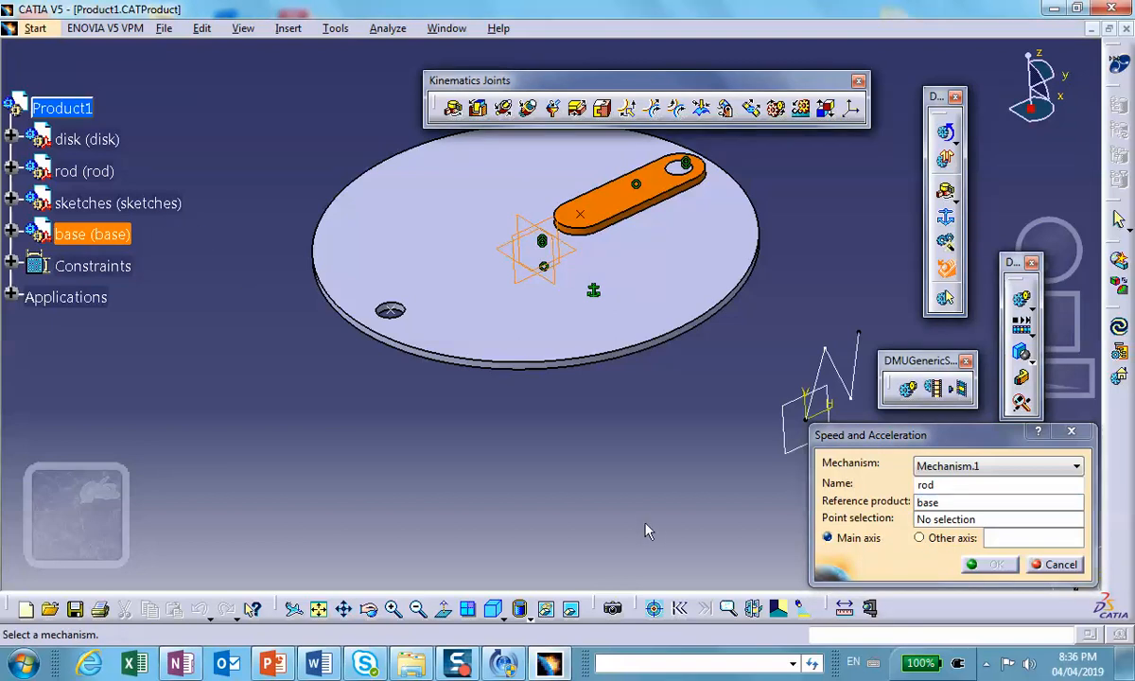
pyautogui.click(944, 521)
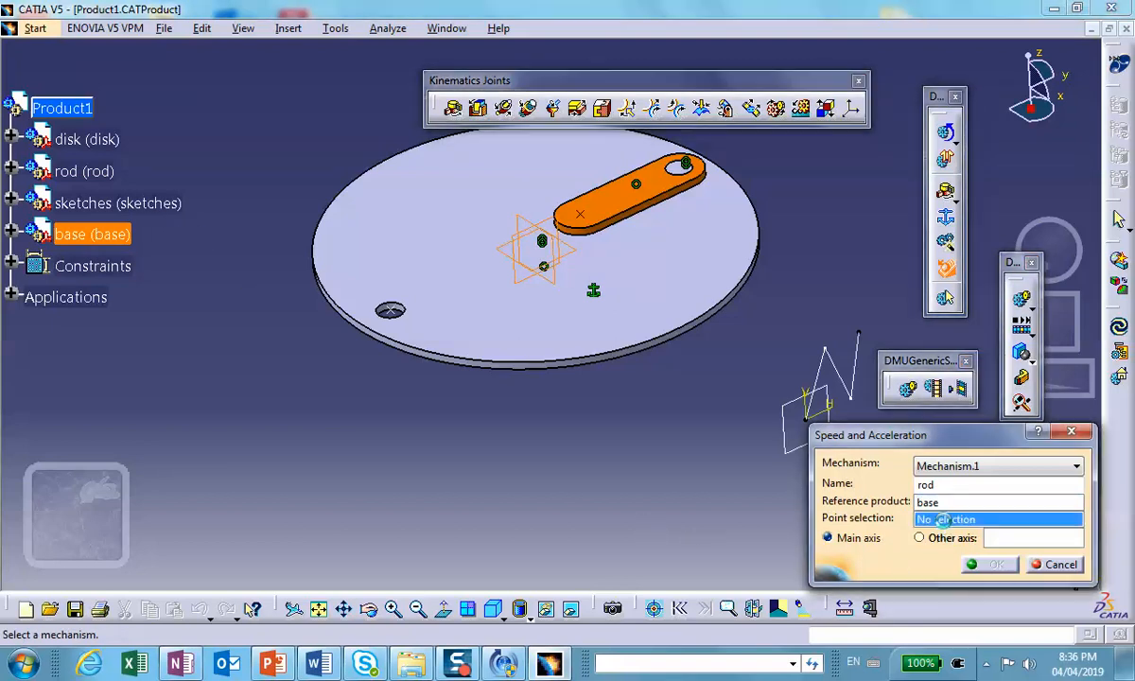
pyautogui.click(591, 212)
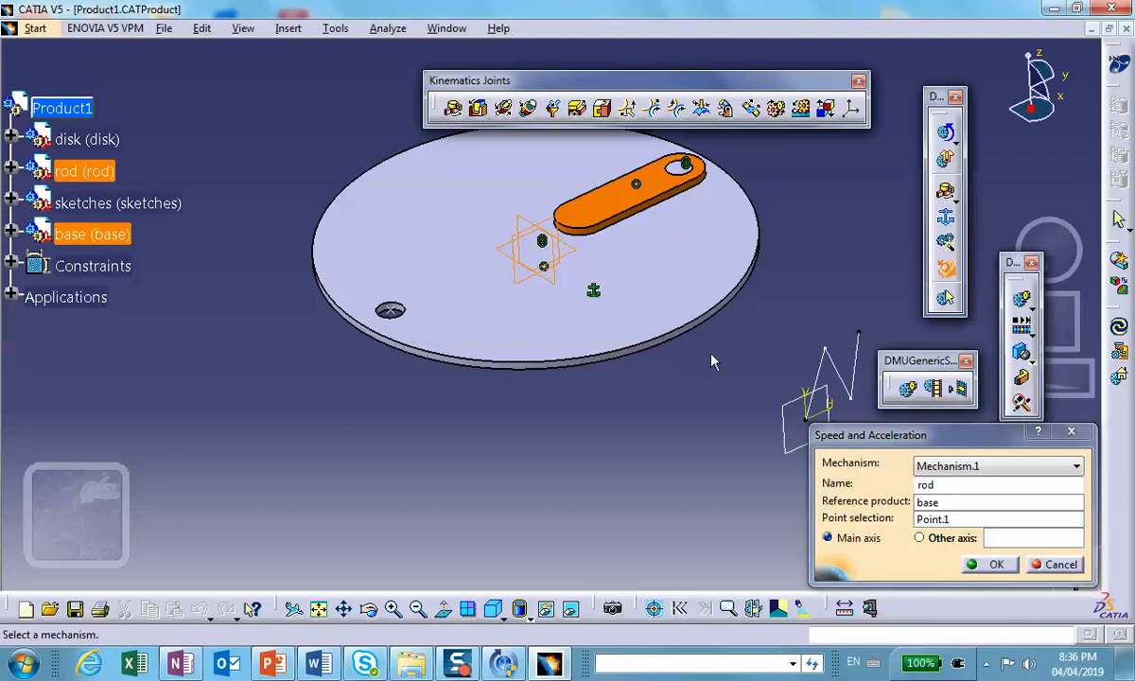
pyautogui.click(993, 565)
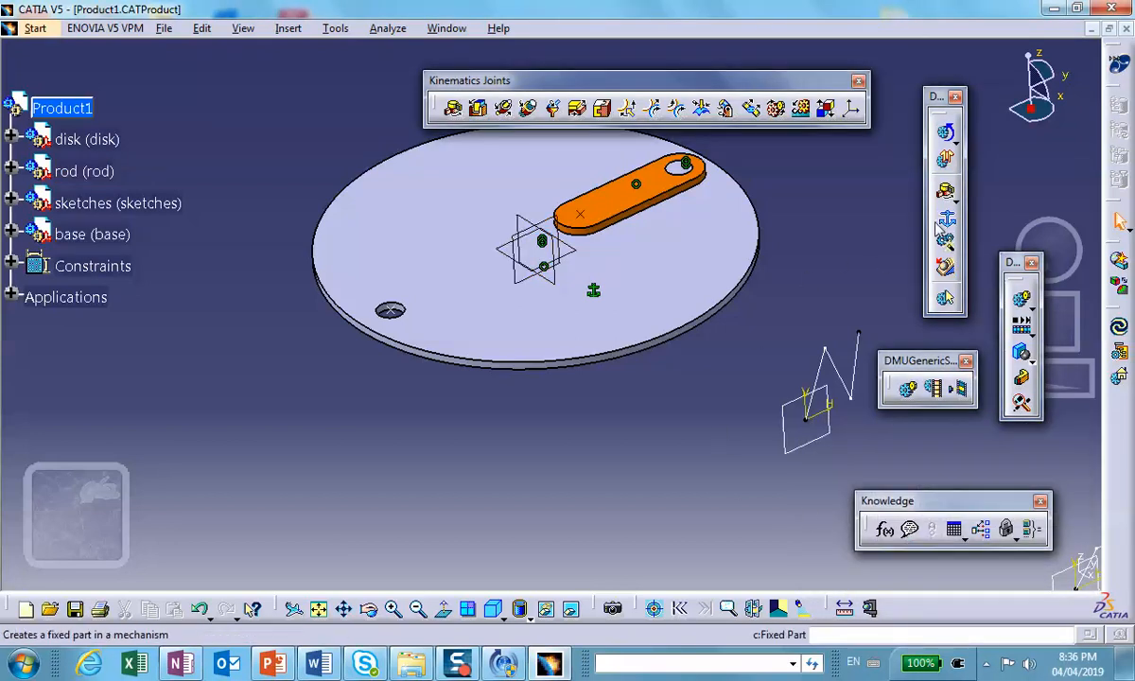
# Create a speed and acceleration measurement named disk in Mechanism.1, with base as reference product and the point in the disk's open hole.
pyautogui.click(945, 268)
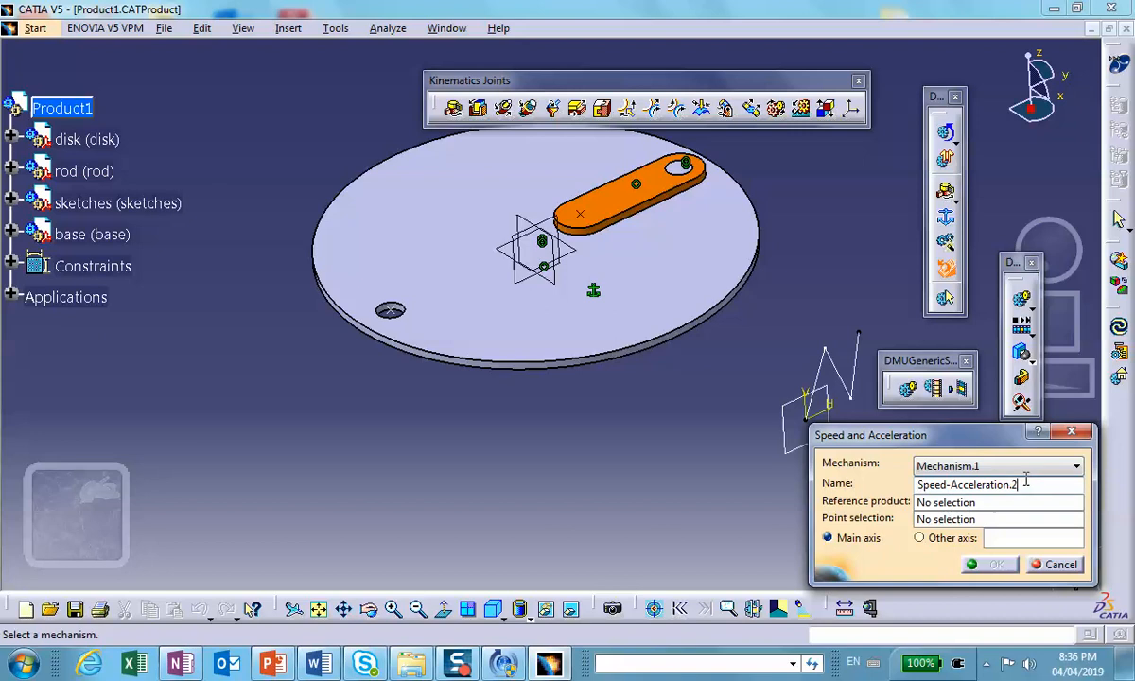
pyautogui.moveTo(1029, 480); pyautogui.dragTo(924, 476)
pyautogui.write('disk')
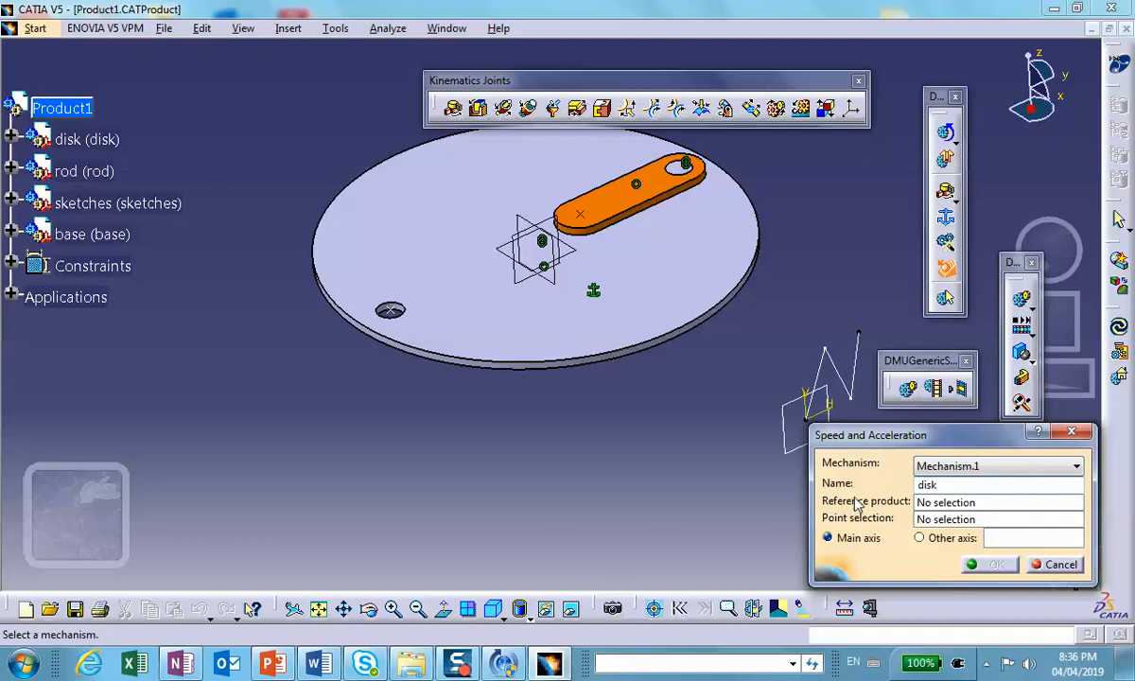
pyautogui.click(968, 504)
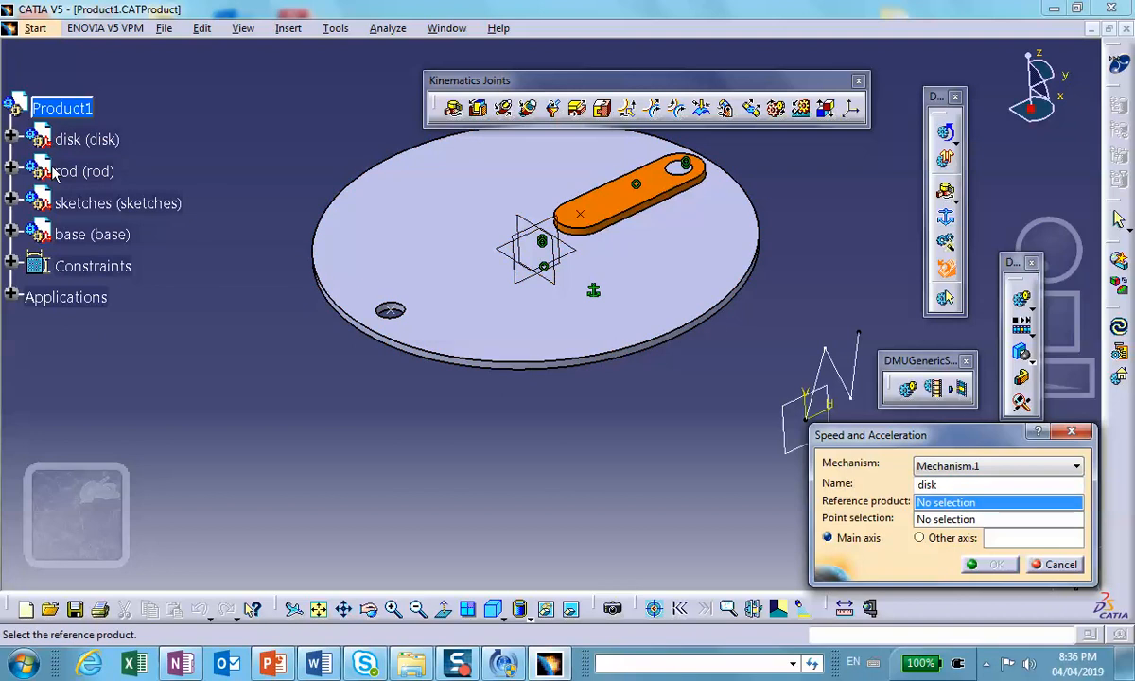
pyautogui.click(98, 242)
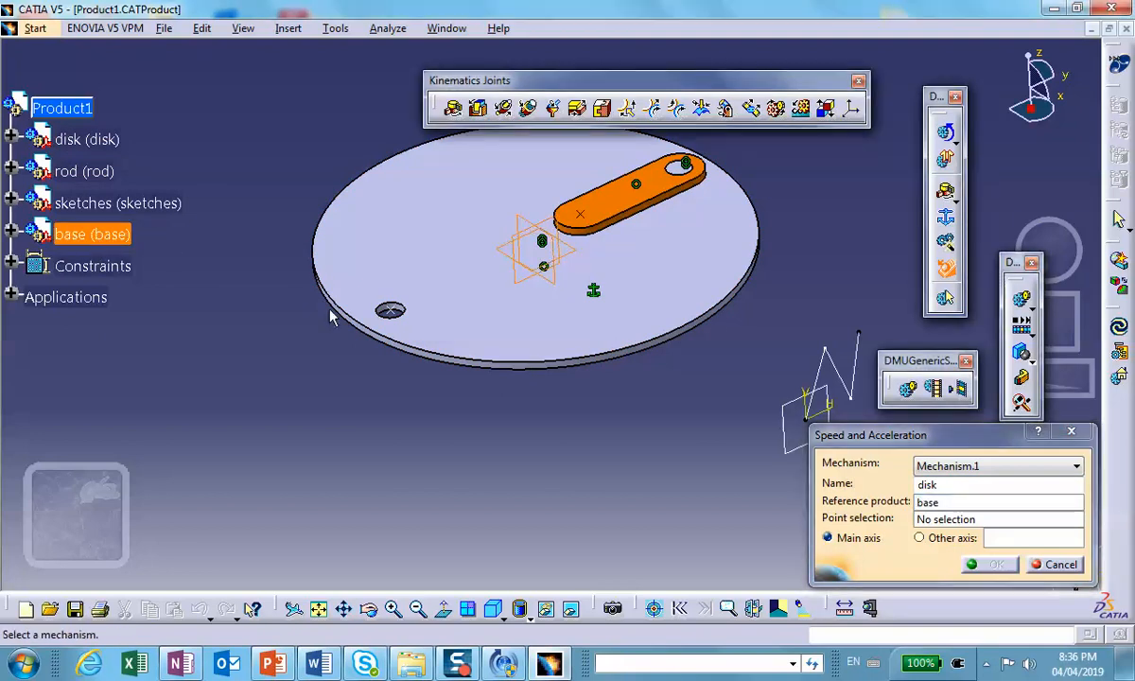
pyautogui.click(1001, 520)
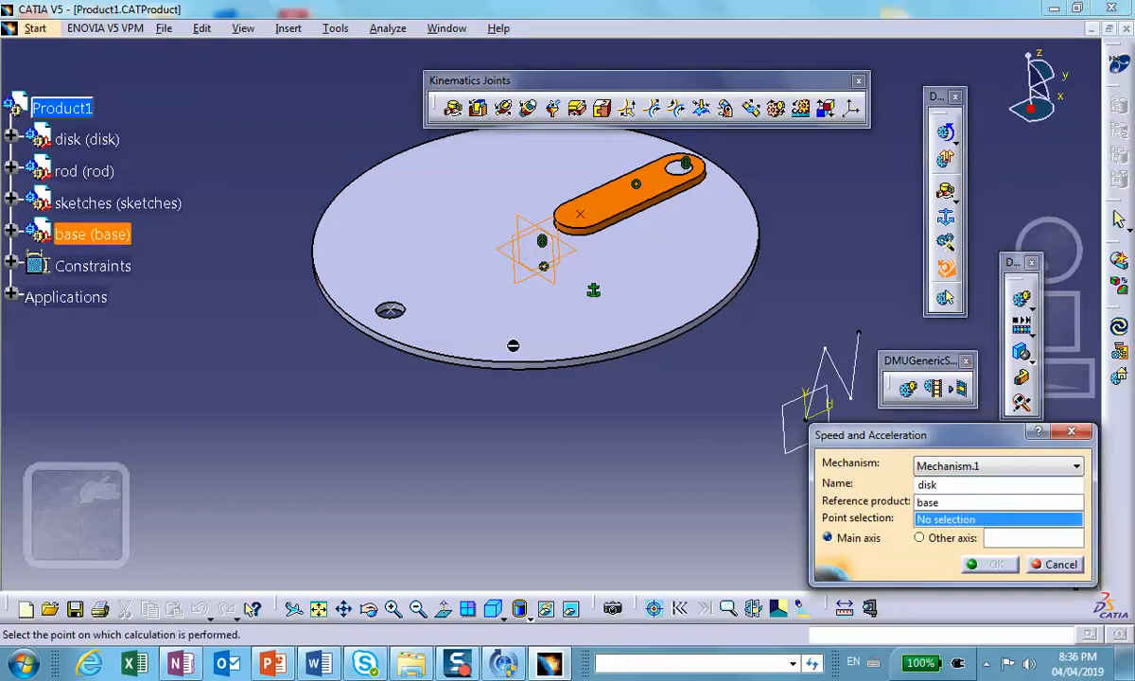
pyautogui.click(396, 313)
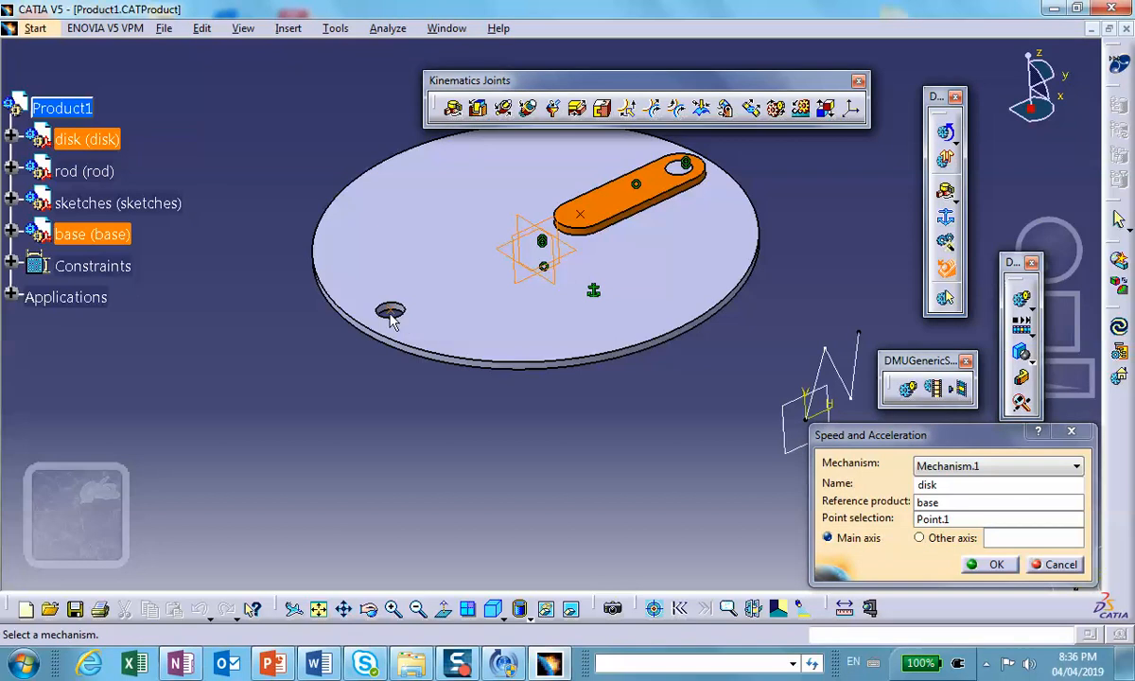
pyautogui.click(995, 564)
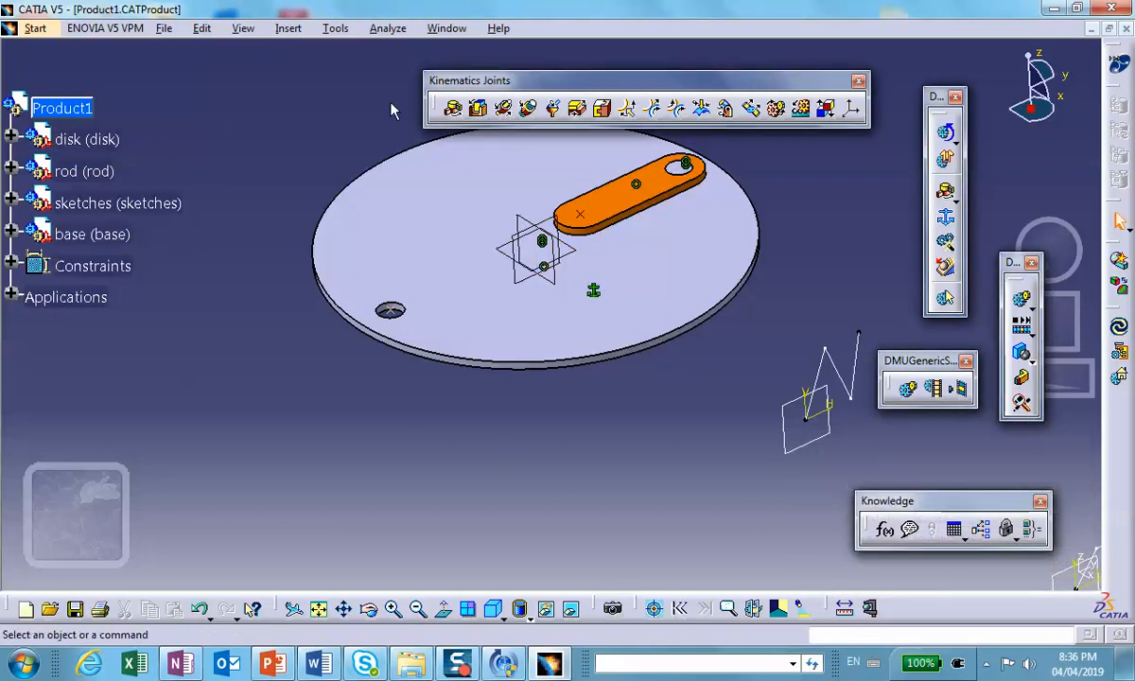
# Expand the Applications branch of the specification tree down to the commands of Mechanism.1.
pyautogui.moveTo(548, 192); pyautogui.dragTo(507, 209, button='middle')
pyautogui.moveTo(290, 132); pyautogui.dragTo(255, 186, button='middle')
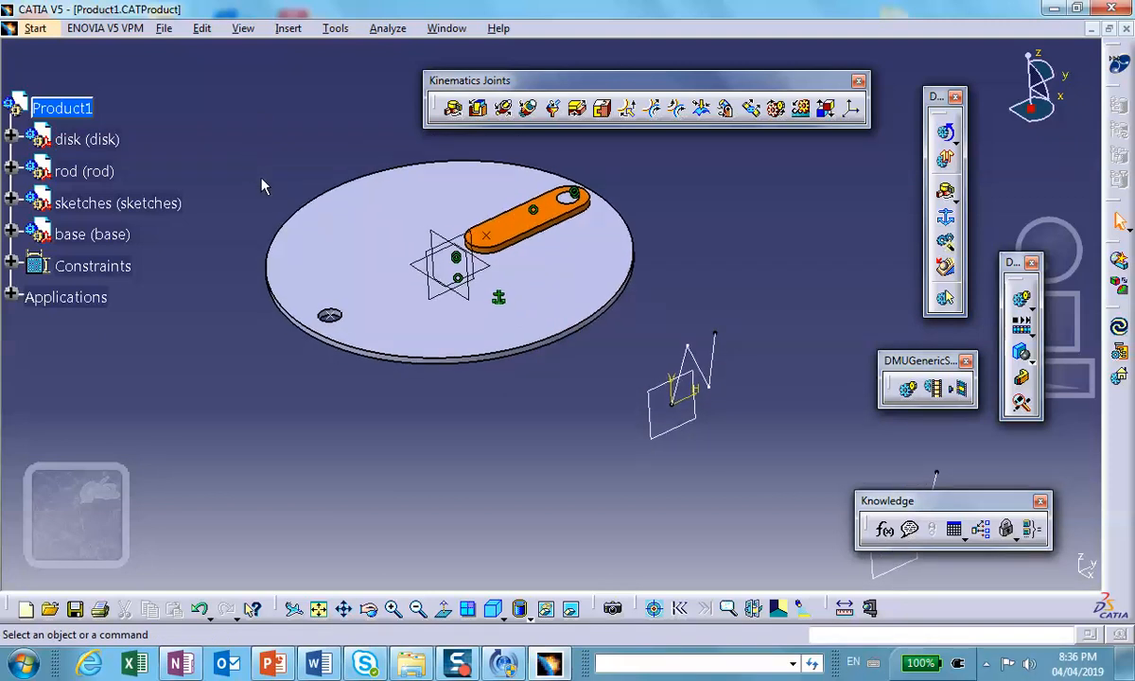
pyautogui.click(13, 296)
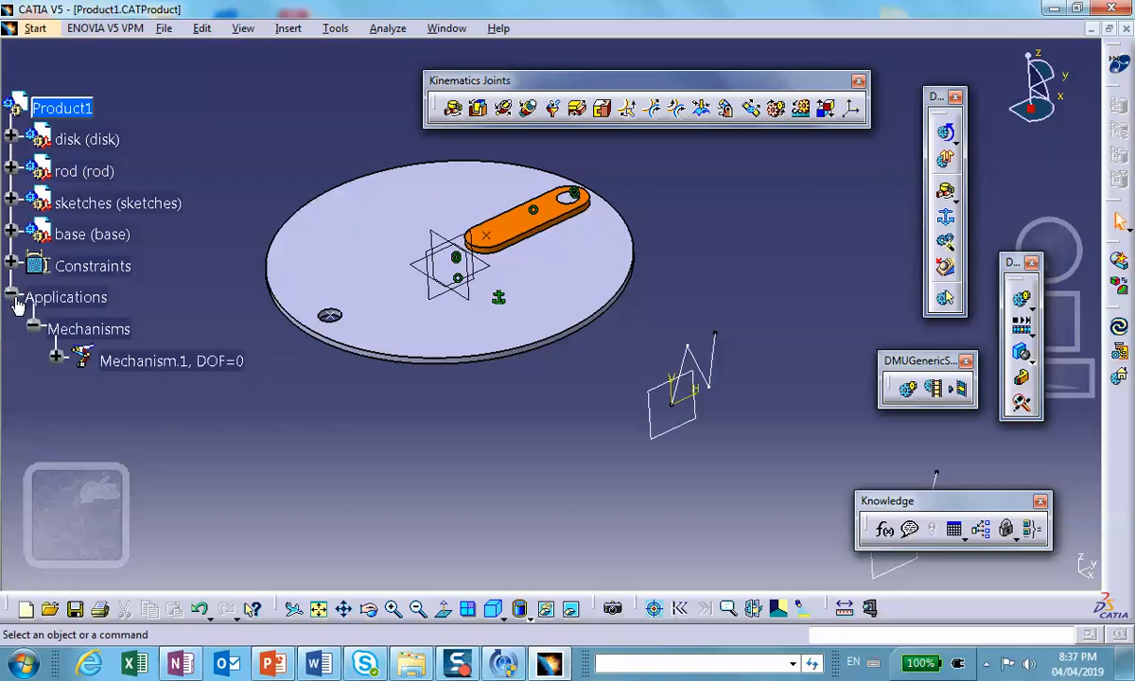
pyautogui.click(64, 304)
pyautogui.moveTo(197, 291); pyautogui.dragTo(212, 349, button='middle')
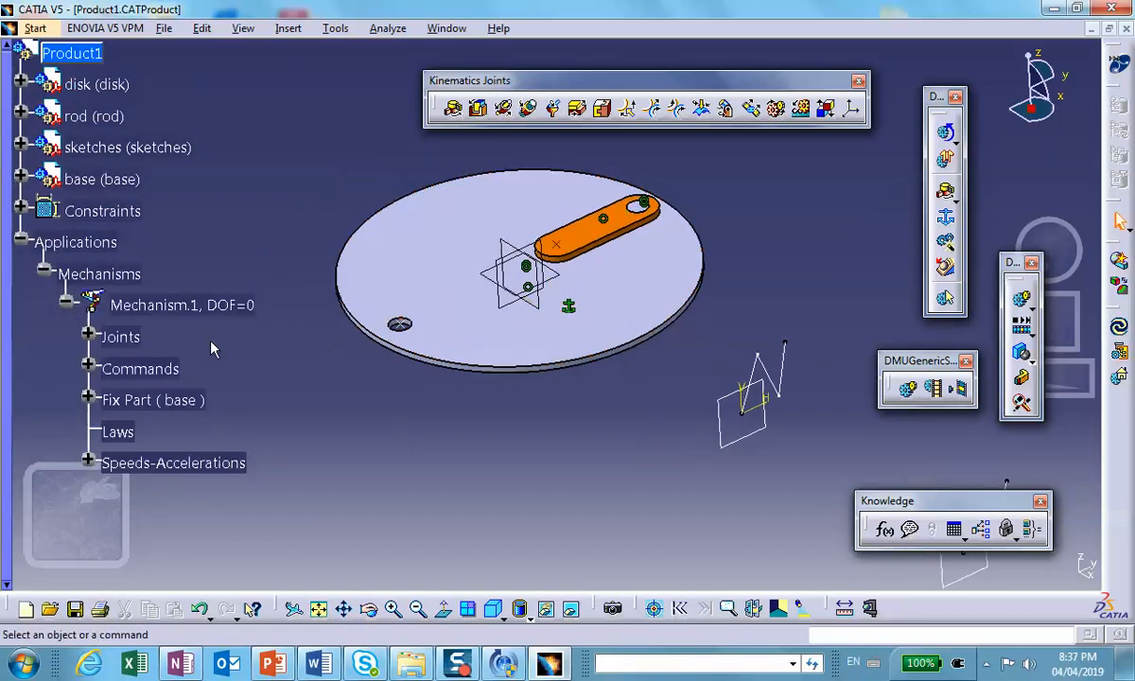
pyautogui.click(88, 358)
pyautogui.click(87, 366)
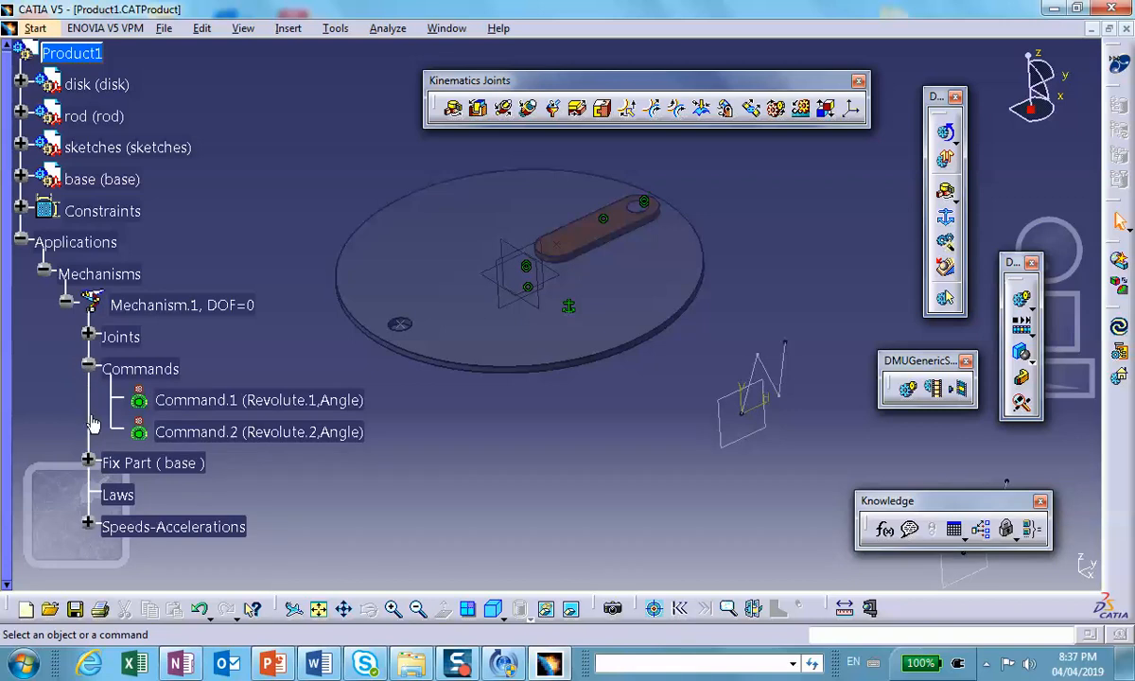
pyautogui.click(87, 385)
pyautogui.moveTo(180, 297); pyautogui.dragTo(283, 290, button='middle')
pyautogui.scroll(-1, 189, 185)
pyautogui.scroll(-1, 187, 178)
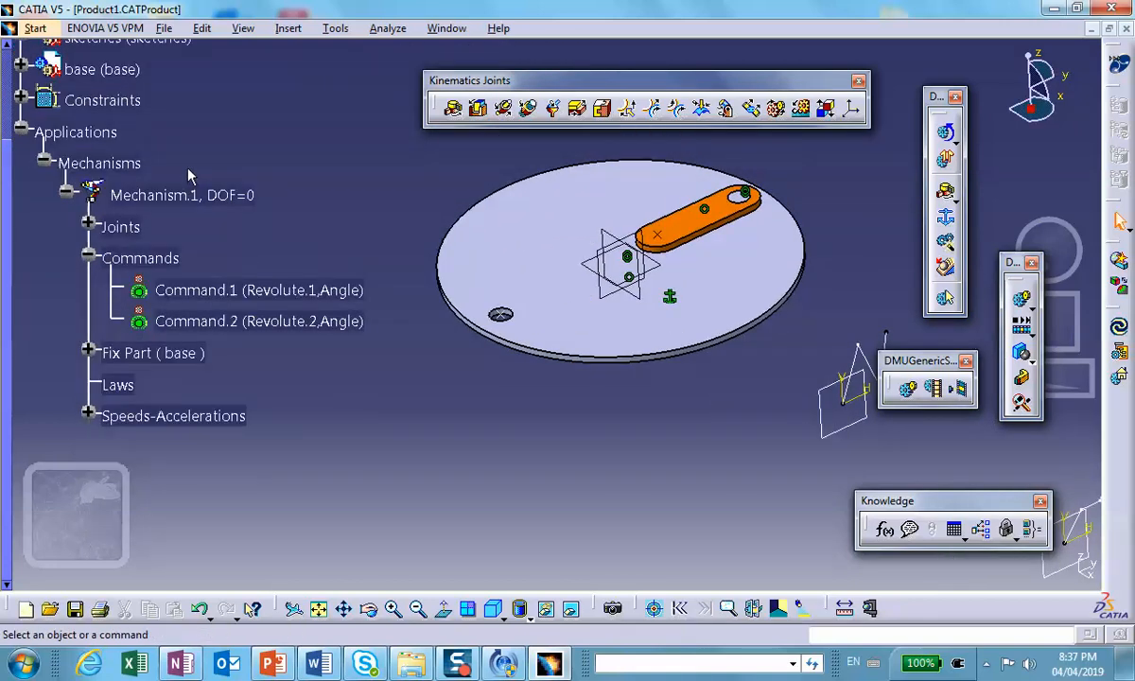
# Link Command.1 of Mechanism.1 to Sketch_disk from the sketches part, creating a kinematics law for its angle.
pyautogui.doubleClick(250, 291)
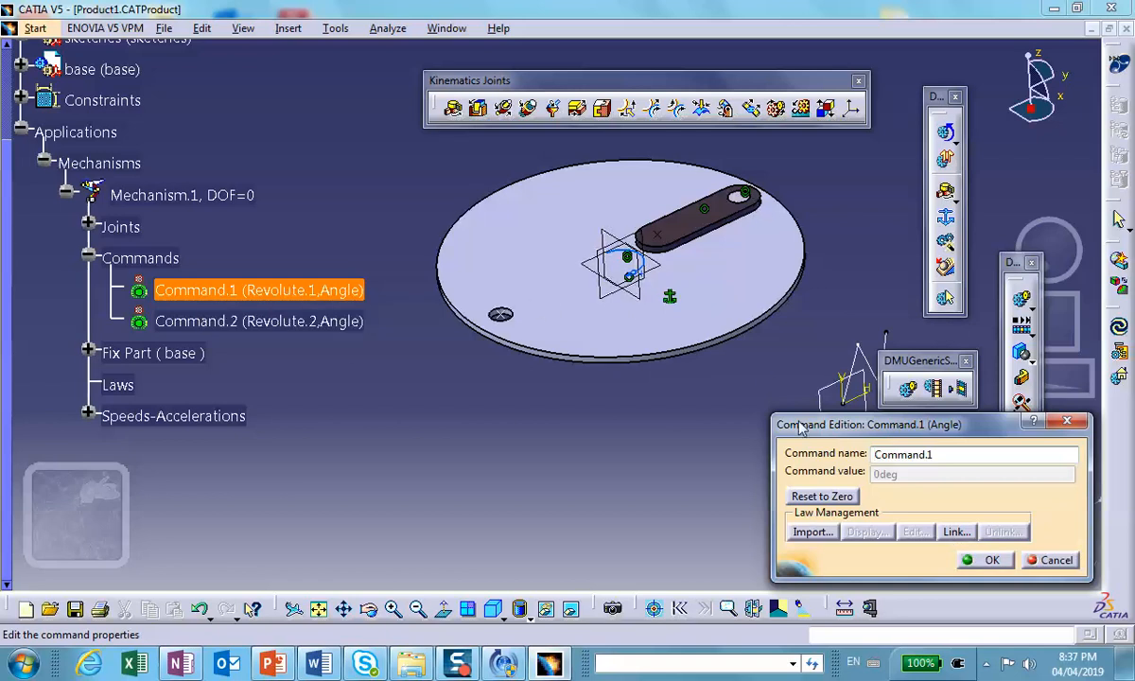
pyautogui.click(954, 533)
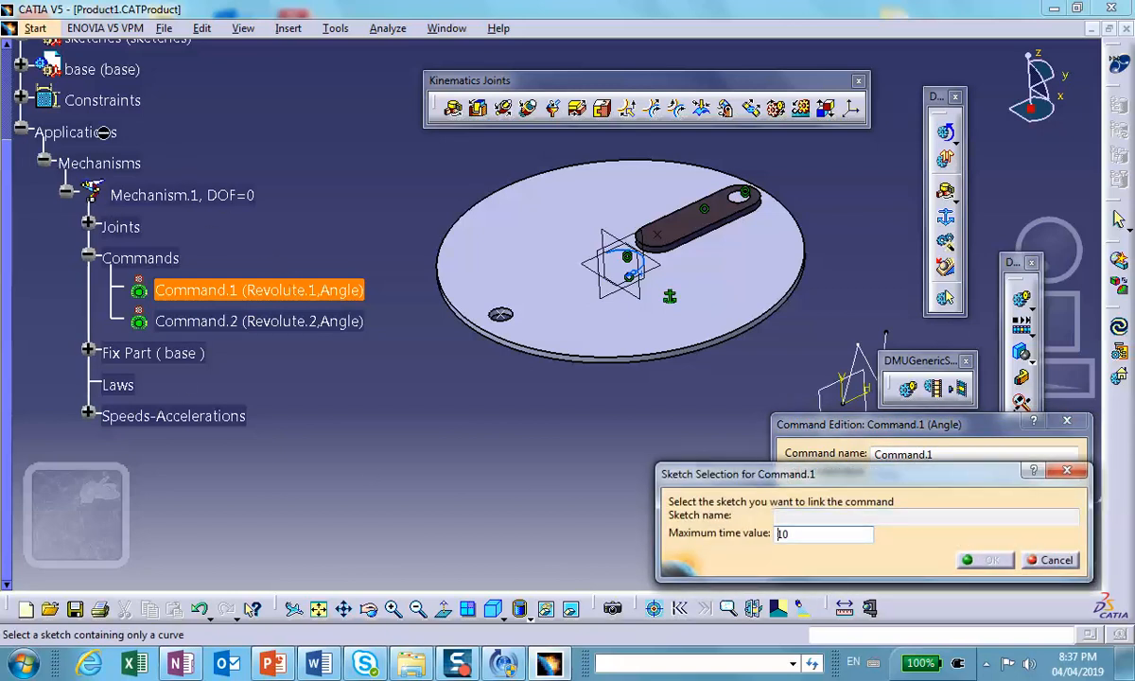
pyautogui.scroll(3, 64, 261)
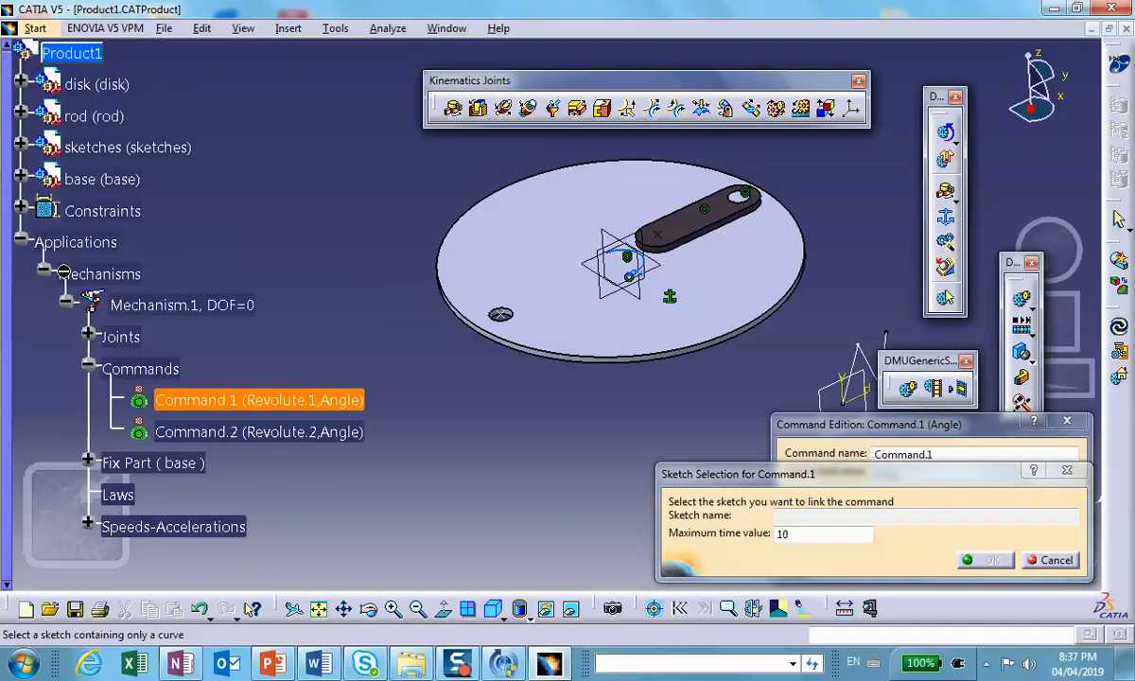
pyautogui.scroll(-2, 68, 254)
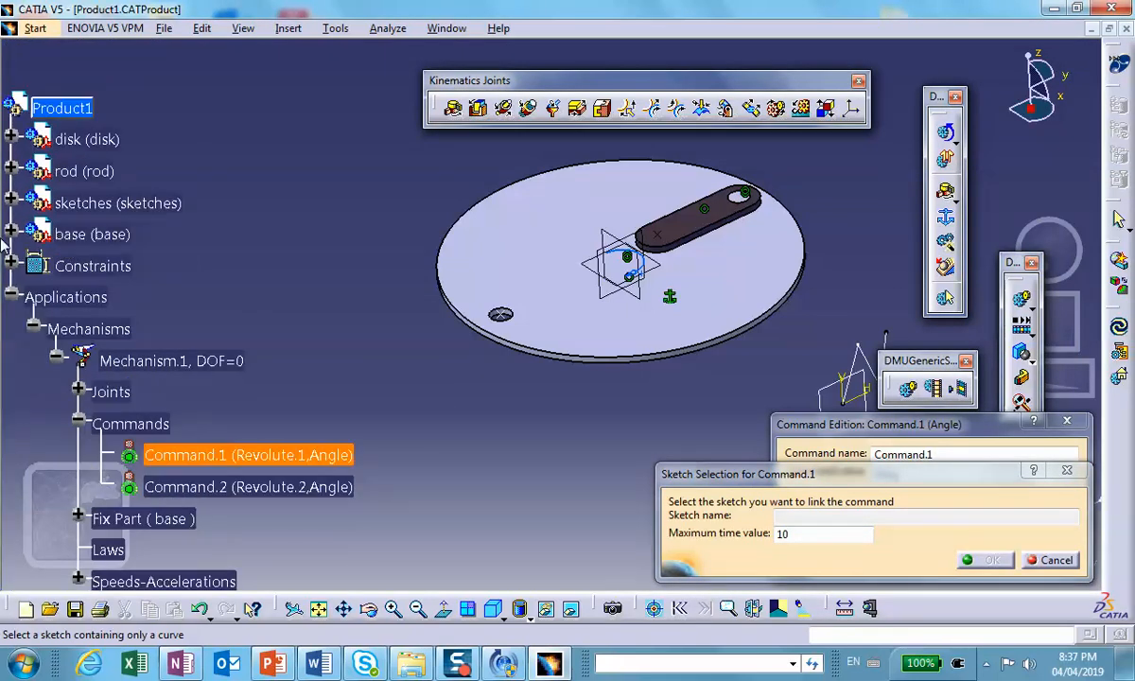
pyautogui.click(11, 204)
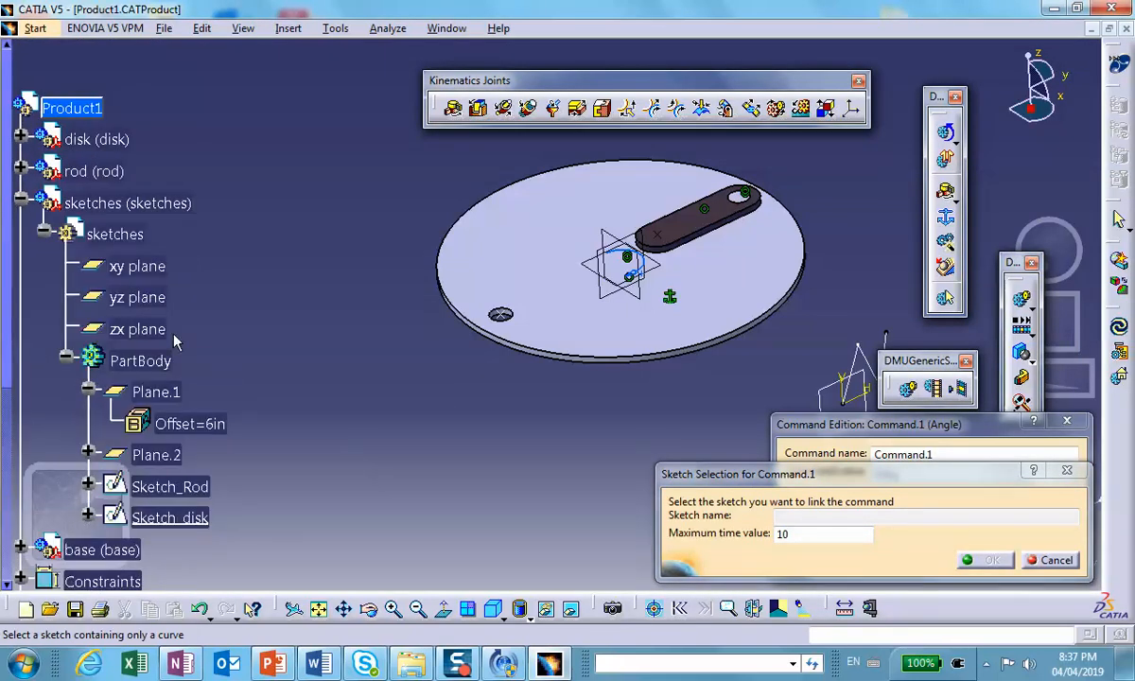
pyautogui.scroll(-3, 144, 329)
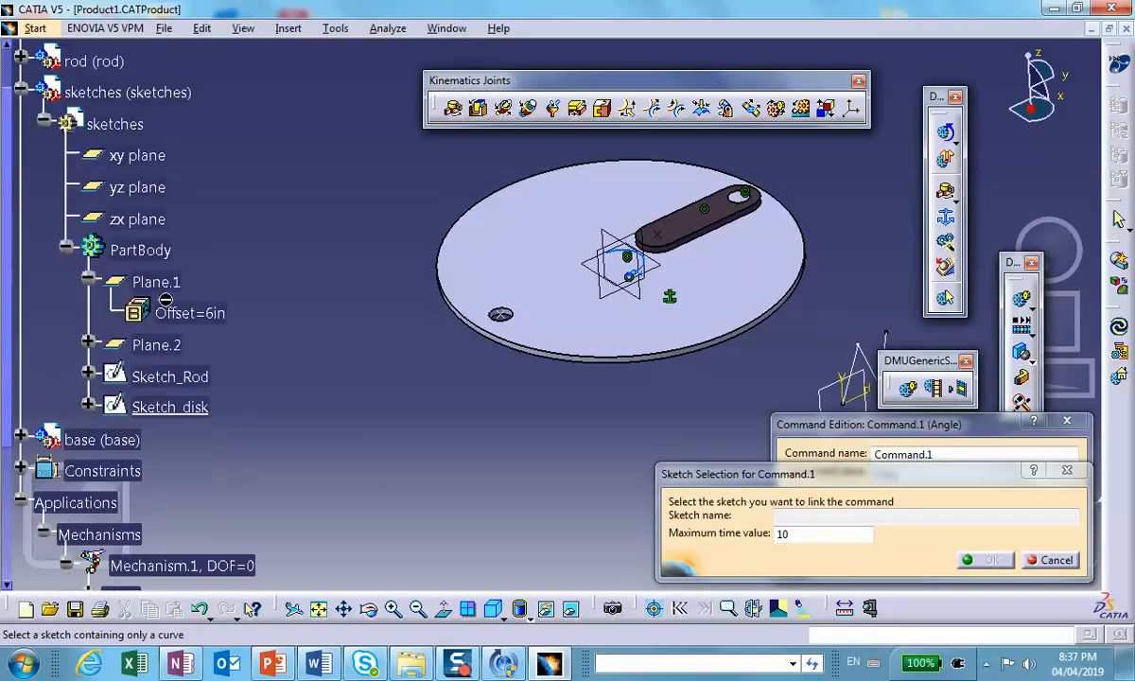
pyautogui.click(197, 408)
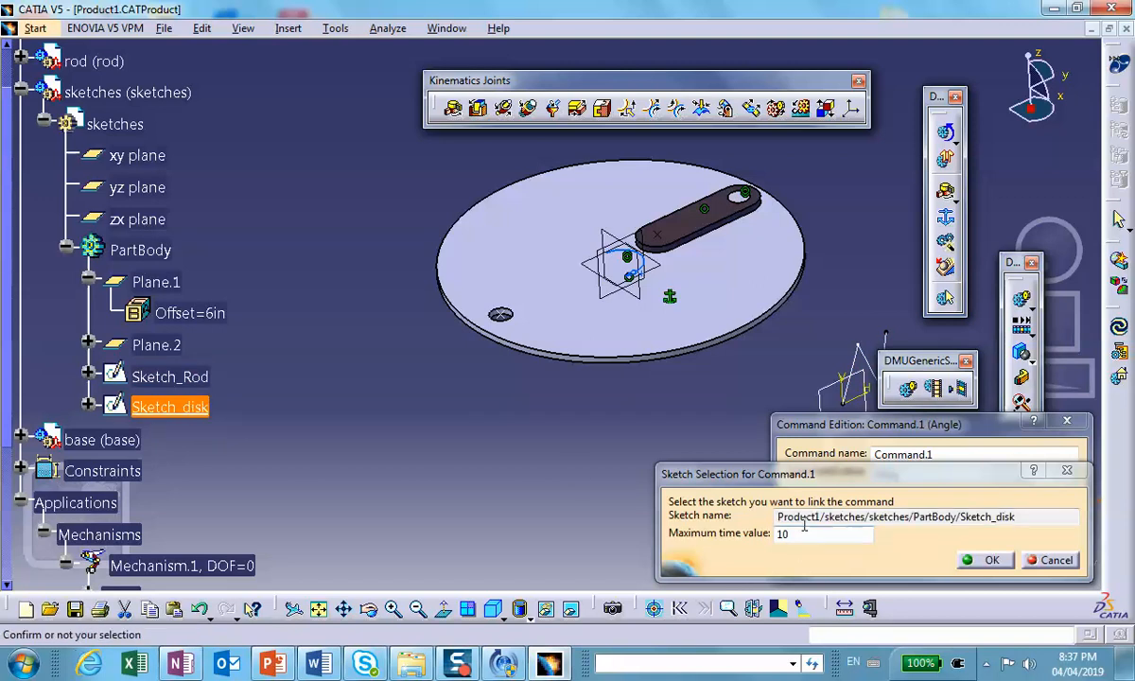
pyautogui.moveTo(813, 535); pyautogui.dragTo(730, 532)
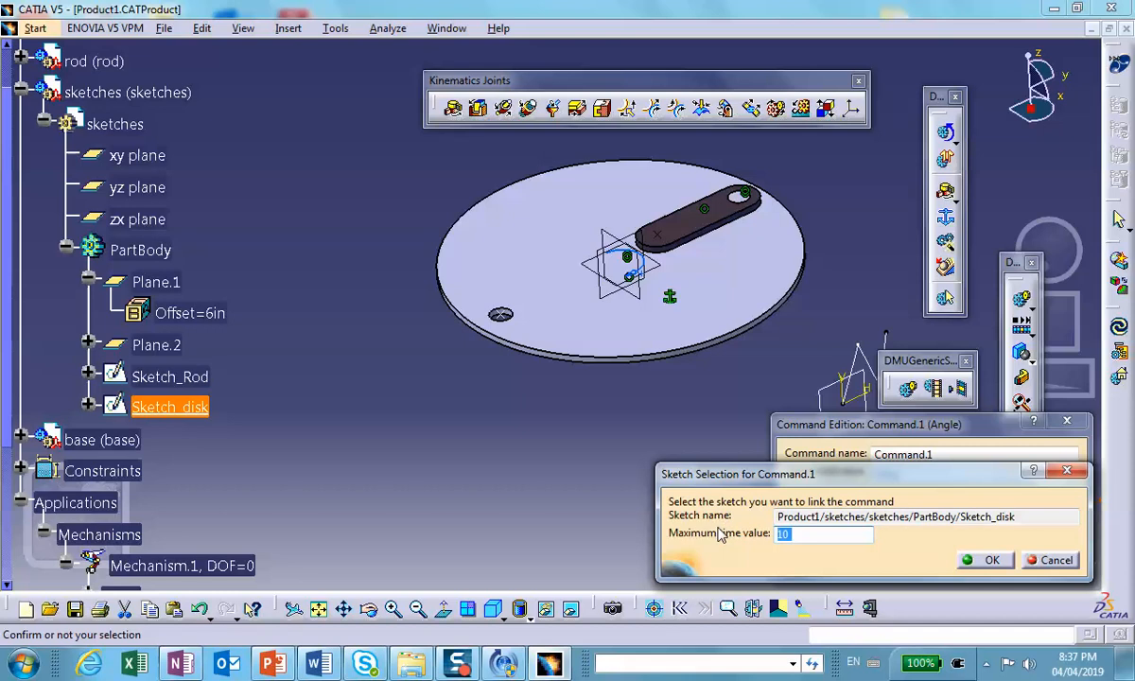
pyautogui.click(988, 560)
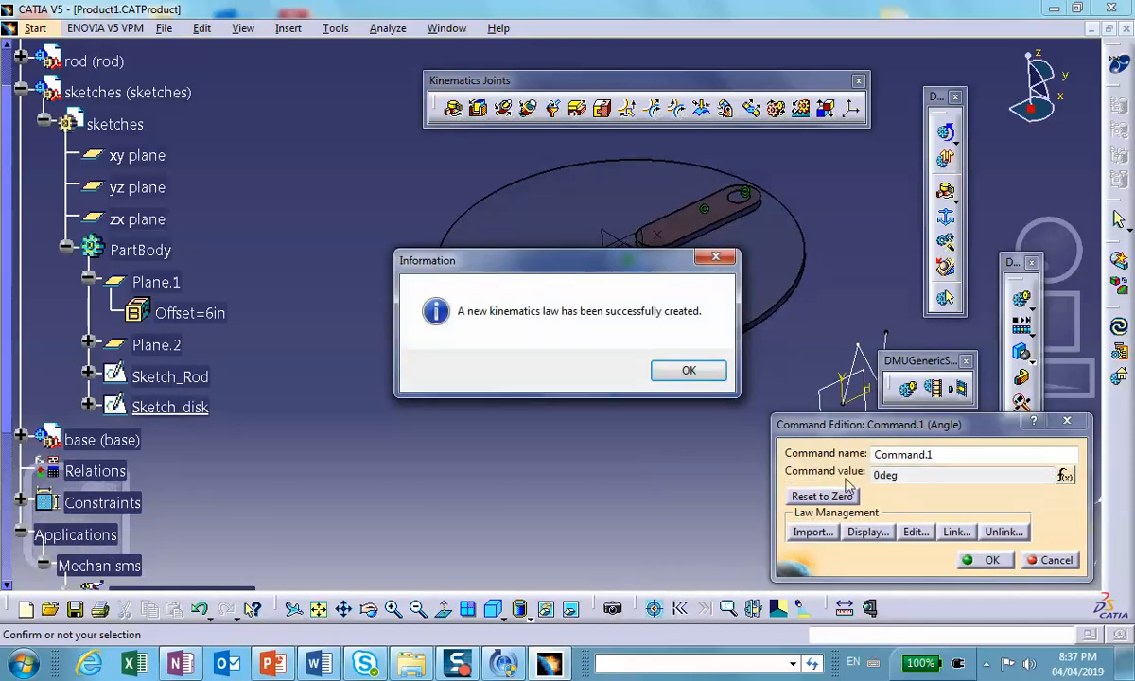
pyautogui.click(681, 372)
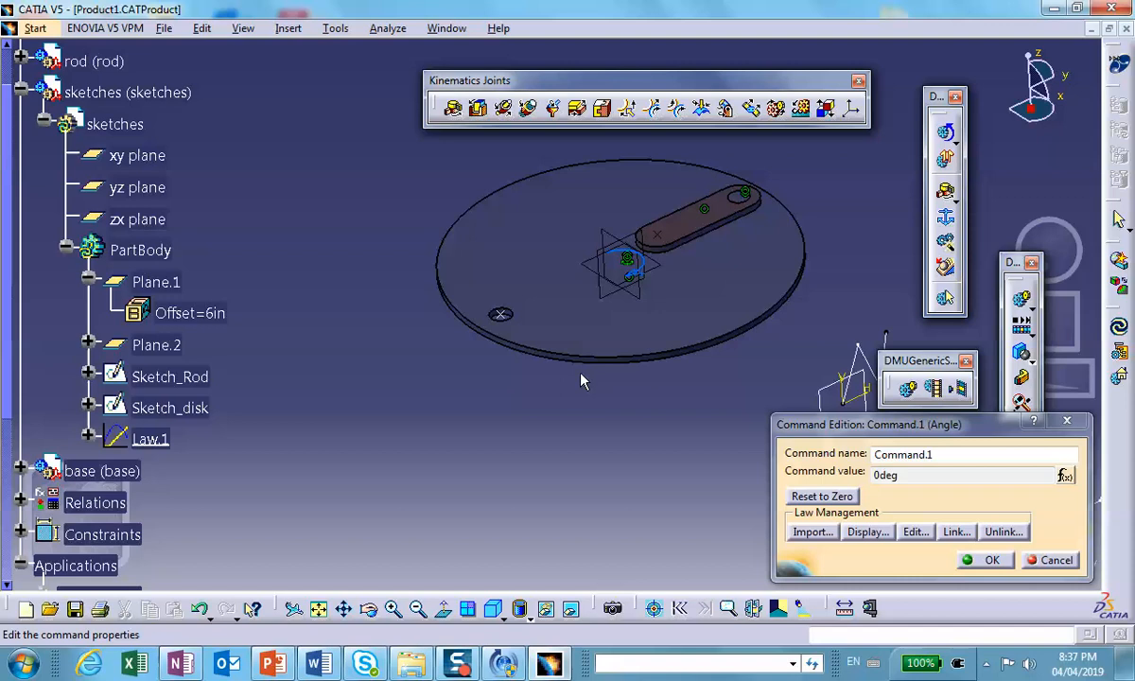
pyautogui.click(988, 560)
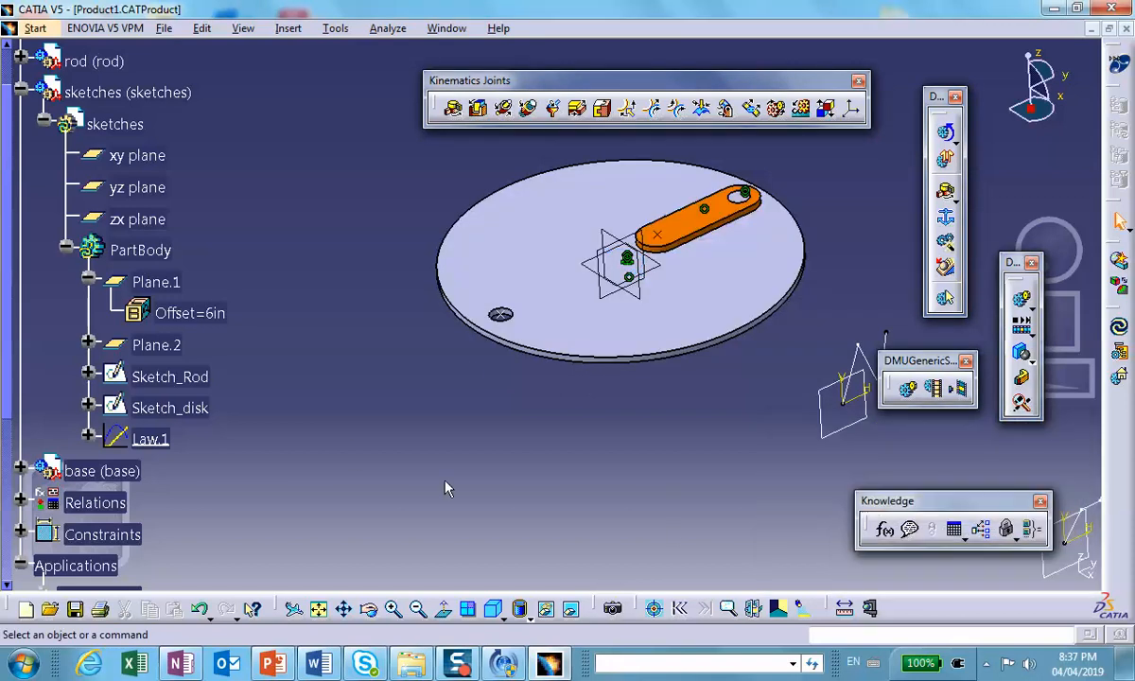
# Link Command.2 to Sketch_Rod with a maximum time value of 5, creating a kinematics law for its angle.
pyautogui.scroll(-5, 240, 358)
pyautogui.click(268, 422)
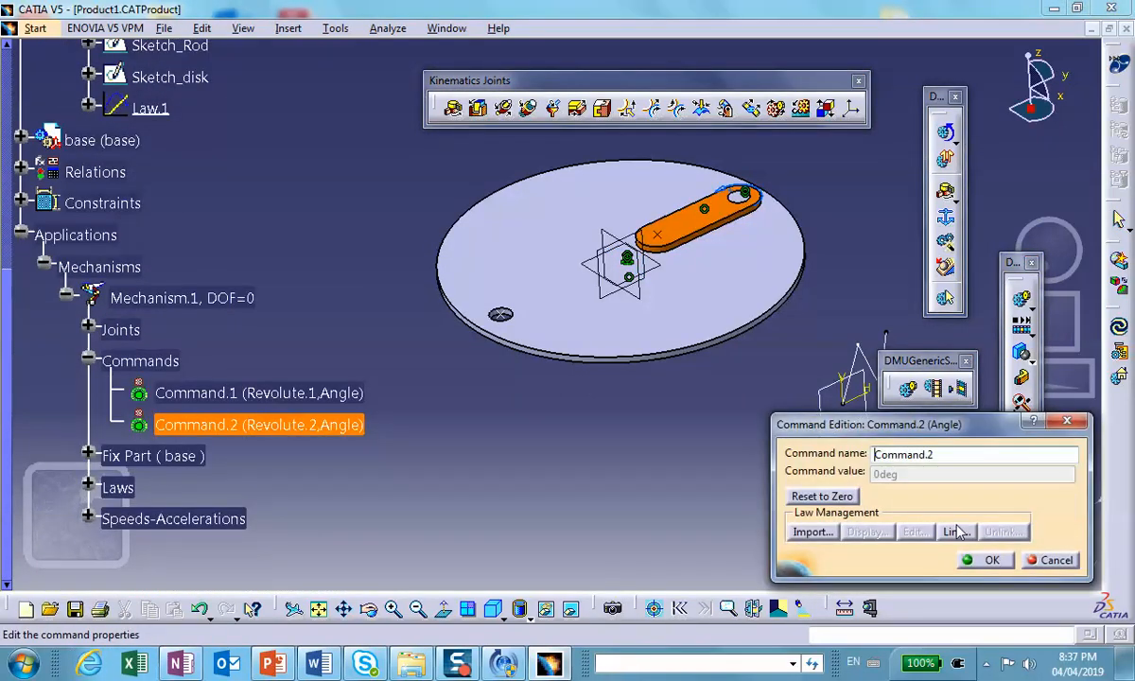
pyautogui.click(955, 530)
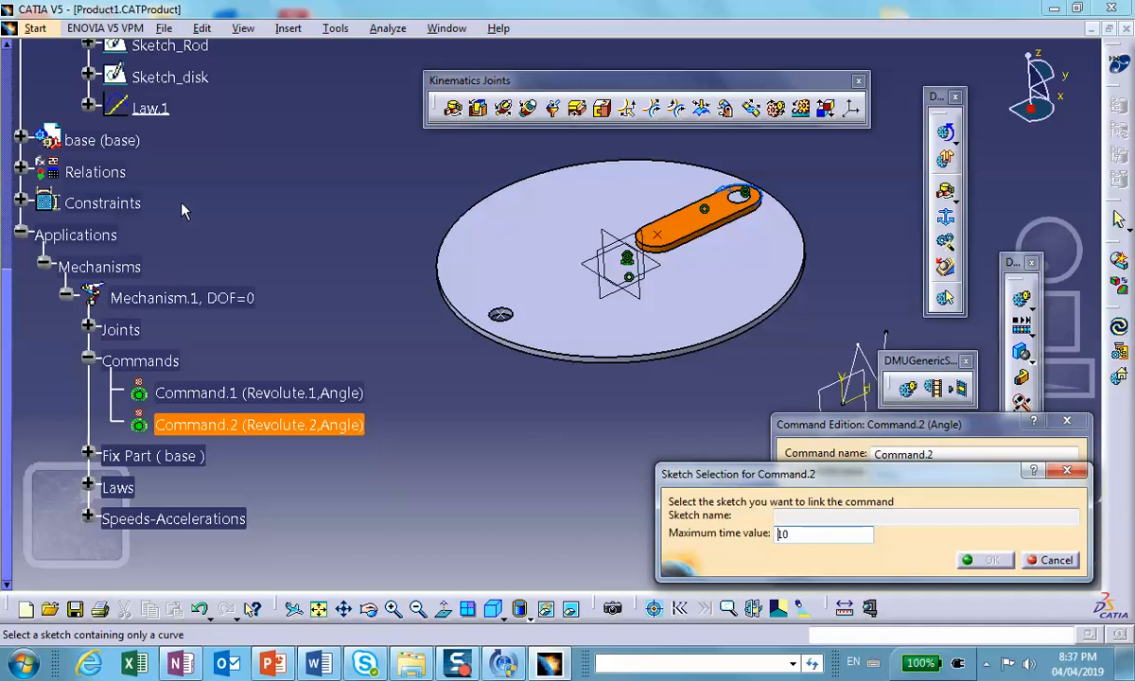
pyautogui.click(208, 53)
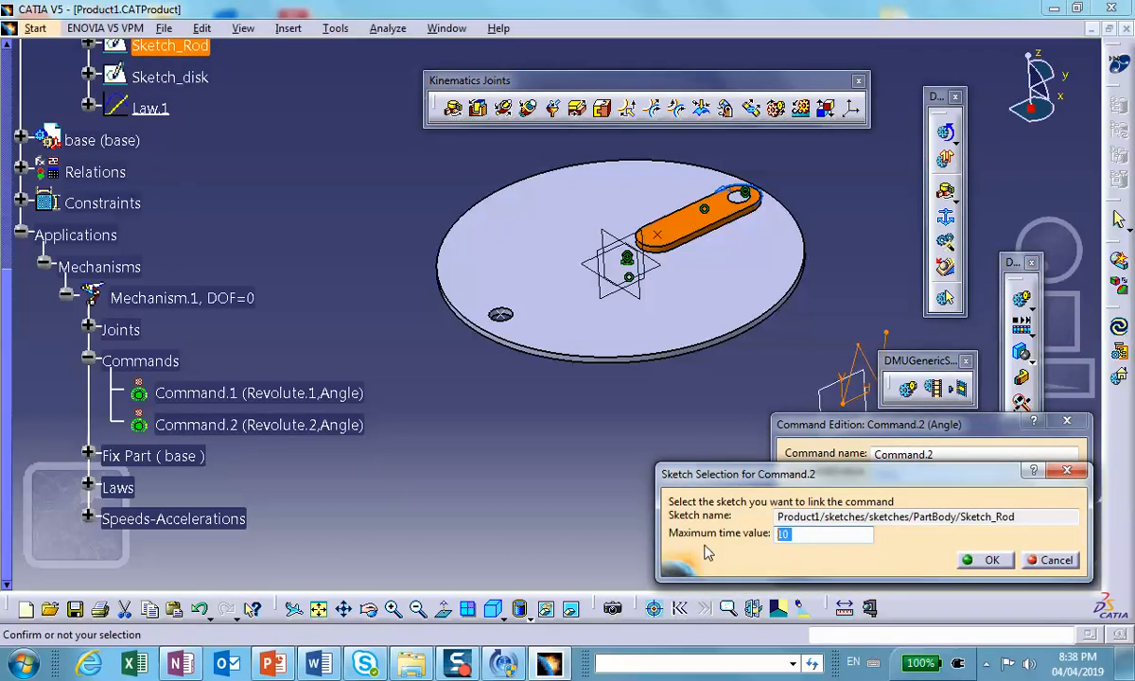
pyautogui.write('5')
pyautogui.click(984, 559)
pyautogui.click(689, 369)
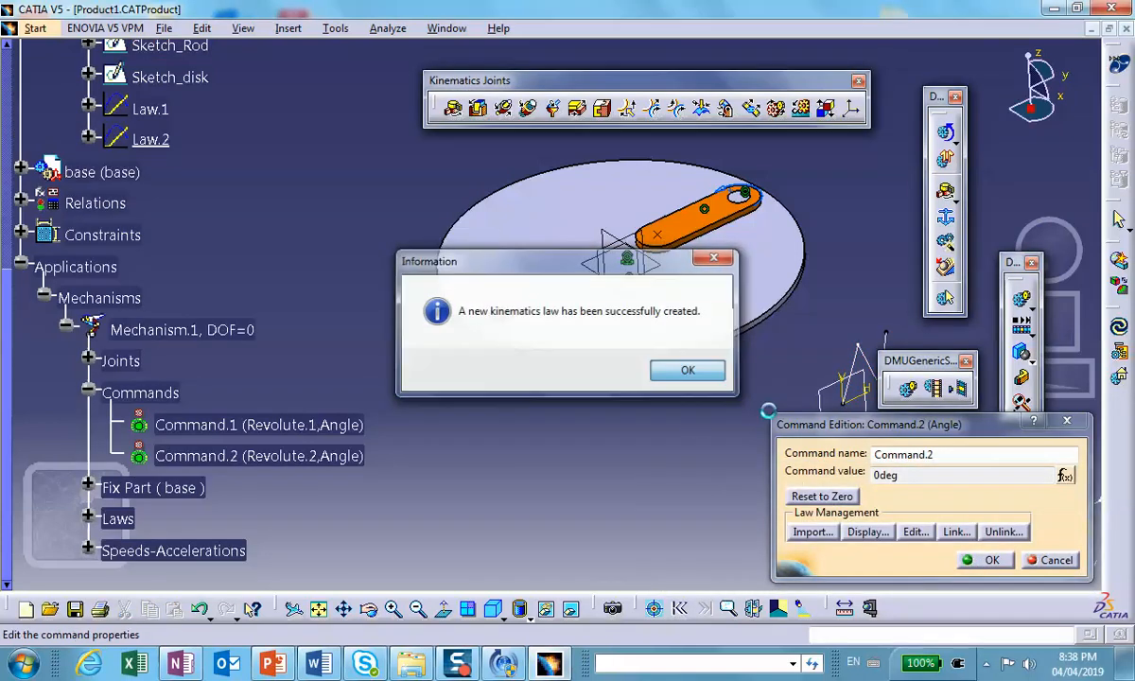
pyautogui.click(984, 560)
# Set the LawScaling parameter of Law.1 in the sketches part to 180.
pyautogui.doubleClick(147, 109)
pyautogui.moveTo(260, 123); pyautogui.dragTo(289, 88)
pyautogui.doubleClick(194, 172)
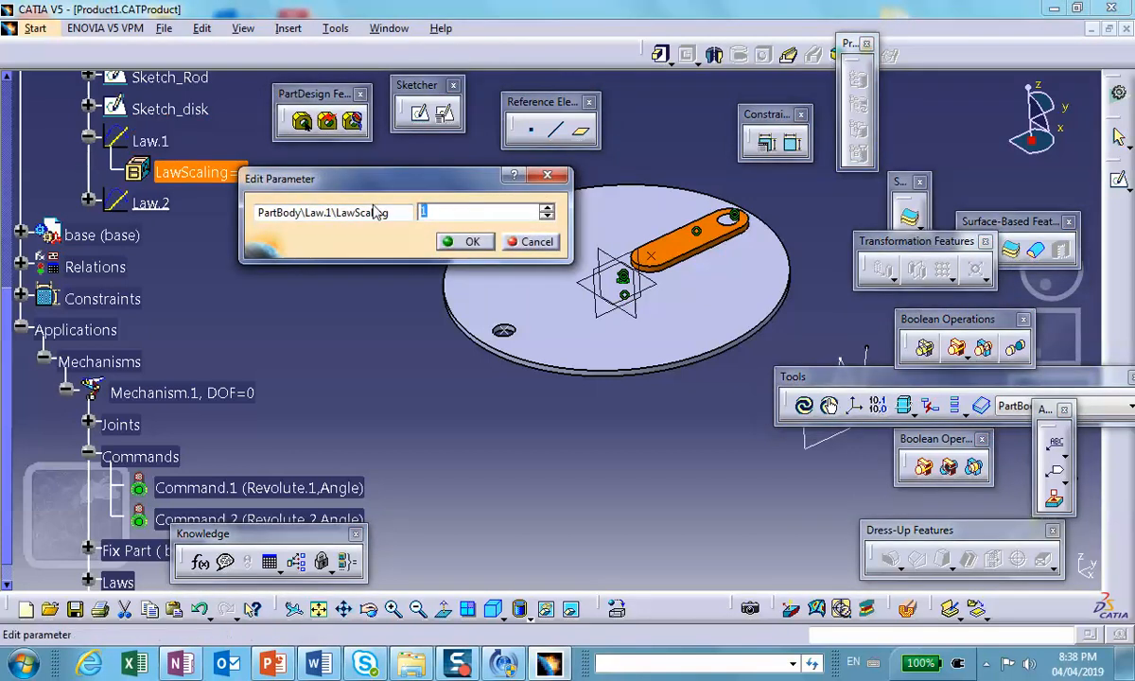
pyautogui.write('80')
pyautogui.click(463, 242)
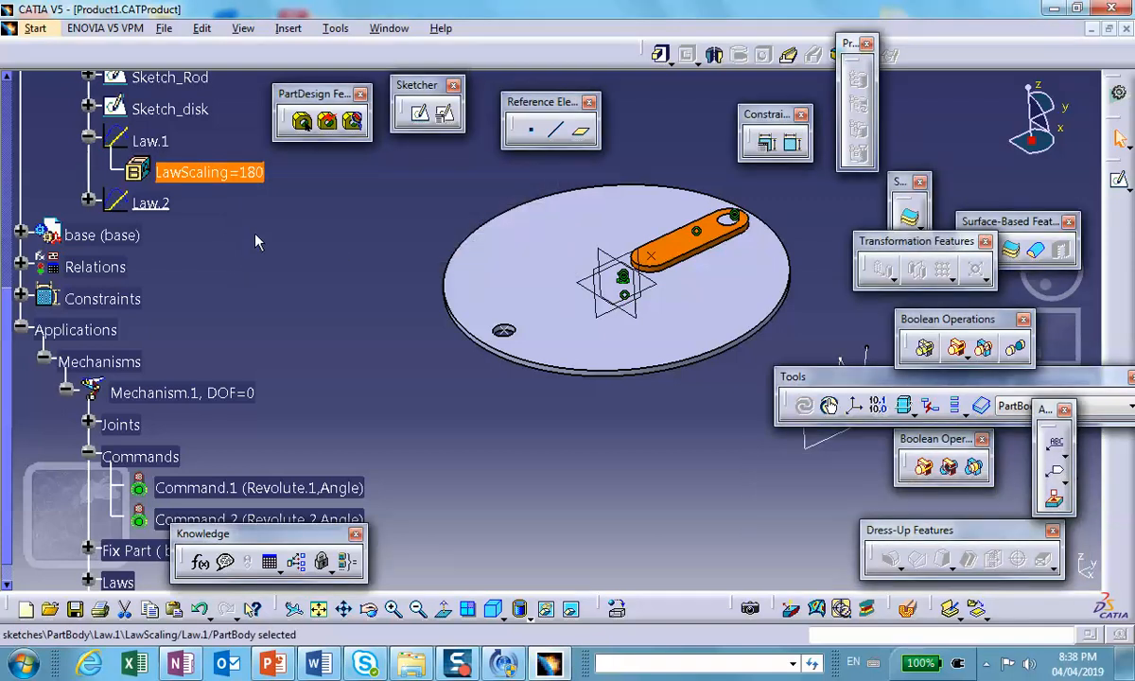
# Set the LawScaling parameter of Law.2 in the sketches part to 180.
pyautogui.click(156, 203)
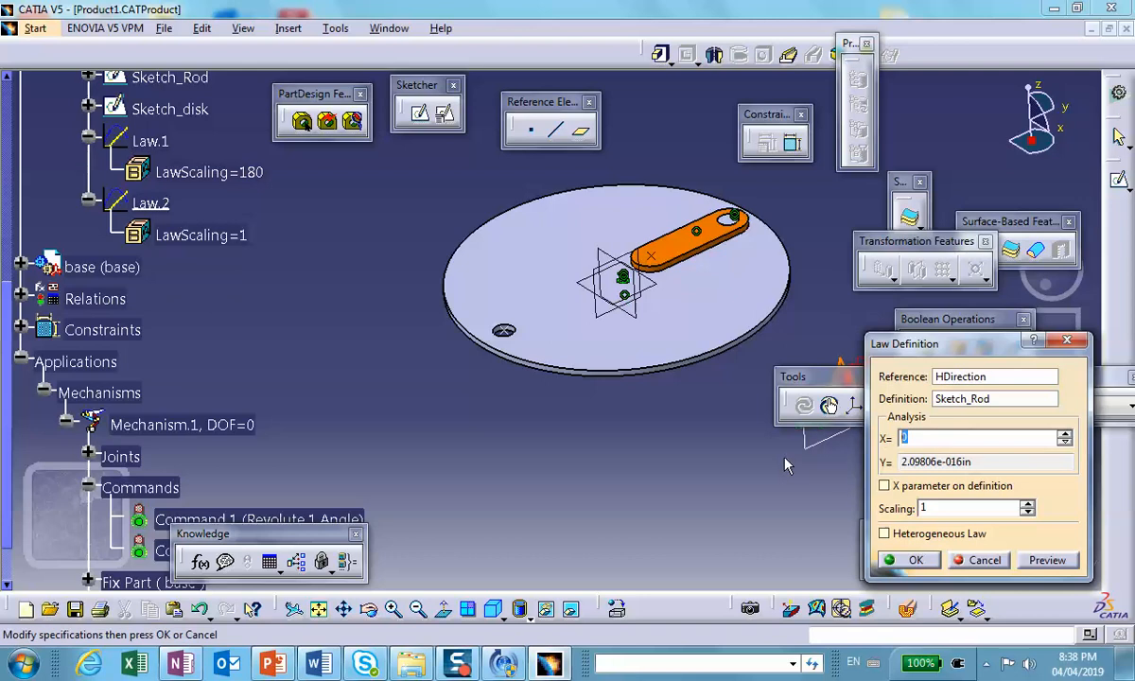
pyautogui.click(979, 559)
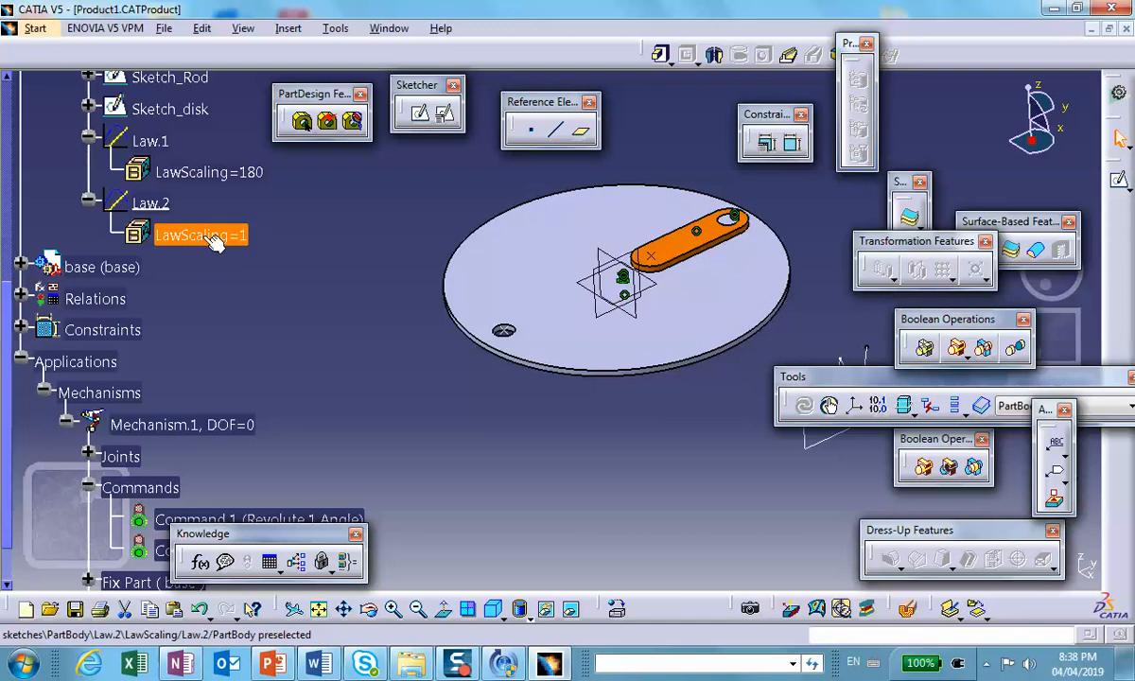
pyautogui.doubleClick(199, 236)
pyautogui.write('180')
pyautogui.click(428, 307)
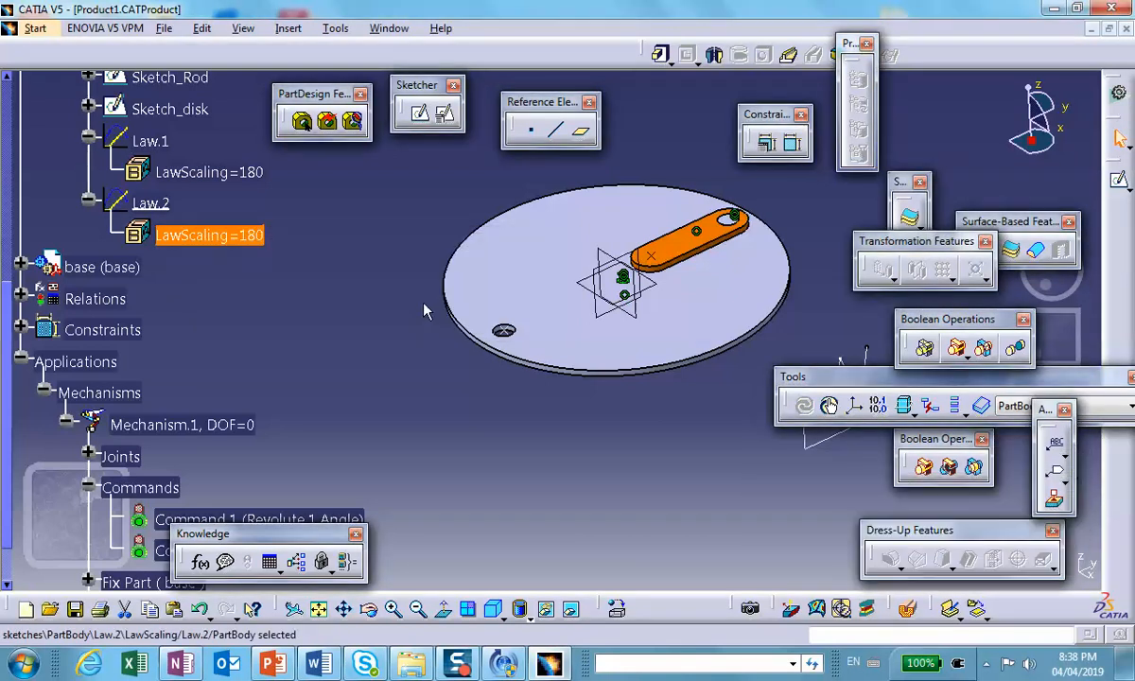
# Switch from part design to the DMU Kinematics workbench.
pyautogui.moveTo(333, 268); pyautogui.dragTo(380, 294, button='middle')
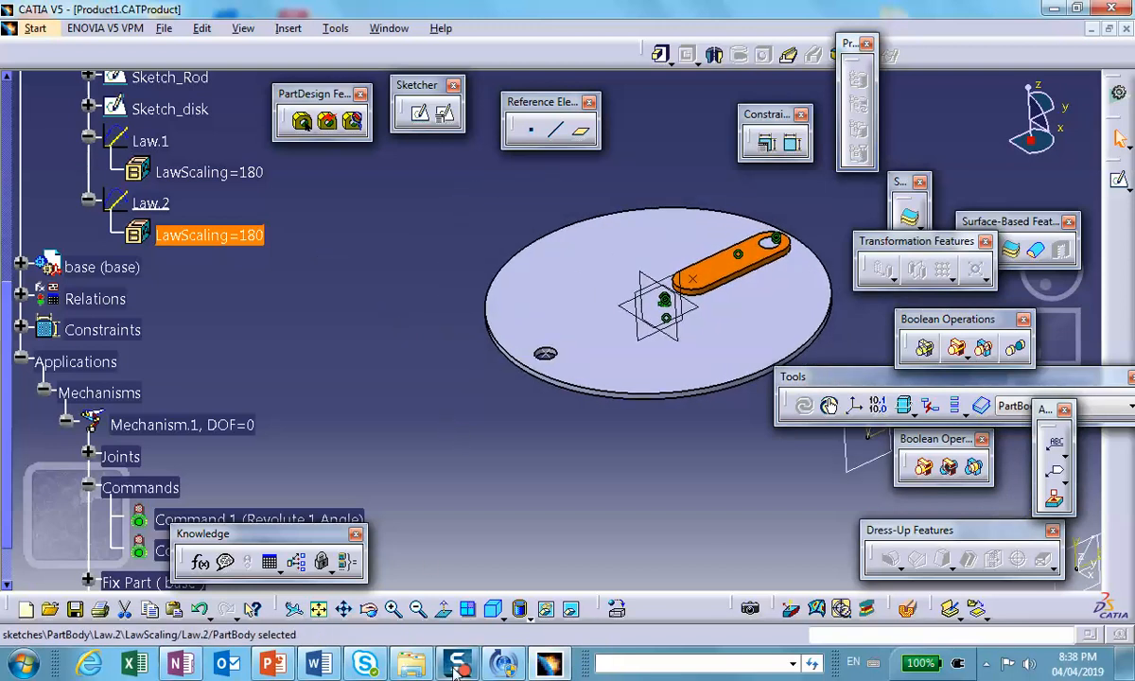
pyautogui.moveTo(455, 668)
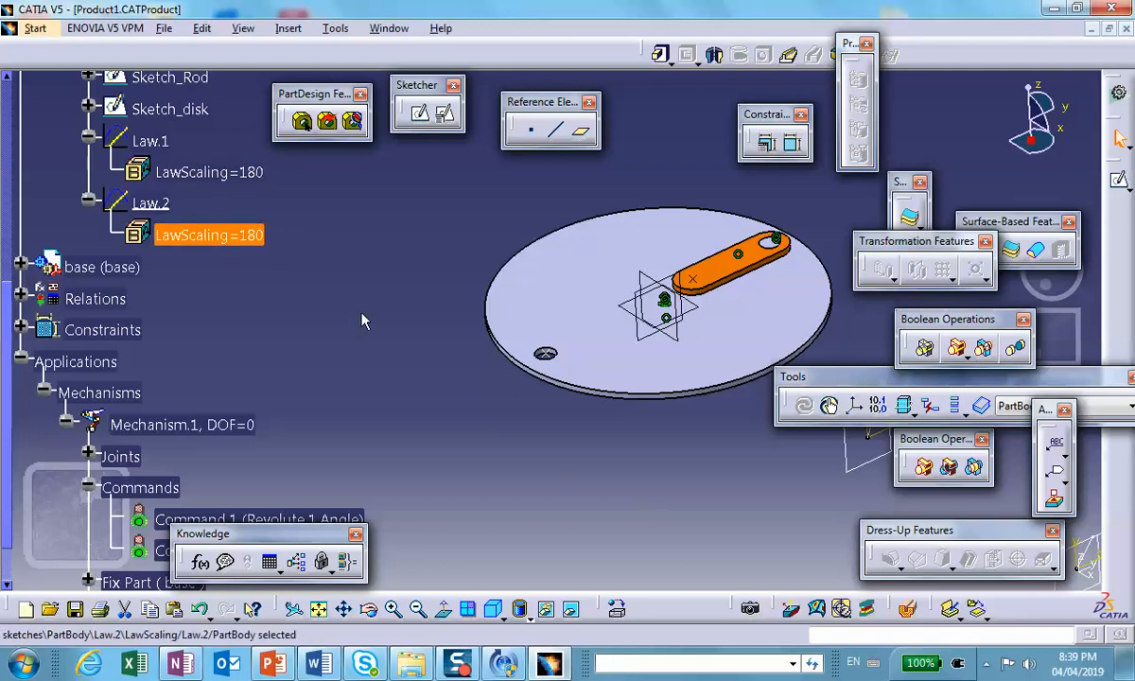
pyautogui.scroll(-5, 384, 331)
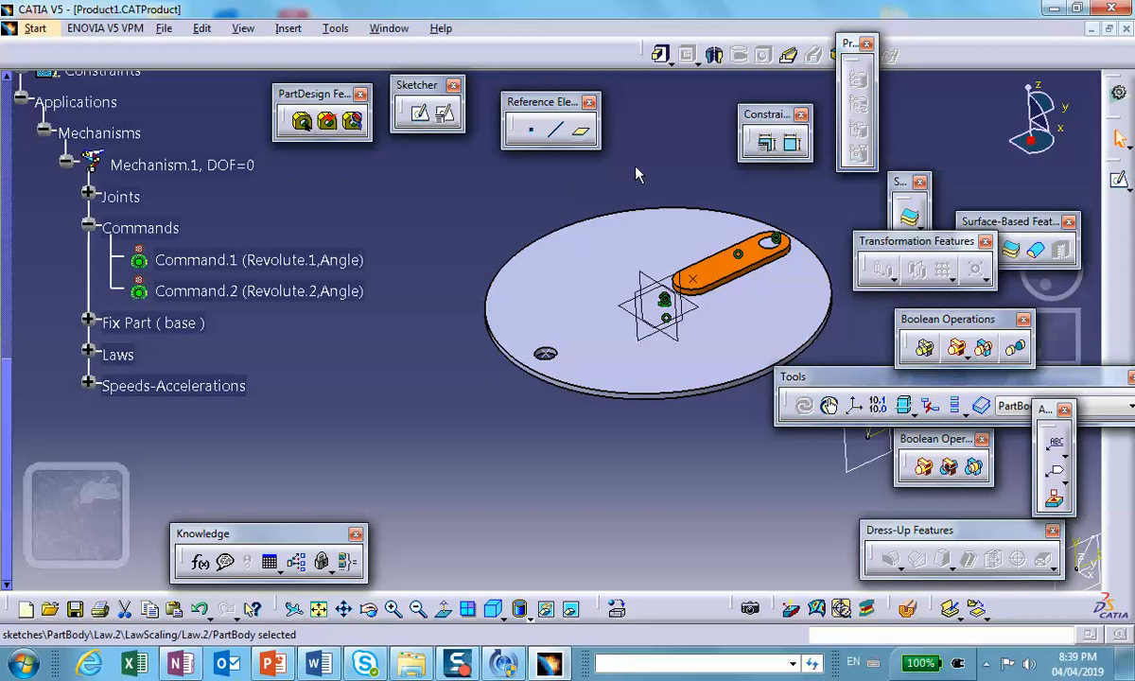
pyautogui.scroll(10, 321, 265)
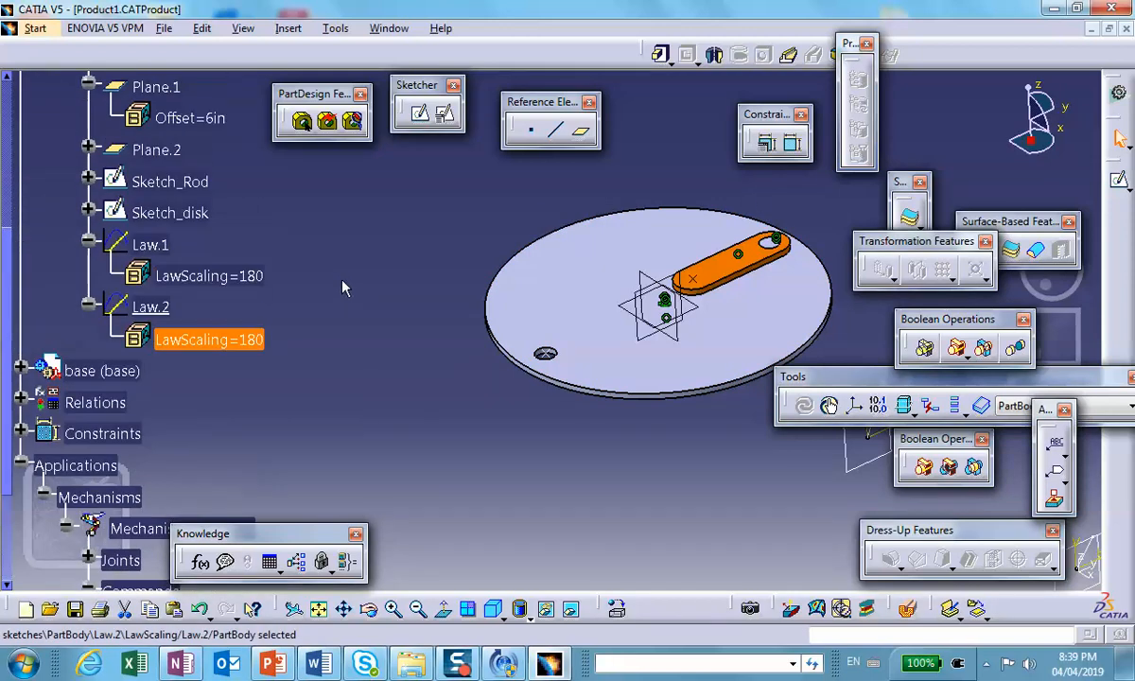
pyautogui.click(35, 28)
pyautogui.moveTo(71, 180)
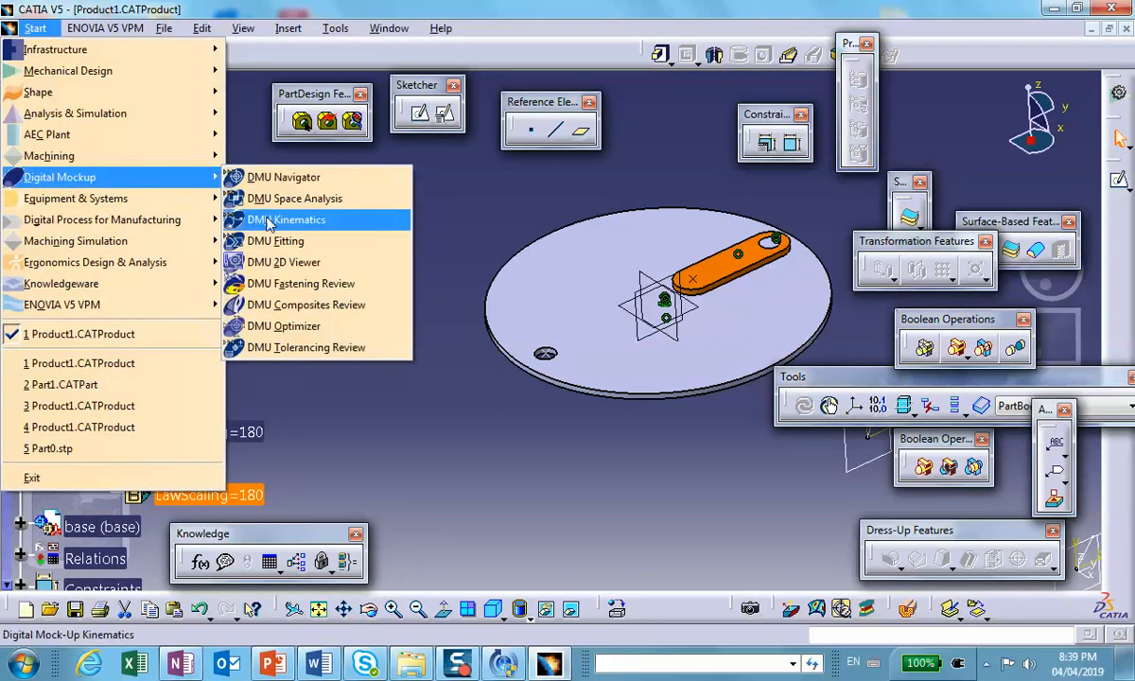
pyautogui.click(253, 215)
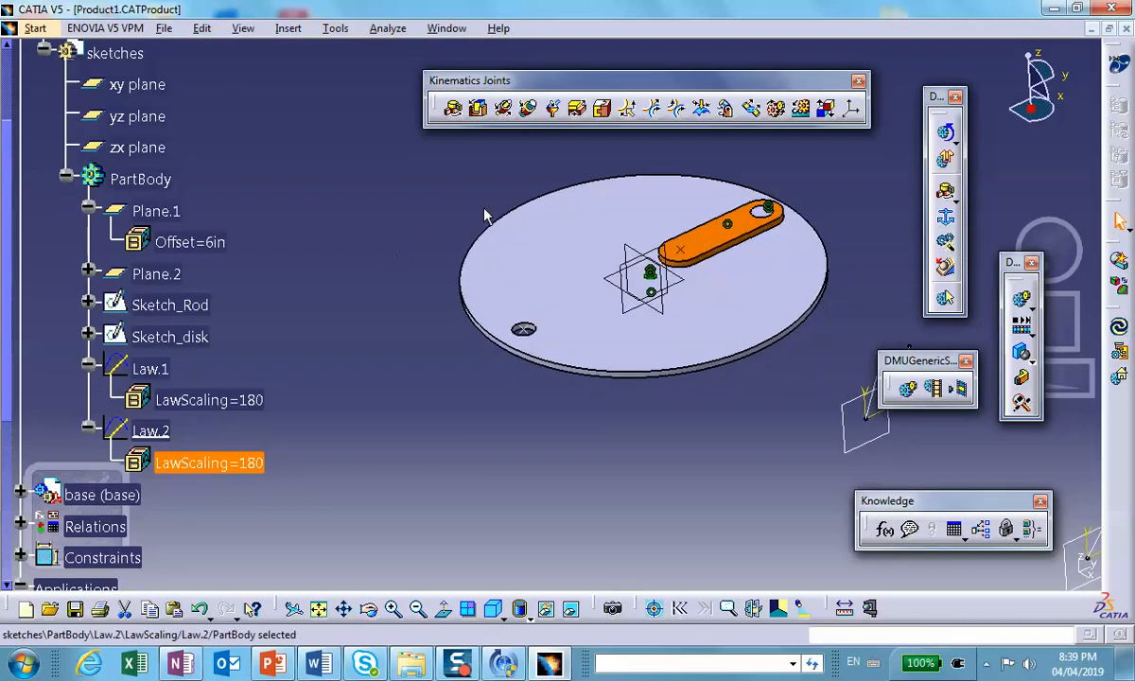
# Start Simulation with Laws for Mechanism.1 and set its maximum time bound to 5 s.
pyautogui.click(955, 143)
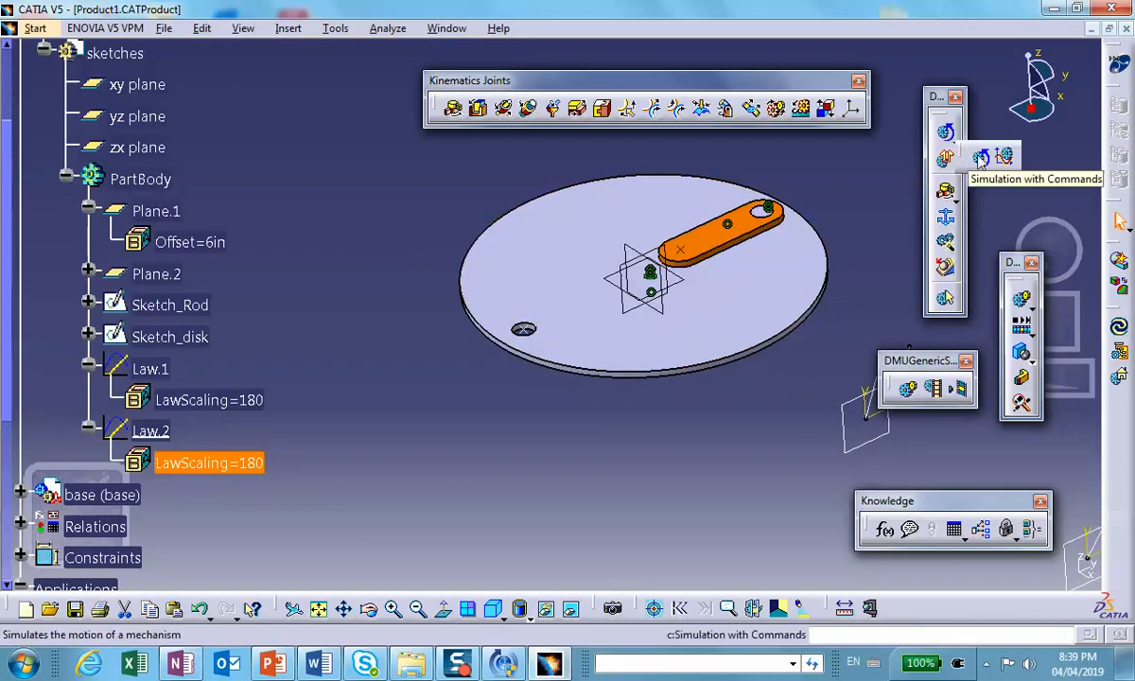
pyautogui.click(1005, 157)
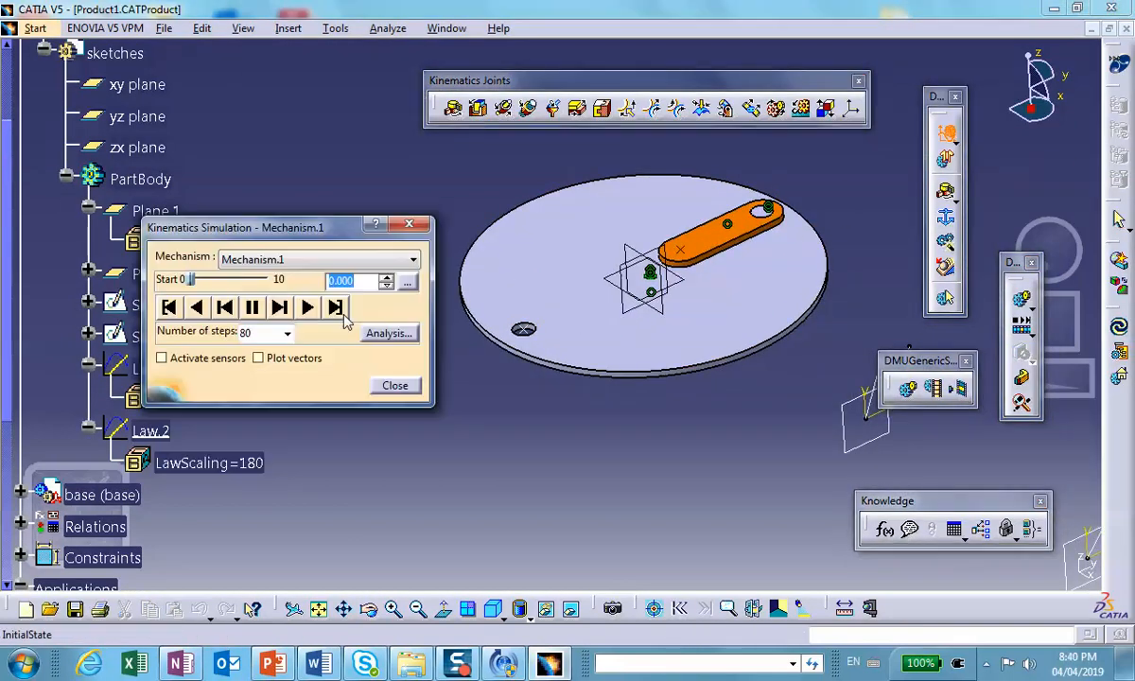
pyautogui.click(407, 282)
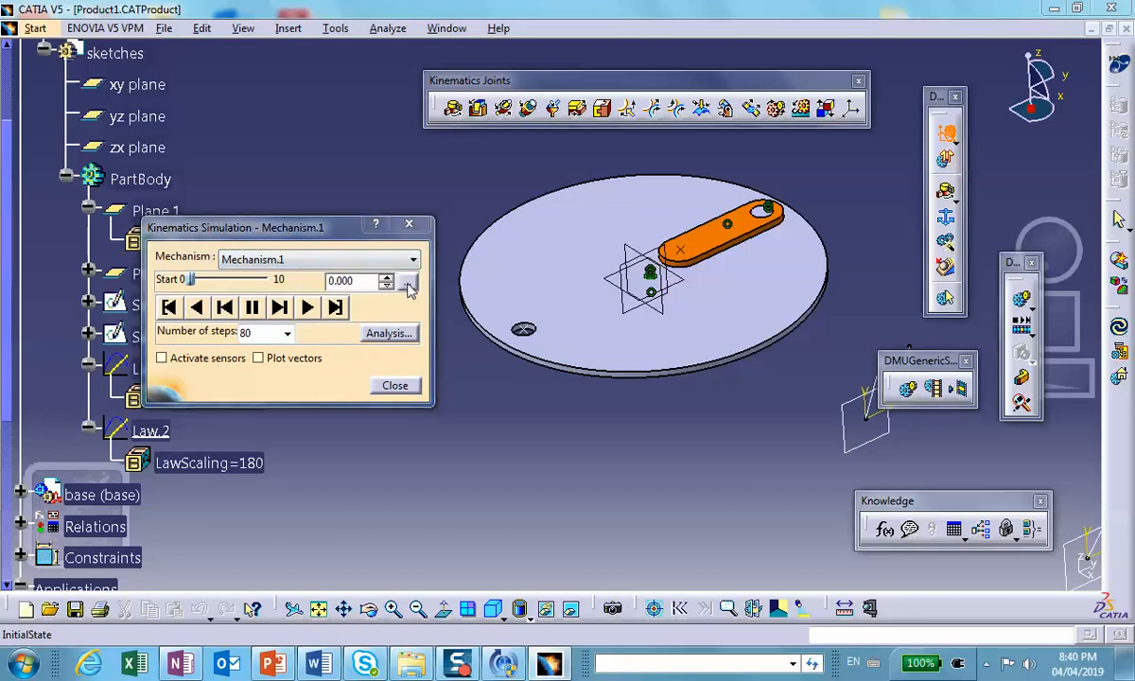
pyautogui.moveTo(1023, 539); pyautogui.dragTo(922, 551)
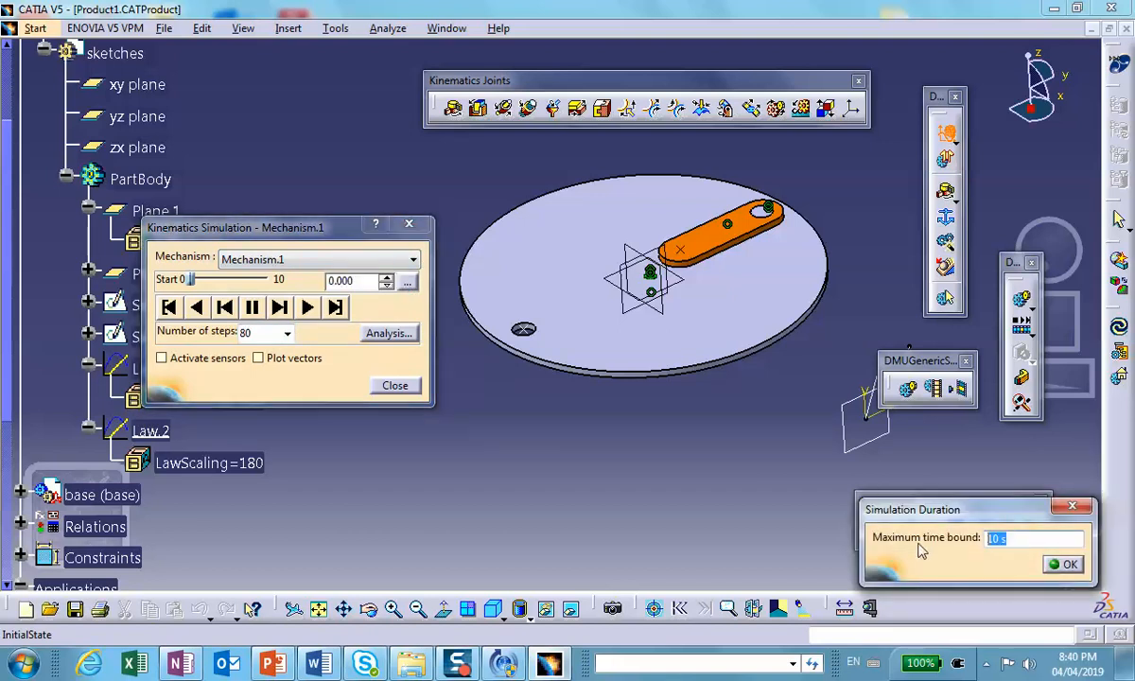
pyautogui.write('5')
pyautogui.click(1067, 566)
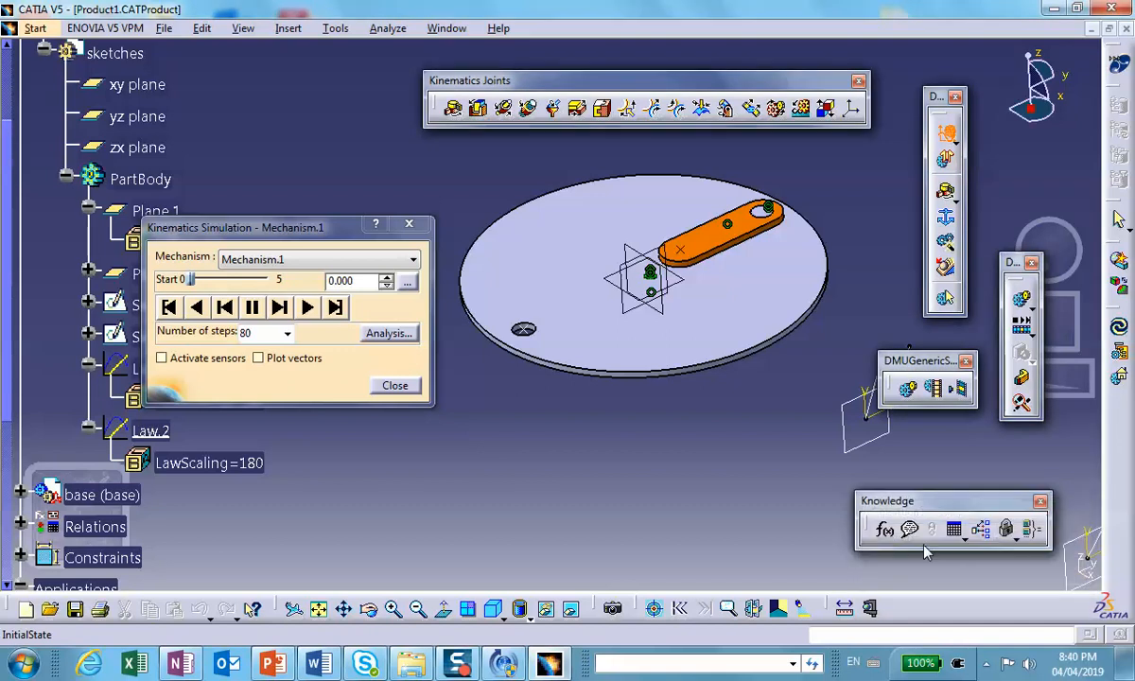
# Activate sensors for the Mechanism.1 simulation and set the Revolute.1 and Revolute.2 angles as observed.
pyautogui.click(162, 357)
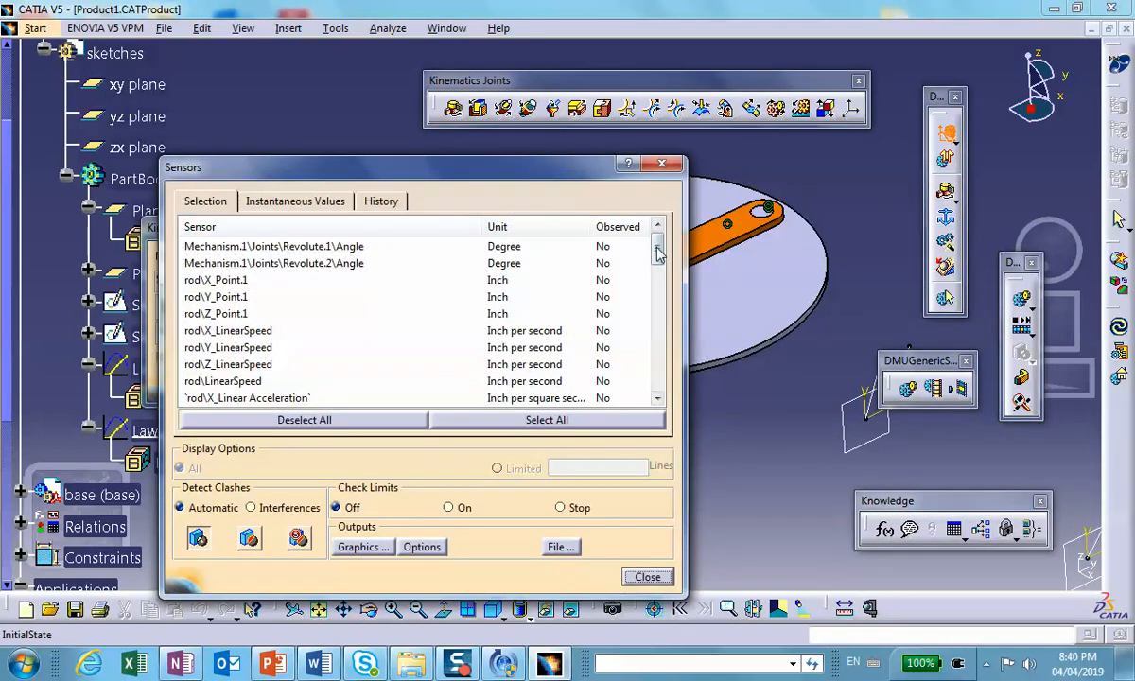
pyautogui.moveTo(660, 248)
pyautogui.mouseDown()
pyautogui.moveTo(656, 262)
pyautogui.moveTo(659, 246)
pyautogui.mouseUp()
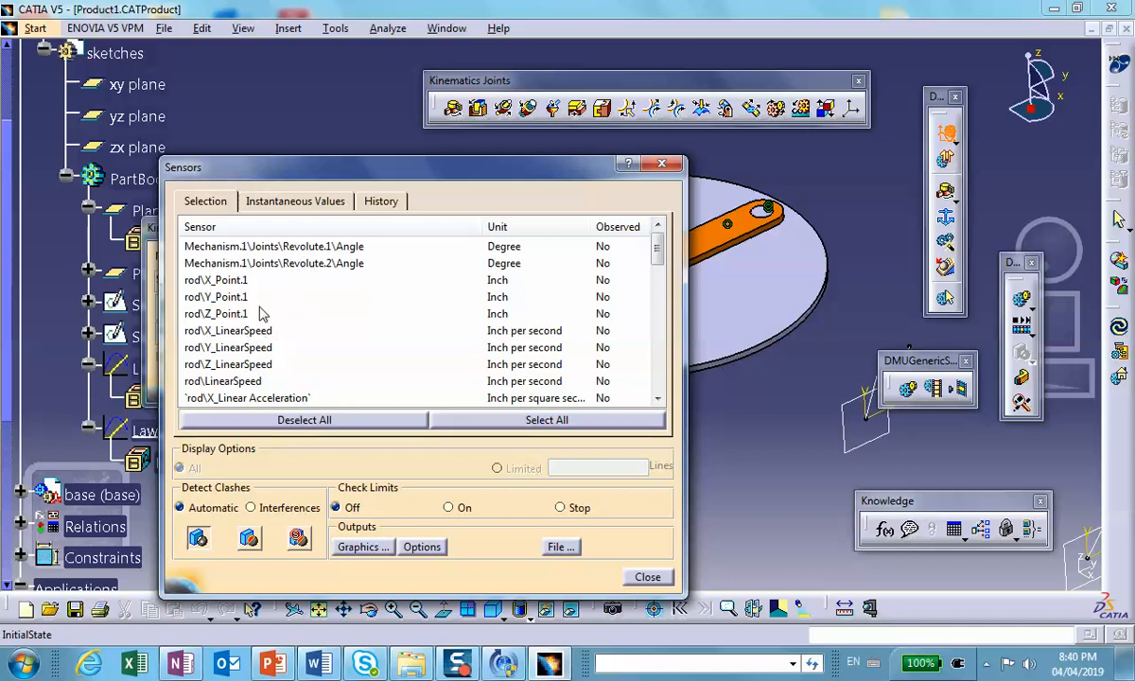
pyautogui.click(292, 246)
pyautogui.click(283, 263)
pyautogui.moveTo(419, 171); pyautogui.dragTo(476, 119)
pyautogui.moveTo(714, 200); pyautogui.dragTo(711, 232)
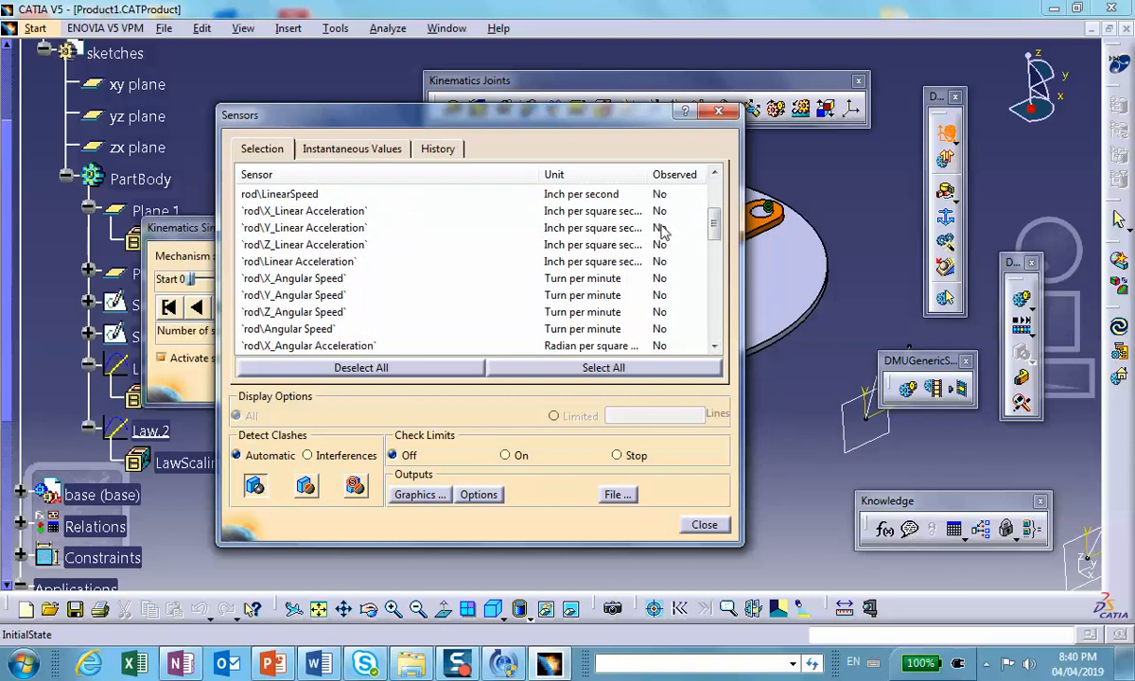
pyautogui.moveTo(715, 227); pyautogui.dragTo(706, 142)
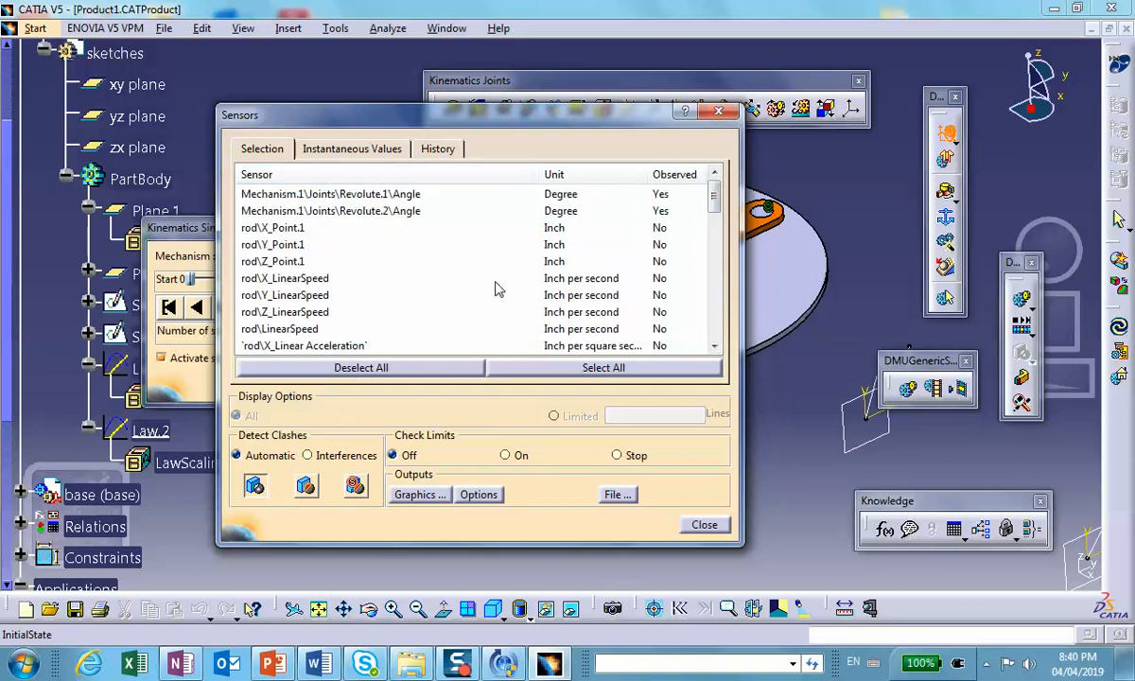
# Play the simulation forward to 5 s, plot the observed joint angles graphically, and close the sensors and simulation.
pyautogui.moveTo(506, 112); pyautogui.dragTo(431, 538)
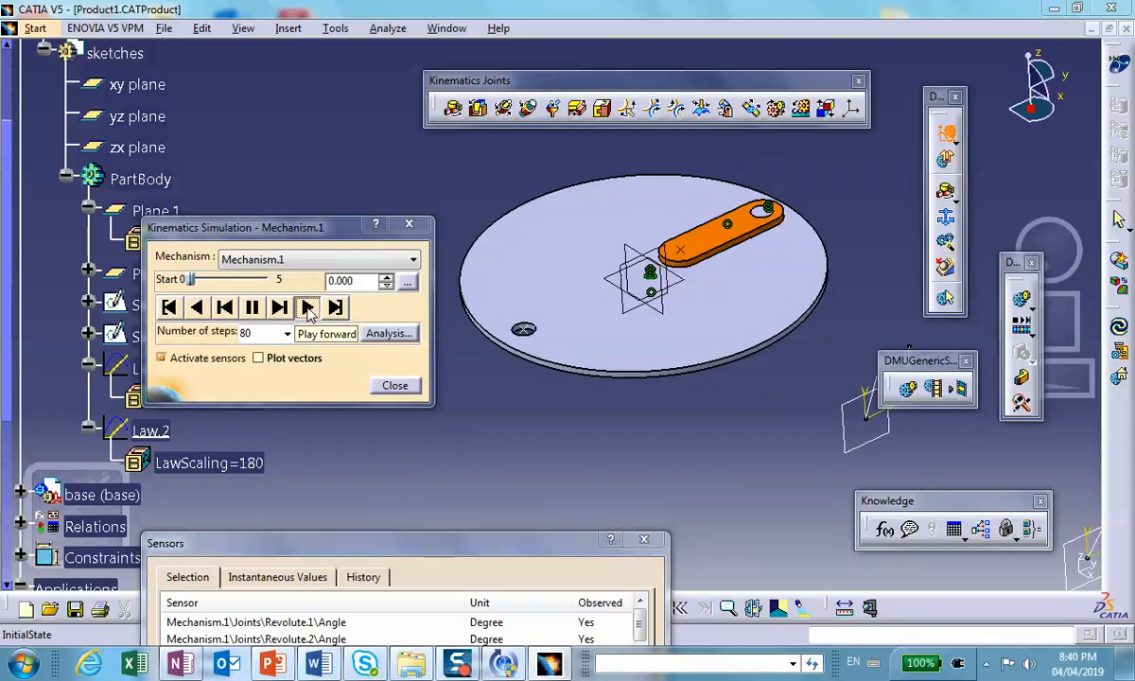
pyautogui.click(309, 309)
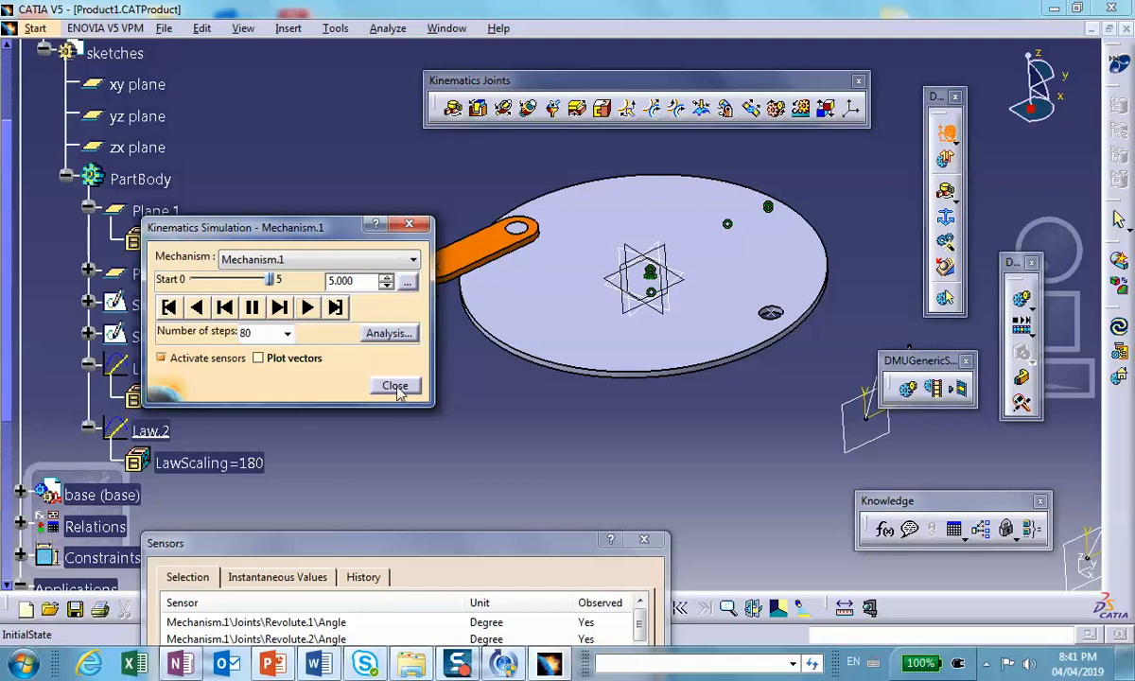
pyautogui.moveTo(365, 544); pyautogui.dragTo(408, 121)
pyautogui.click(386, 499)
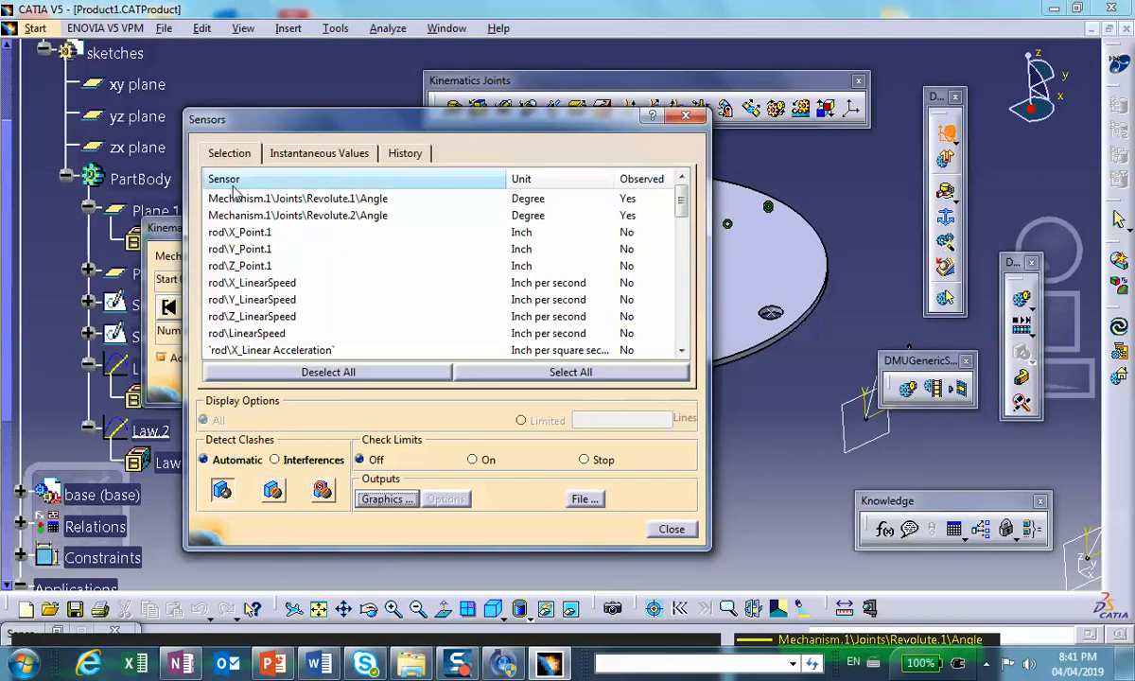
pyautogui.click(672, 531)
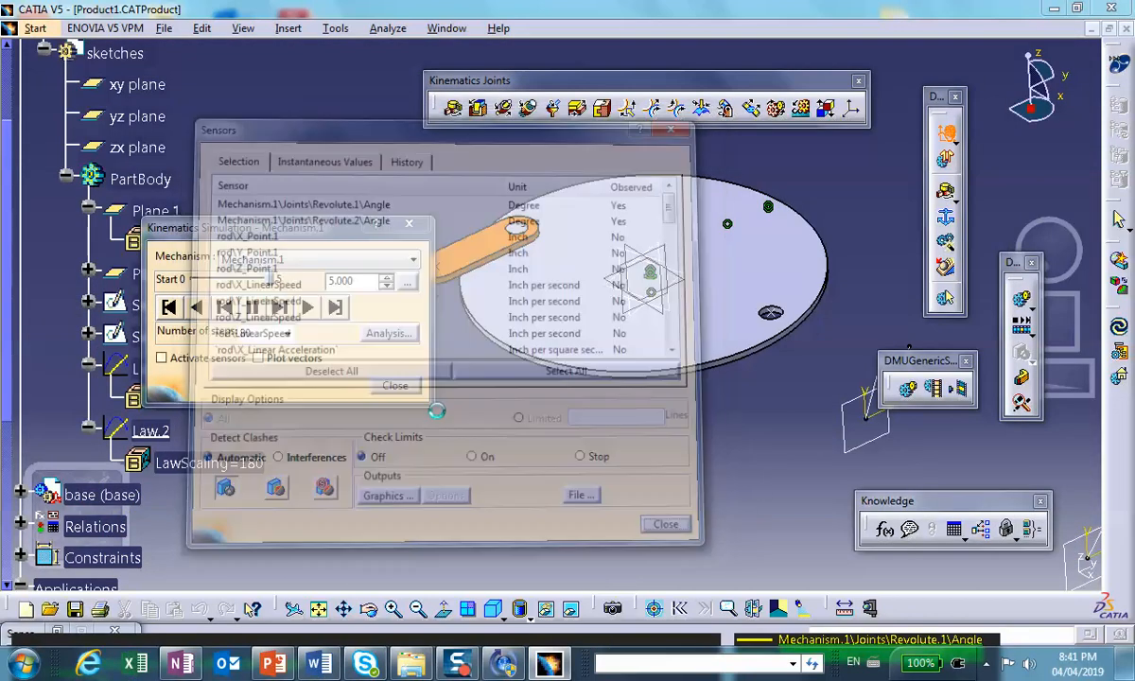
pyautogui.click(390, 385)
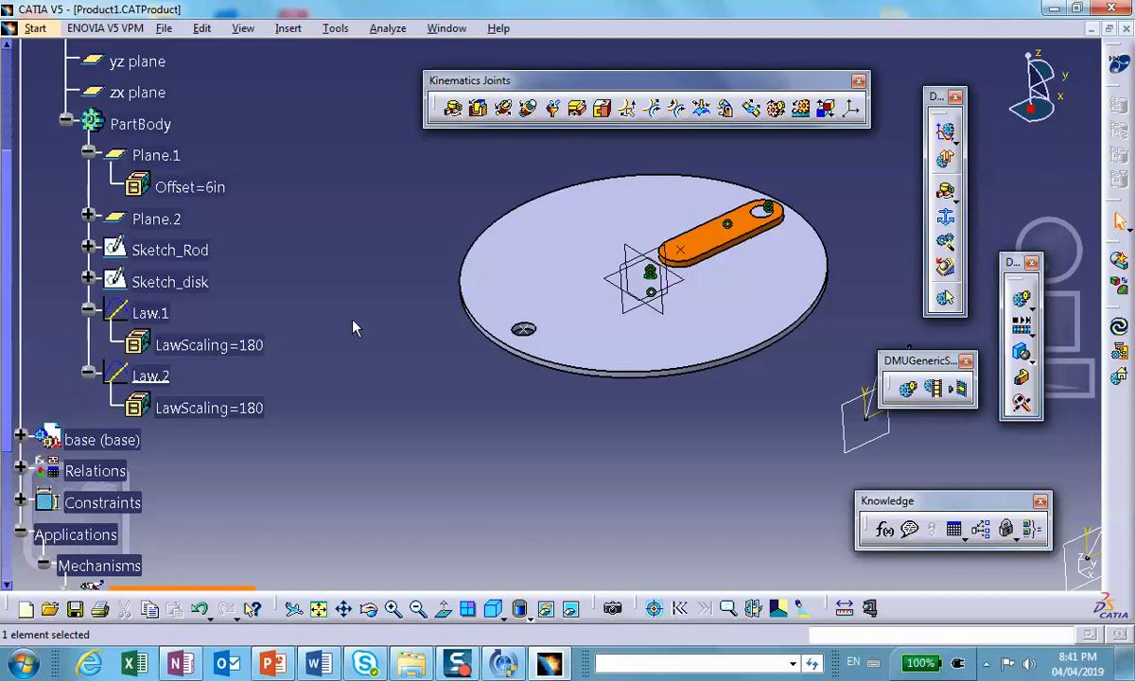
# Set the LawScaling parameter of Law.1 in the sketches part to 1.
pyautogui.doubleClick(244, 346)
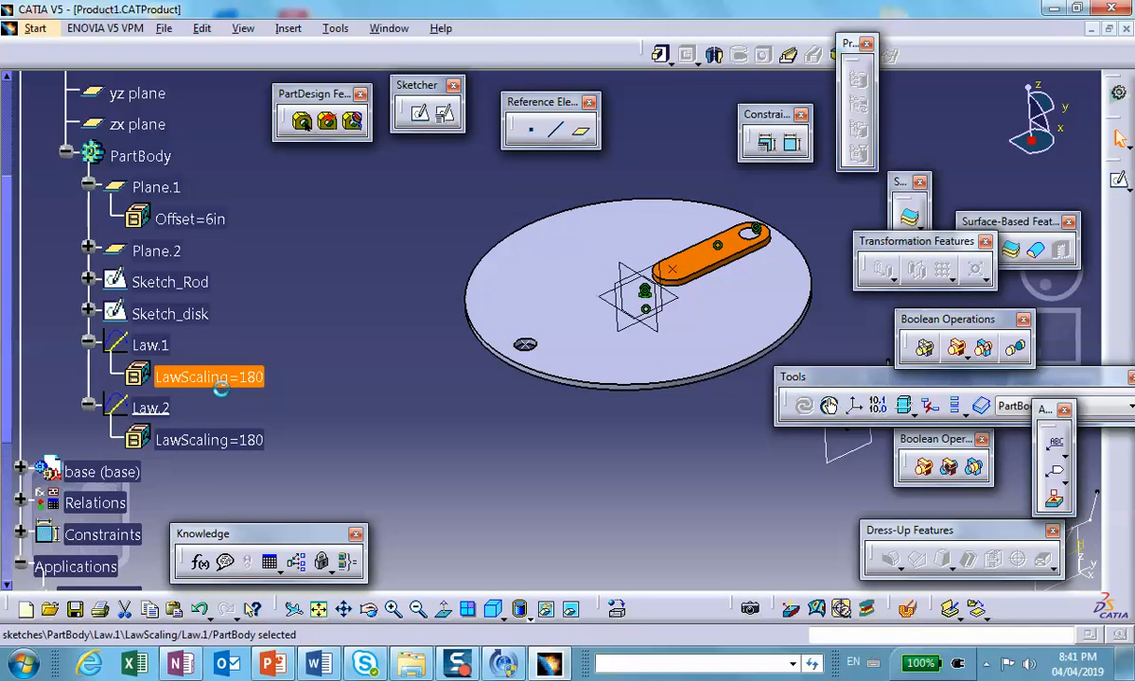
pyautogui.doubleClick(248, 376)
pyautogui.write('1')
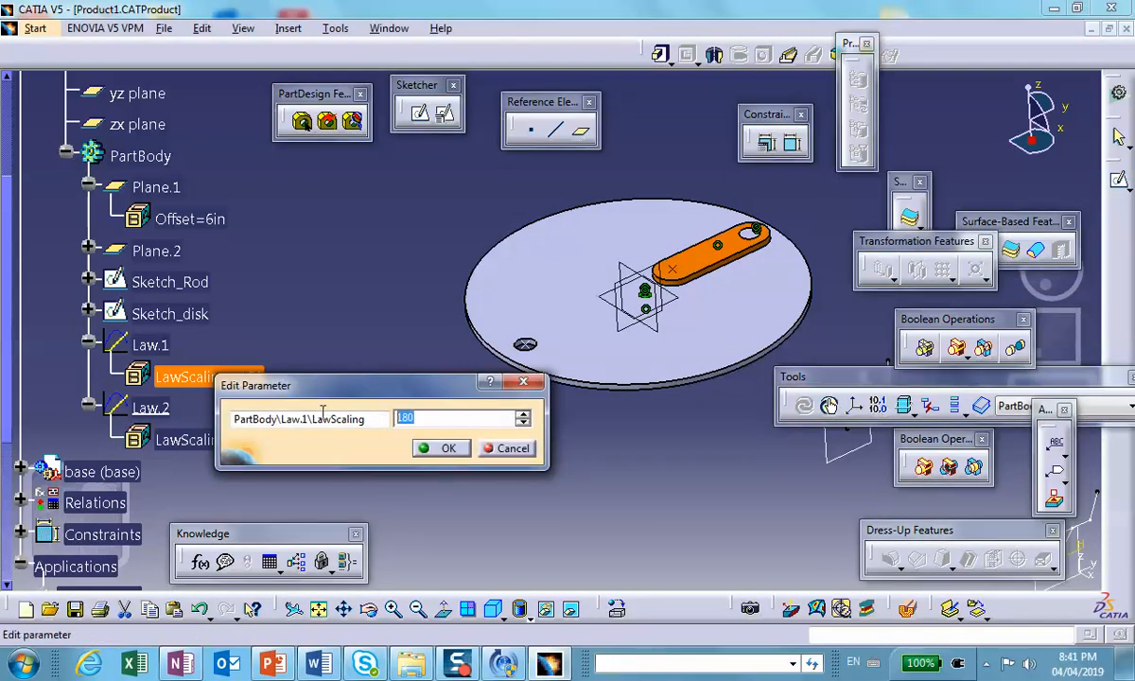
pyautogui.click(437, 448)
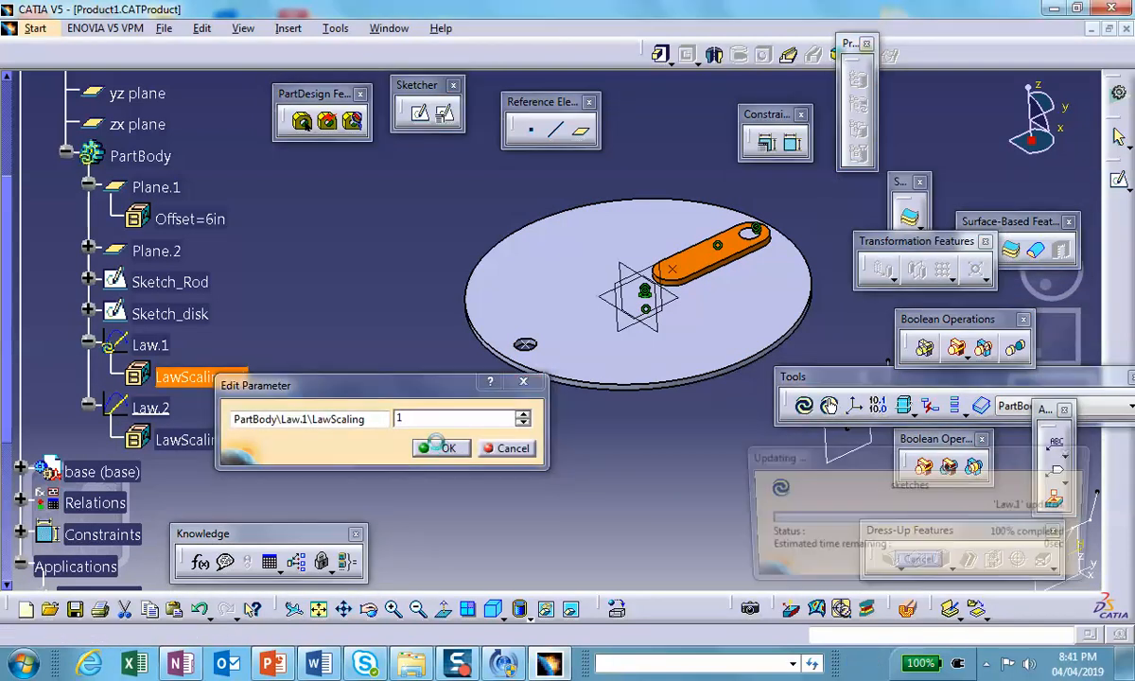
# Set the LawScaling parameter of Law.2 in the sketches part to 1.
pyautogui.click(244, 441)
pyautogui.doubleClick(244, 440)
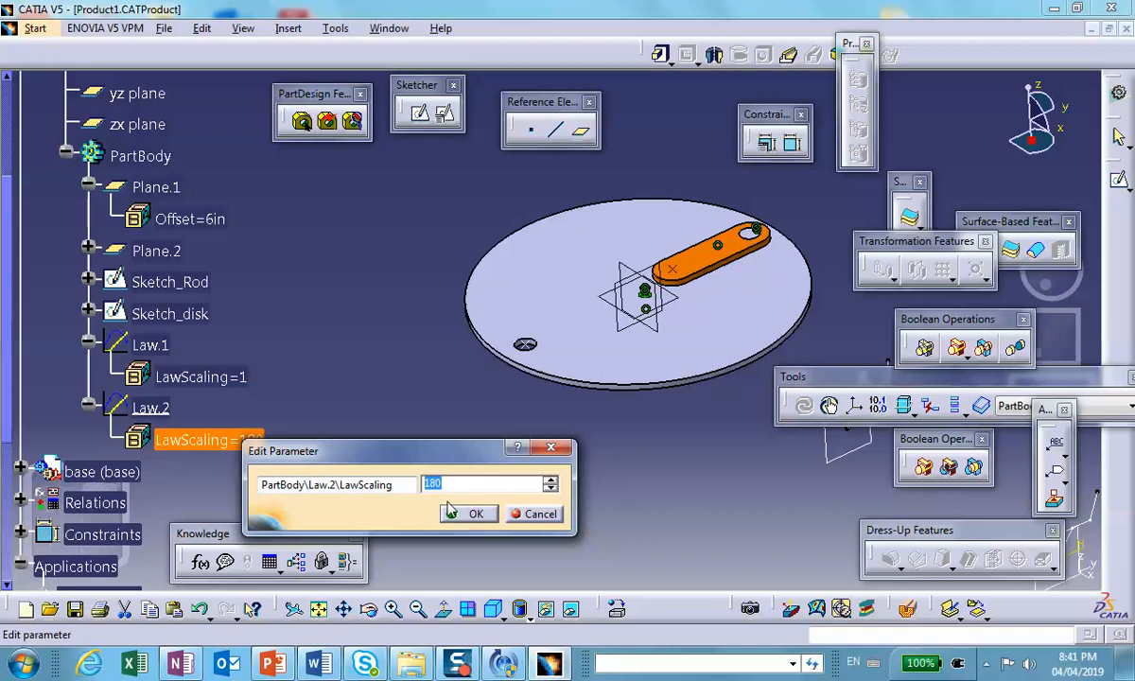
pyautogui.write('1')
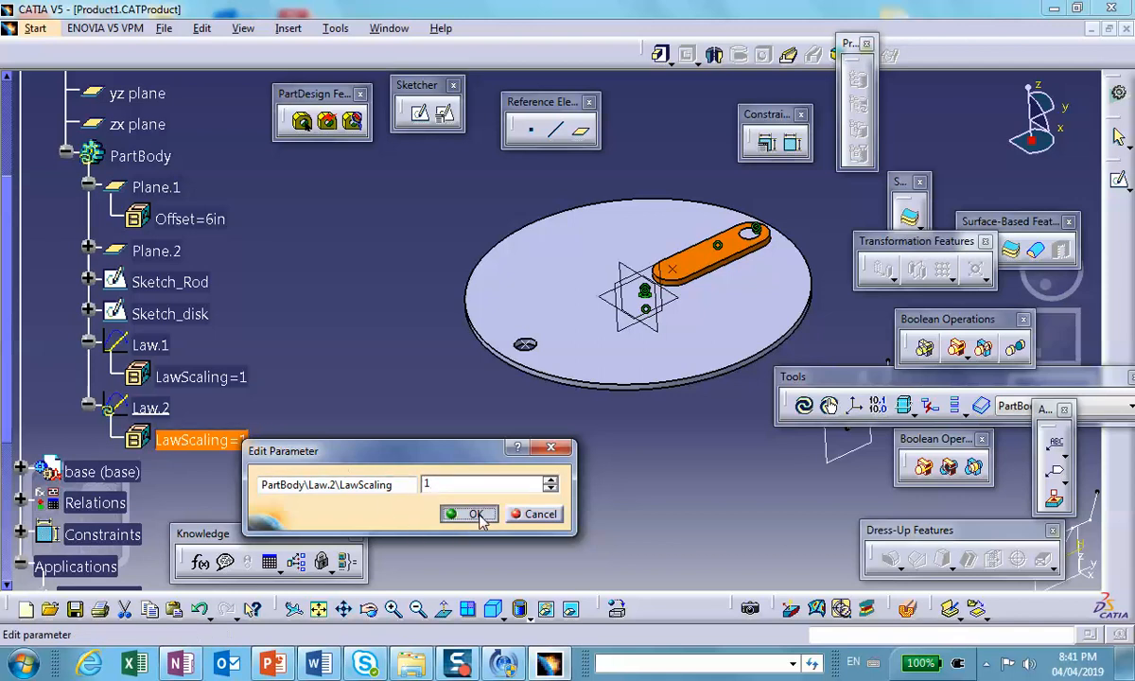
pyautogui.click(466, 514)
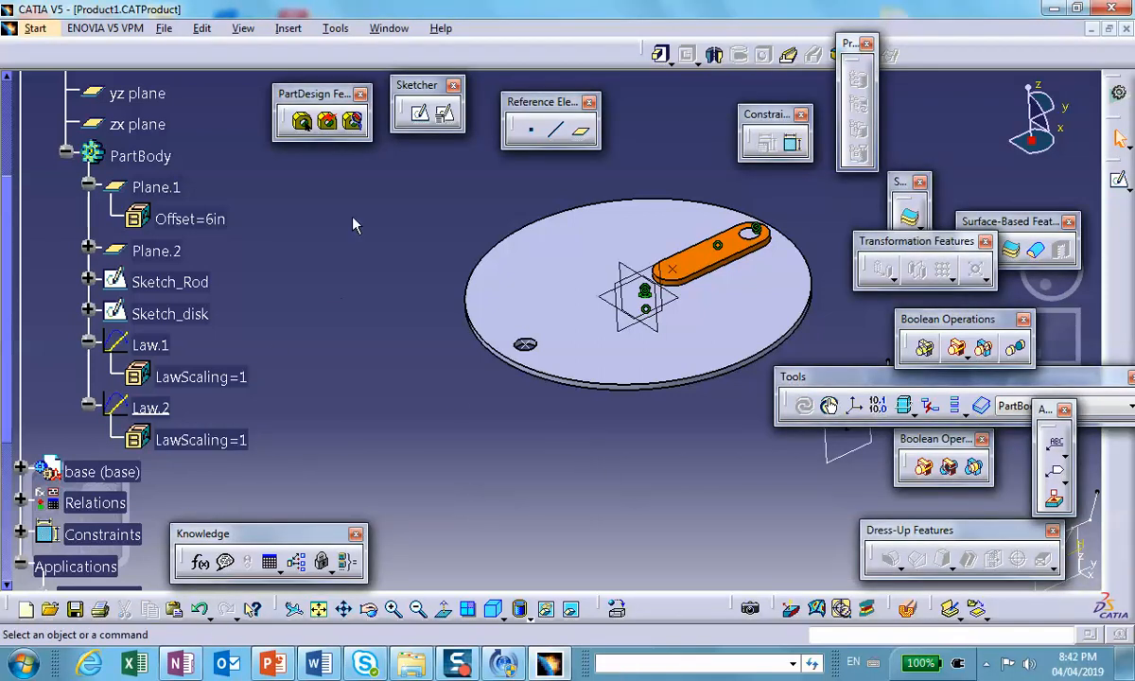
# Switch to the DMU Kinematics workbench and start Simulation with Laws for Mechanism.1 with sensors activated.
pyautogui.click(32, 30)
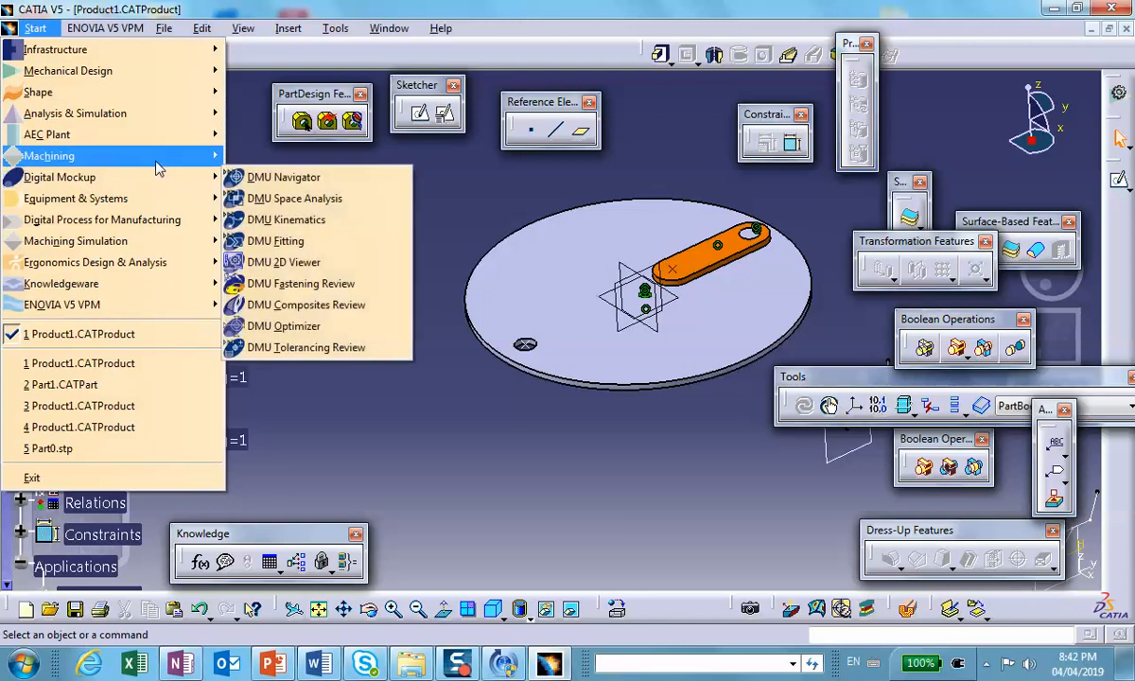
pyautogui.click(284, 219)
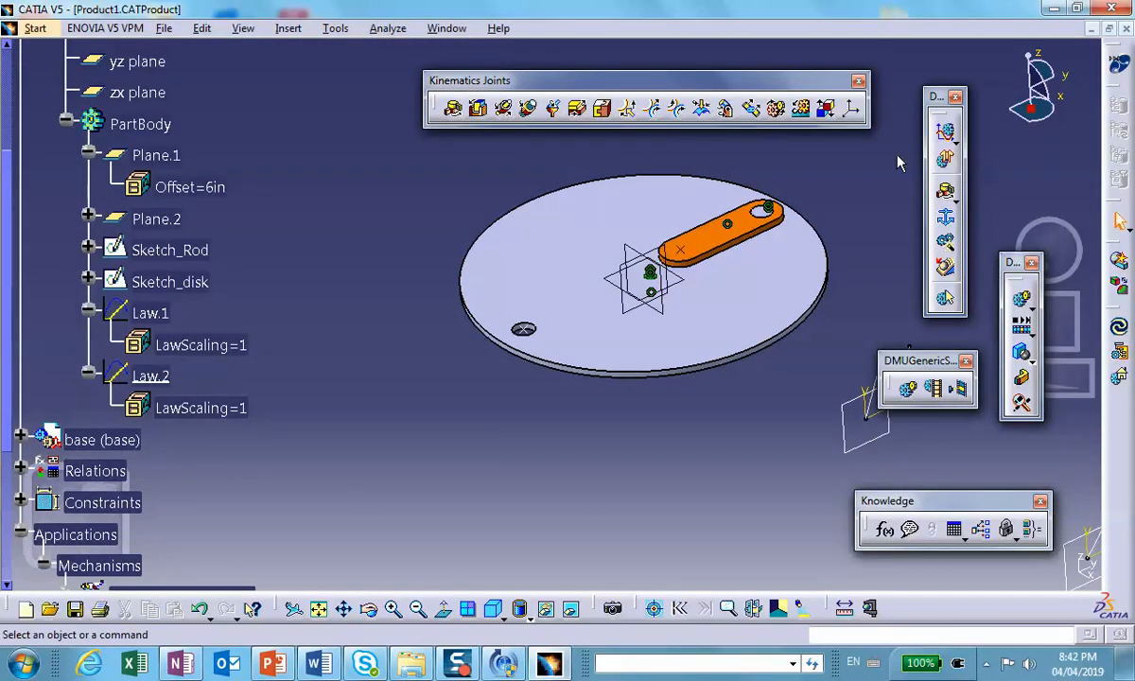
pyautogui.click(944, 132)
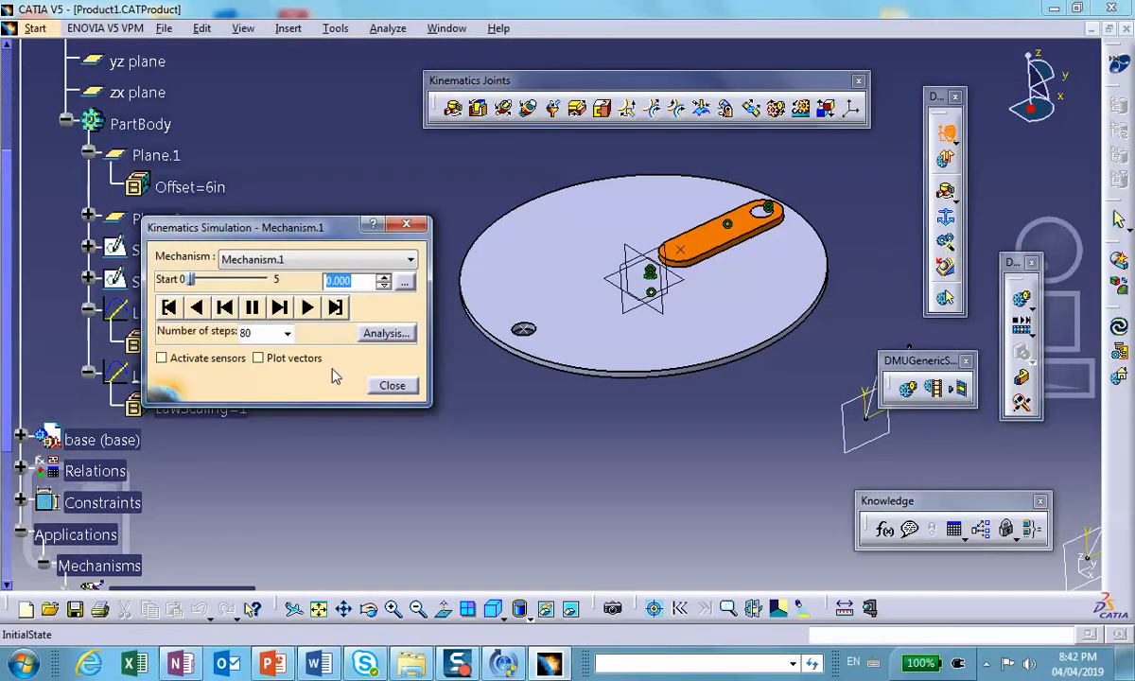
pyautogui.click(166, 355)
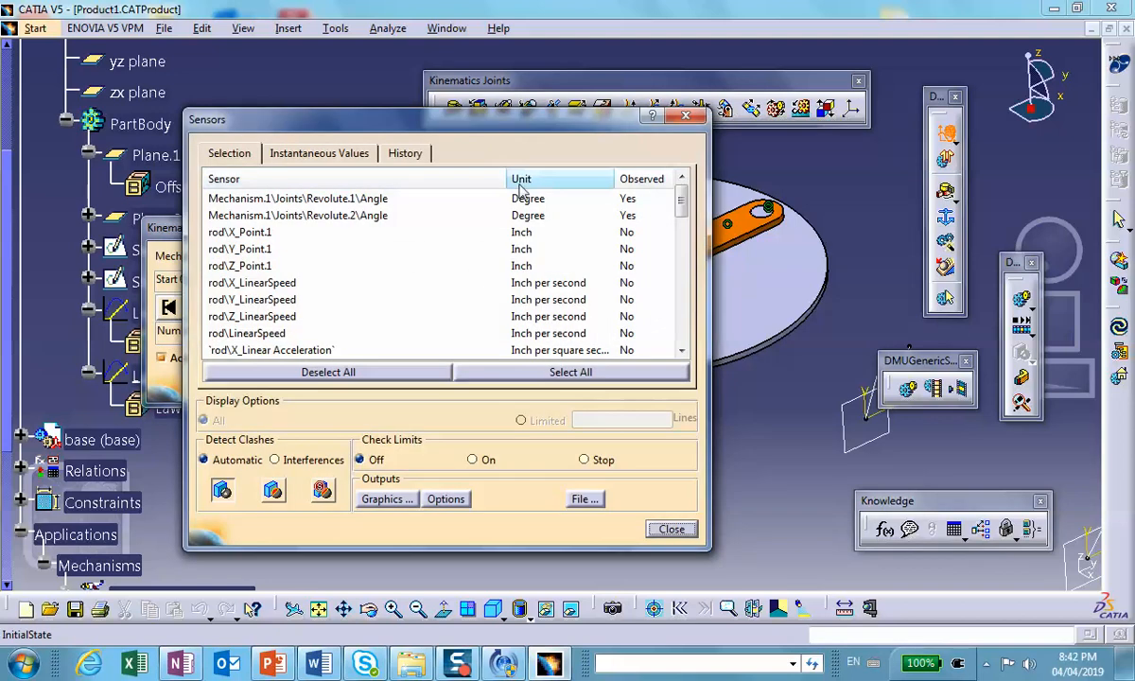
pyautogui.moveTo(498, 125); pyautogui.dragTo(410, 478)
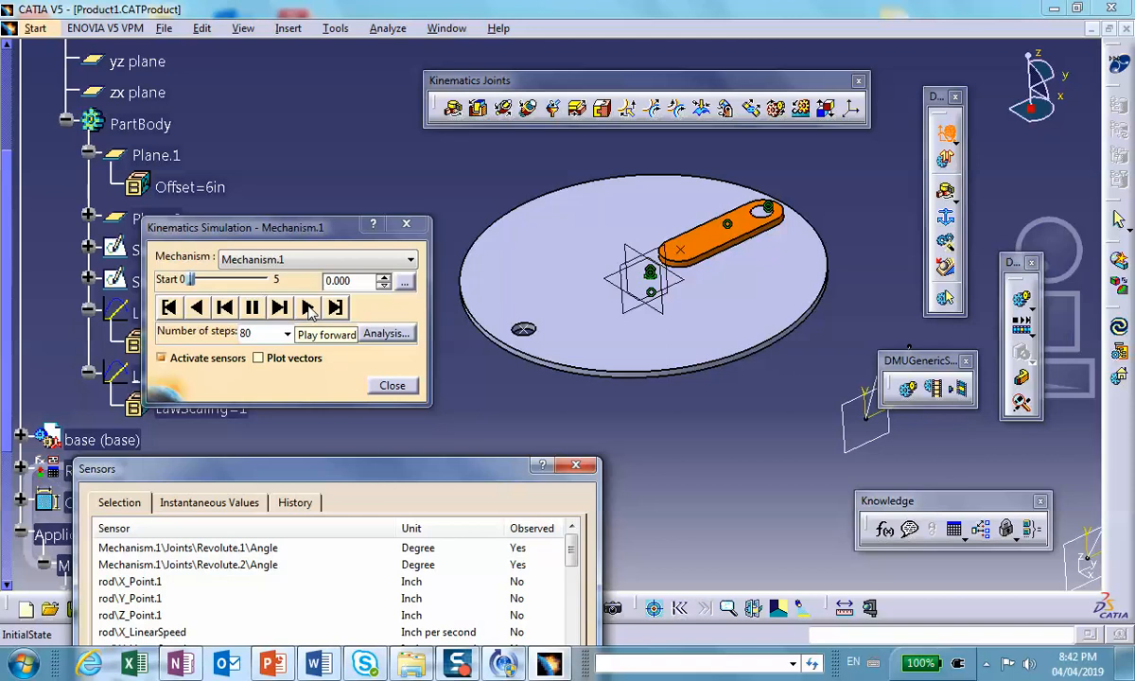
# Play the simulation forward and plot the Revolute.1 and Revolute.2 angles over time to examine their peak and plateau at 2 s.
pyautogui.click(309, 308)
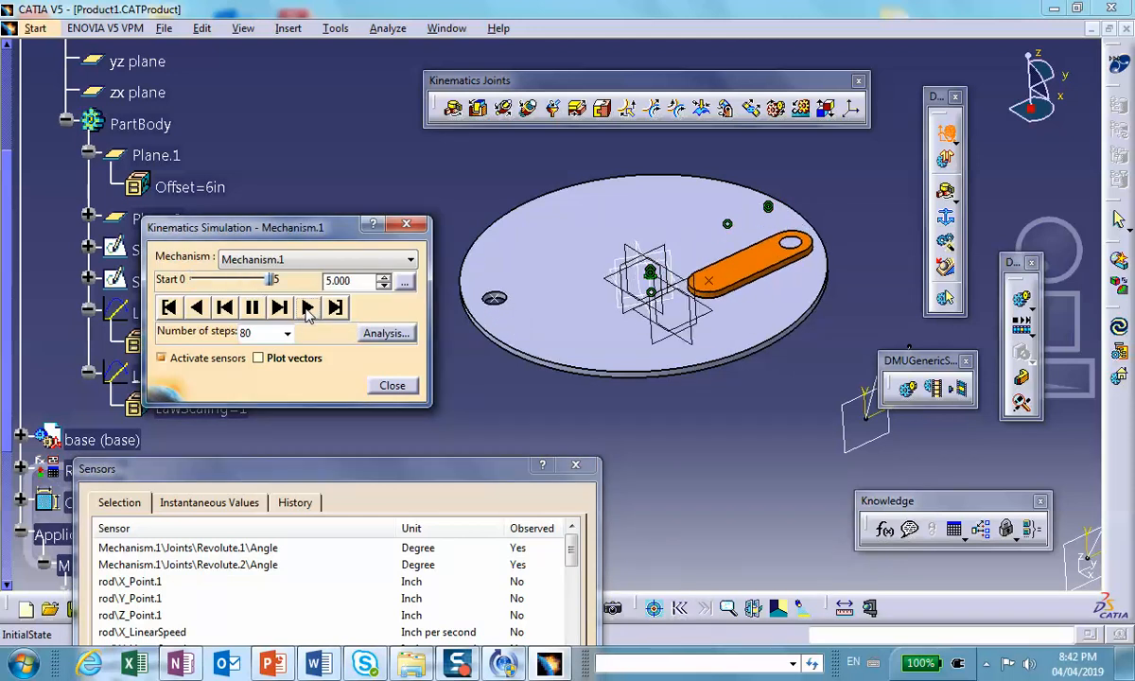
pyautogui.moveTo(265, 473); pyautogui.dragTo(326, 50)
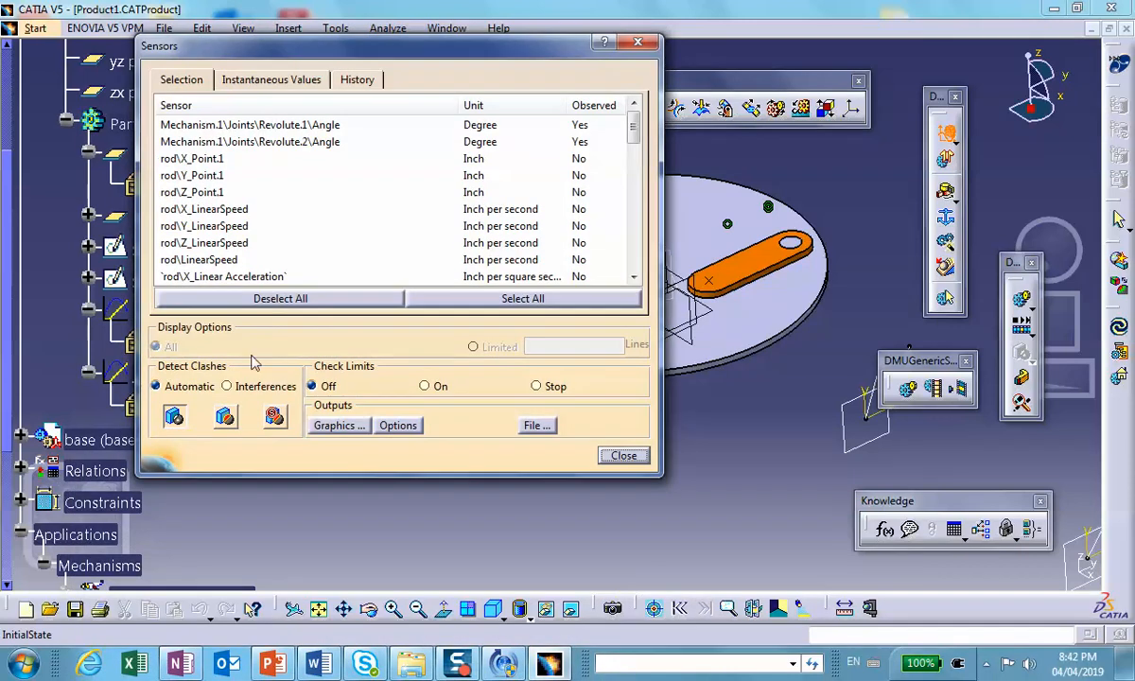
pyautogui.click(333, 426)
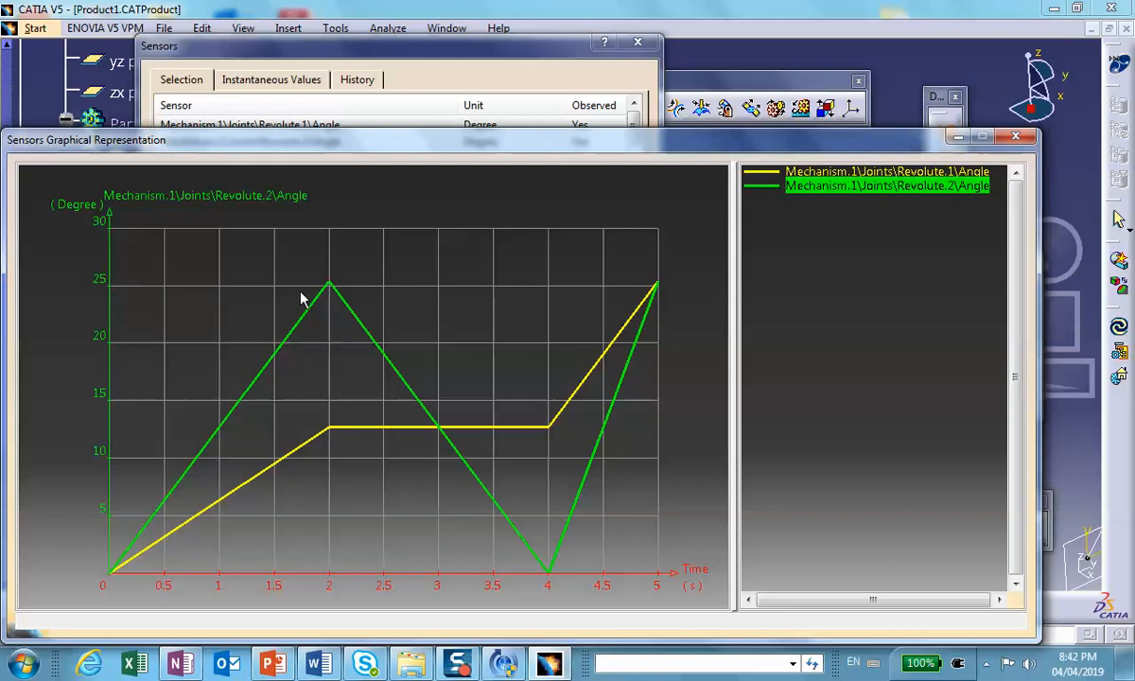
pyautogui.moveTo(338, 295)
pyautogui.moveTo(330, 433)
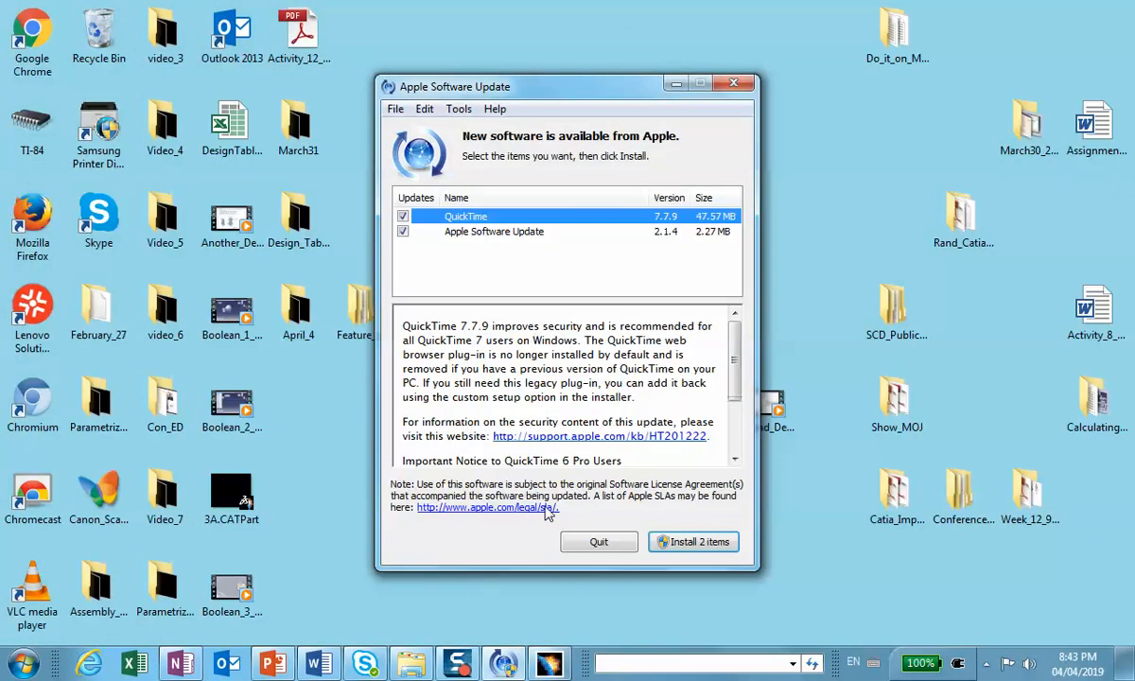
# Quit the Apple Software Update window without installing anything and switch back to CATIA.
pyautogui.click(598, 541)
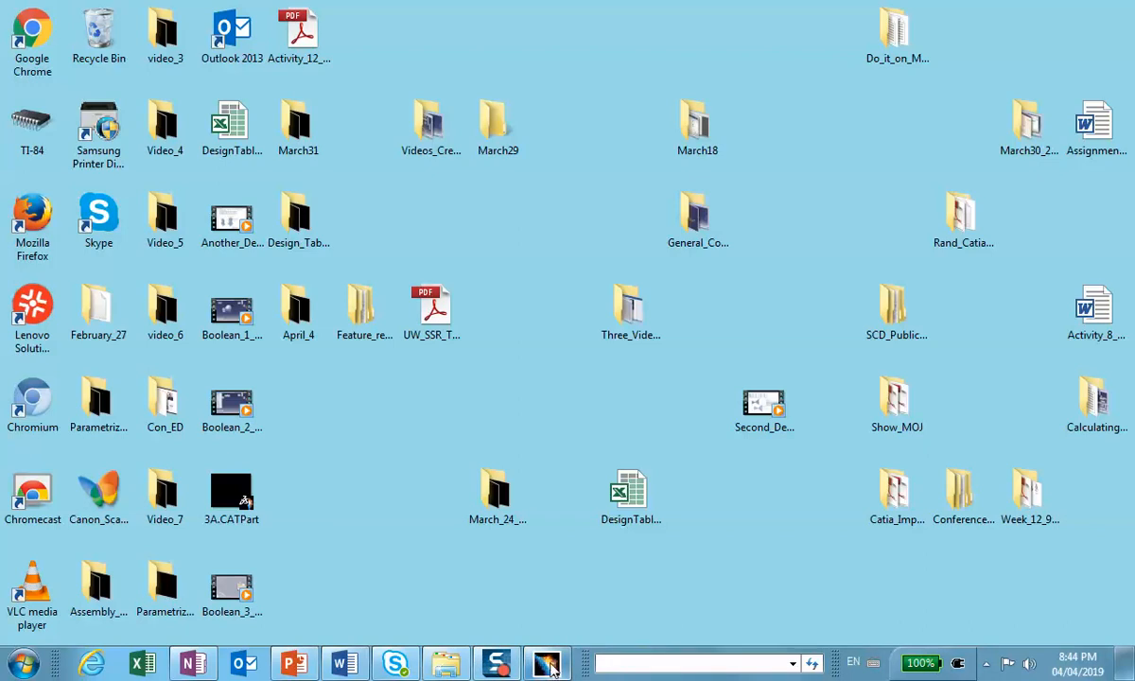
pyautogui.moveTo(547, 665)
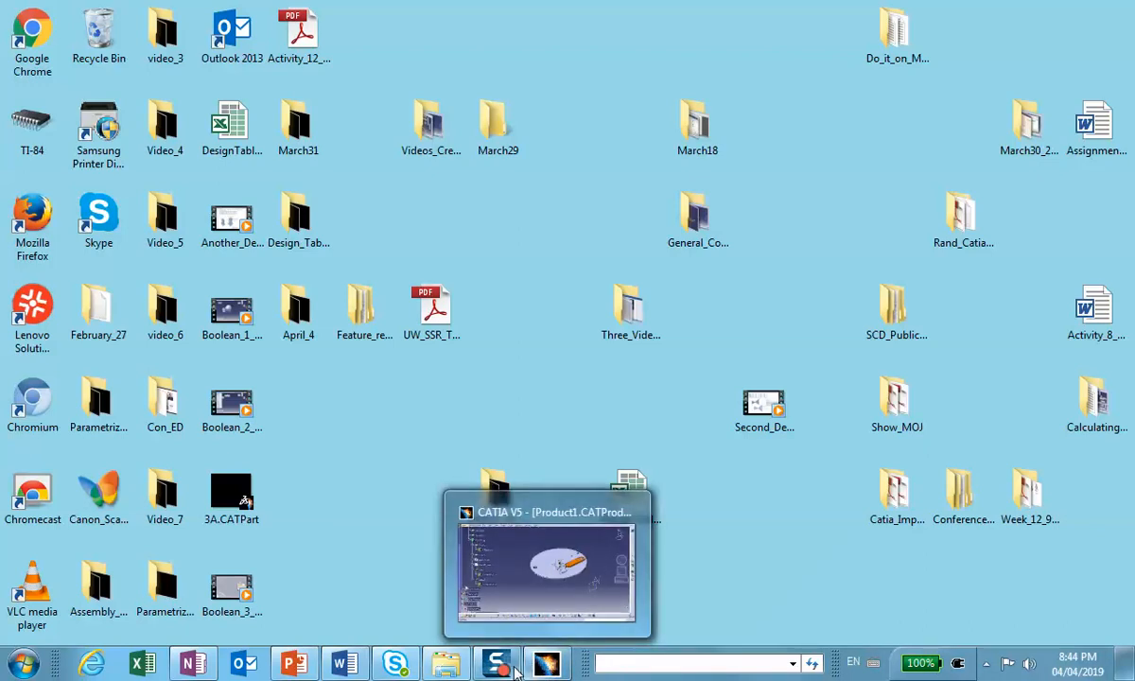
pyautogui.click(547, 665)
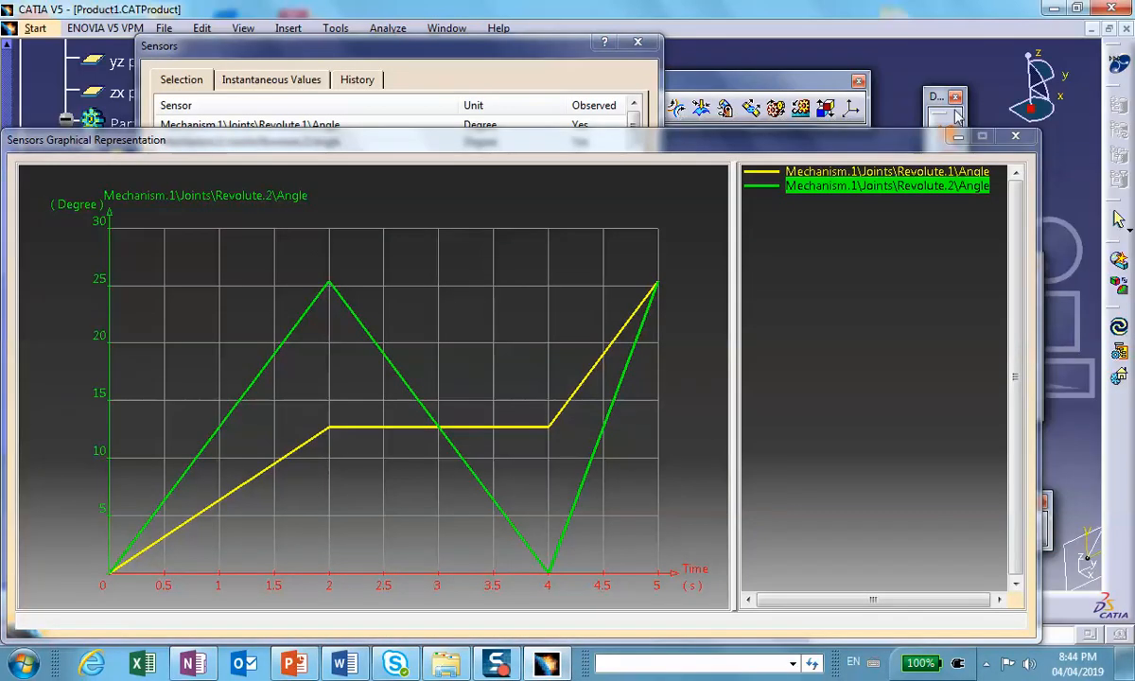
# Close the sensor graph and sensors, reset the mechanism to its start position, and close the simulation.
pyautogui.click(1019, 140)
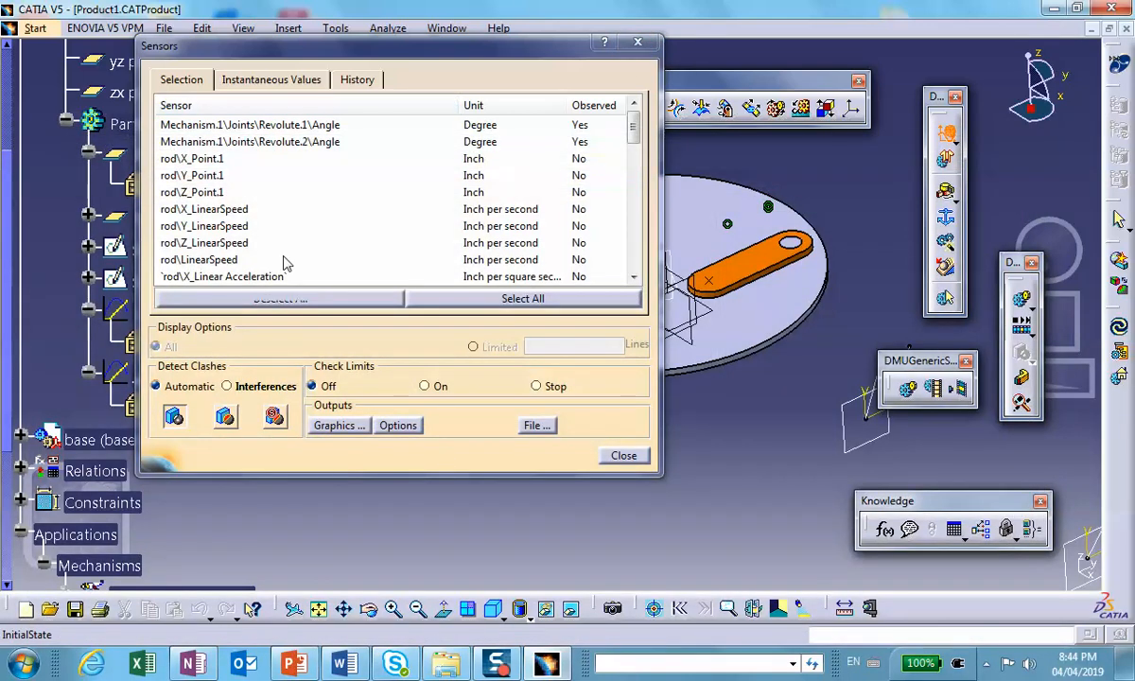
pyautogui.click(639, 45)
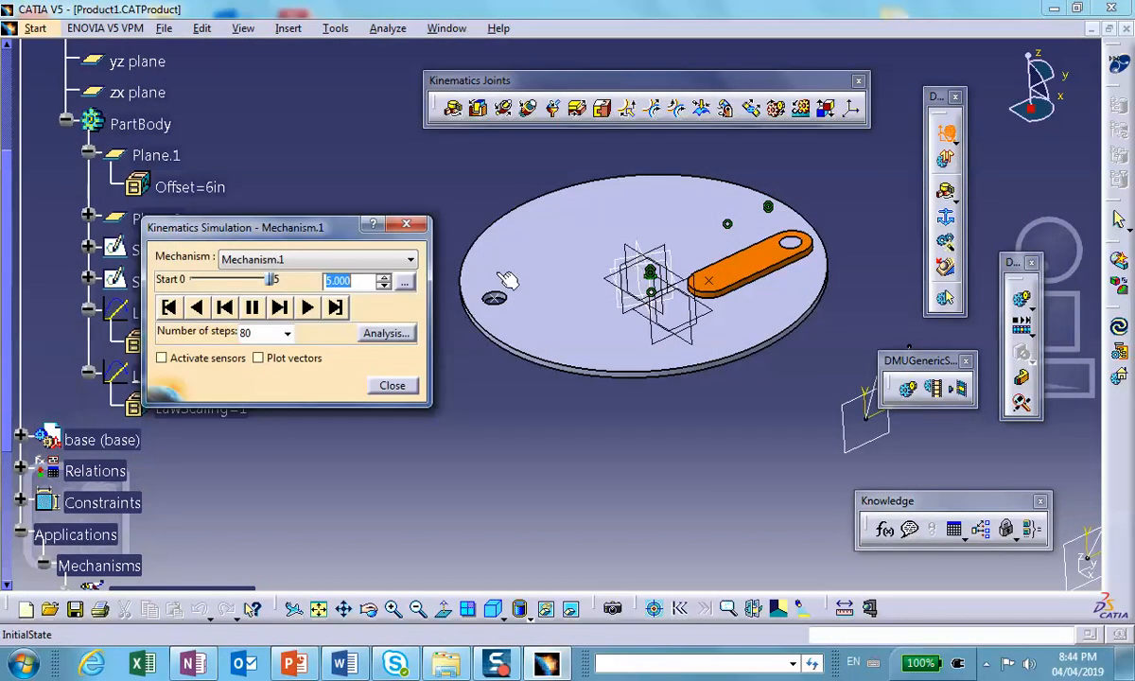
pyautogui.click(168, 308)
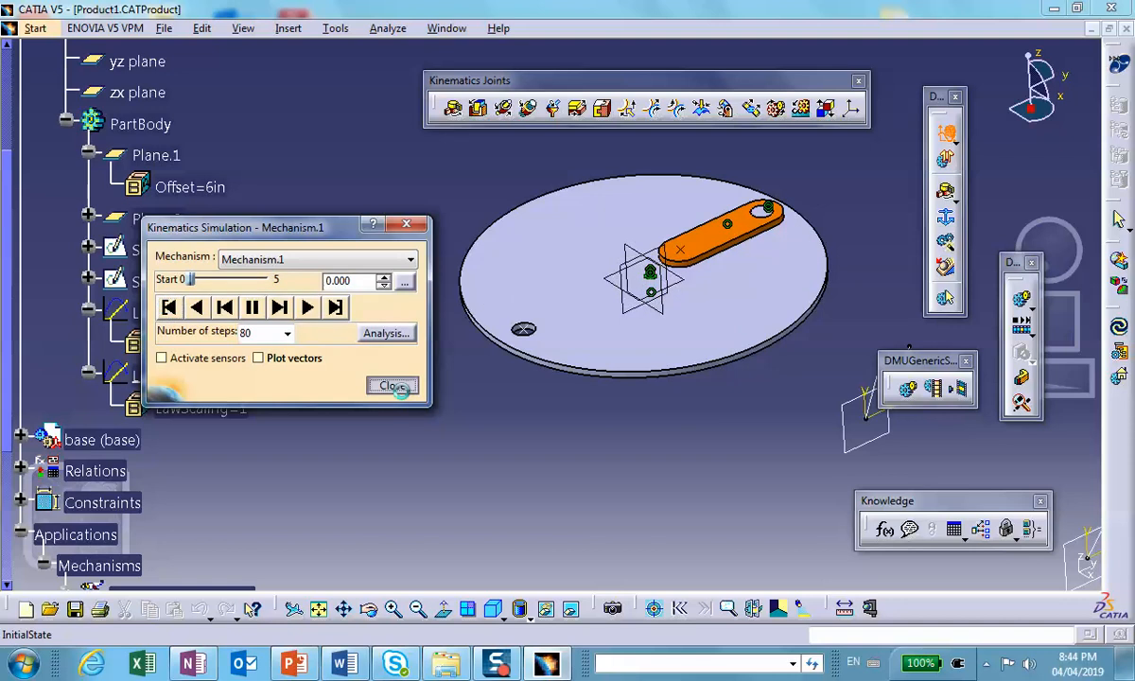
pyautogui.click(392, 385)
# Set the LawScaling parameter of Law.1 in the sketches part to 7.
pyautogui.doubleClick(216, 346)
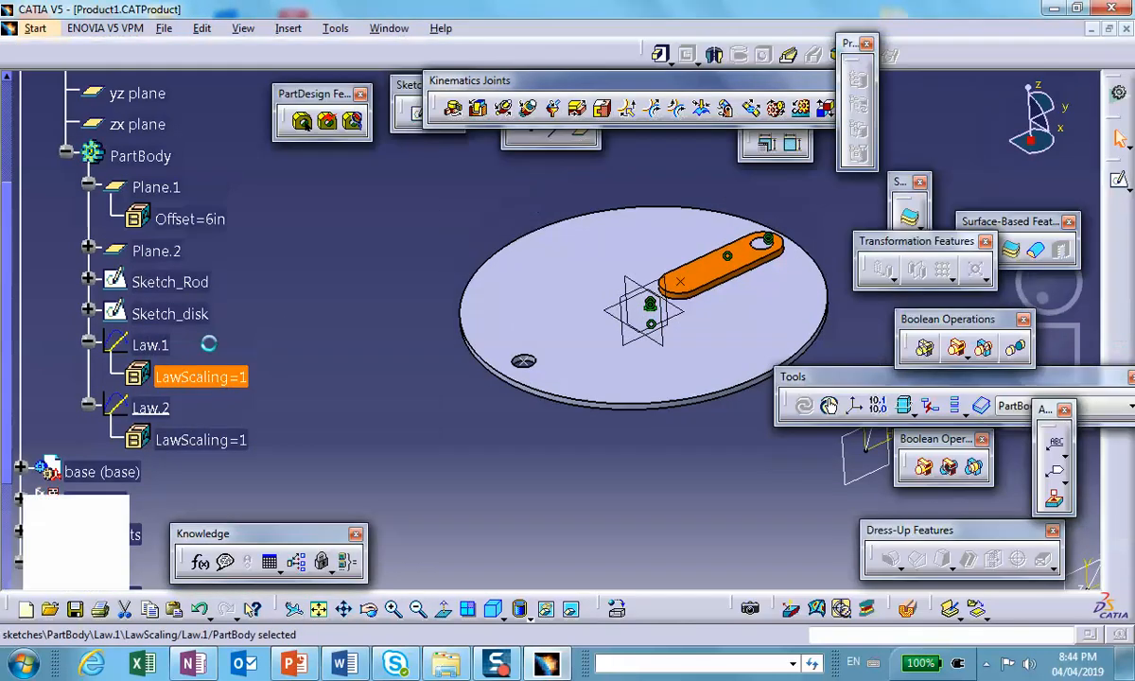
pyautogui.click(245, 315)
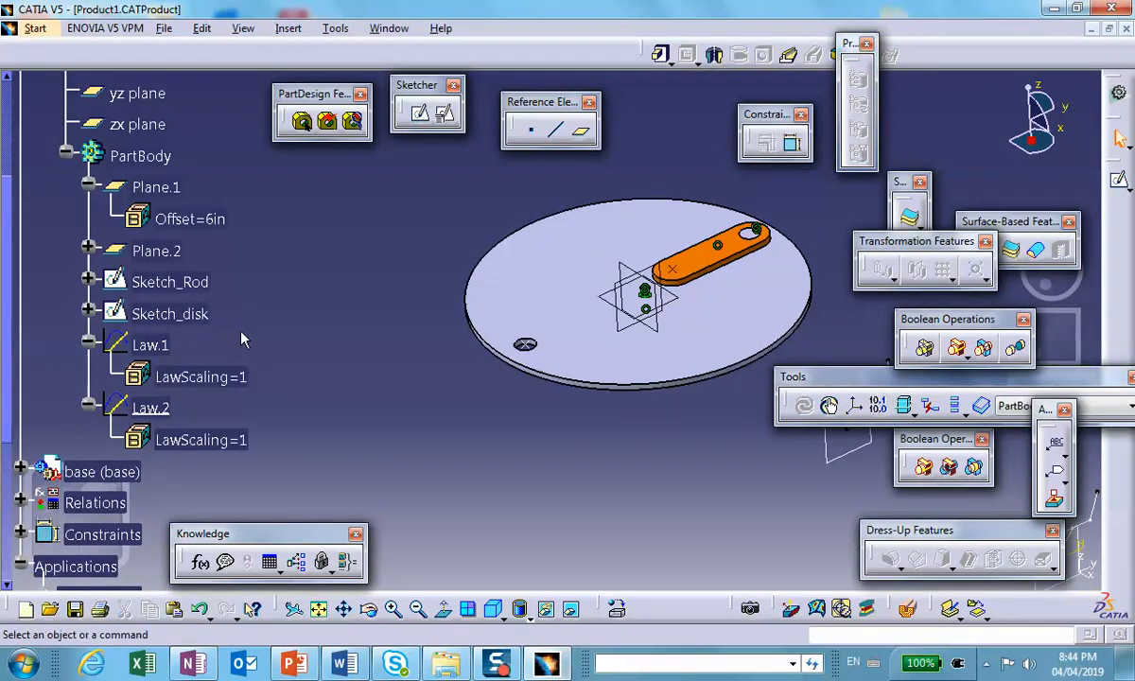
pyautogui.doubleClick(223, 380)
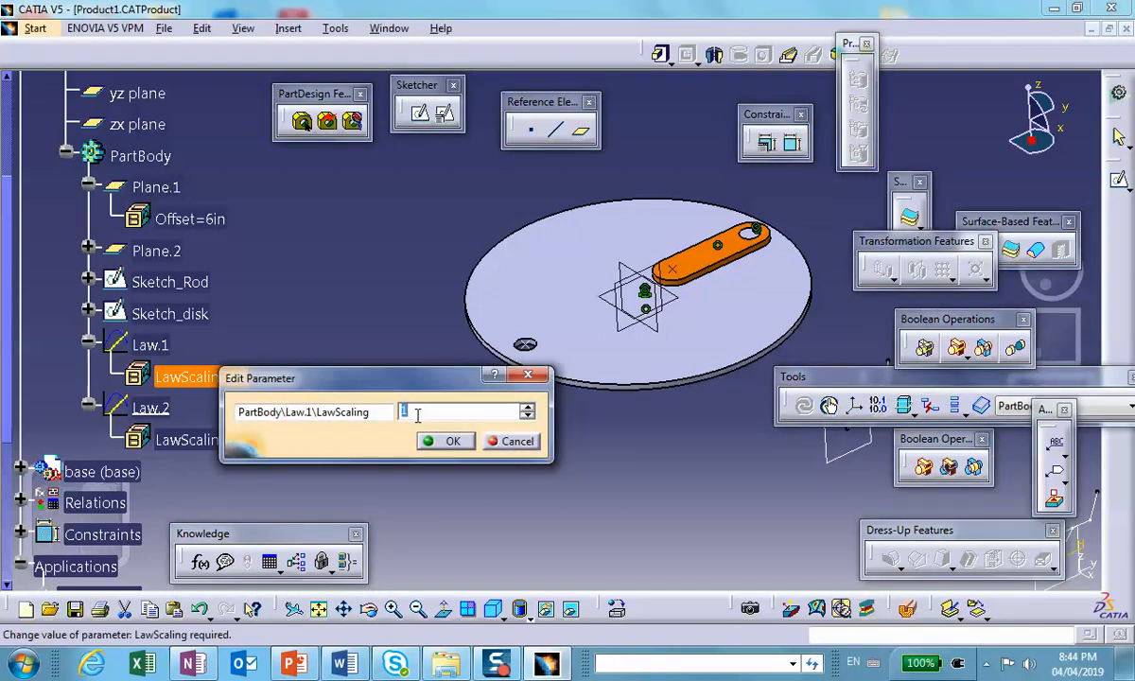
pyautogui.write('7')
pyautogui.click(445, 440)
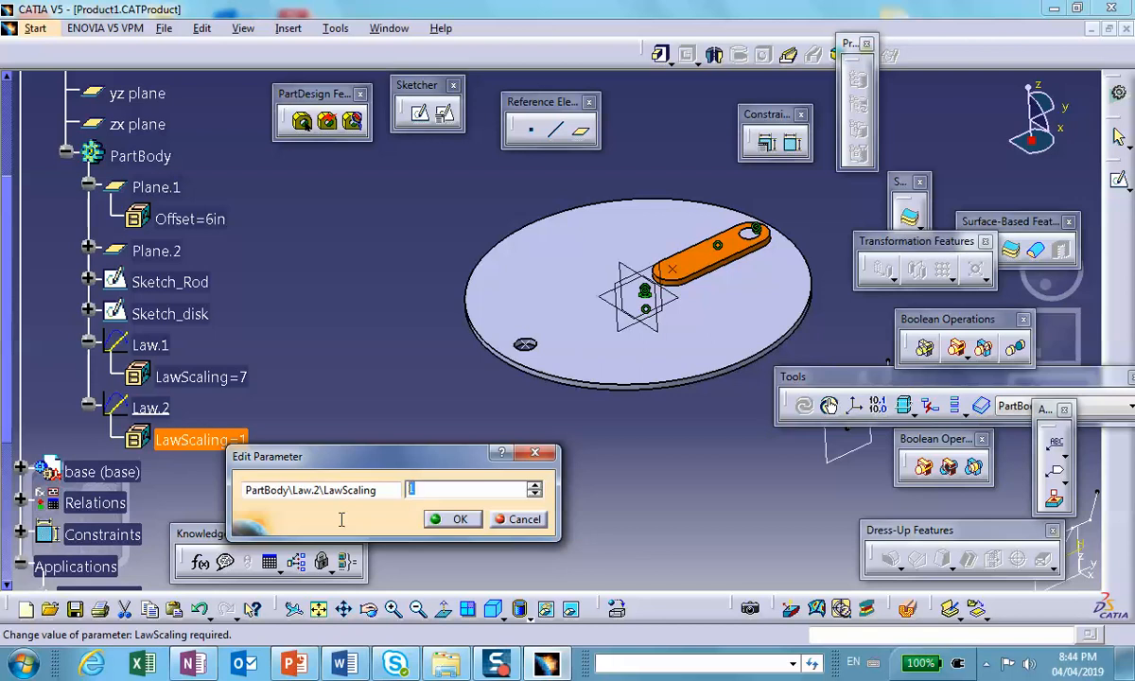
# Set the LawScaling parameter of Law.2 in the sketches part to 7.
pyautogui.write('7')
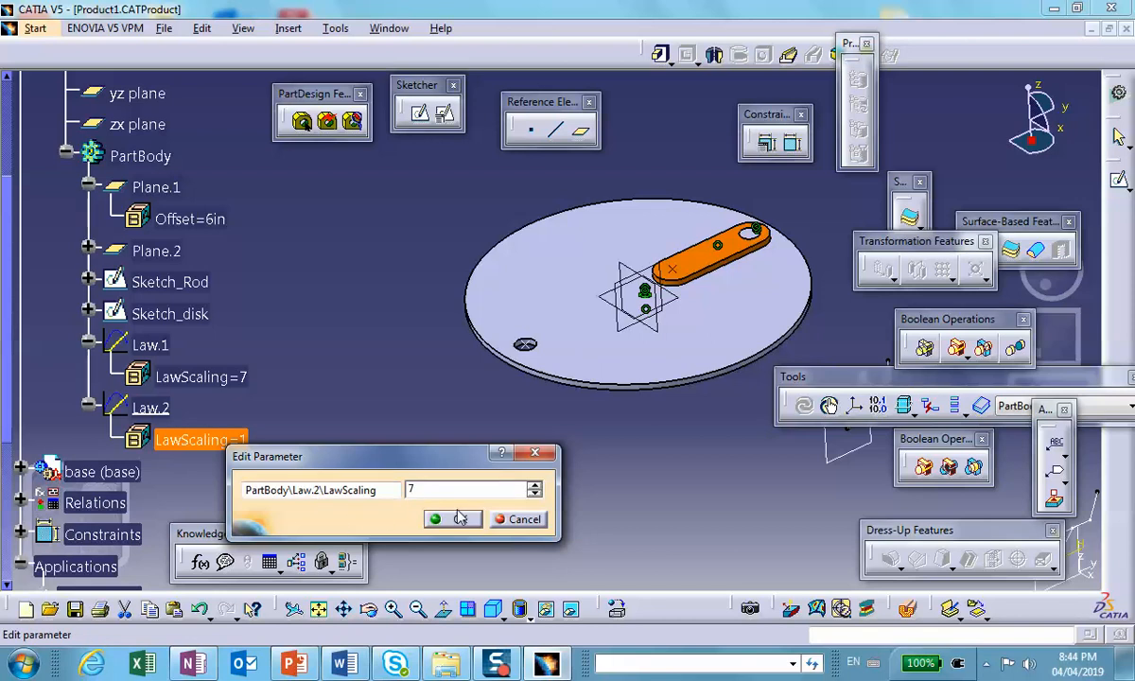
pyautogui.click(455, 519)
pyautogui.scroll(-3, 390, 391)
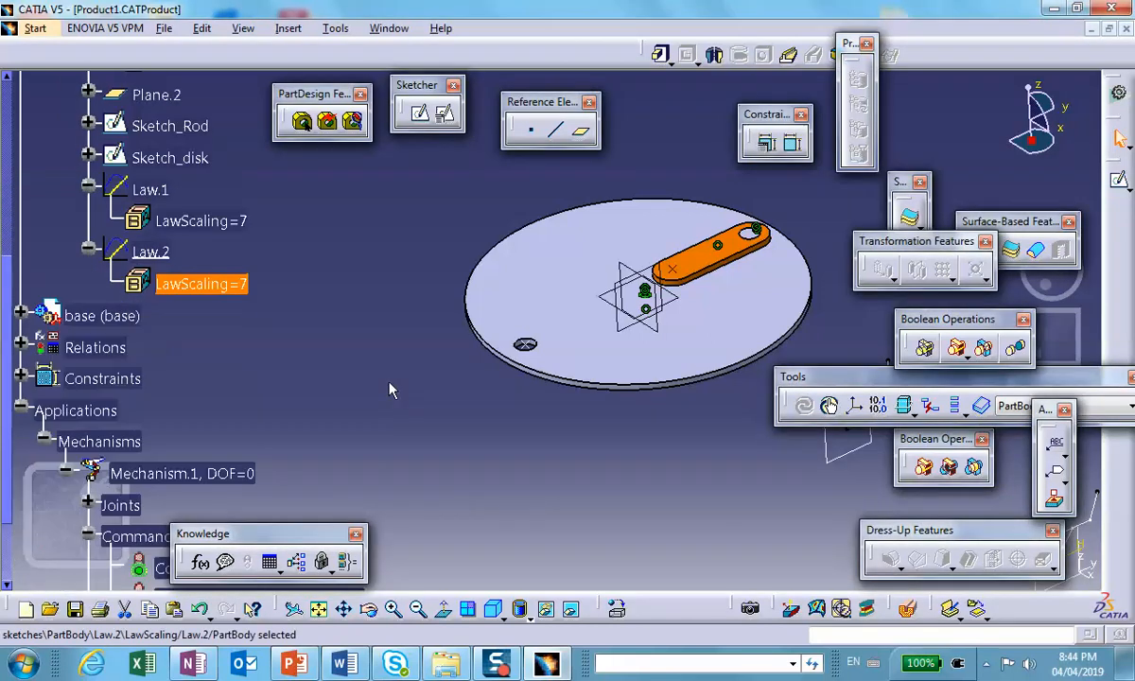
# Switch to the DMU Kinematics workbench and open a simulation with laws for Mechanism.1 with its sensors activated.
pyautogui.click(30, 28)
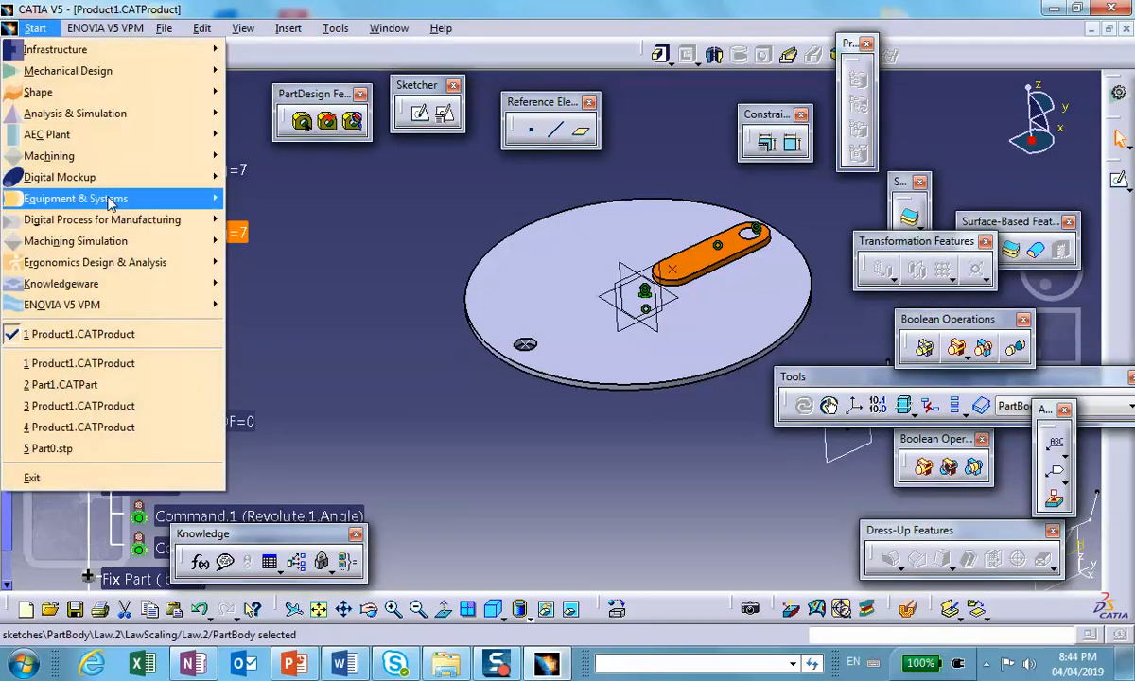
pyautogui.moveTo(128, 177)
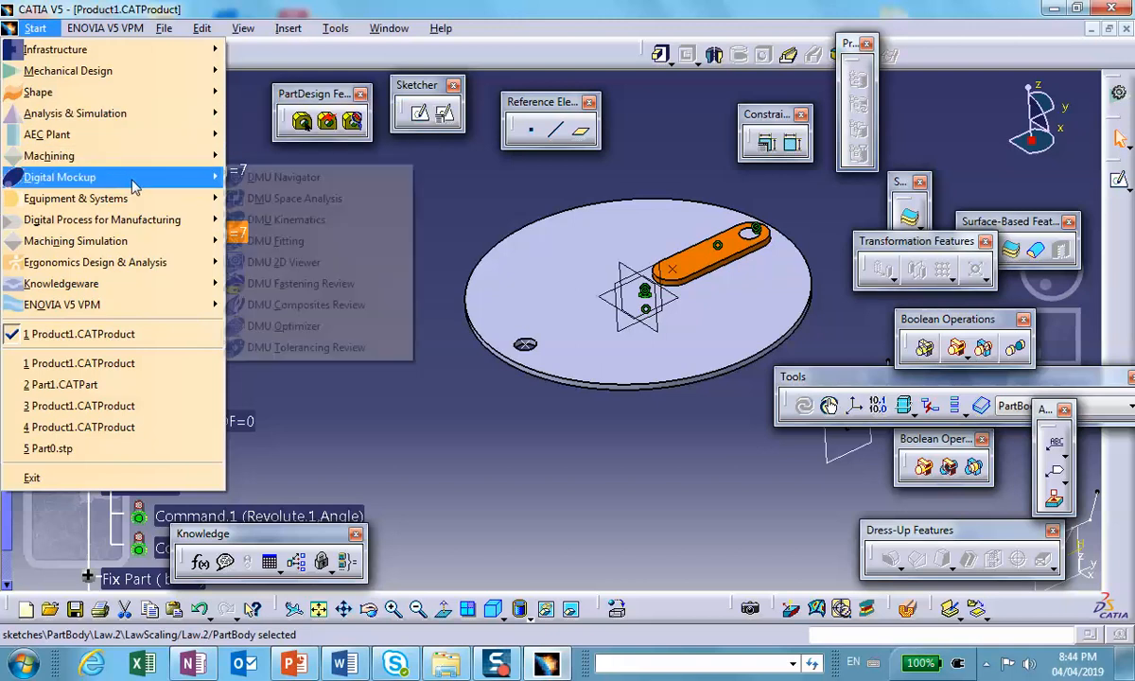
pyautogui.click(254, 219)
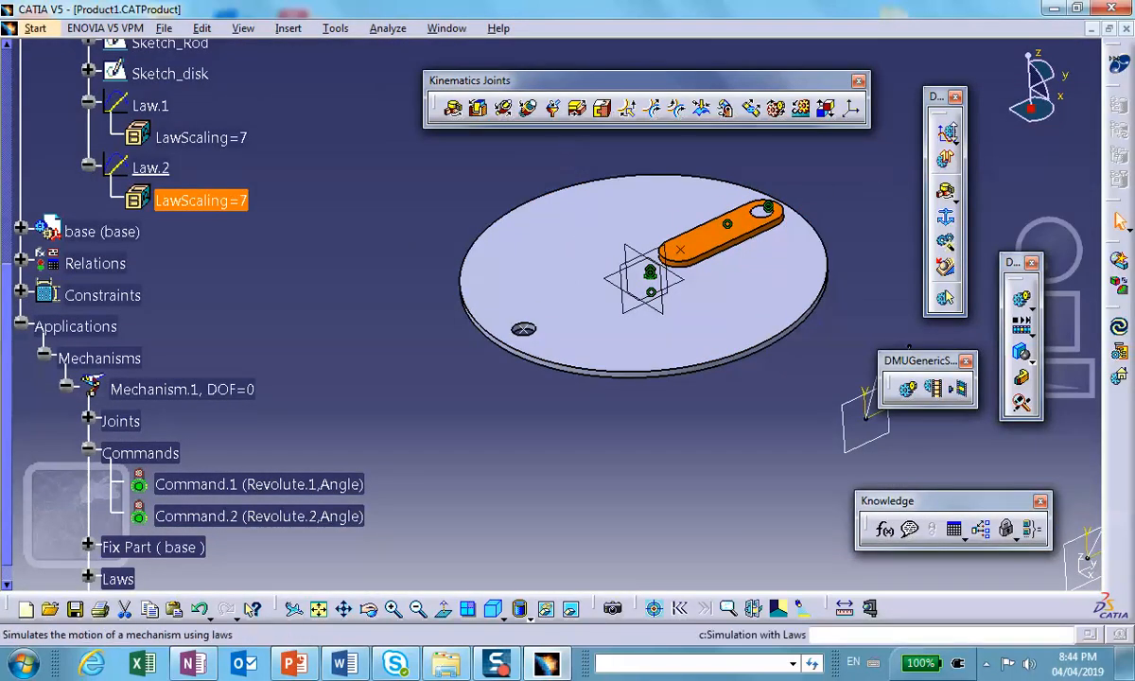
pyautogui.click(1118, 260)
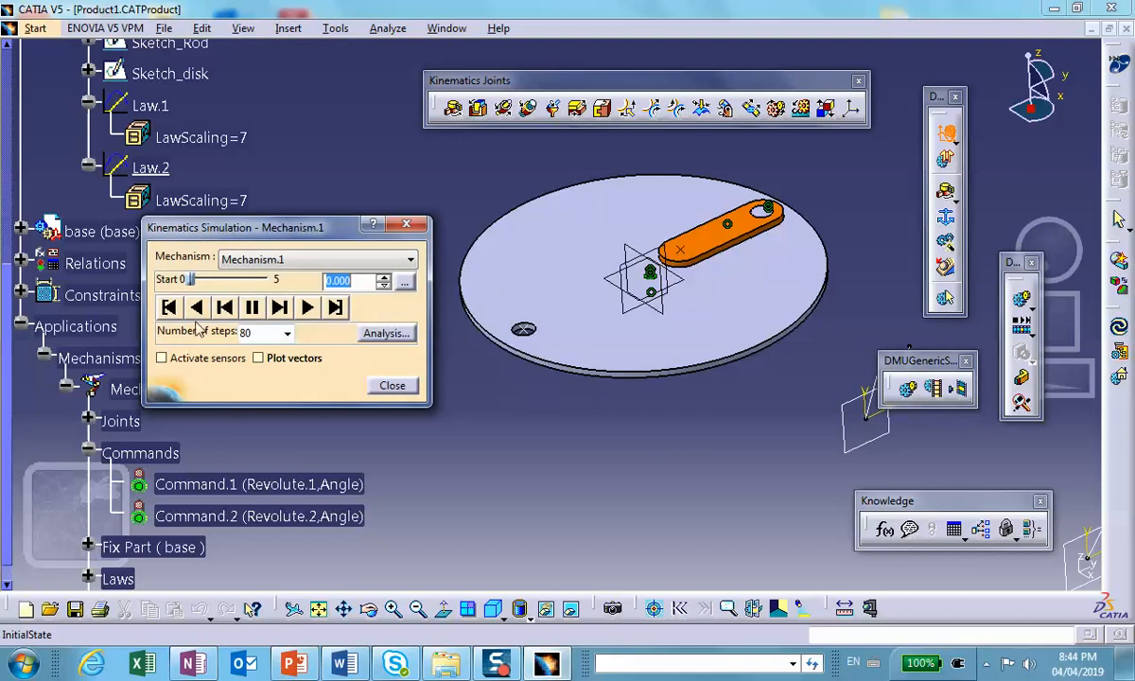
pyautogui.click(161, 357)
pyautogui.moveTo(360, 46); pyautogui.dragTo(268, 434)
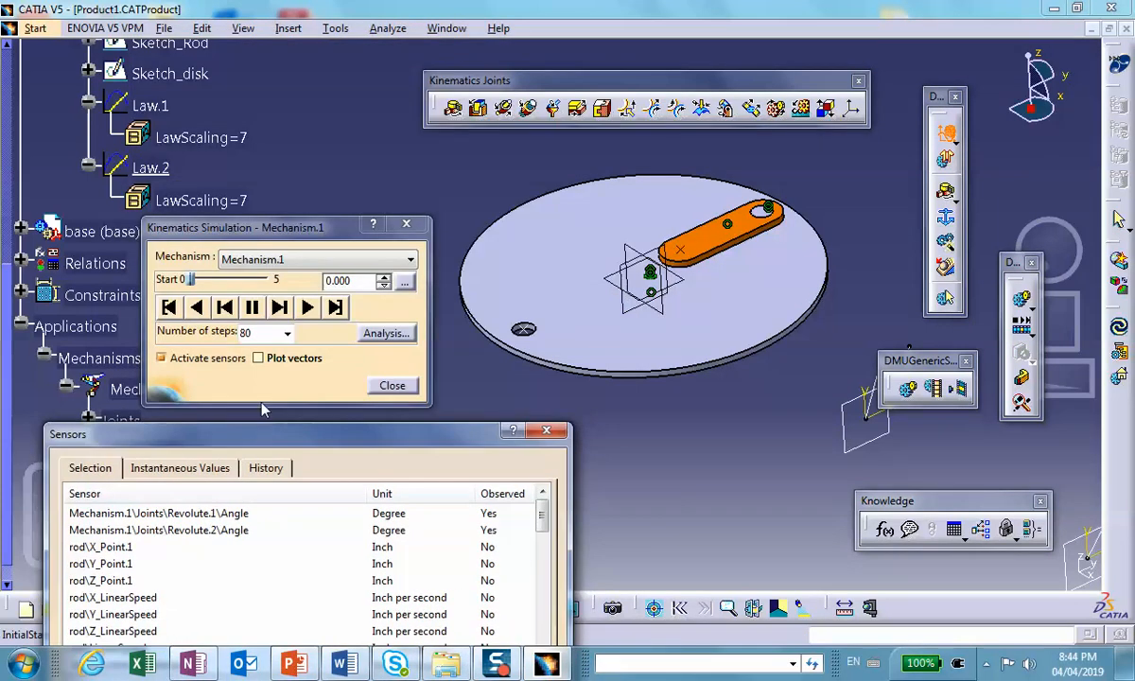
# Run the rescaled simulation forward to 5 s and graph the observed Revolute.1 and Revolute.2 angles against time.
pyautogui.click(308, 309)
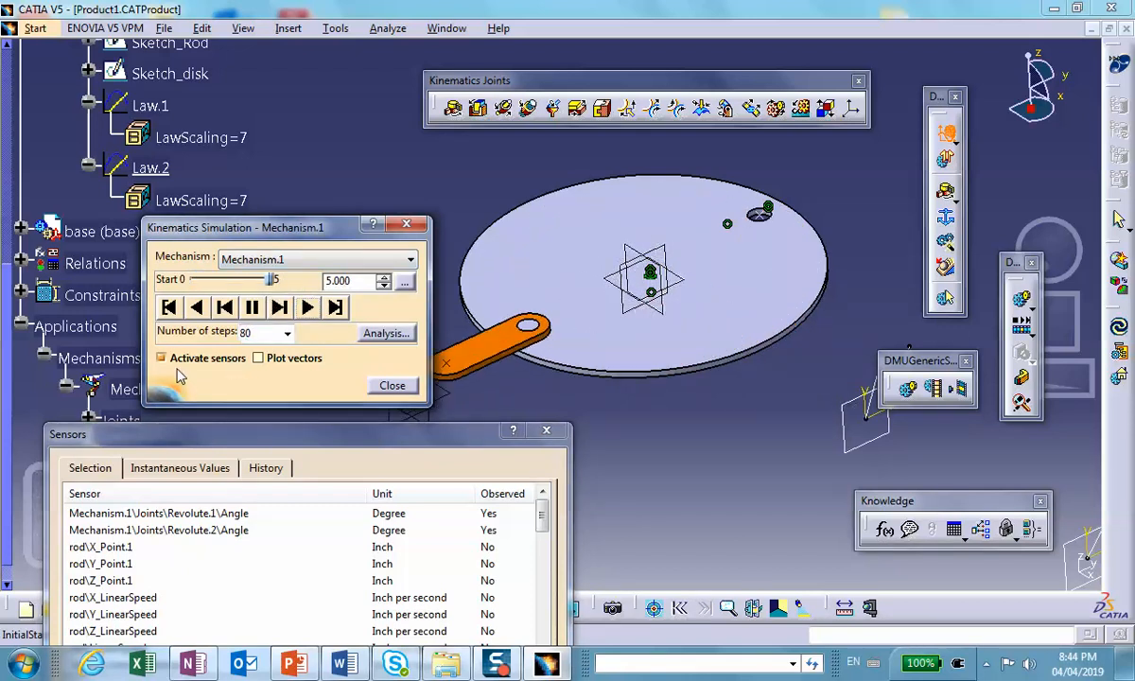
pyautogui.moveTo(232, 445); pyautogui.dragTo(224, 122)
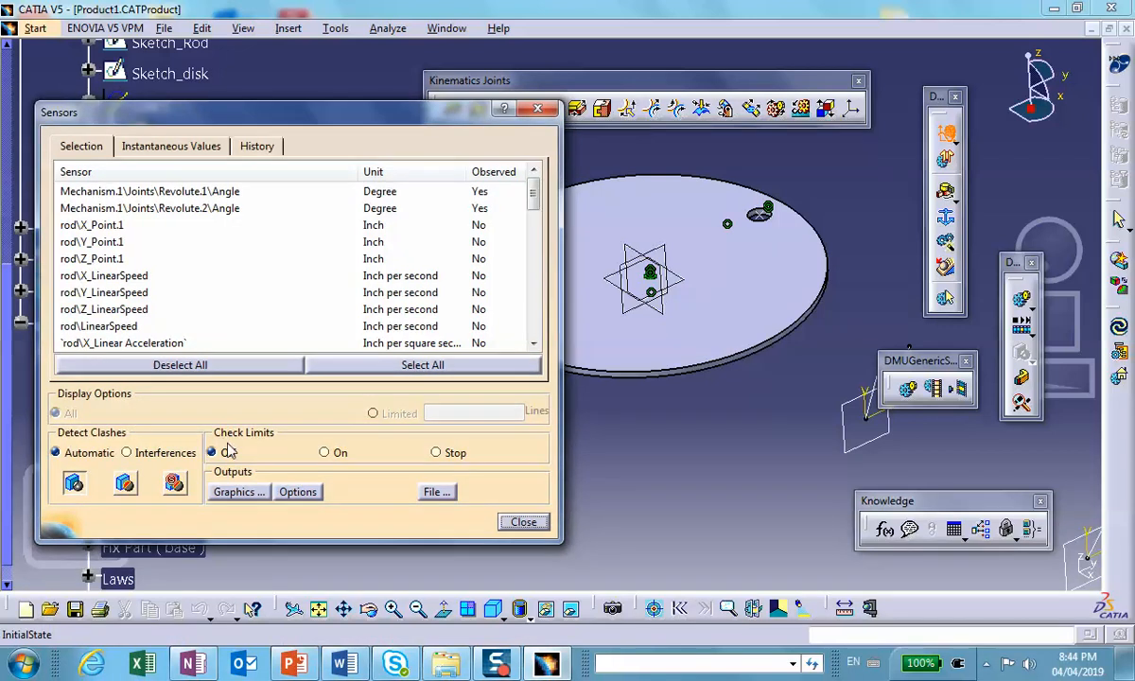
pyautogui.click(224, 490)
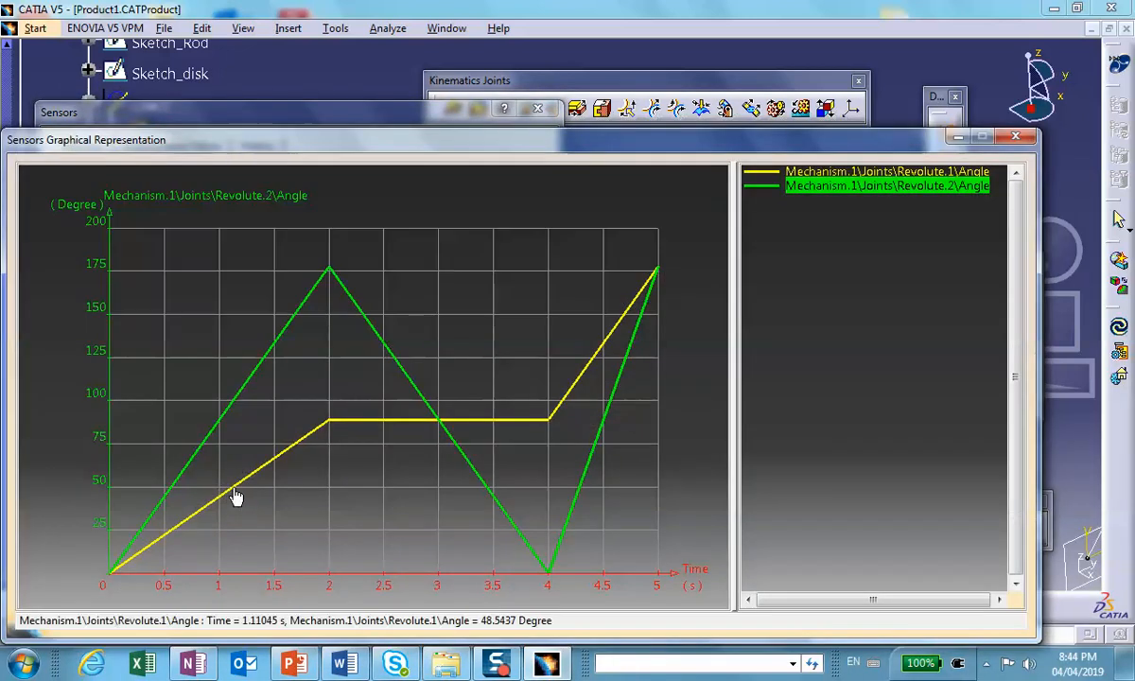
pyautogui.moveTo(333, 273)
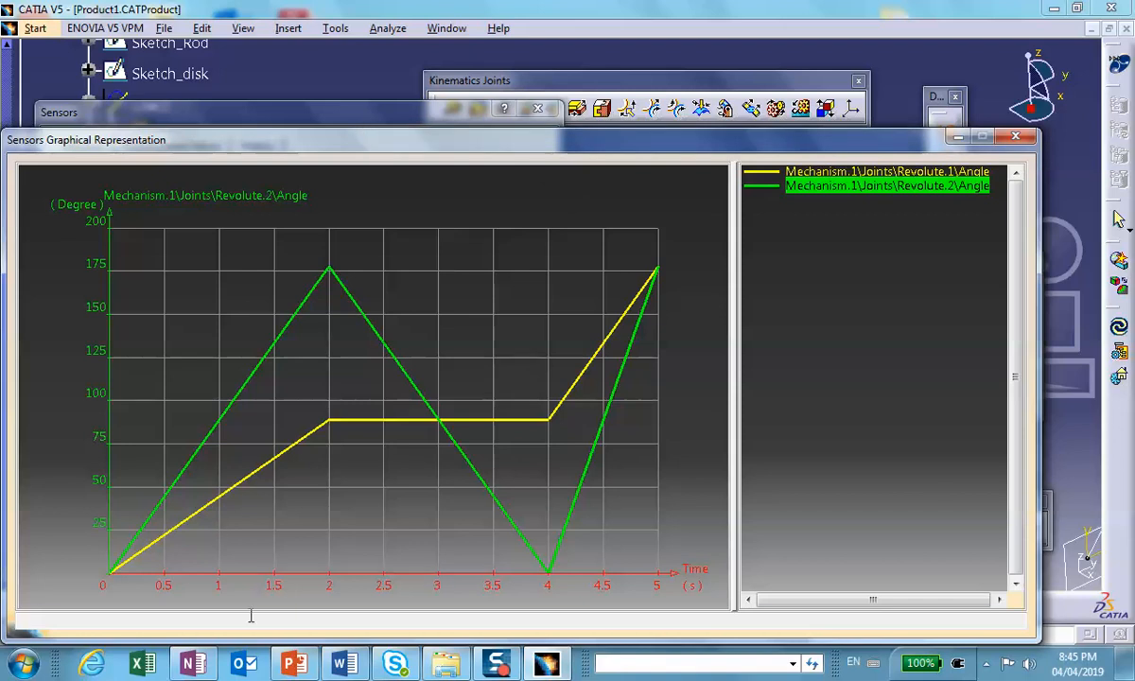
# Switch to PowerPoint to compare the plotted curves with the rod and disk angle profiles on slide 3, and return to CATIA.
pyautogui.moveTo(305, 670)
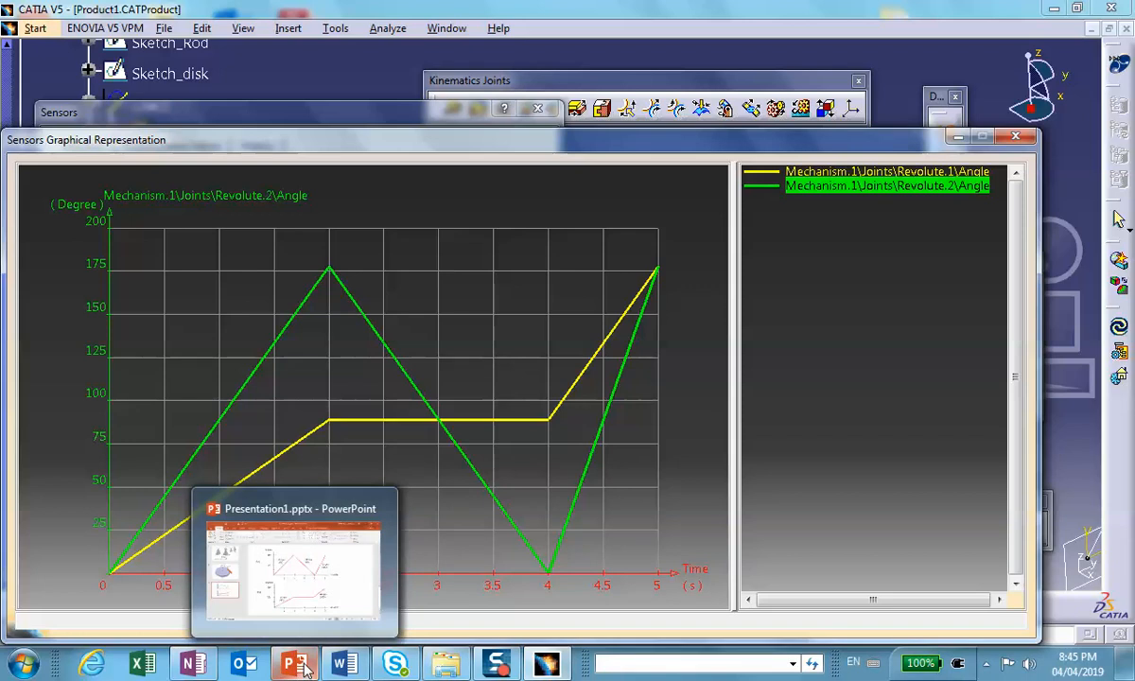
pyautogui.moveTo(339, 670)
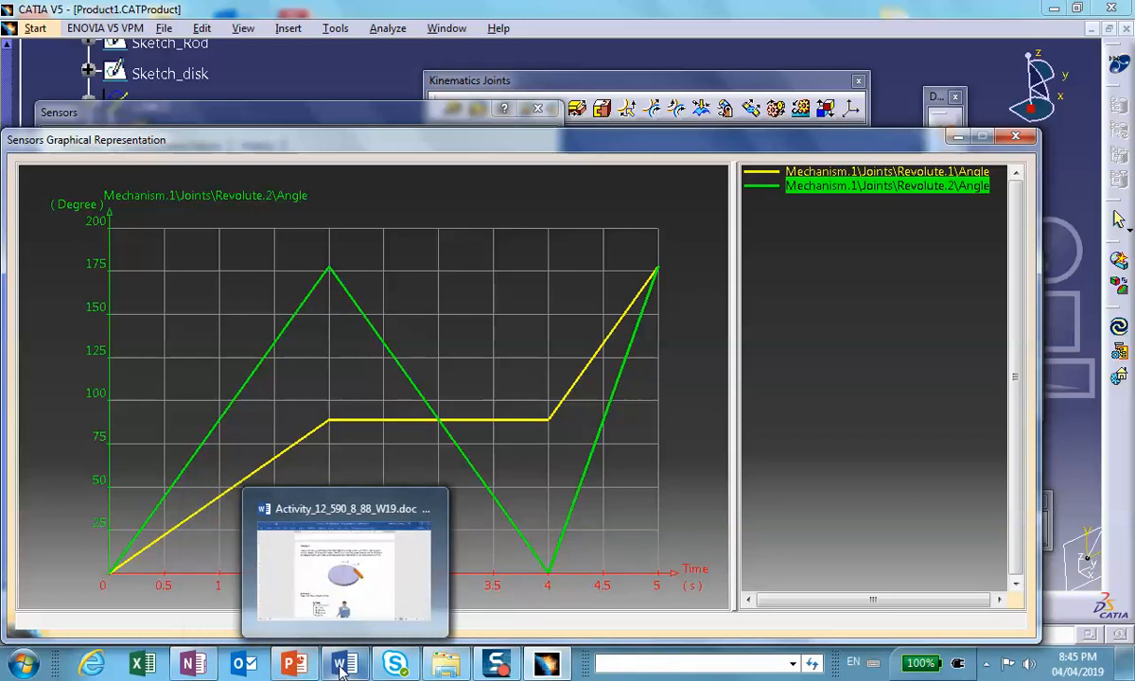
pyautogui.click(294, 665)
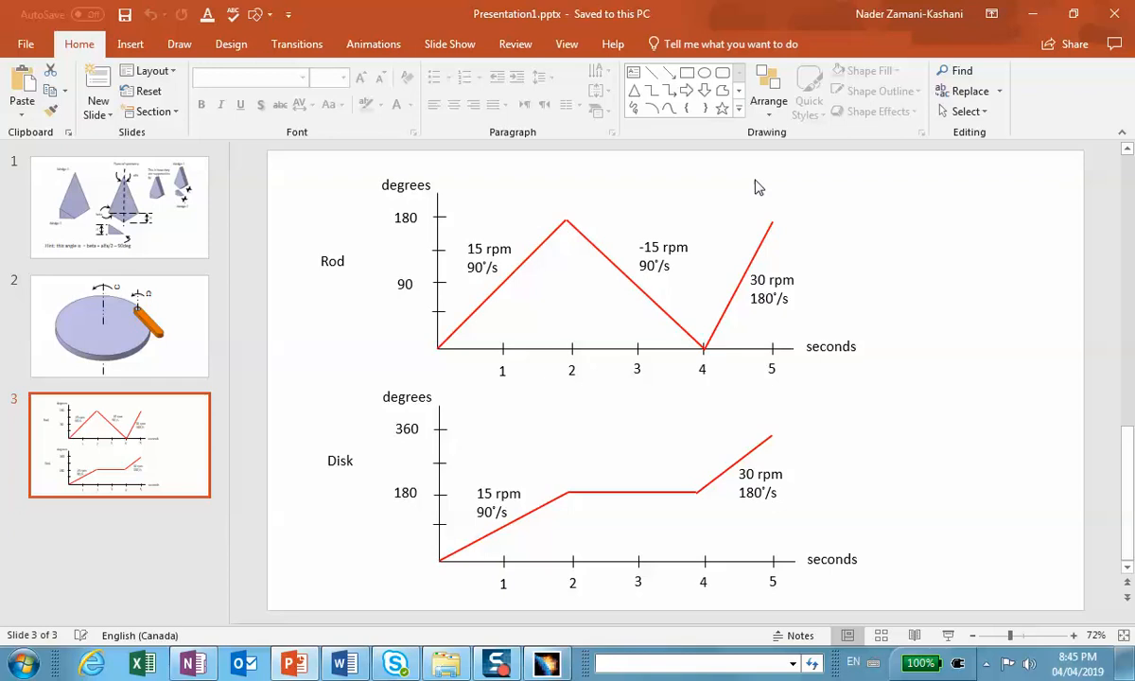
pyautogui.click(1031, 13)
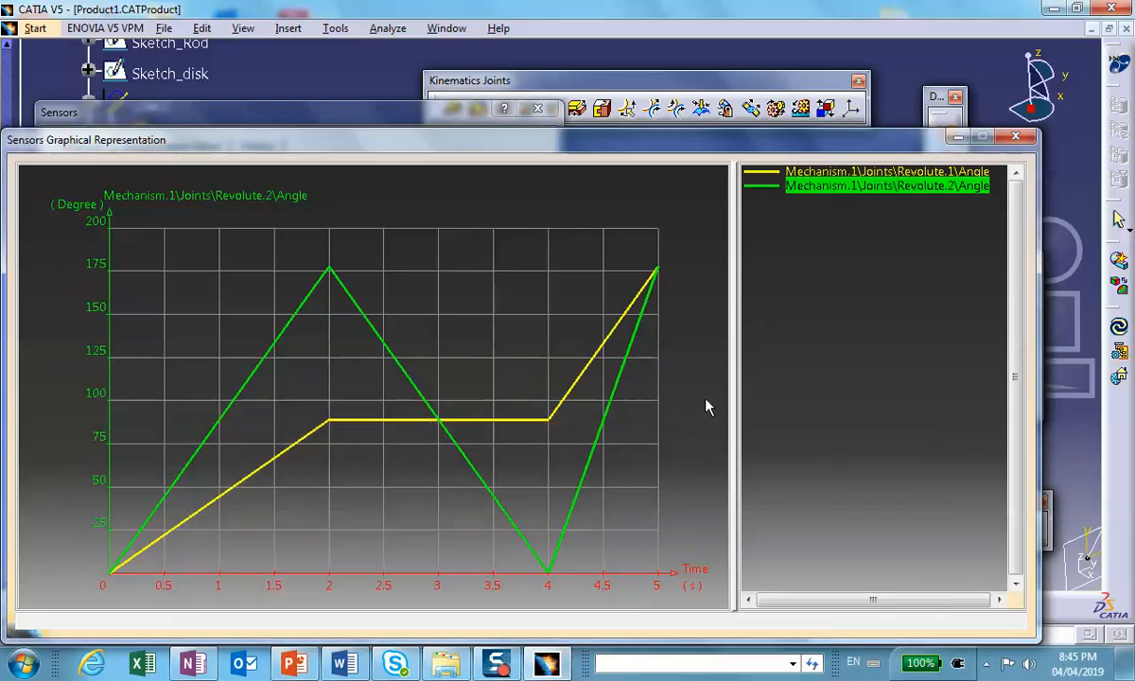